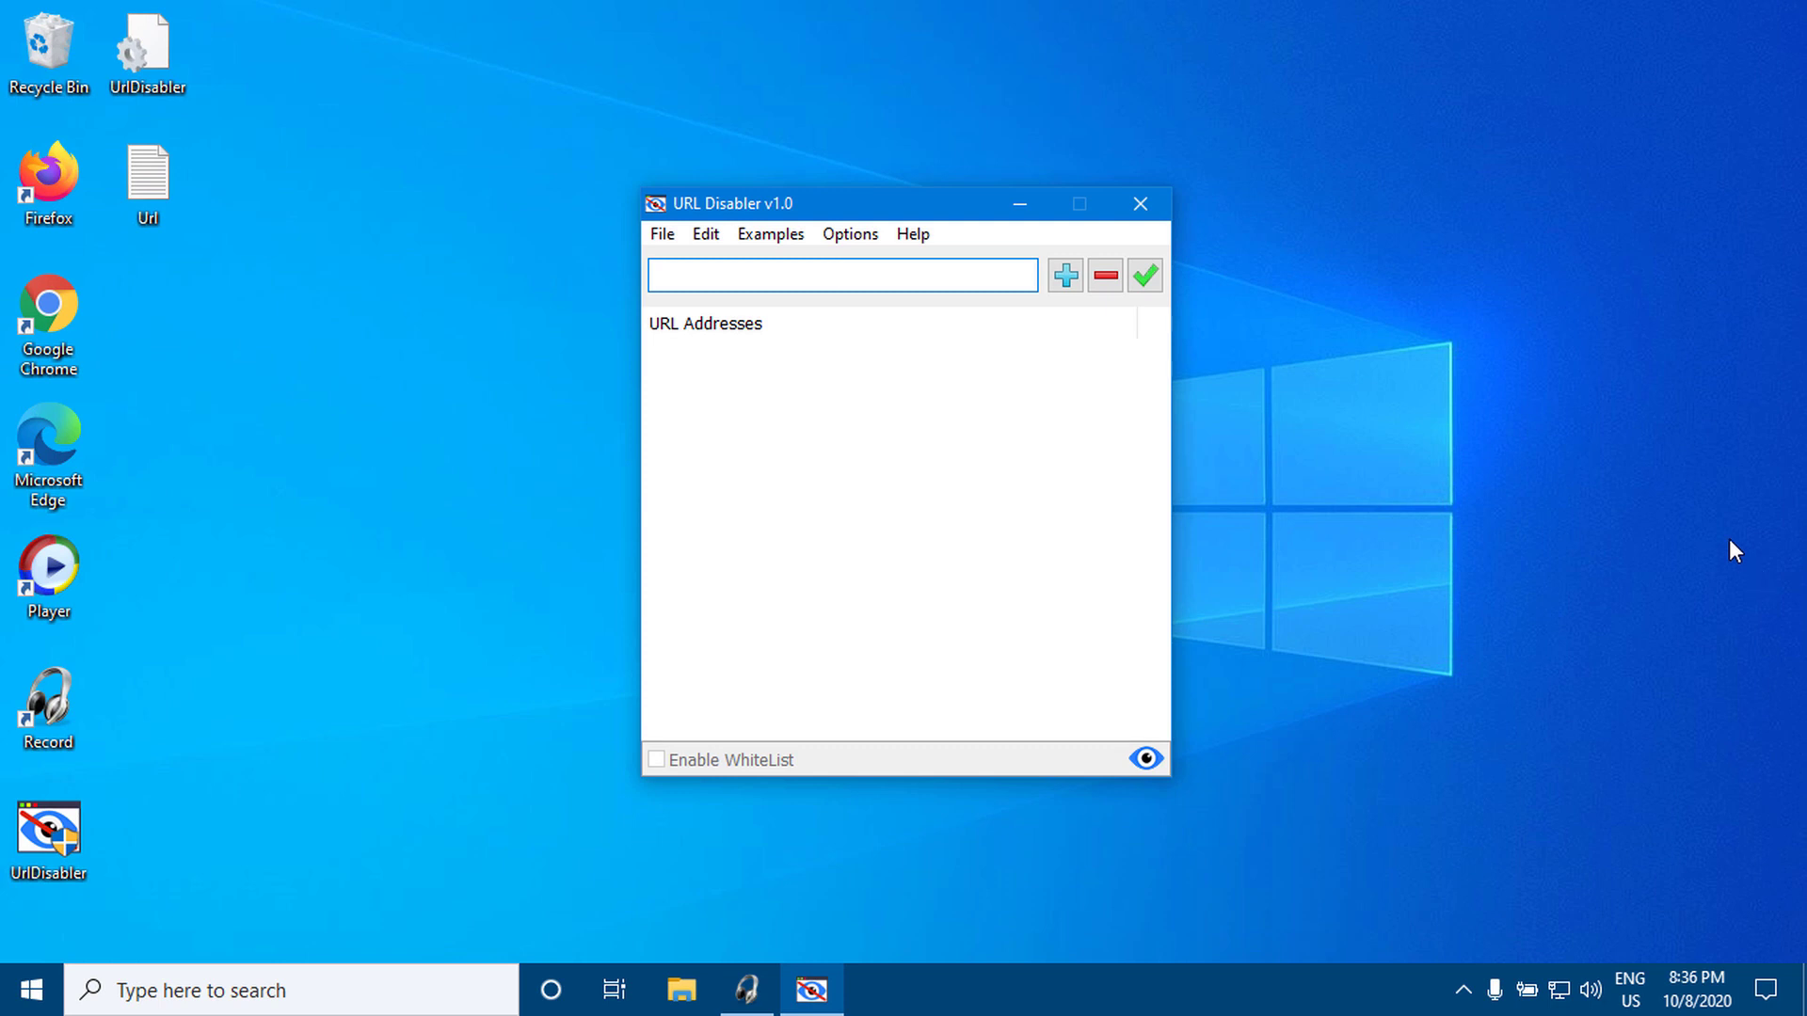
{"action": "left_click_drag", "start_coordinate": [951, 212], "coordinate": [1308, 205]}
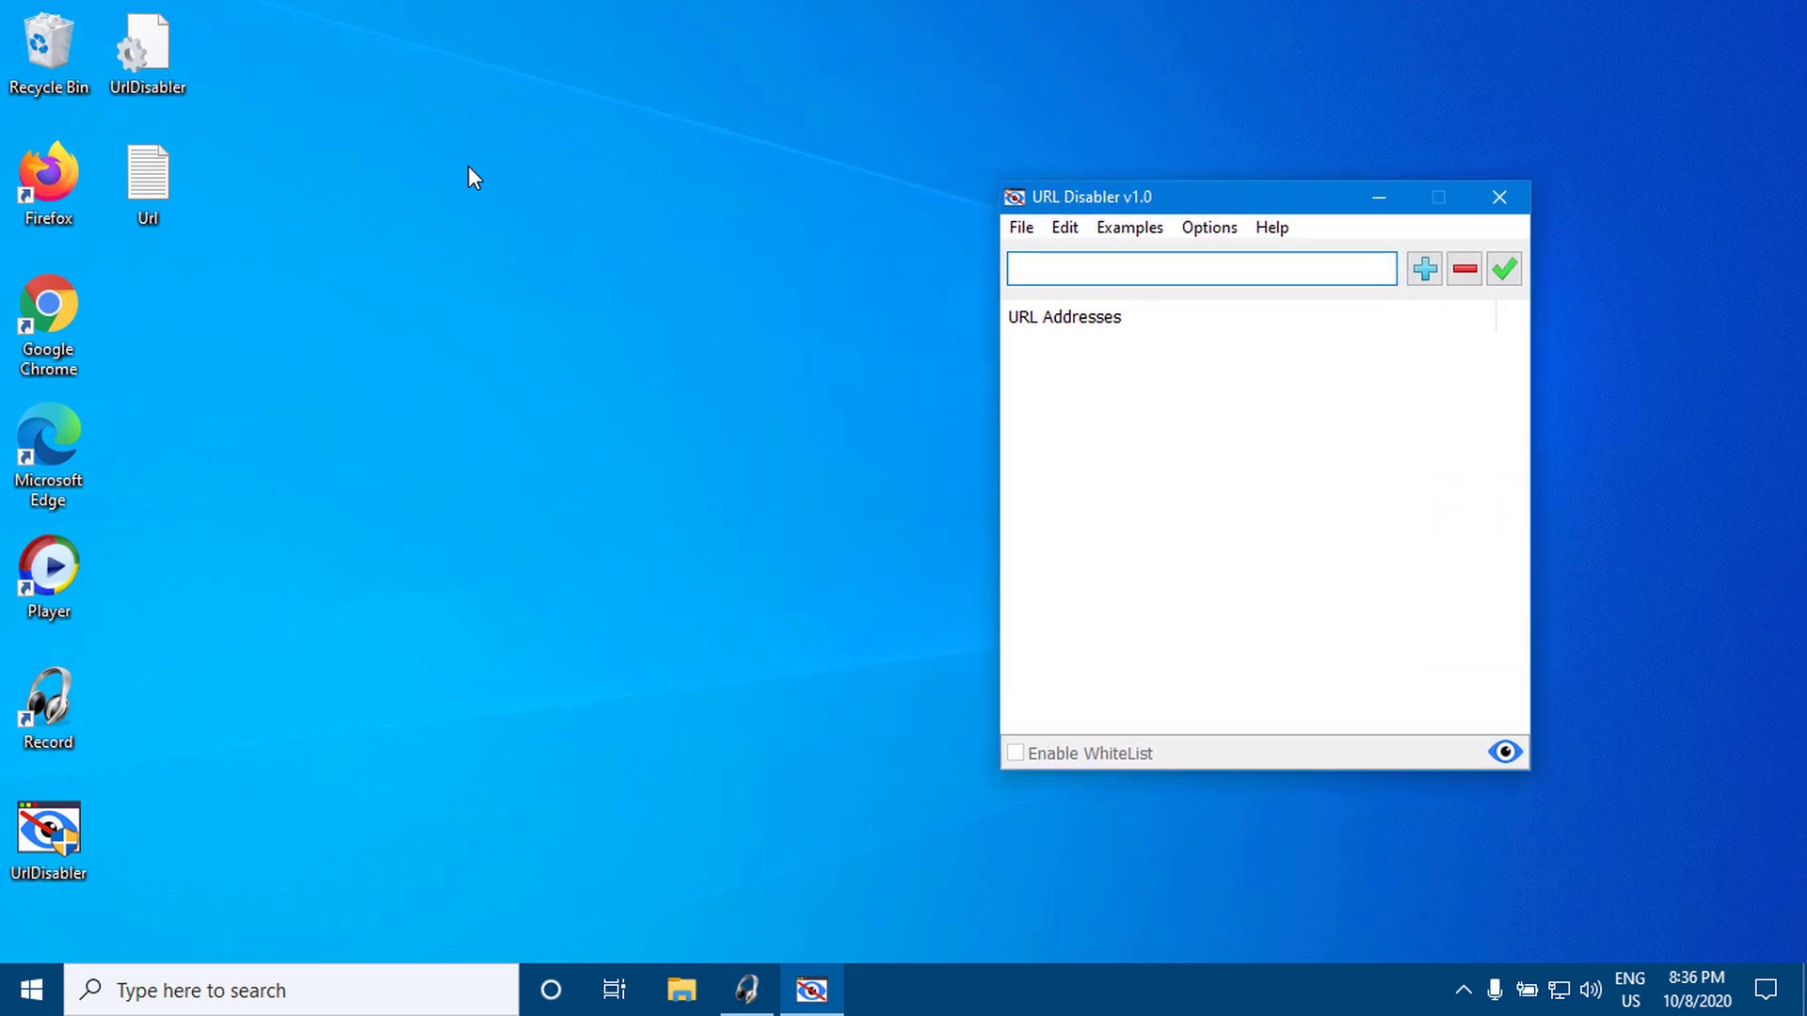
{"action": "double_click", "coordinate": [148, 183]}
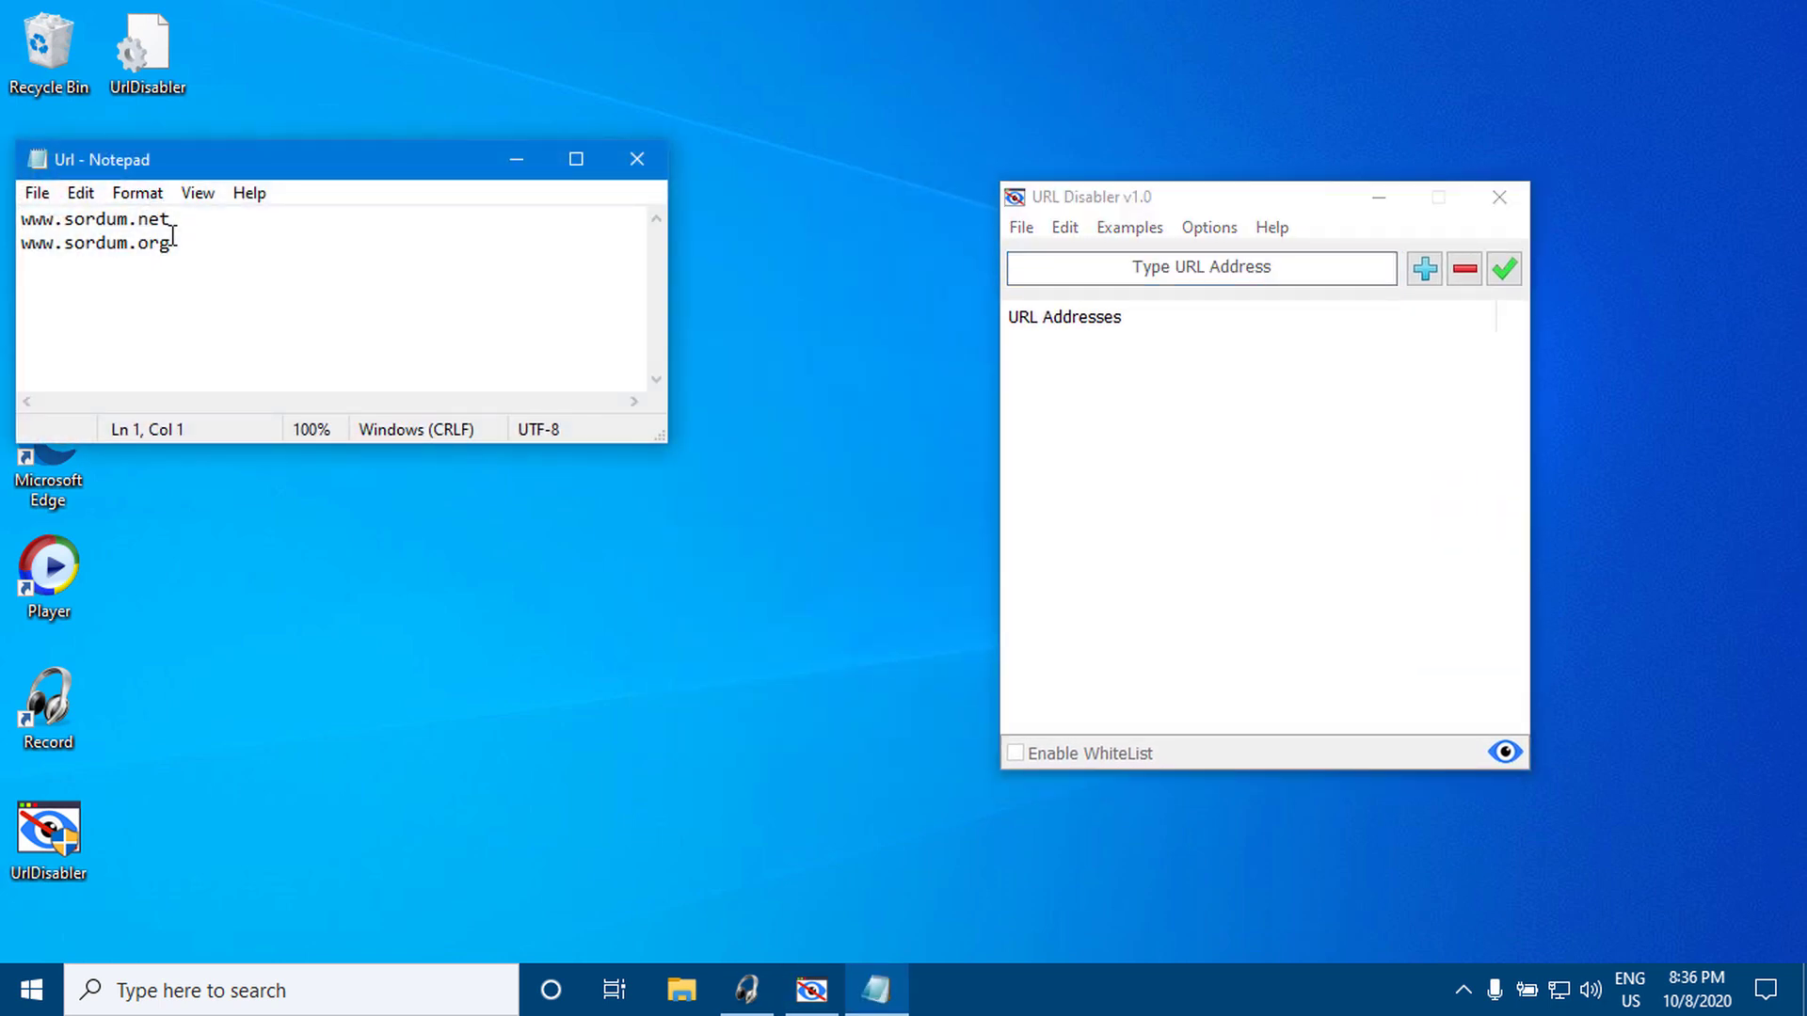
{"action": "left_click_drag", "start_coordinate": [173, 241], "coordinate": [21, 243]}
{"action": "right_click", "coordinate": [37, 242]}
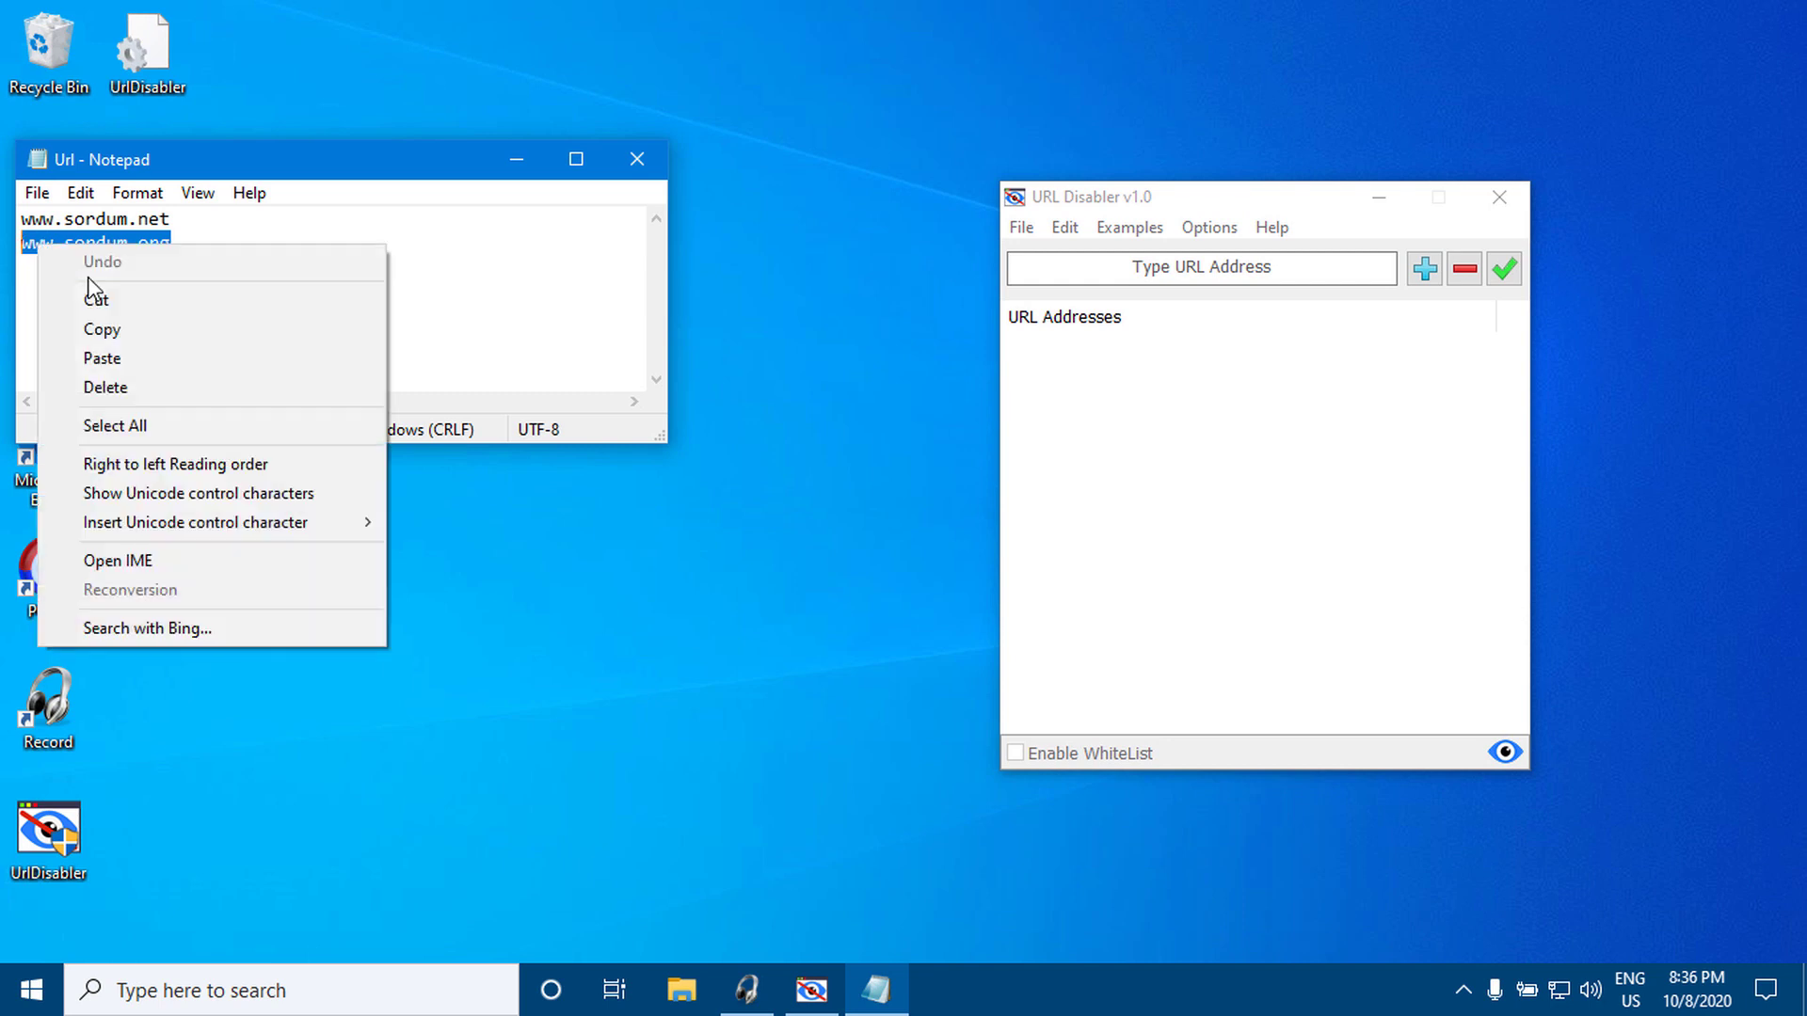
{"action": "left_click", "coordinate": [103, 330]}
{"action": "right_click", "coordinate": [1214, 265]}
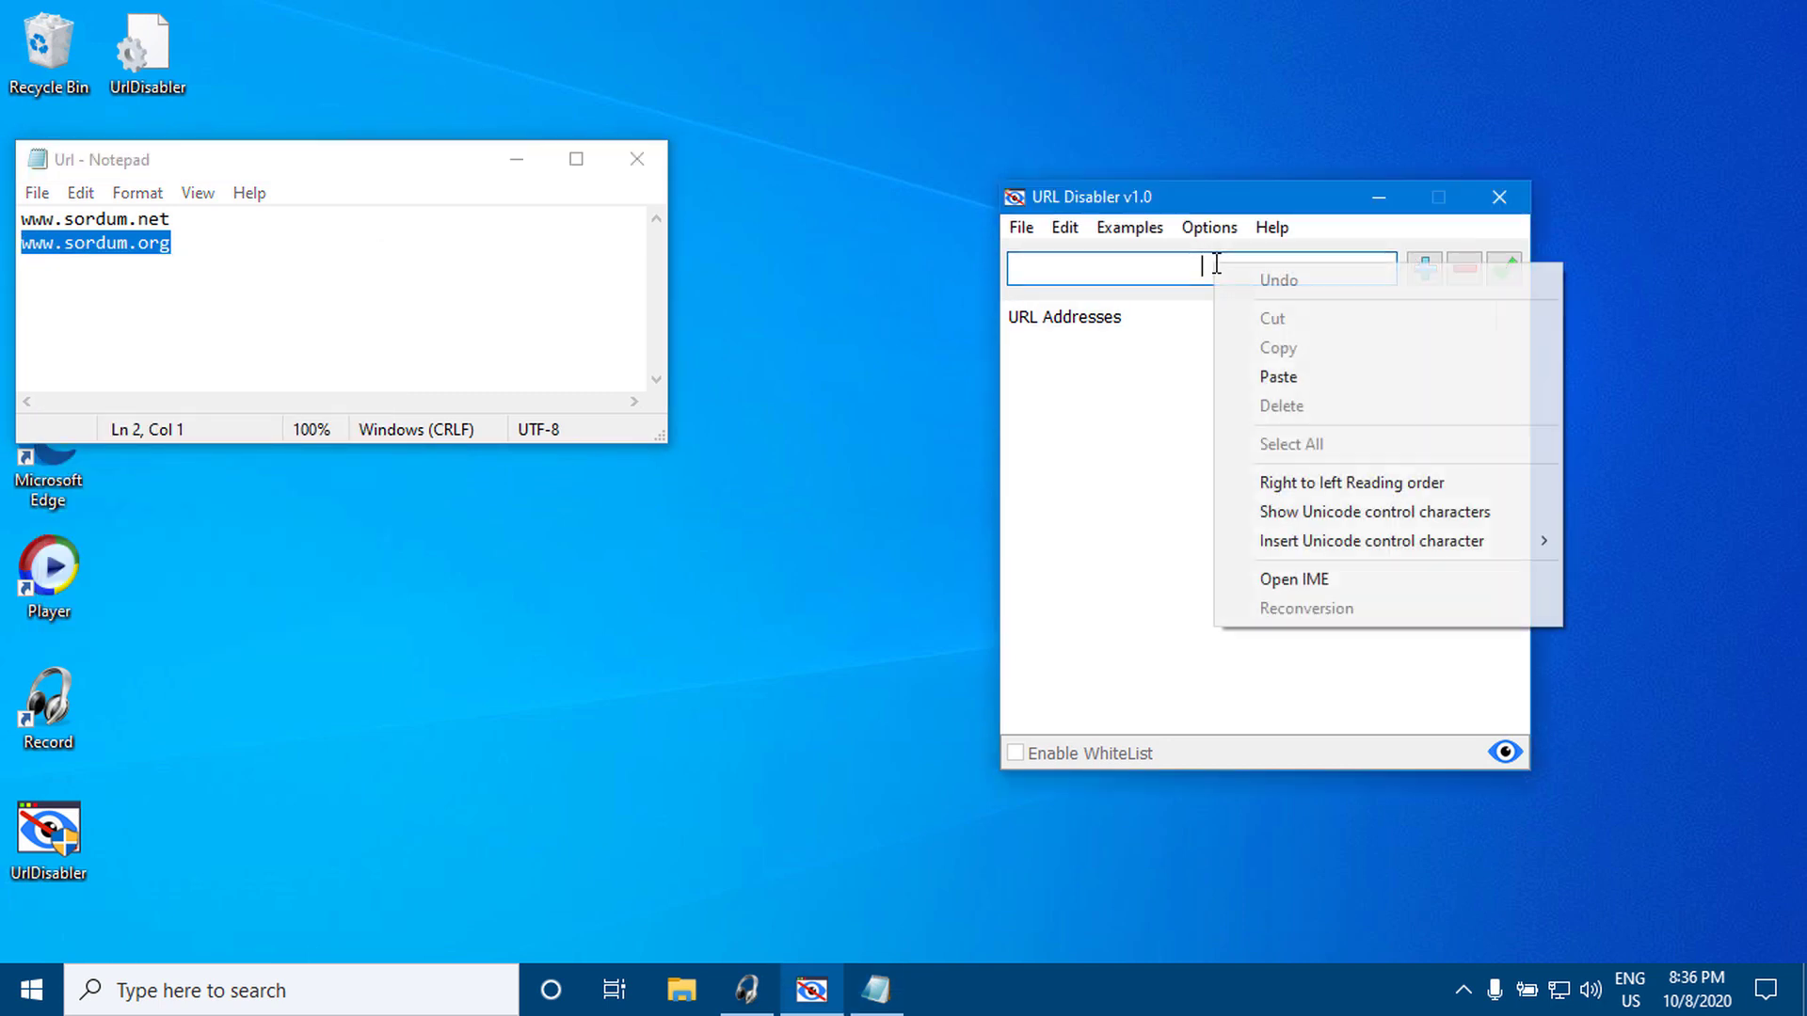
{"action": "left_click", "coordinate": [1271, 380]}
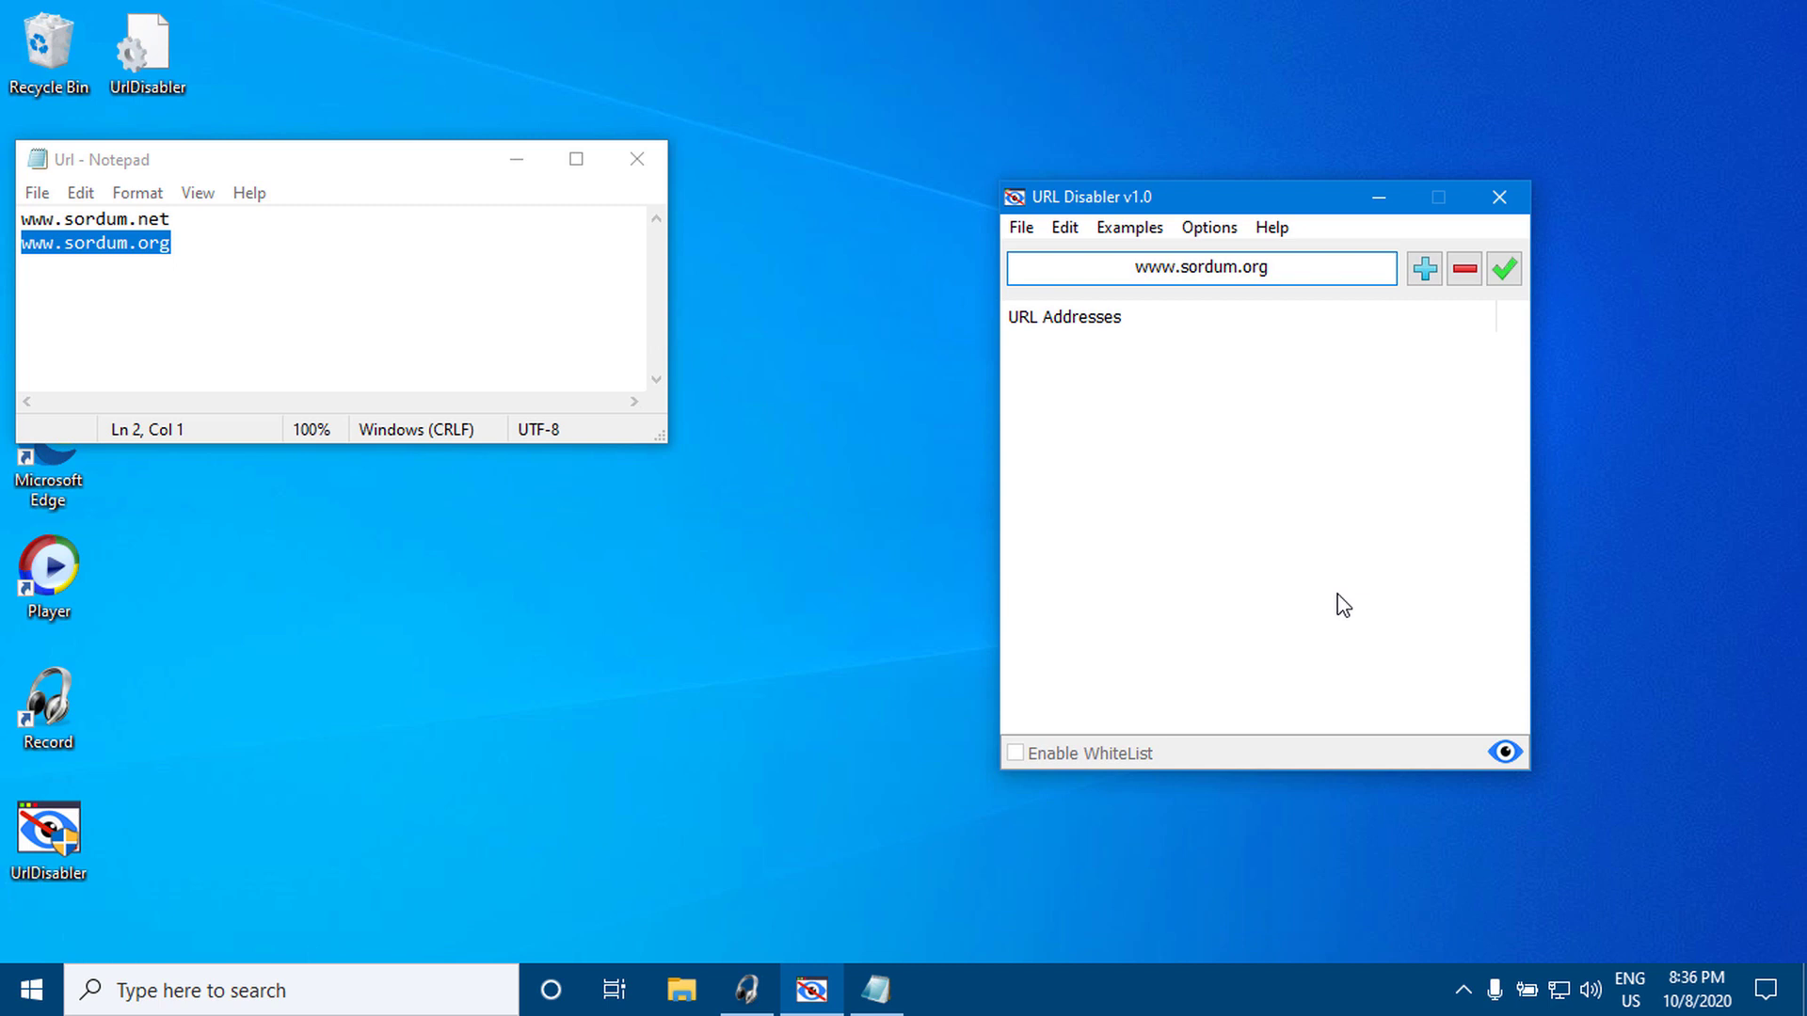
{"action": "left_click", "coordinate": [1427, 273]}
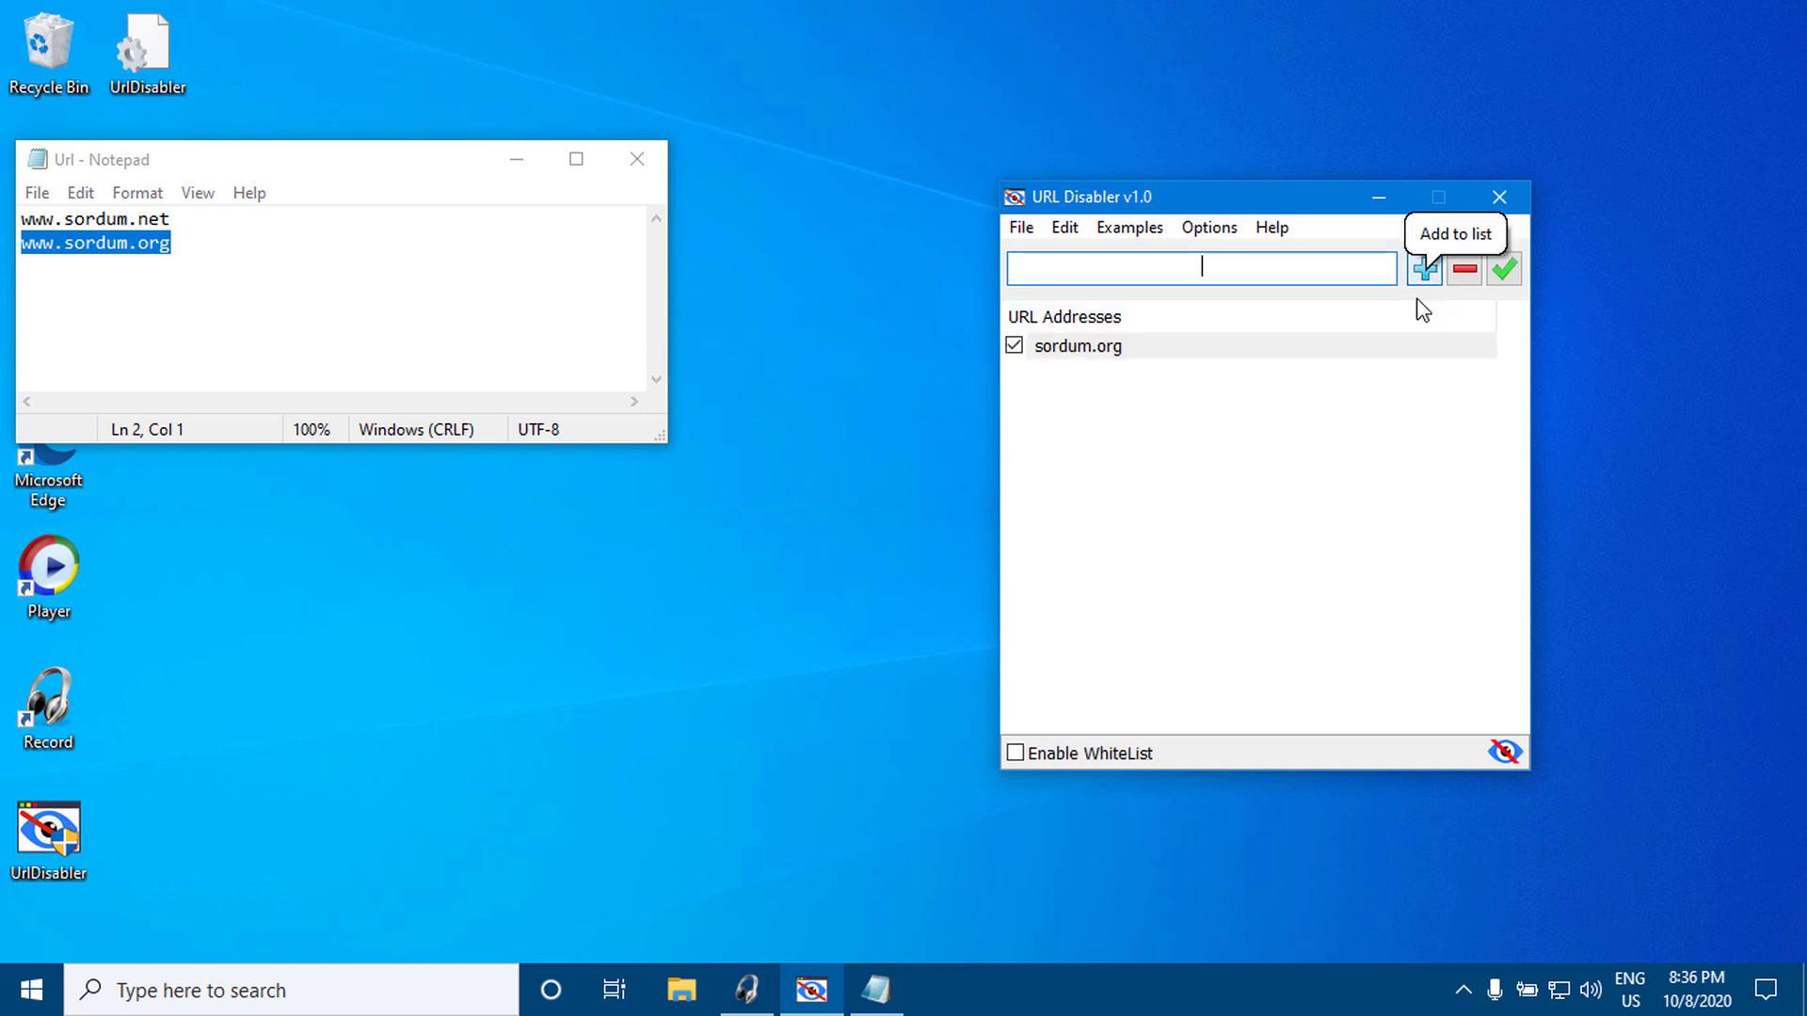
{"action": "left_click", "coordinate": [1503, 271]}
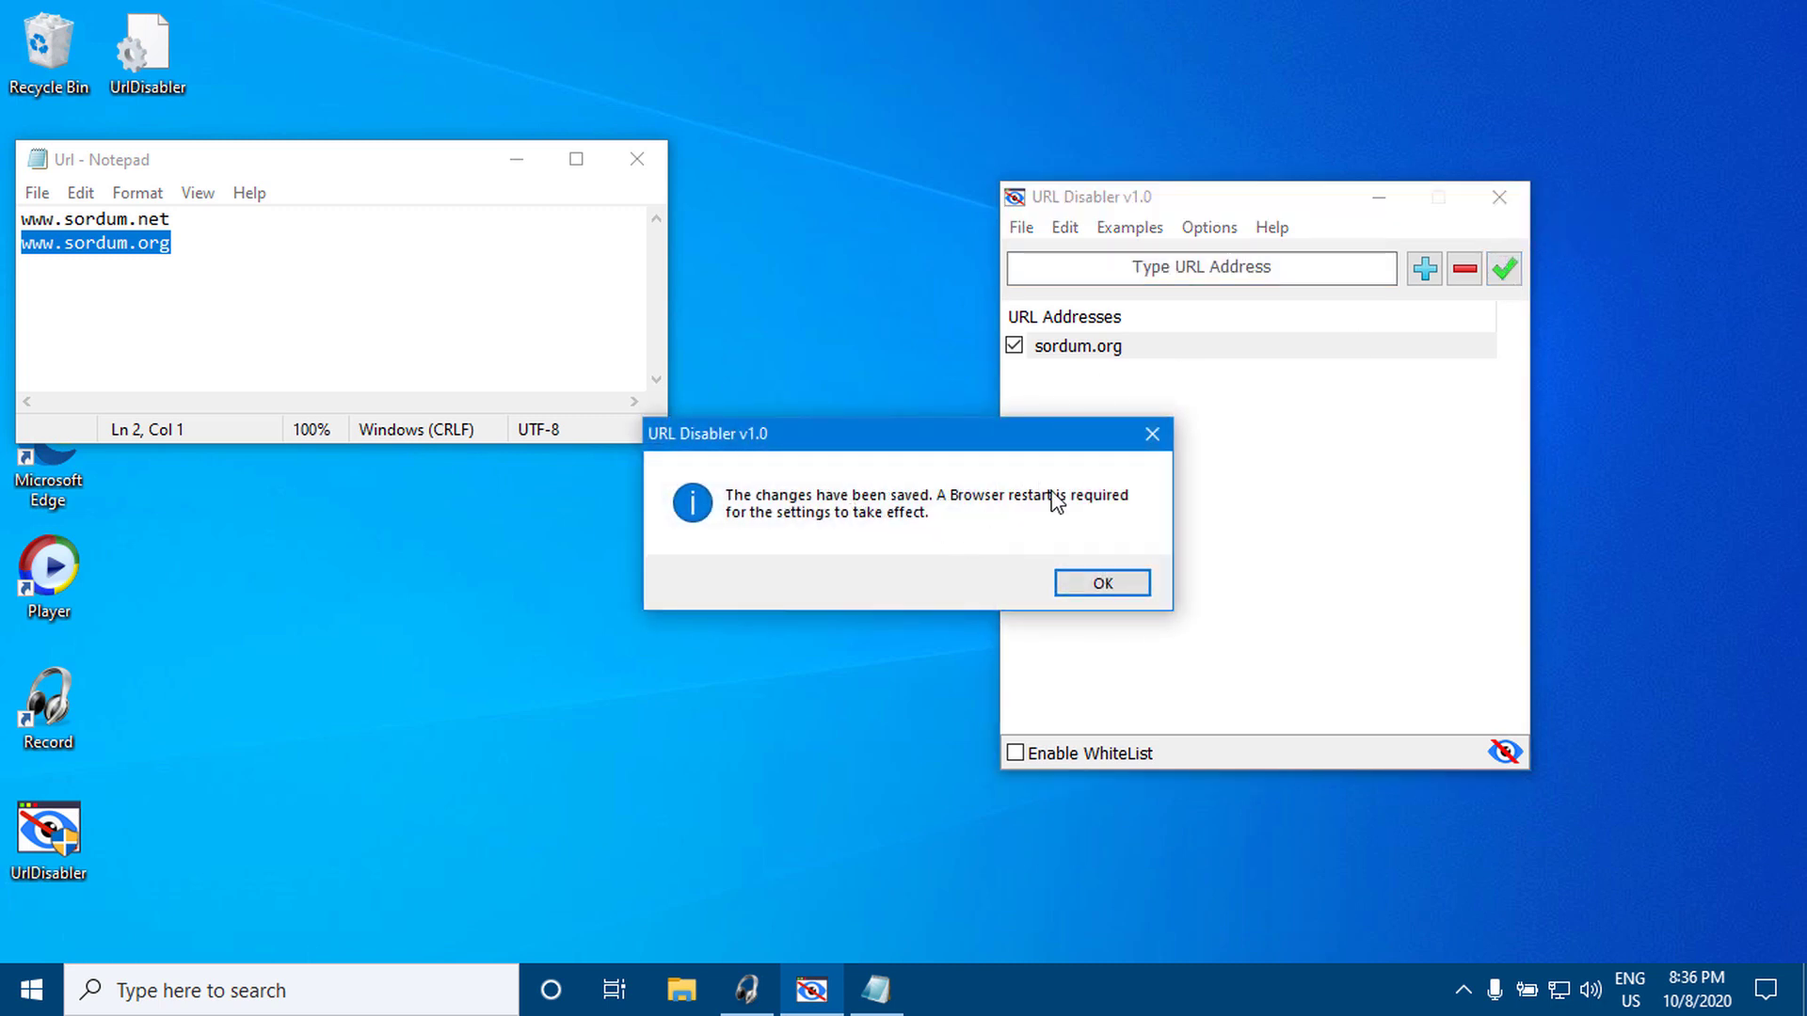
{"action": "left_click", "coordinate": [1088, 577]}
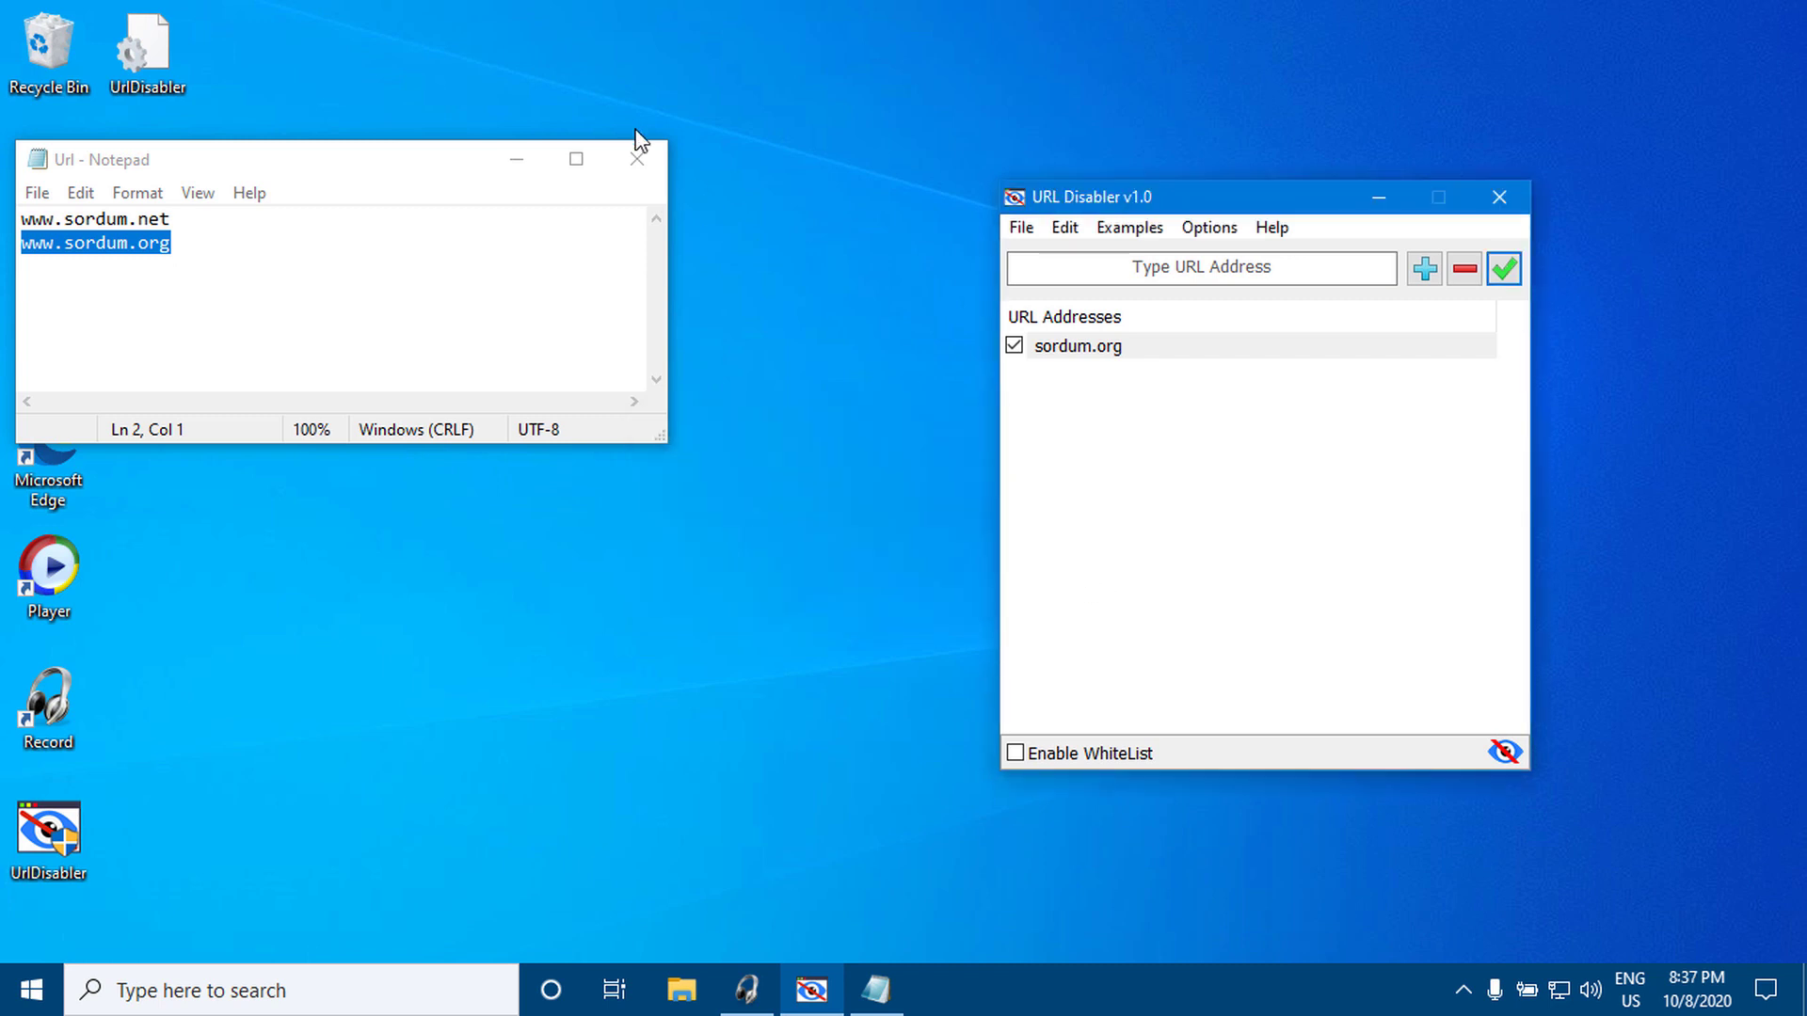
{"action": "left_click", "coordinate": [529, 162]}
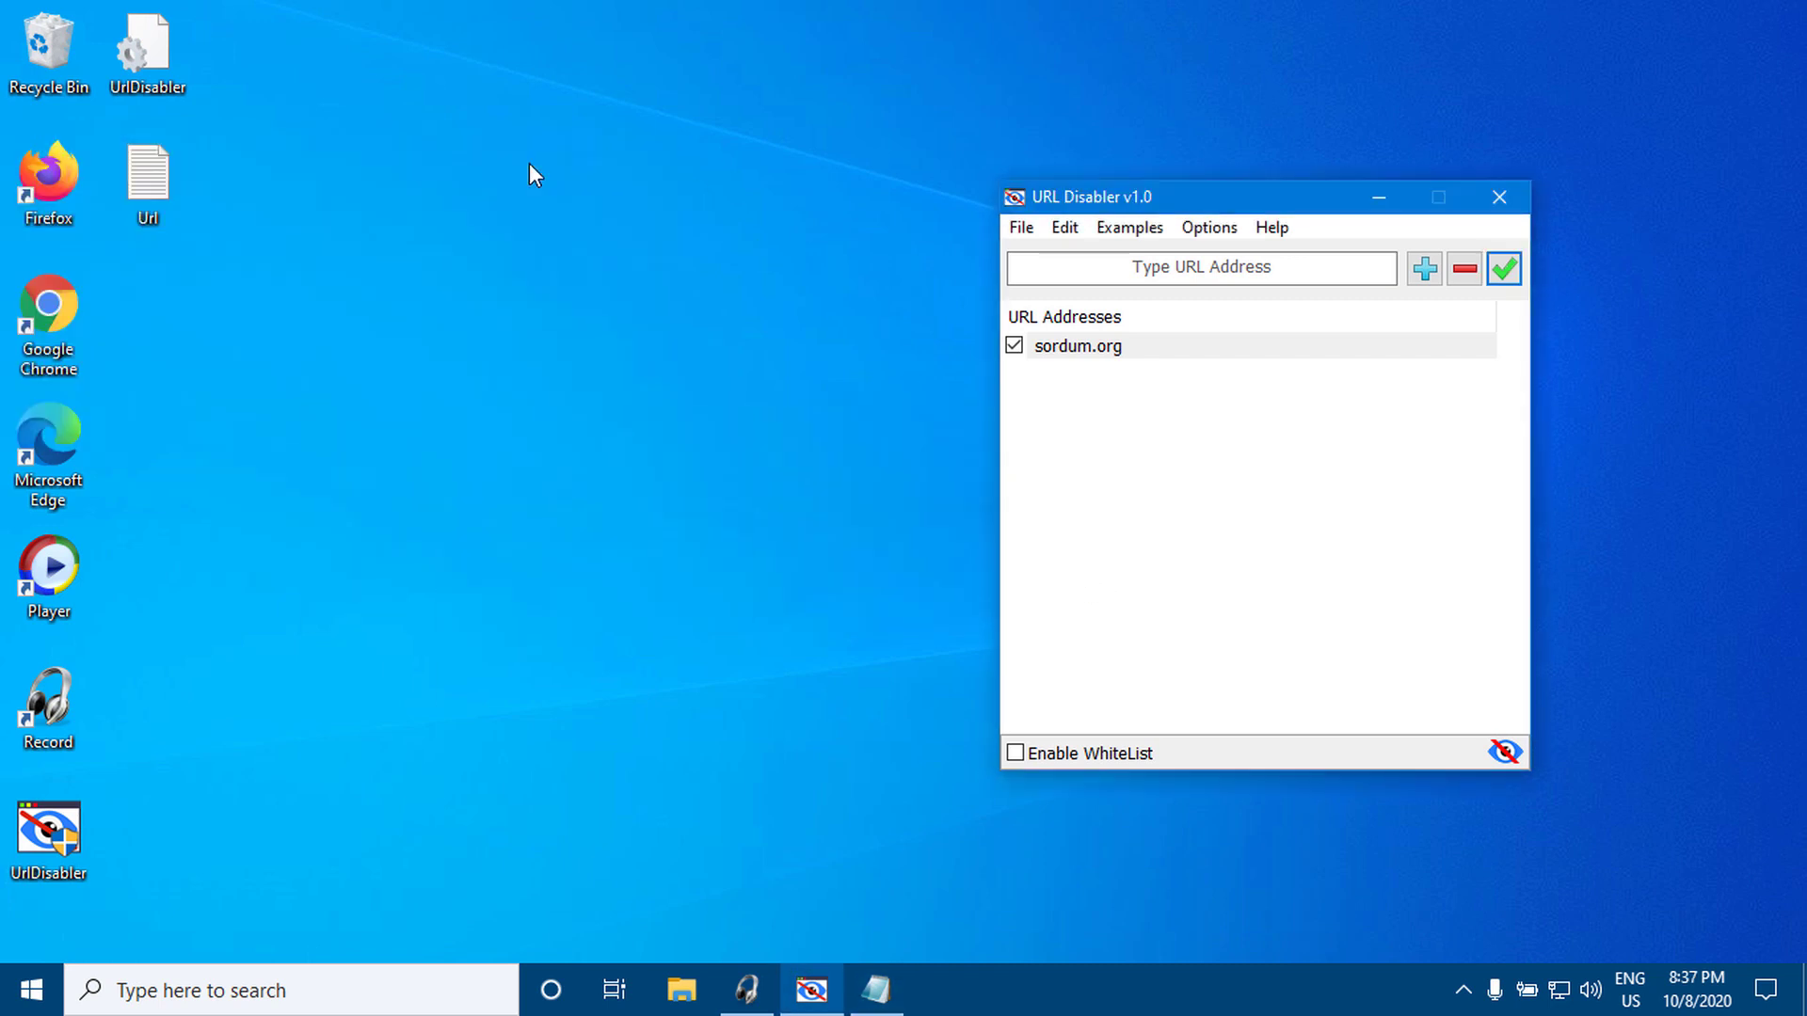
{"action": "double_click", "coordinate": [80, 313]}
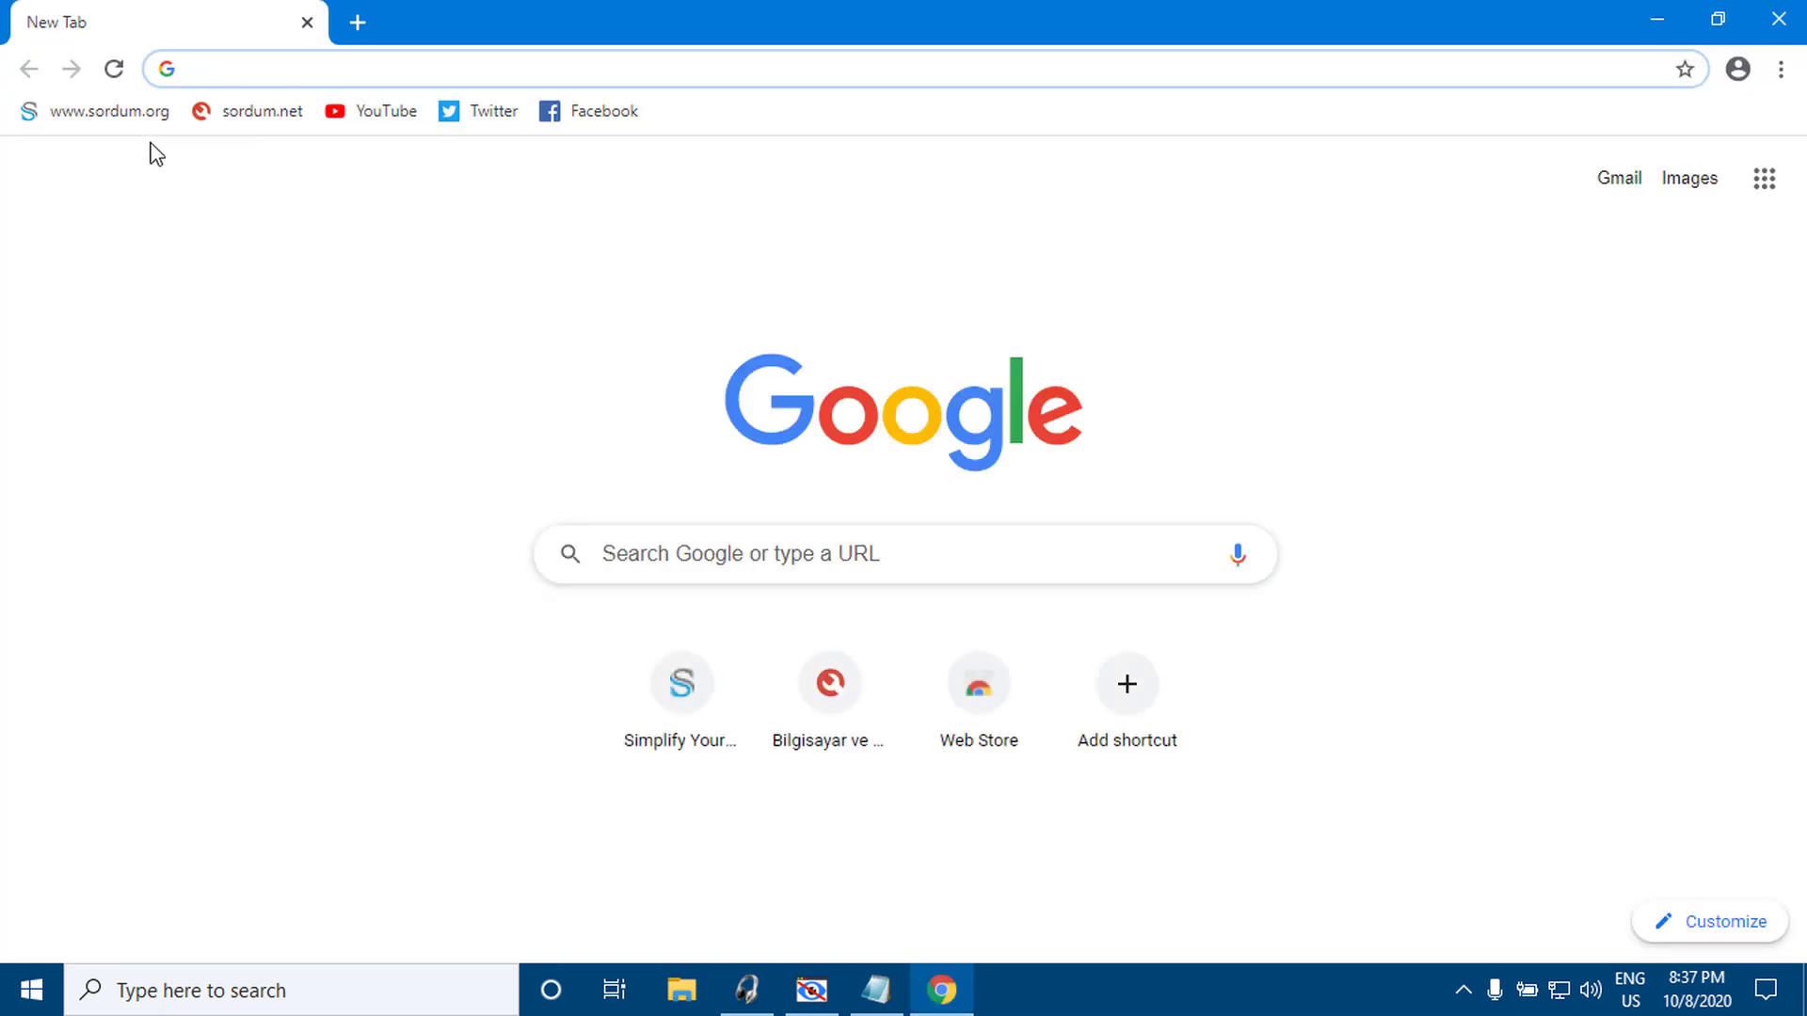
{"action": "left_click", "coordinate": [143, 116]}
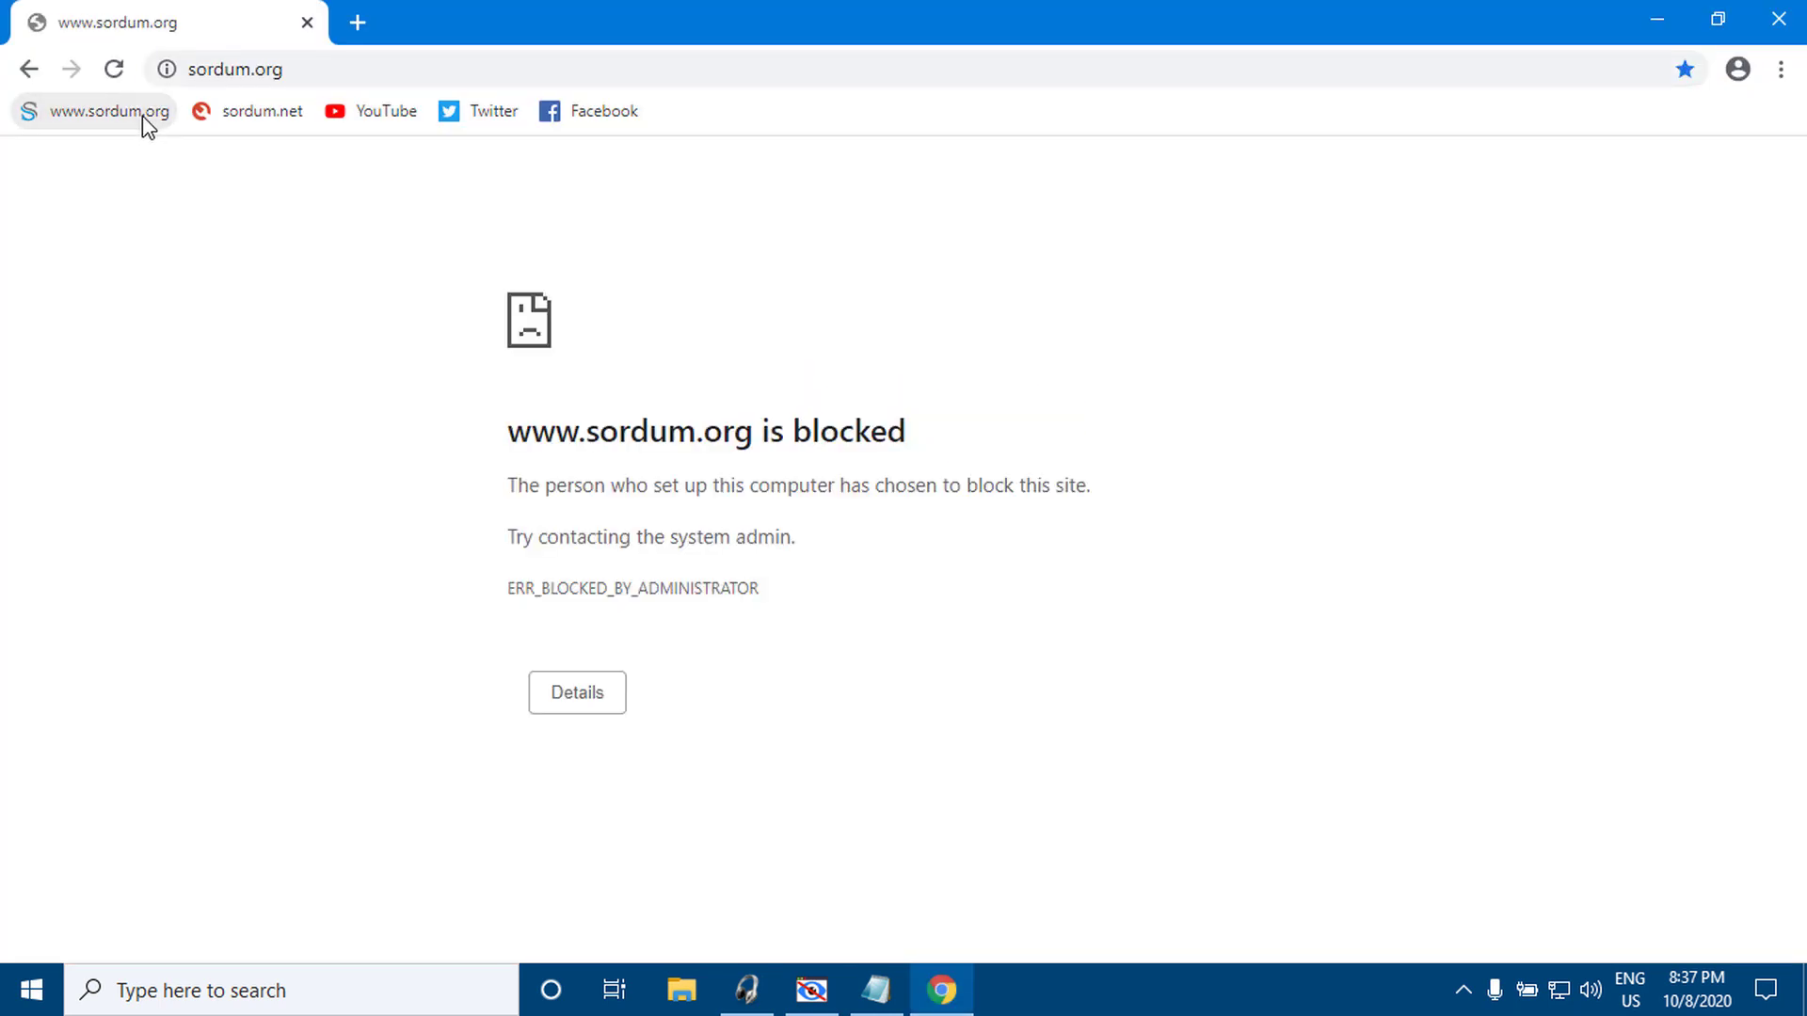
{"action": "left_click", "coordinate": [1720, 26]}
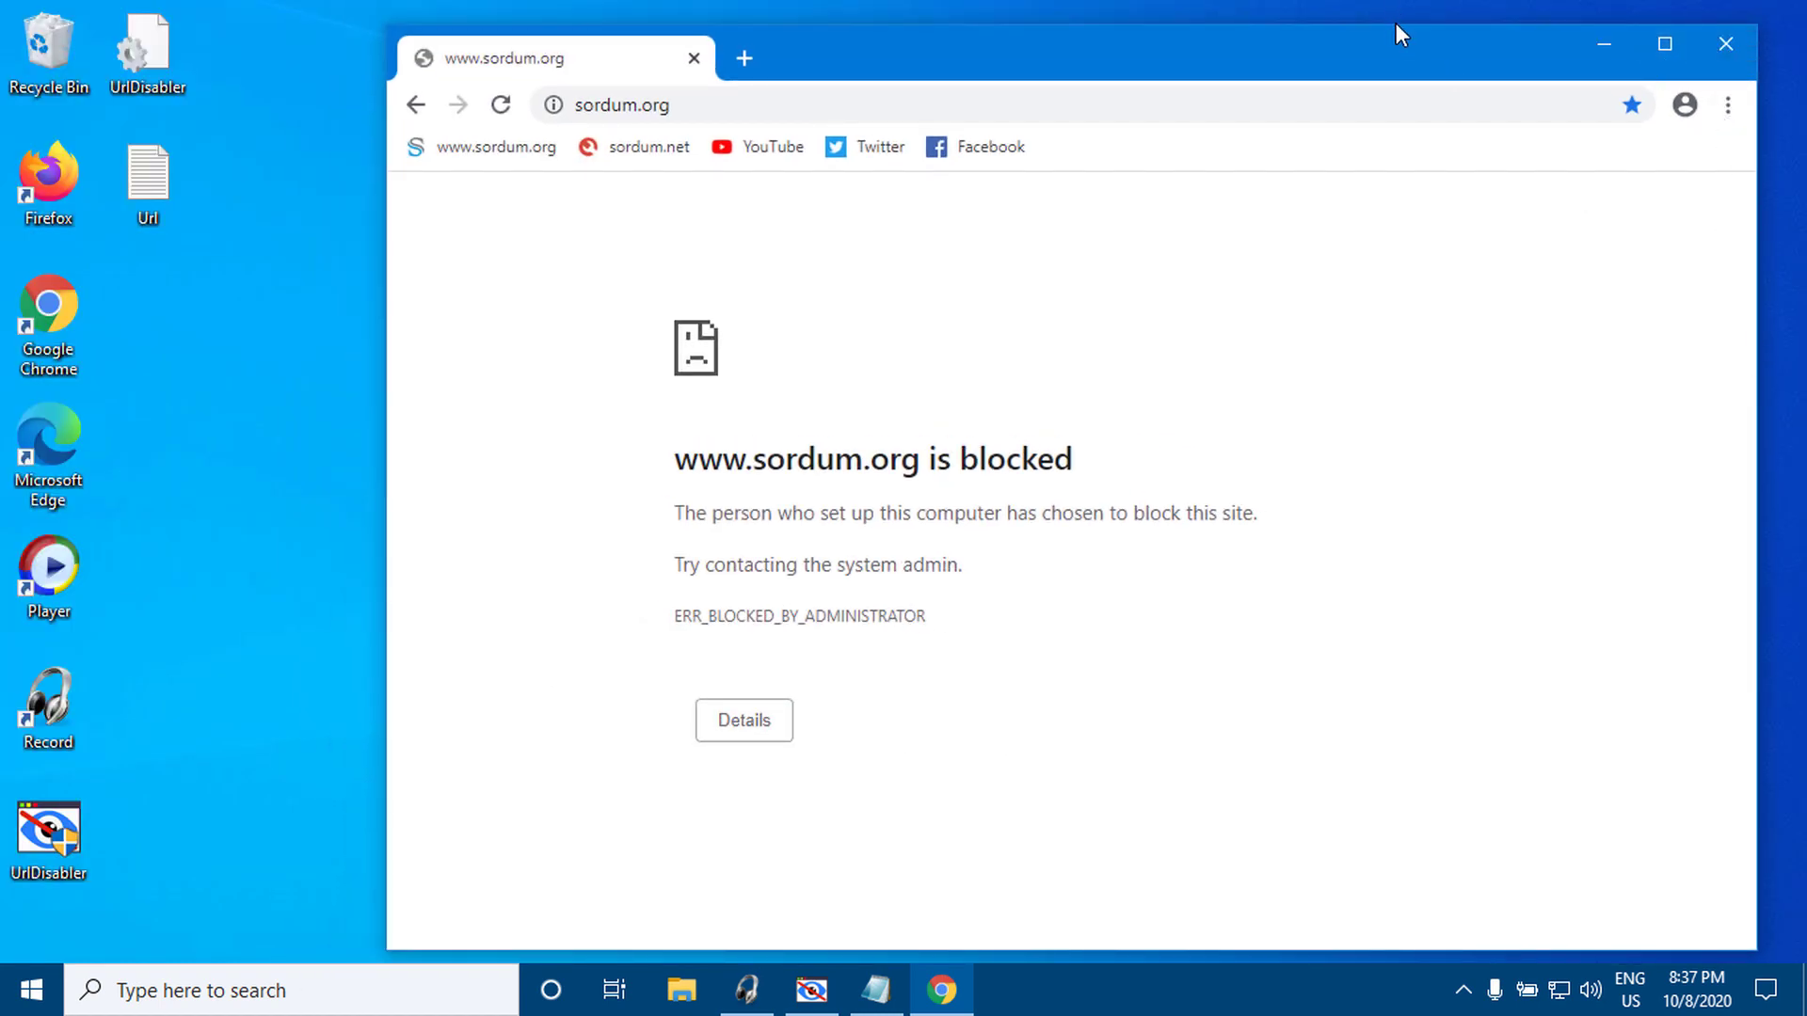
- Minimize Chrome and launch Firefox to test the sordum.org block
{"action": "left_click", "coordinate": [1604, 43]}
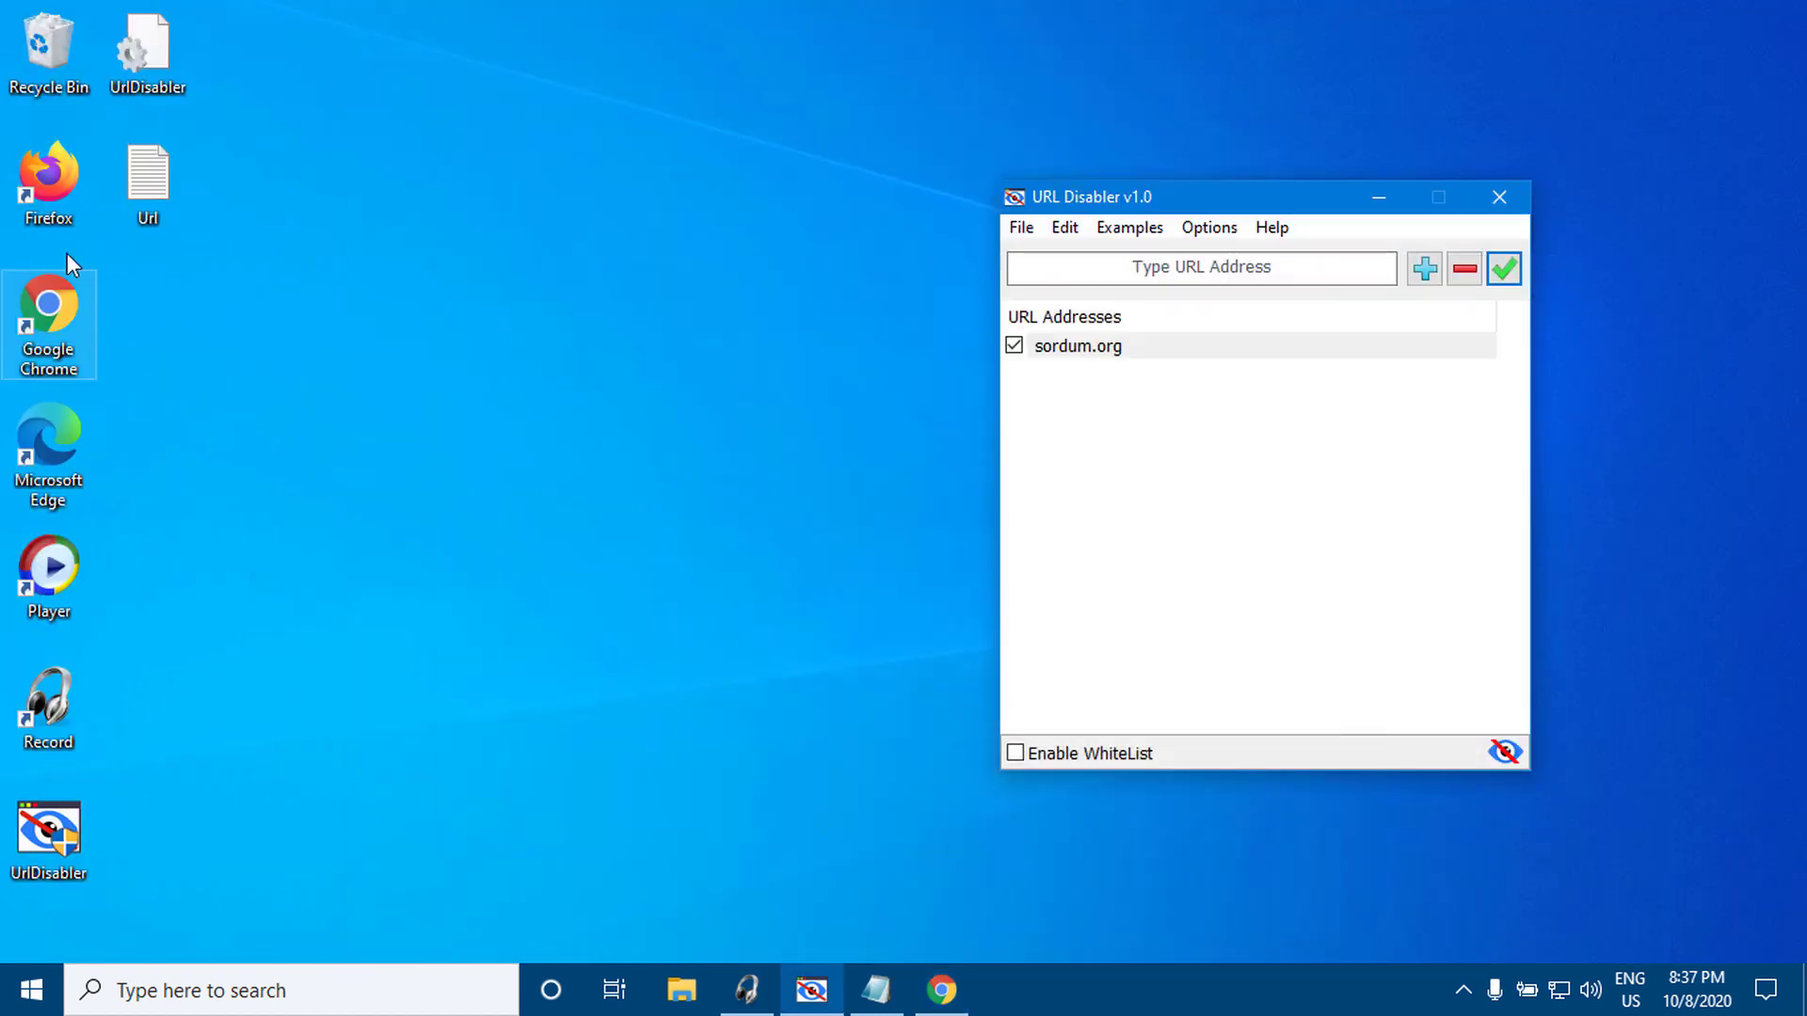
{"action": "double_click", "coordinate": [54, 203]}
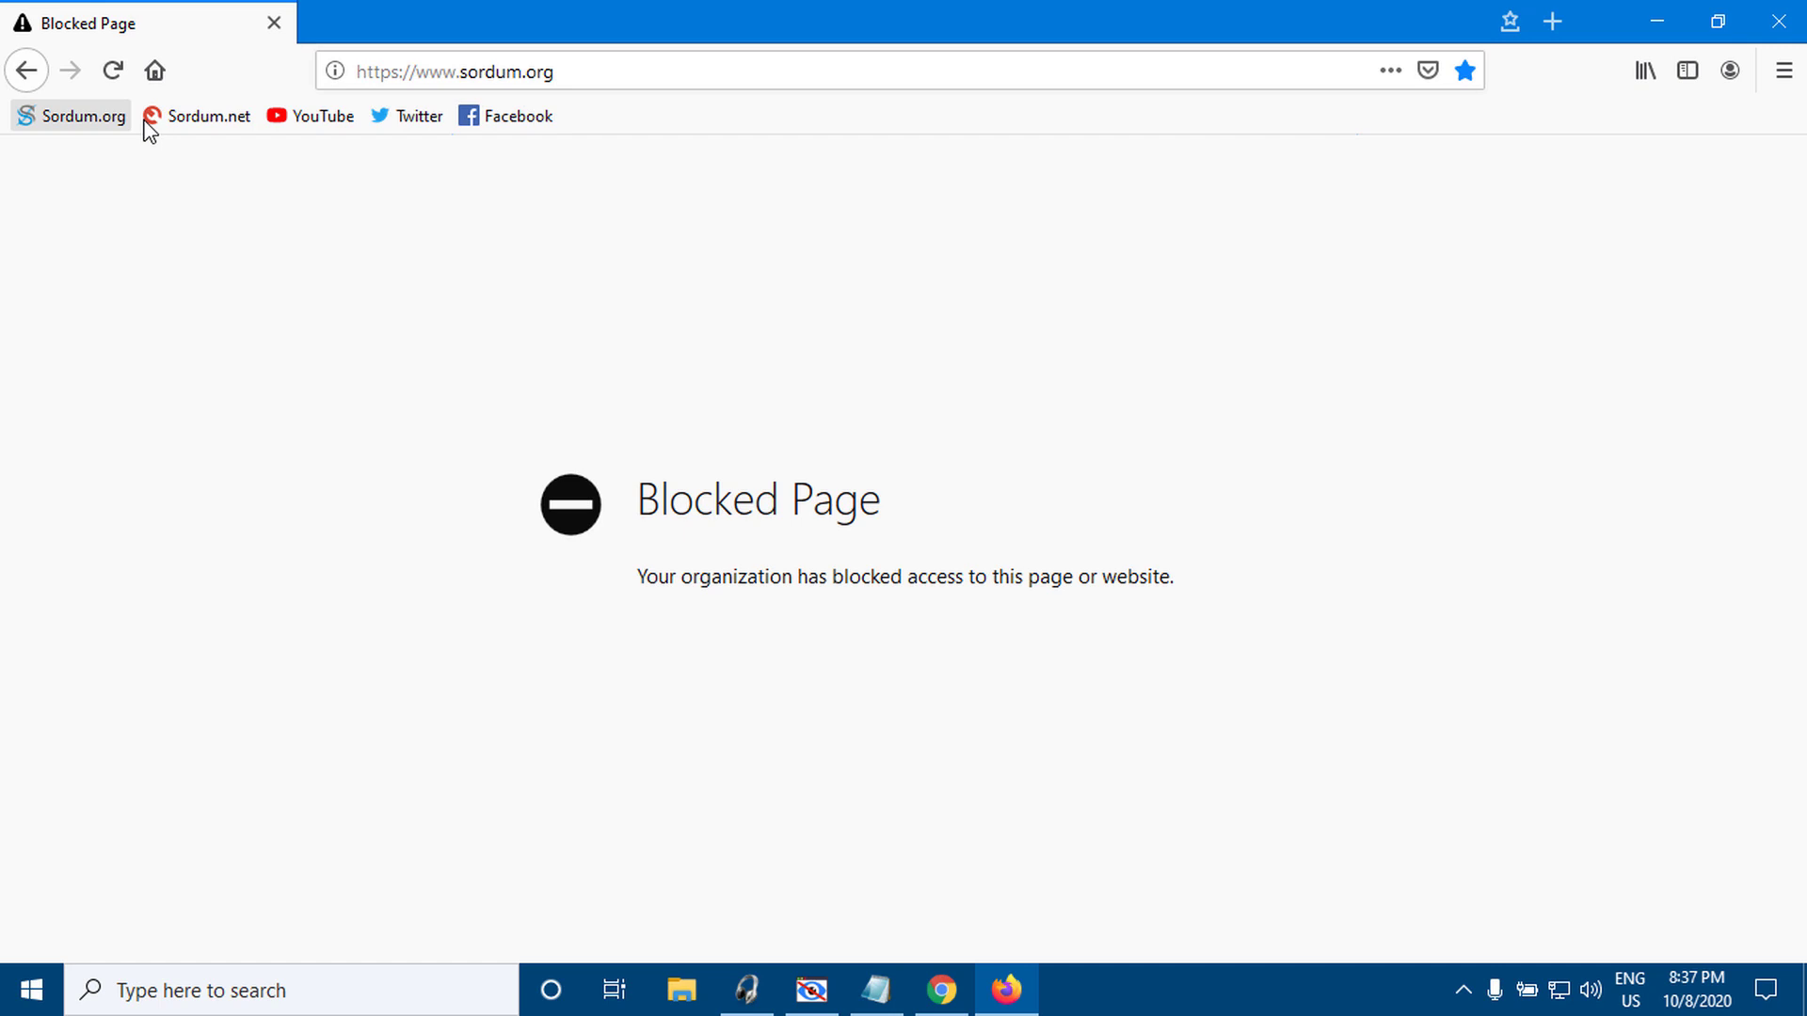
- Open the sordum.org bookmark in Microsoft Edge, see it blocked, then minimize Edge
{"action": "left_click", "coordinate": [1657, 20]}
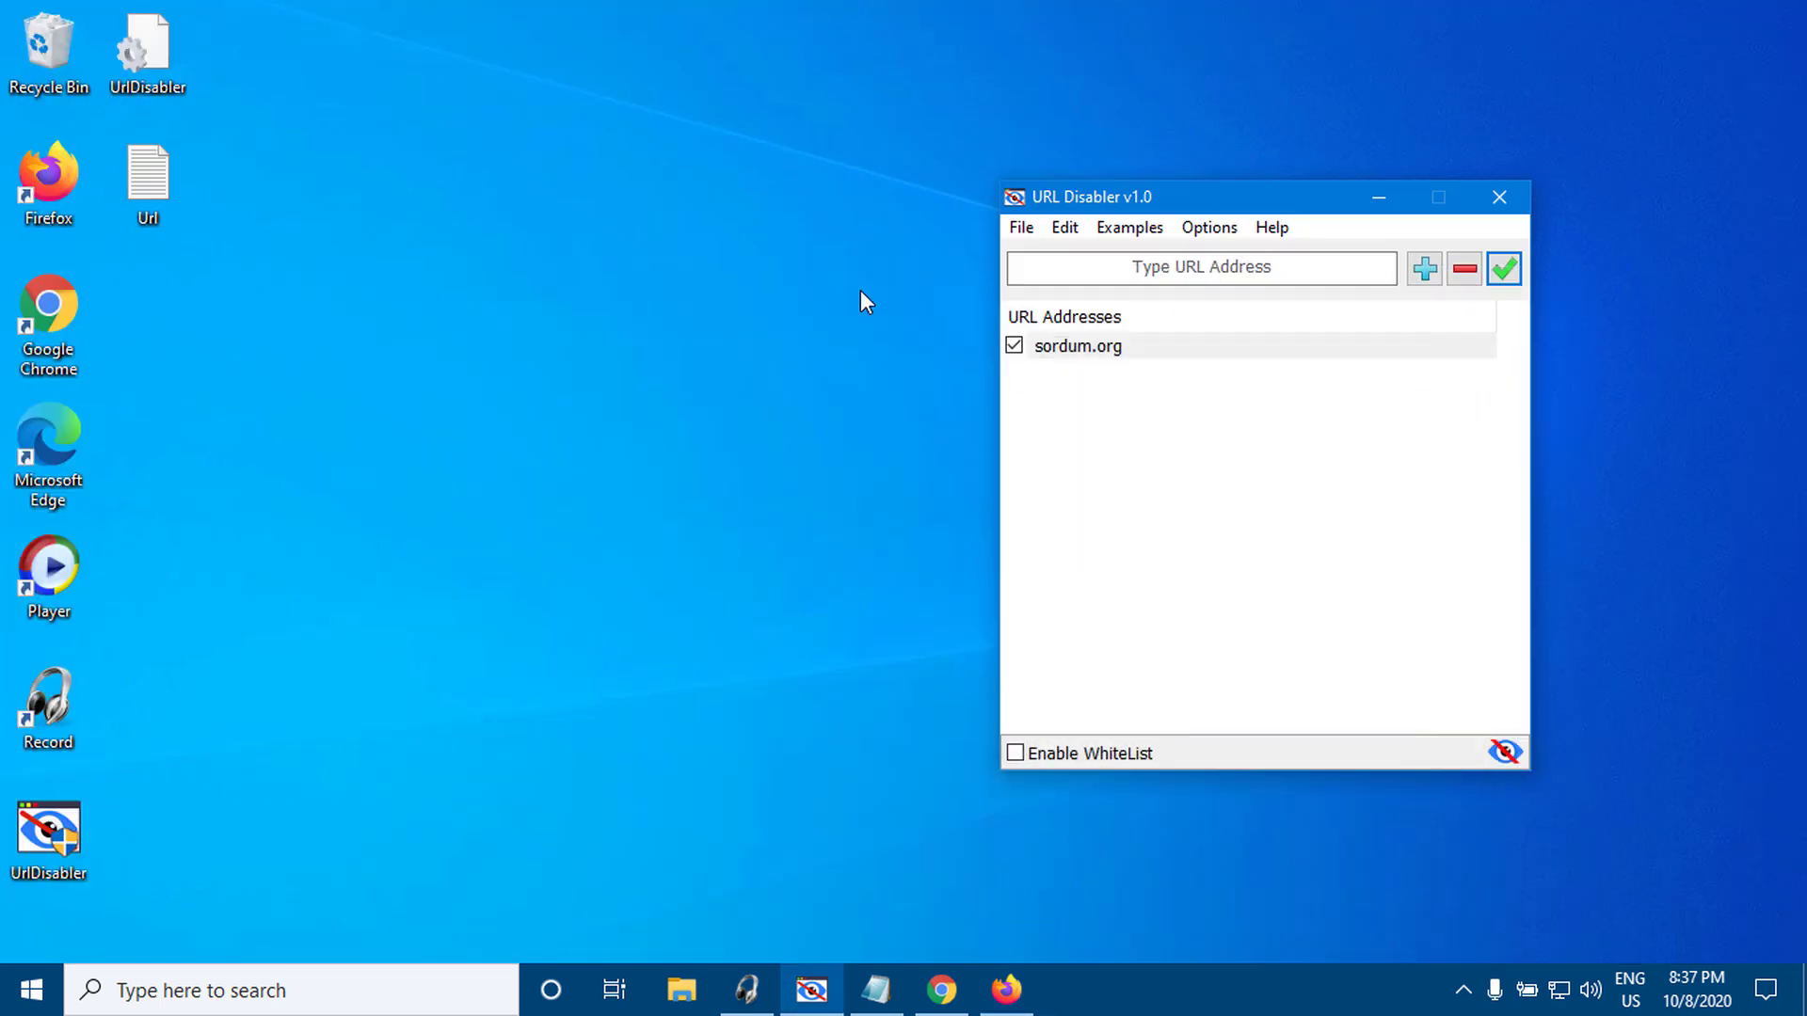
{"action": "double_click", "coordinate": [64, 448]}
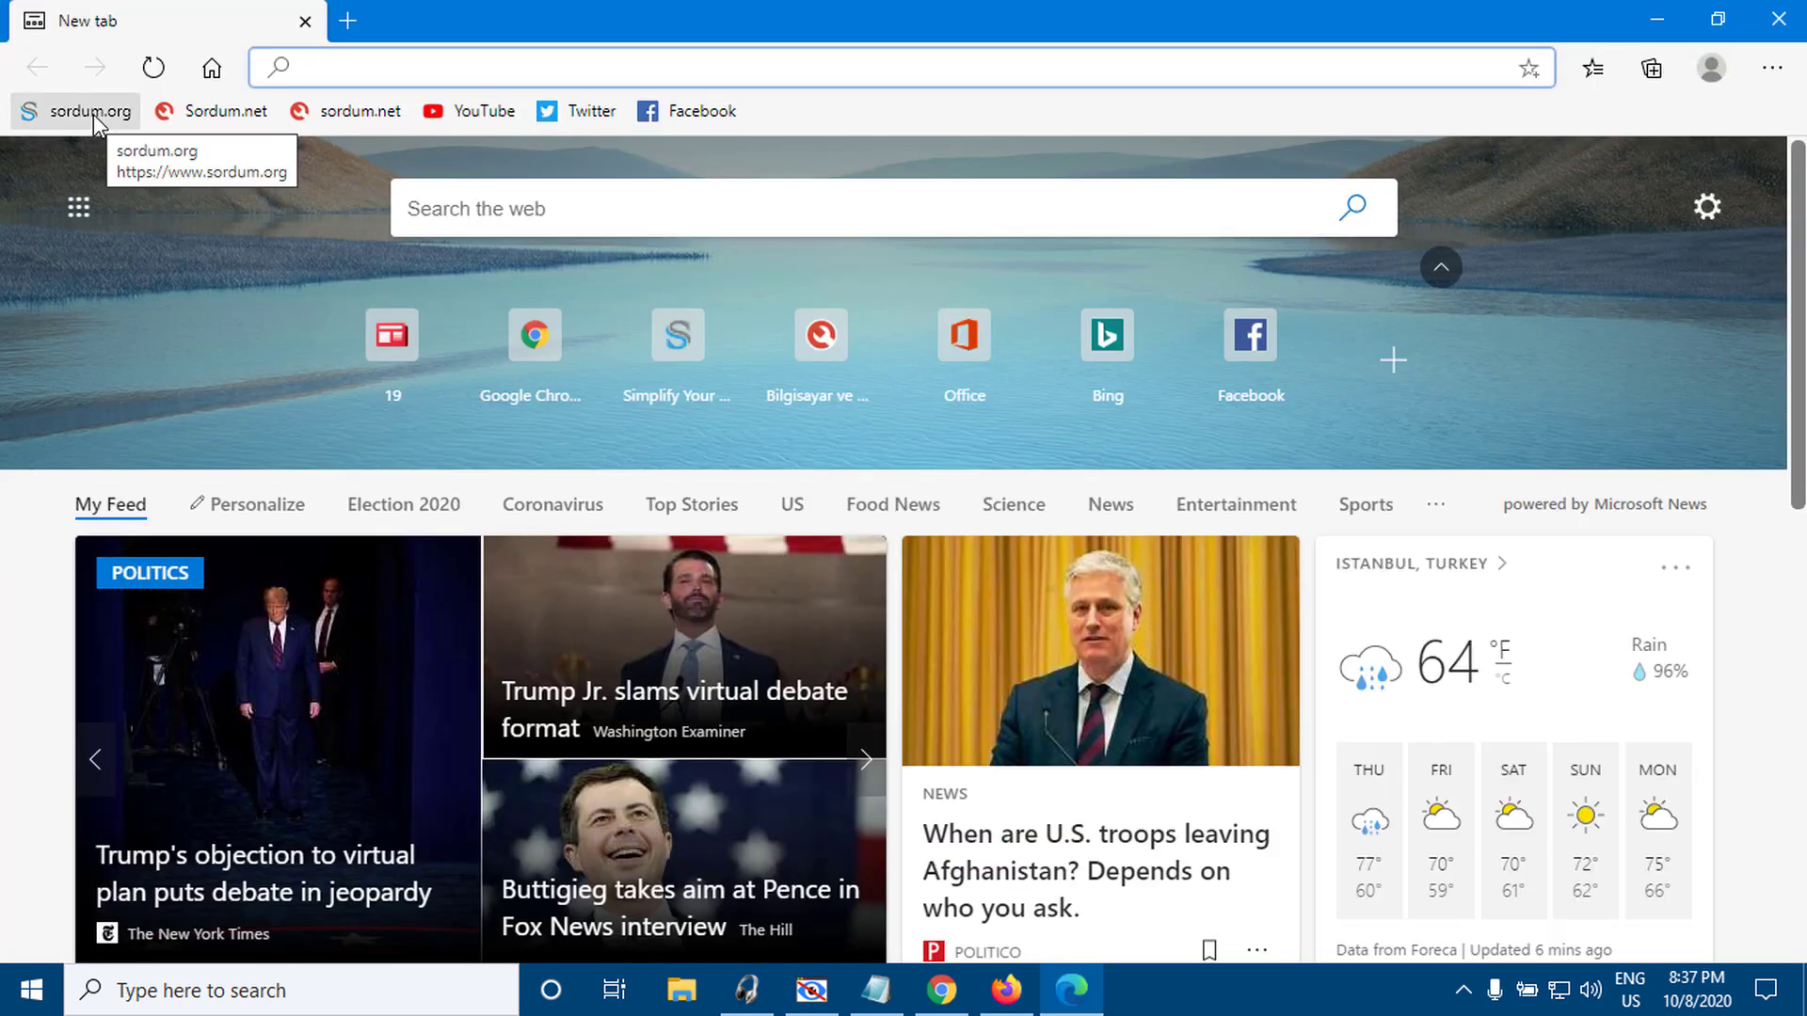
{"action": "left_click", "coordinate": [94, 119]}
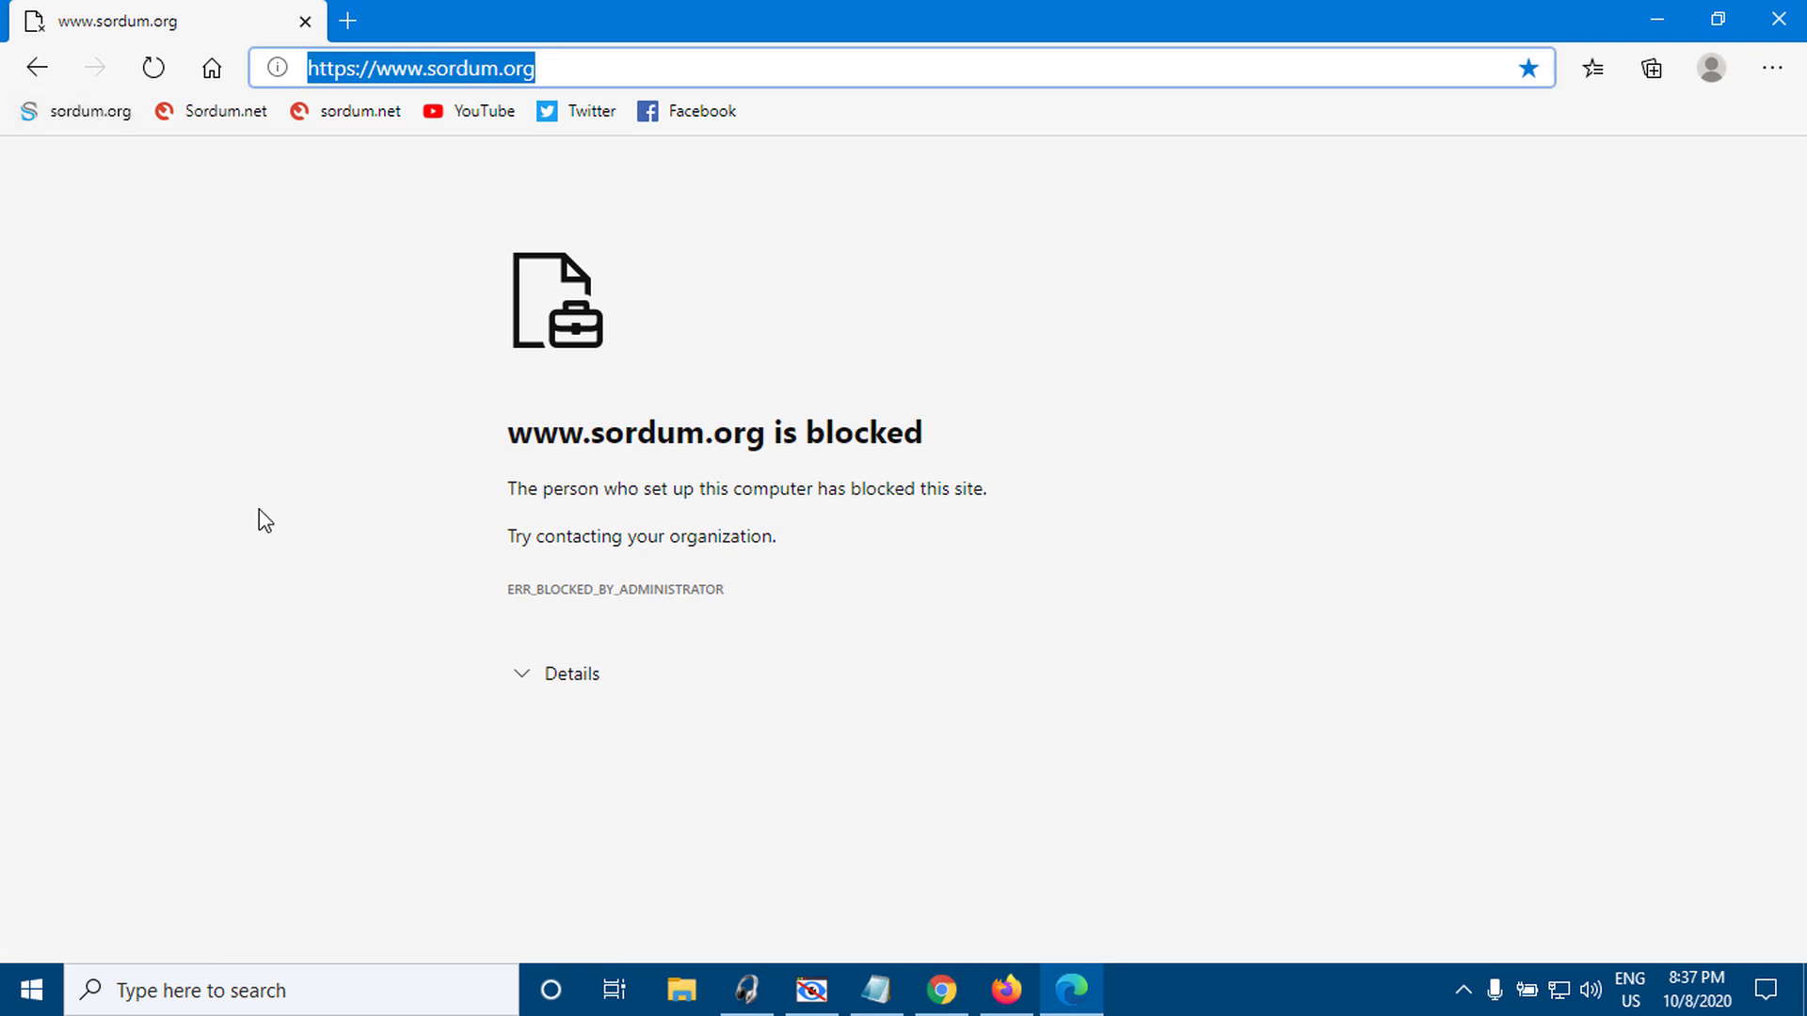
{"action": "left_click", "coordinate": [1653, 33]}
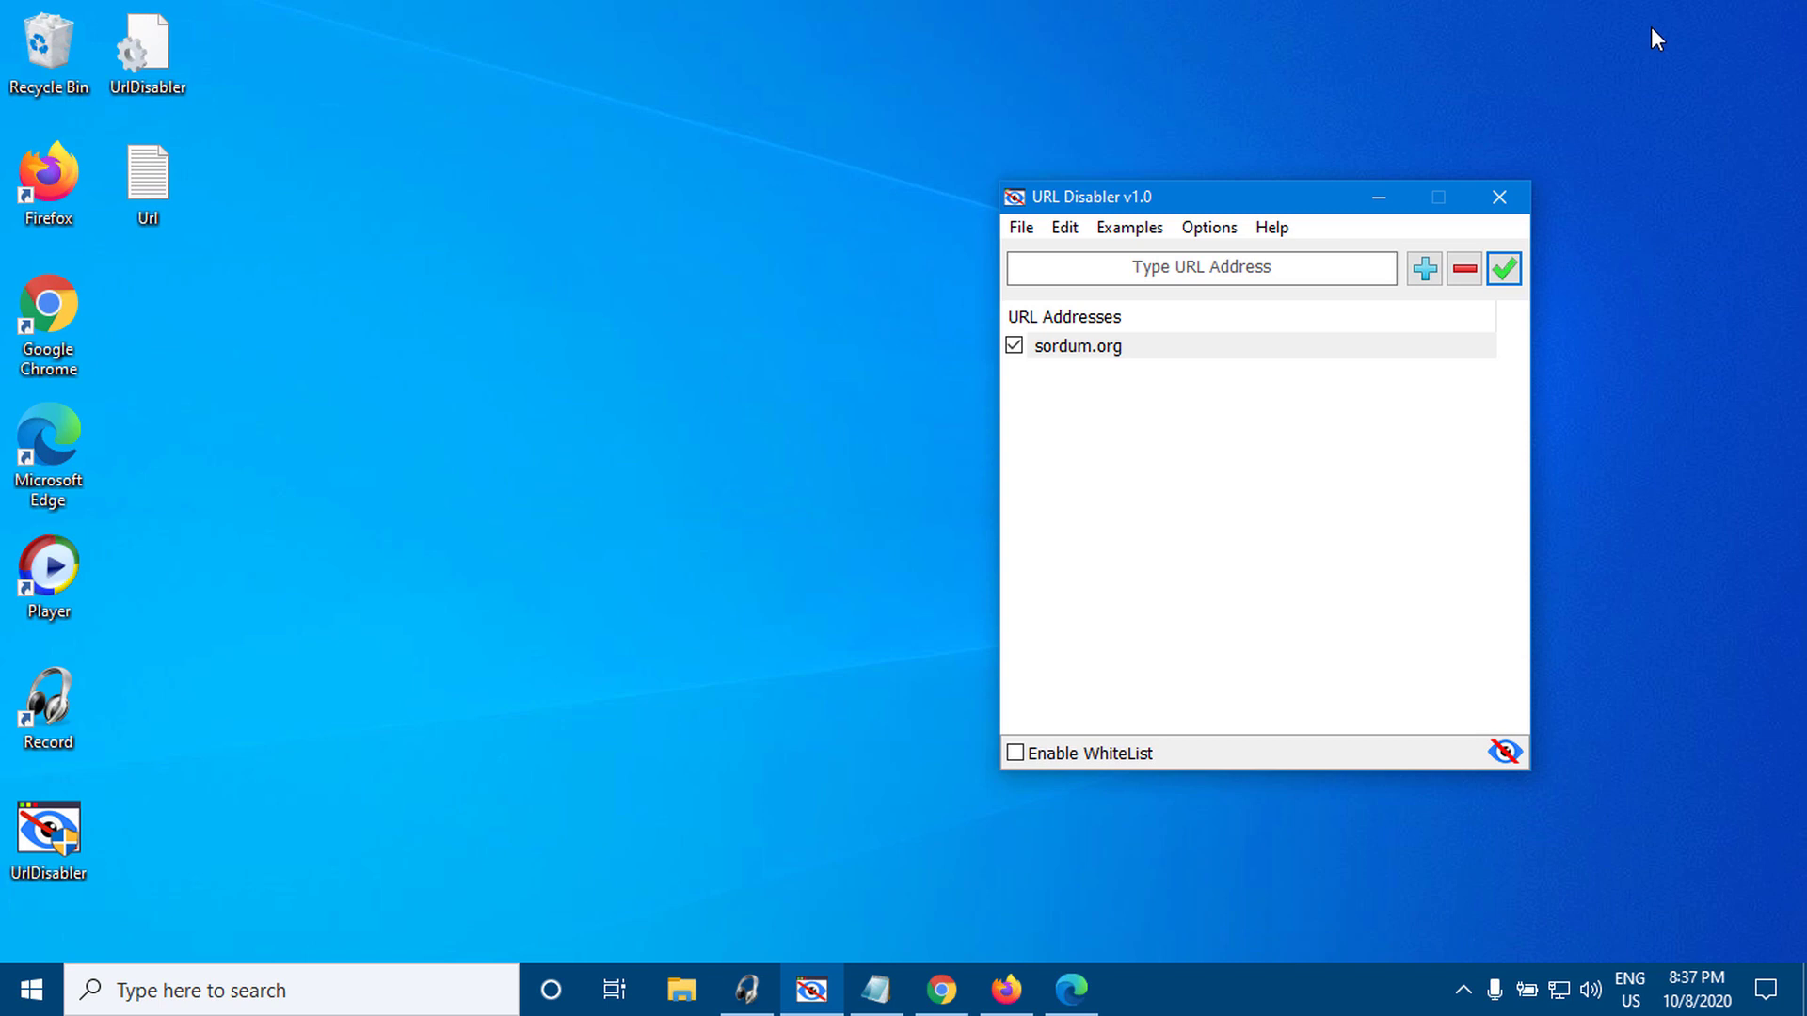
- Uncheck sordum.org in URL Disabler and apply the change
{"action": "left_click", "coordinate": [1015, 346]}
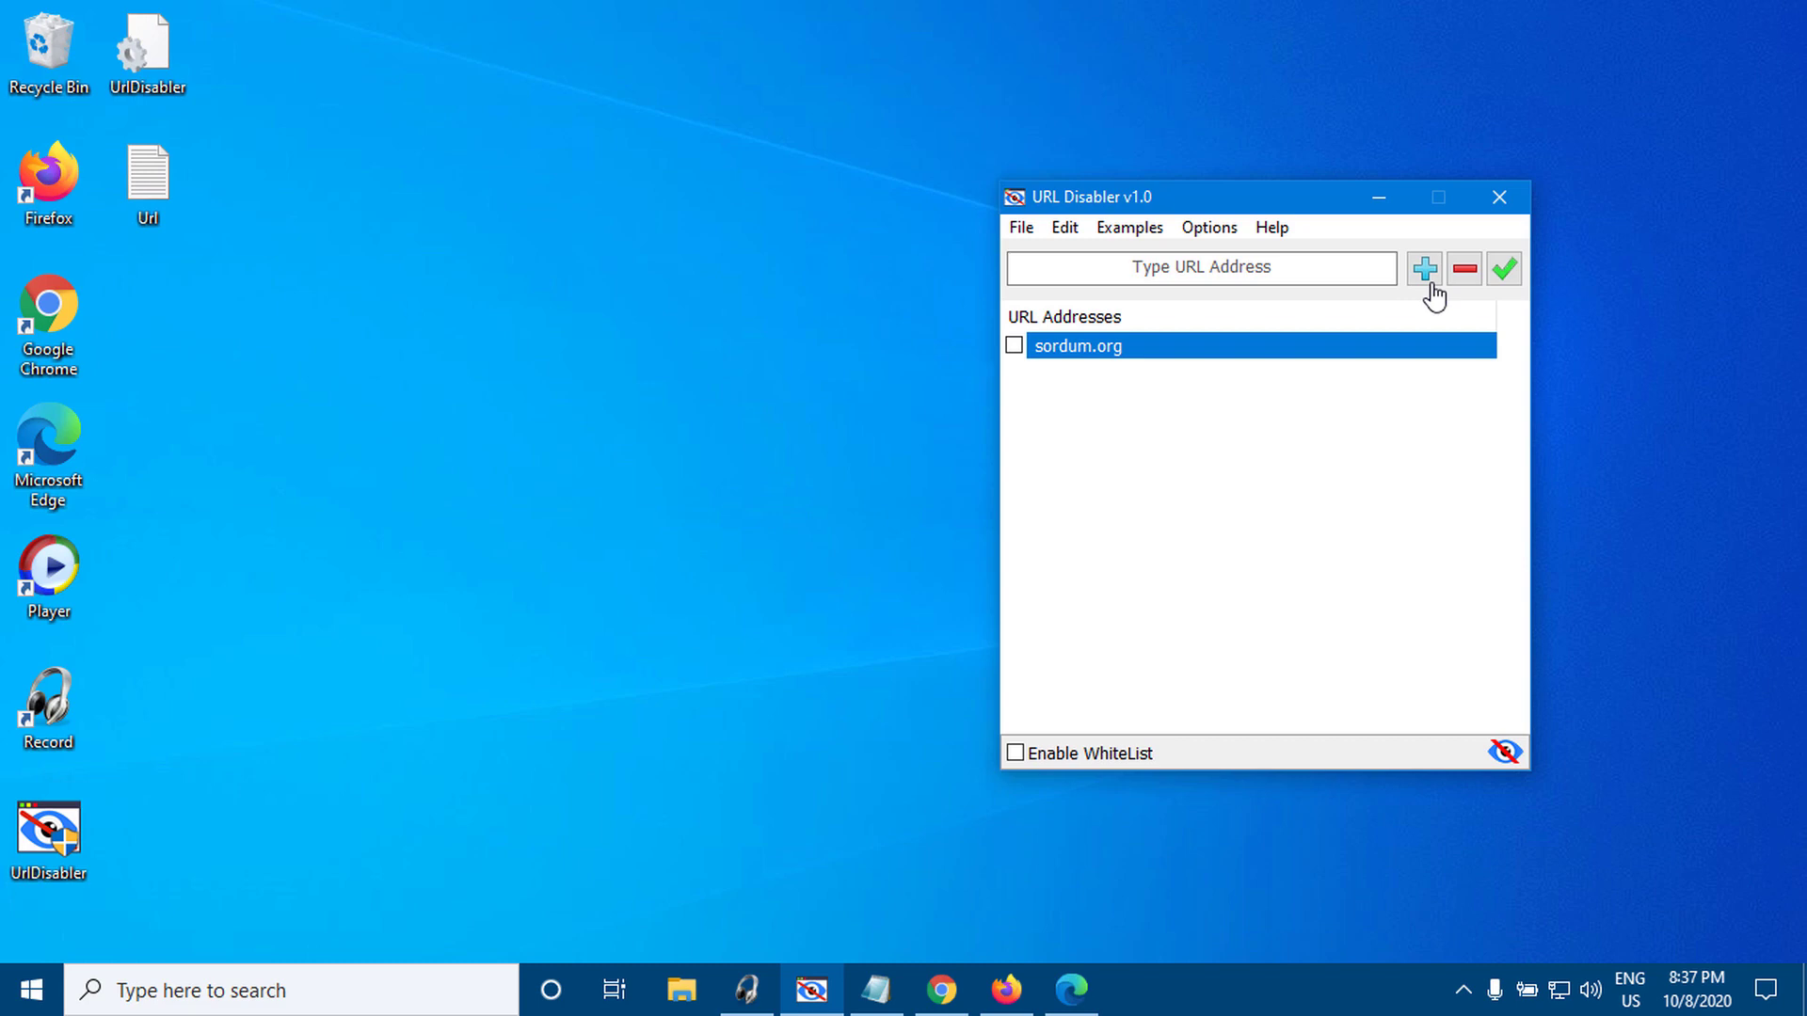
{"action": "left_click", "coordinate": [1503, 270]}
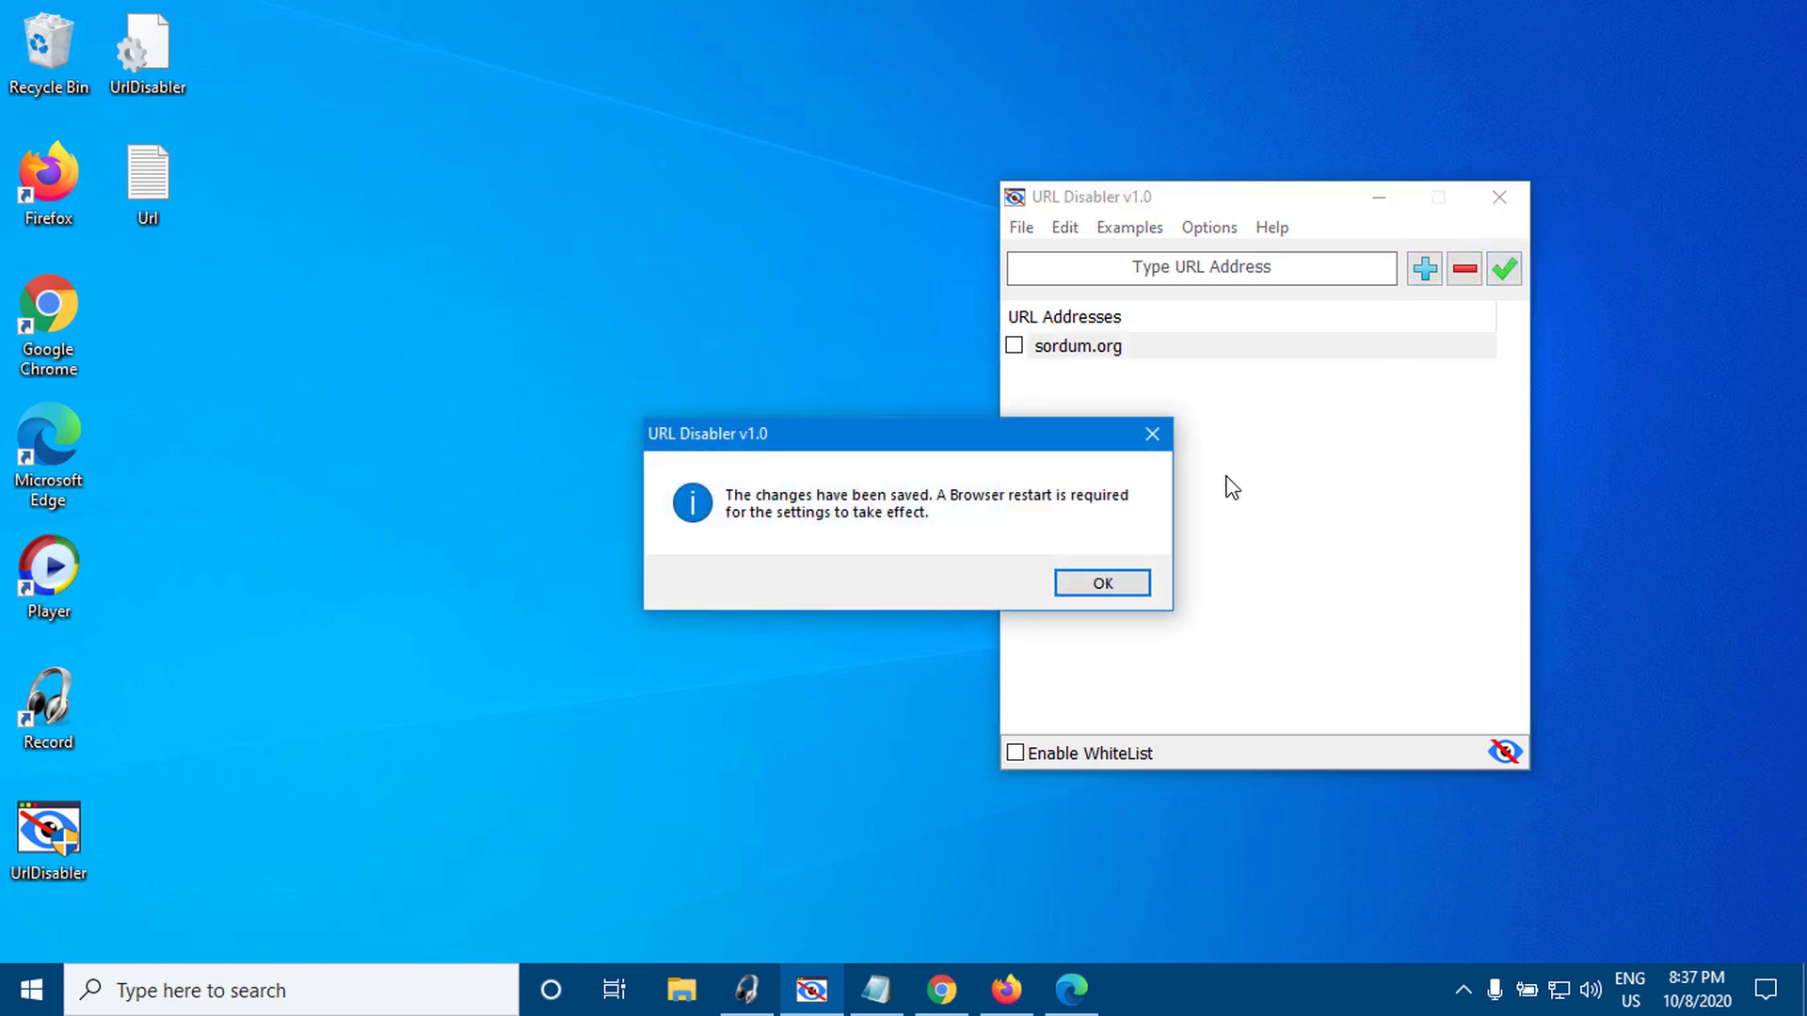
{"action": "left_click", "coordinate": [1121, 581]}
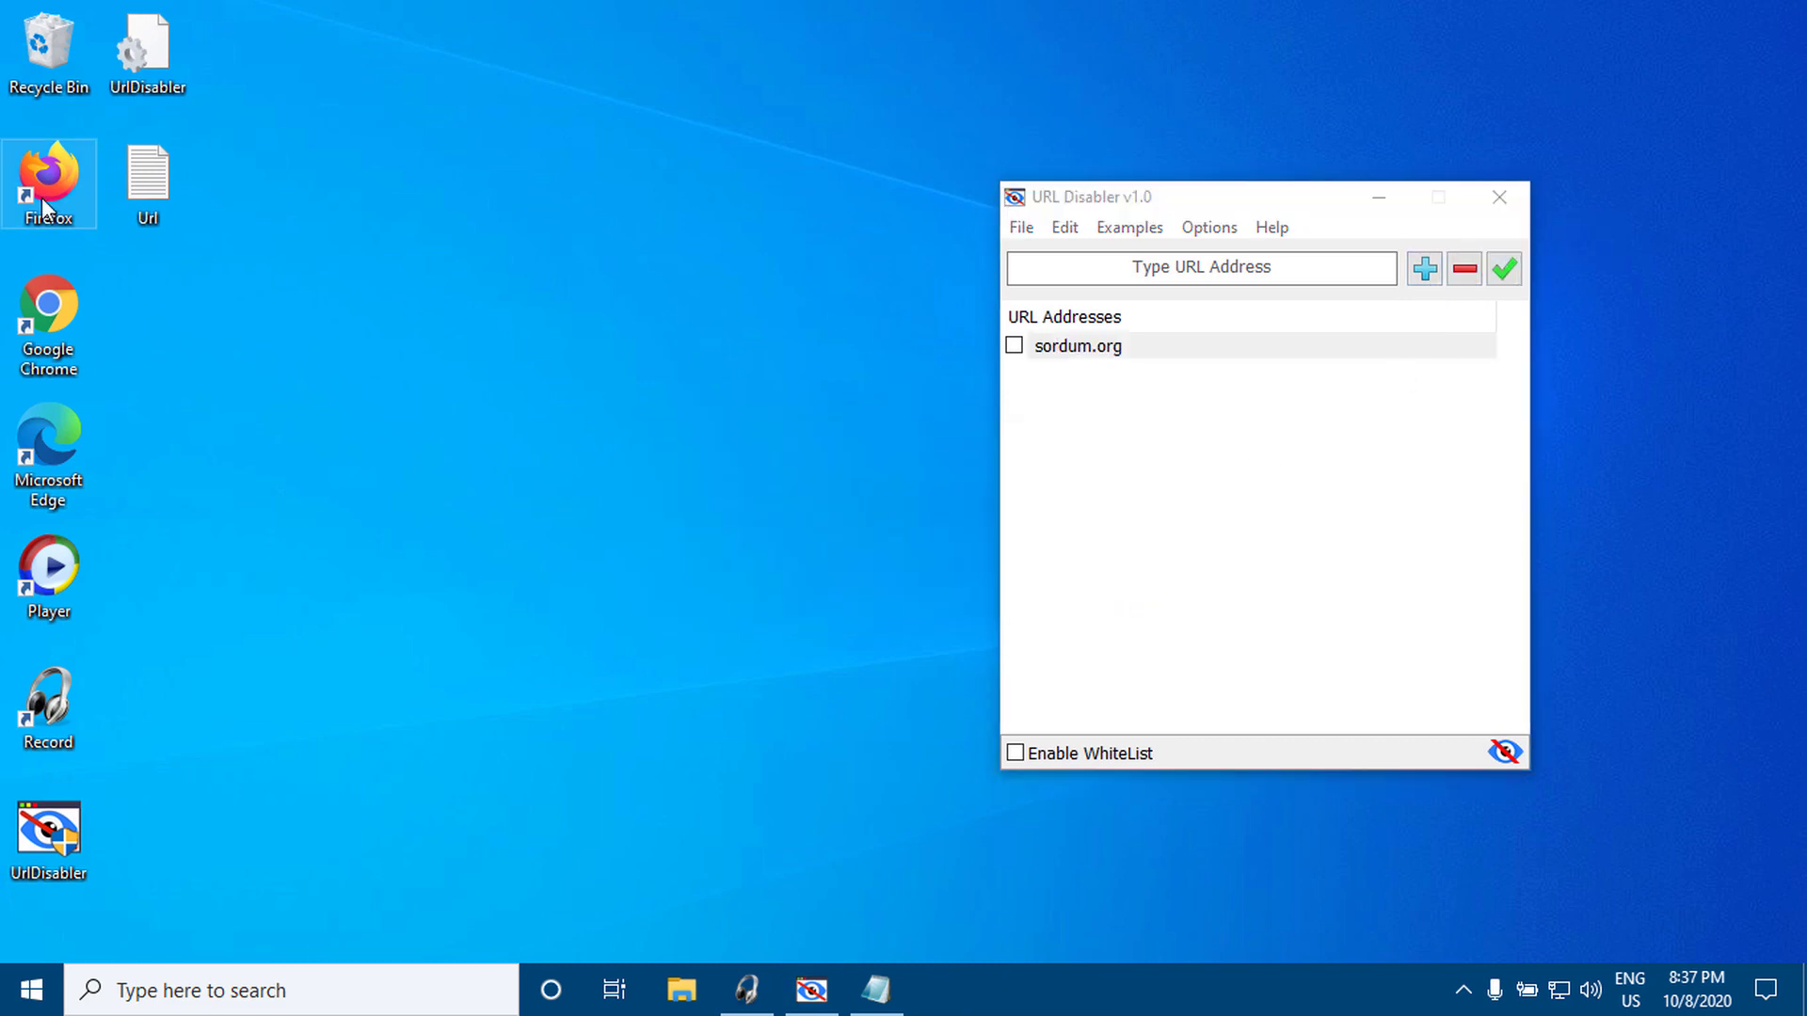
- Load the Sordum.org bookmark in Firefox to see the normal homepage, then close Firefox
{"action": "double_click", "coordinate": [42, 197]}
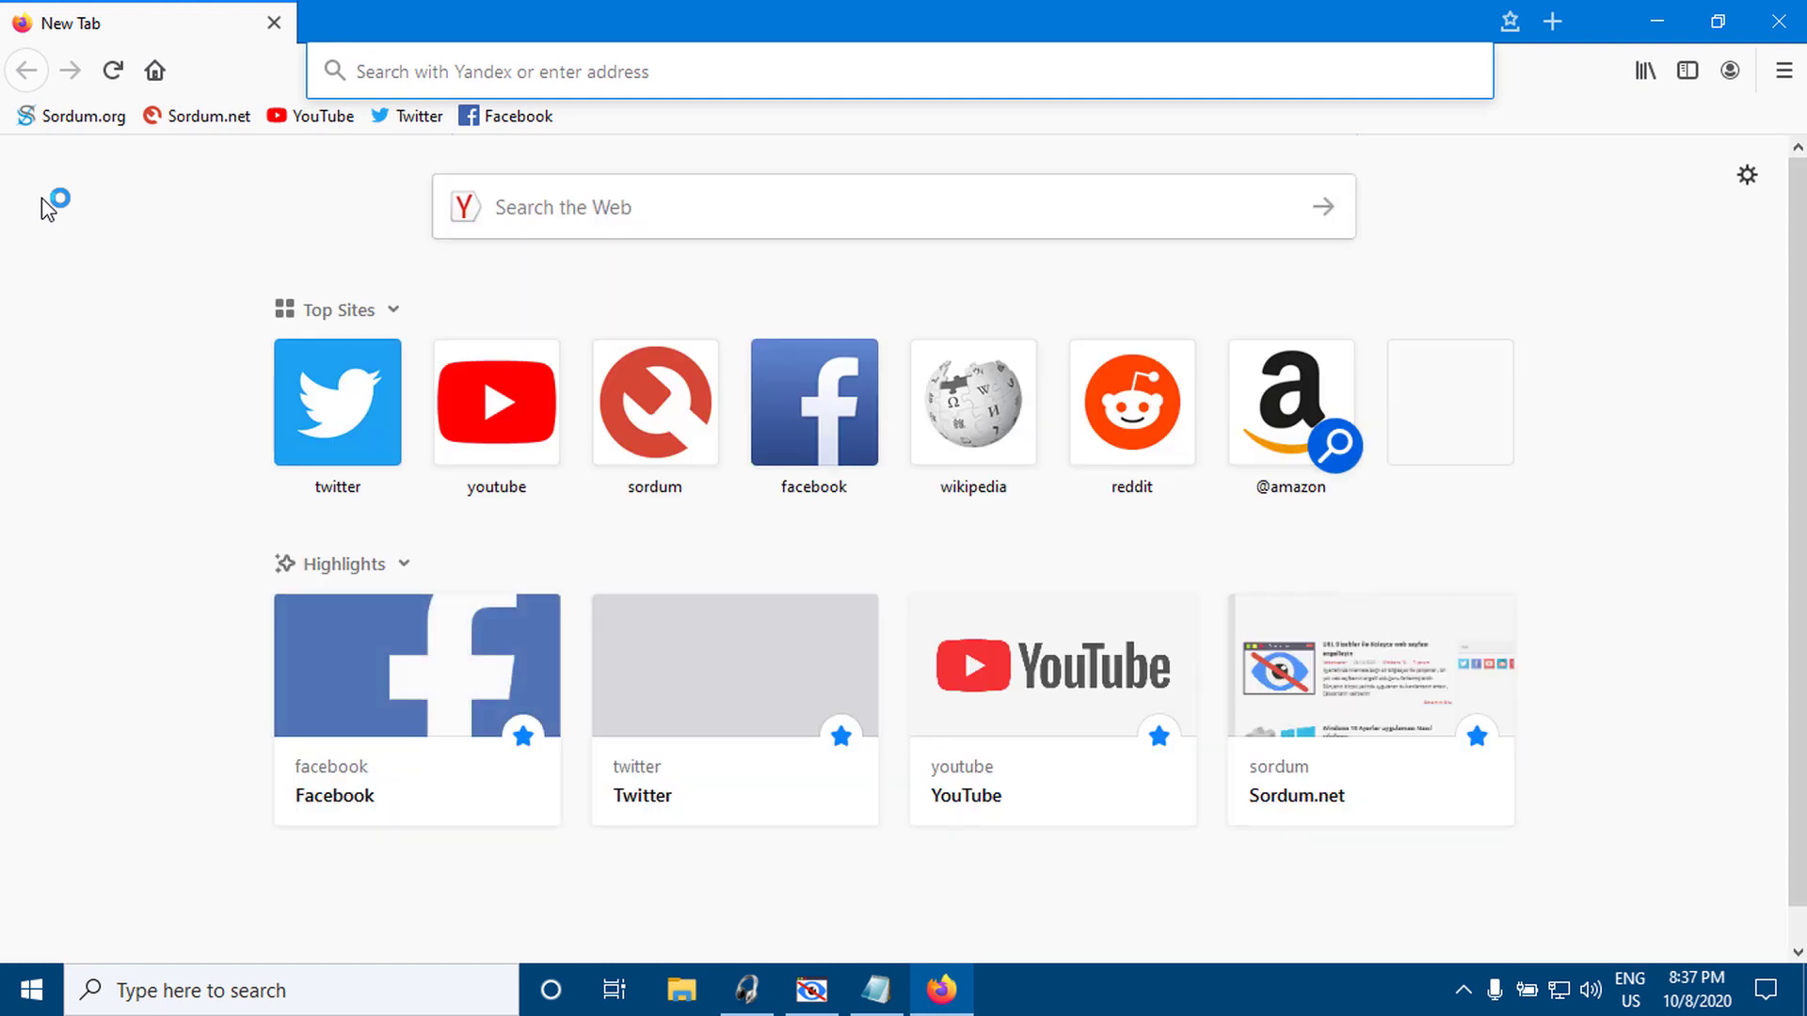
{"action": "left_click", "coordinate": [73, 130]}
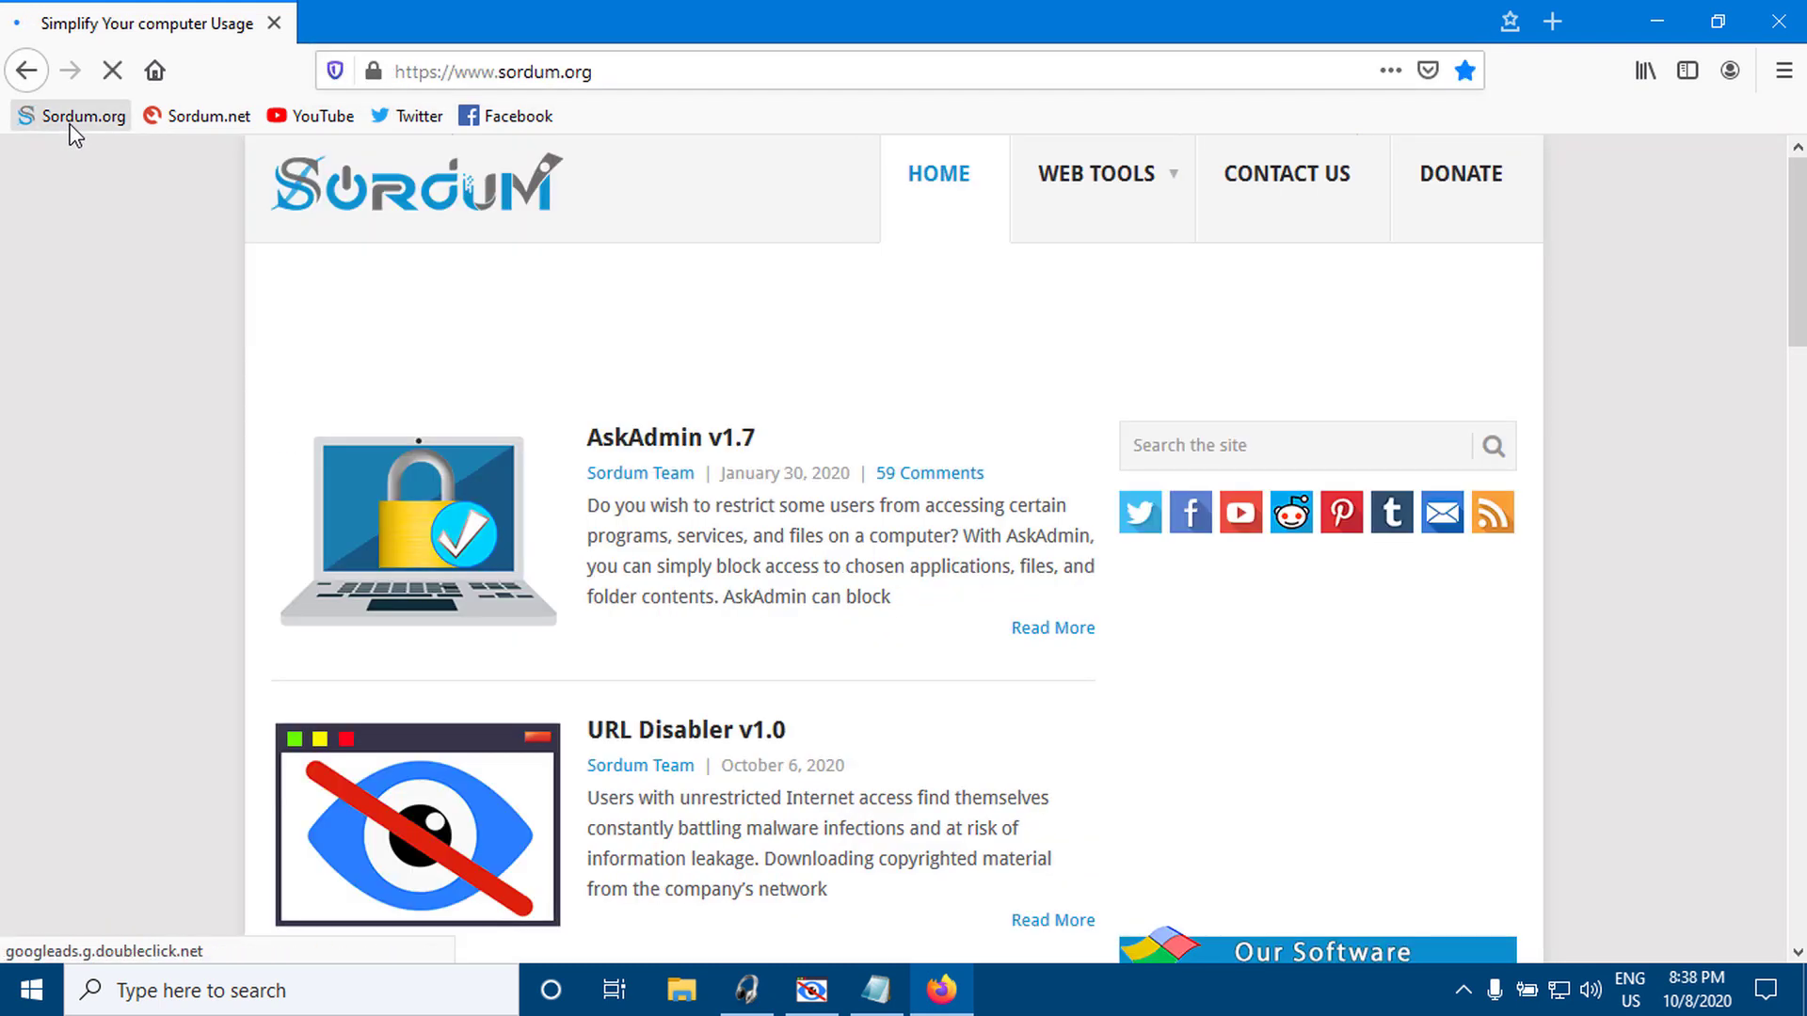
{"action": "left_click", "coordinate": [812, 990]}
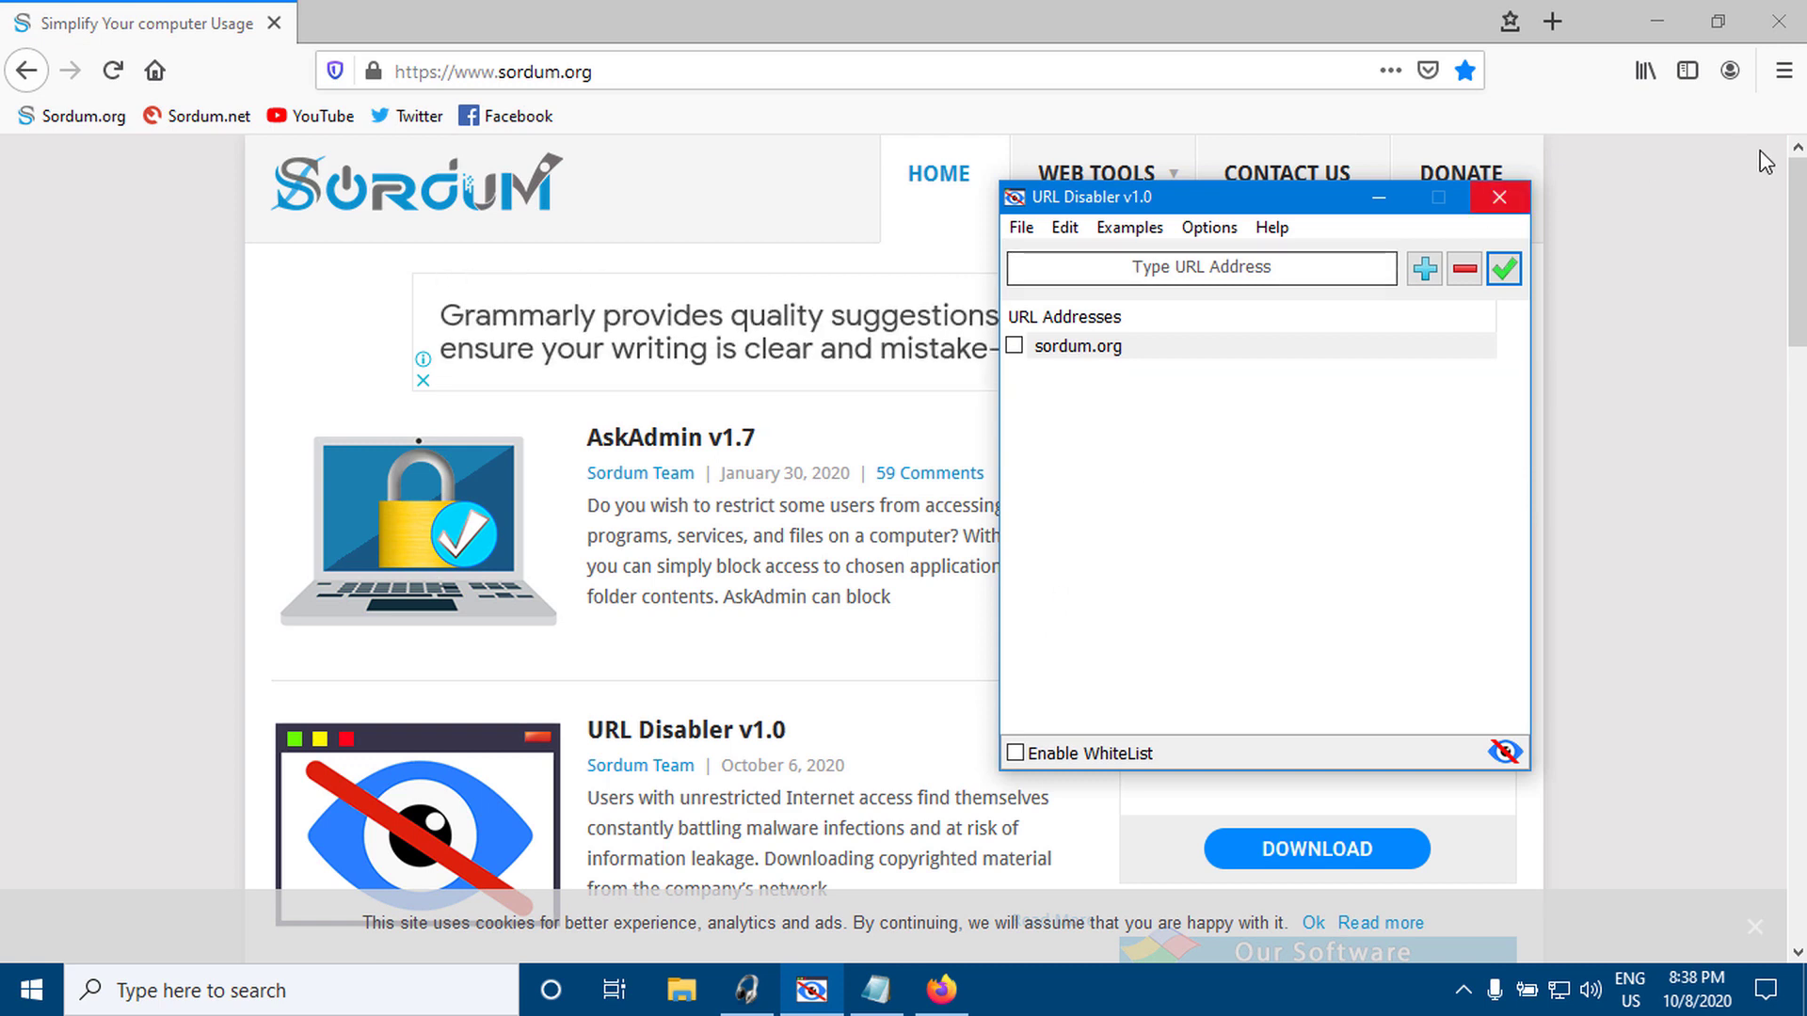
{"action": "left_click", "coordinate": [1778, 23]}
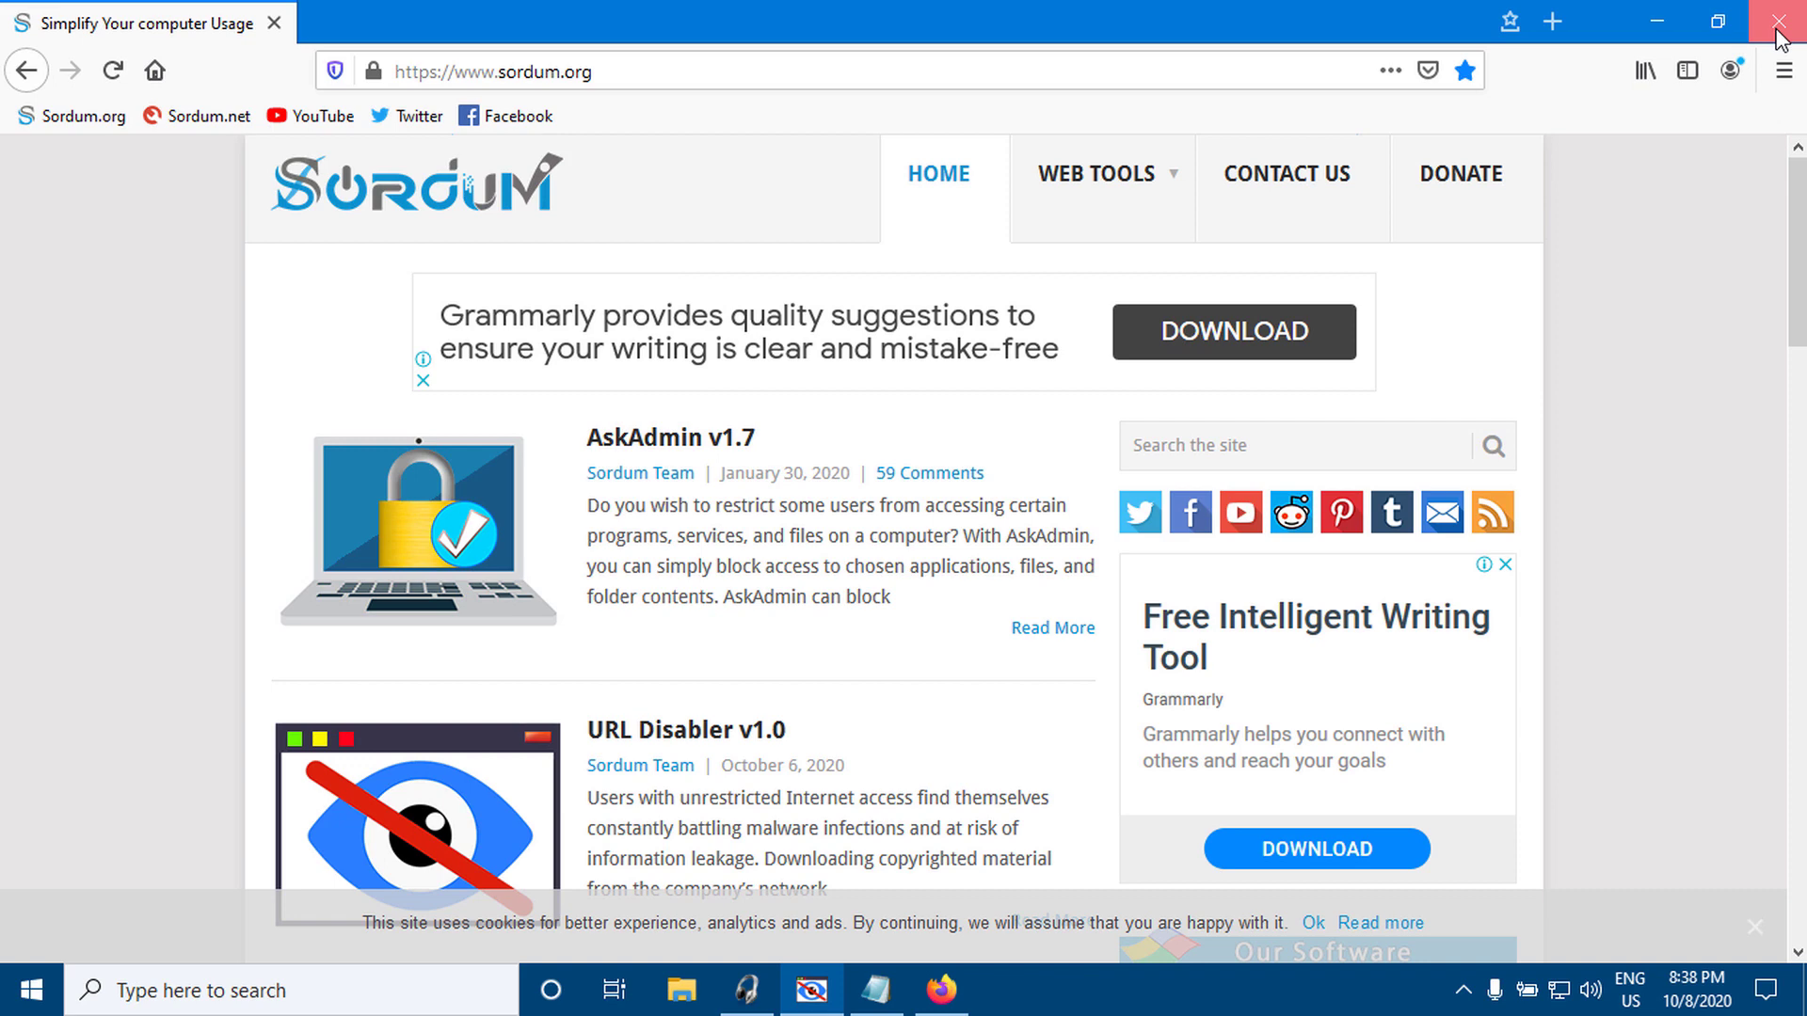
{"action": "left_click_drag", "start_coordinate": [1188, 216], "coordinate": [1214, 203]}
- Add twitter.com and youtube.com to the block list from the Examples menu
{"action": "left_click", "coordinate": [1155, 216]}
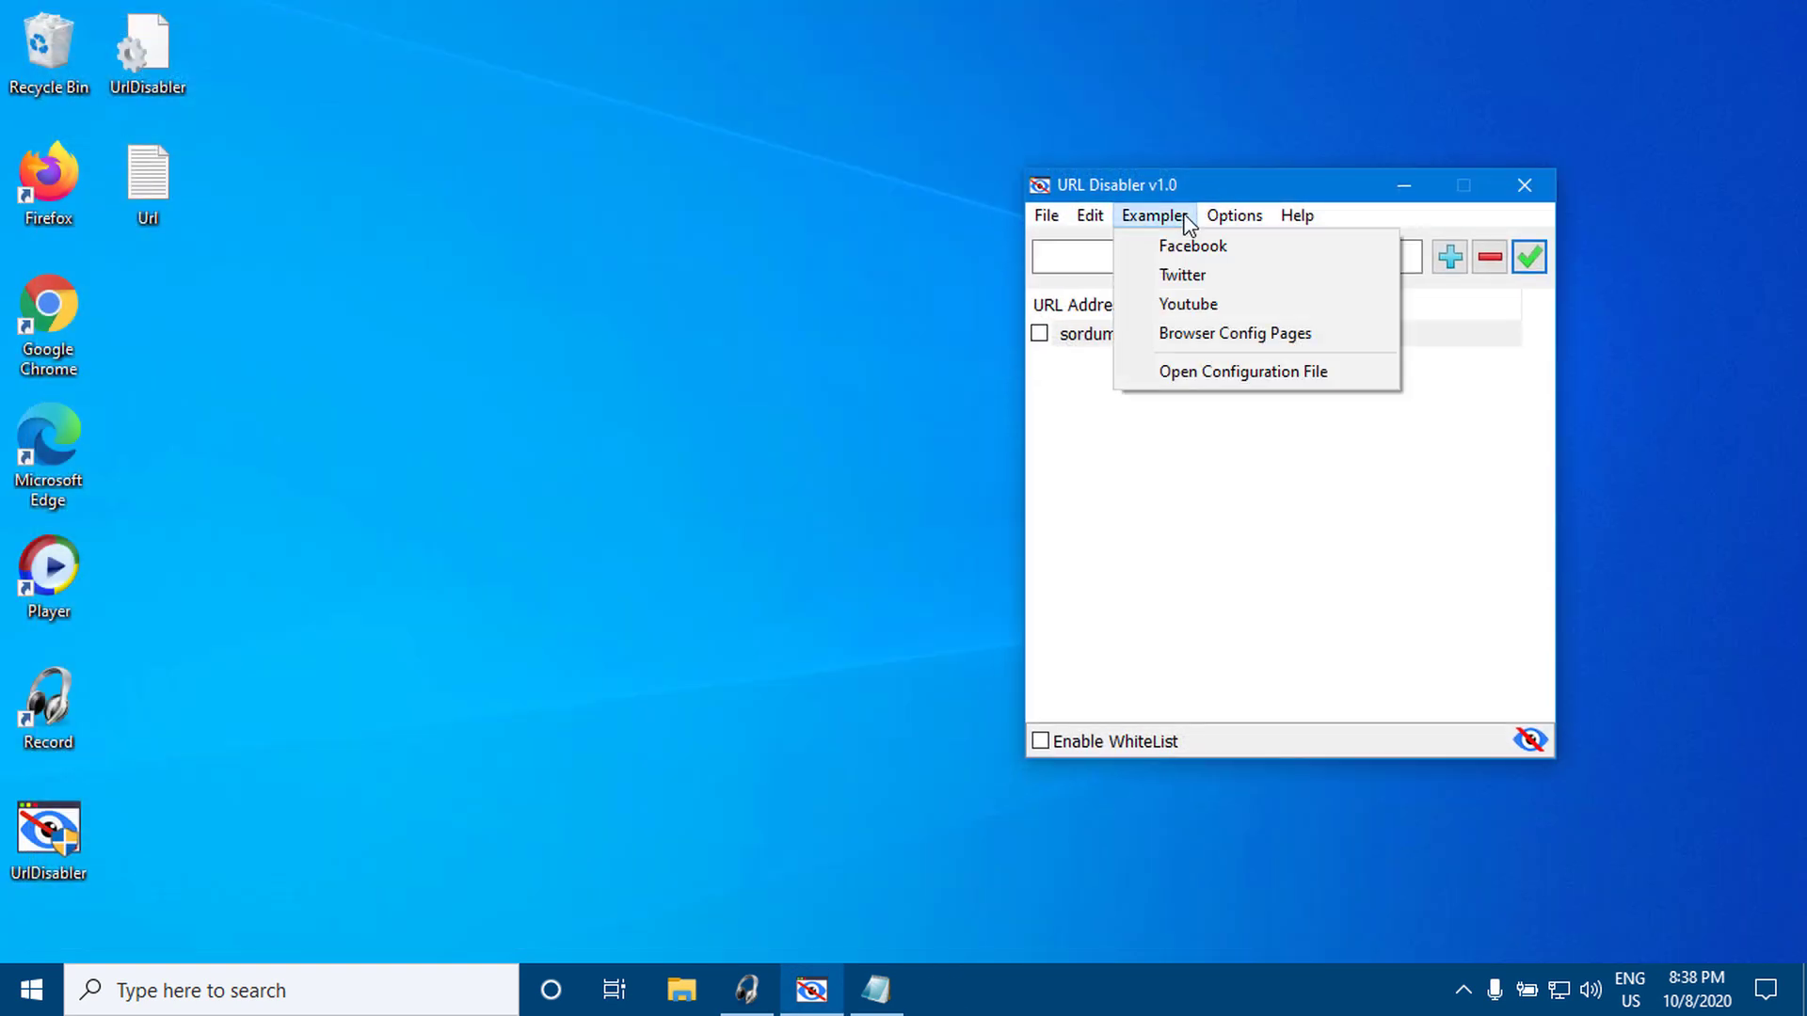
{"action": "left_click", "coordinate": [1202, 247]}
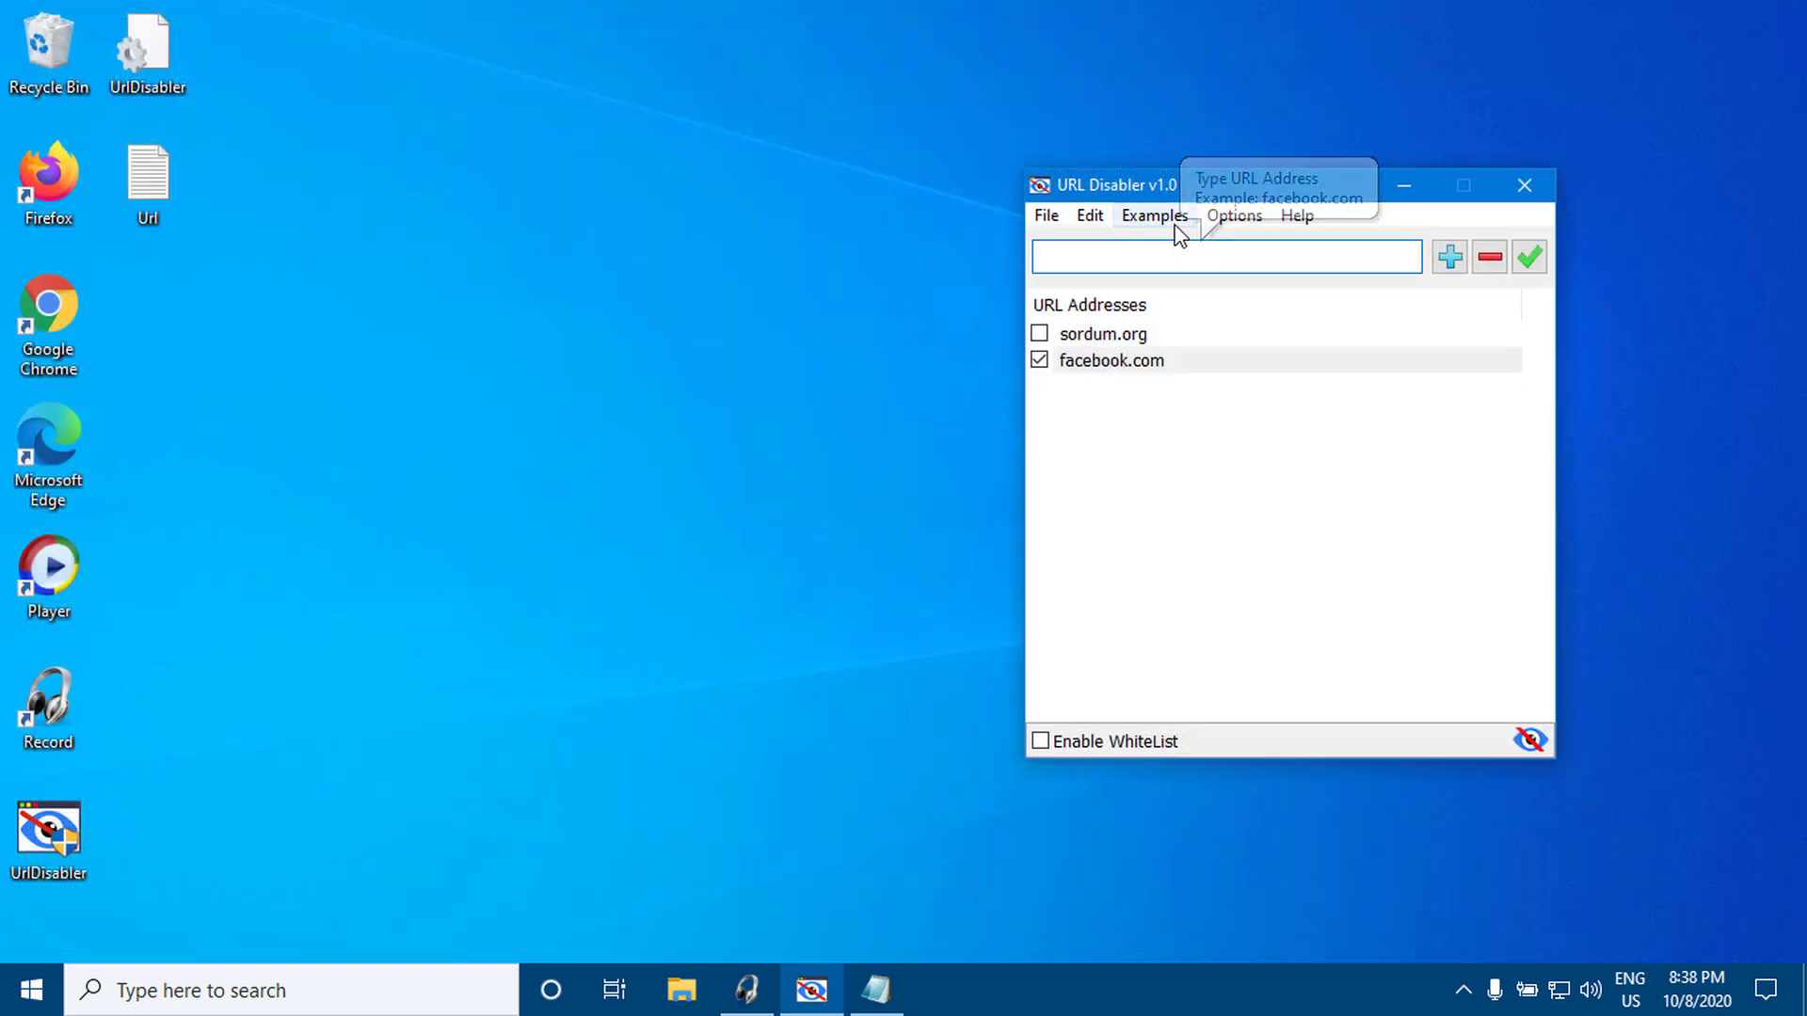
{"action": "left_click", "coordinate": [1166, 218]}
{"action": "left_click", "coordinate": [1182, 274]}
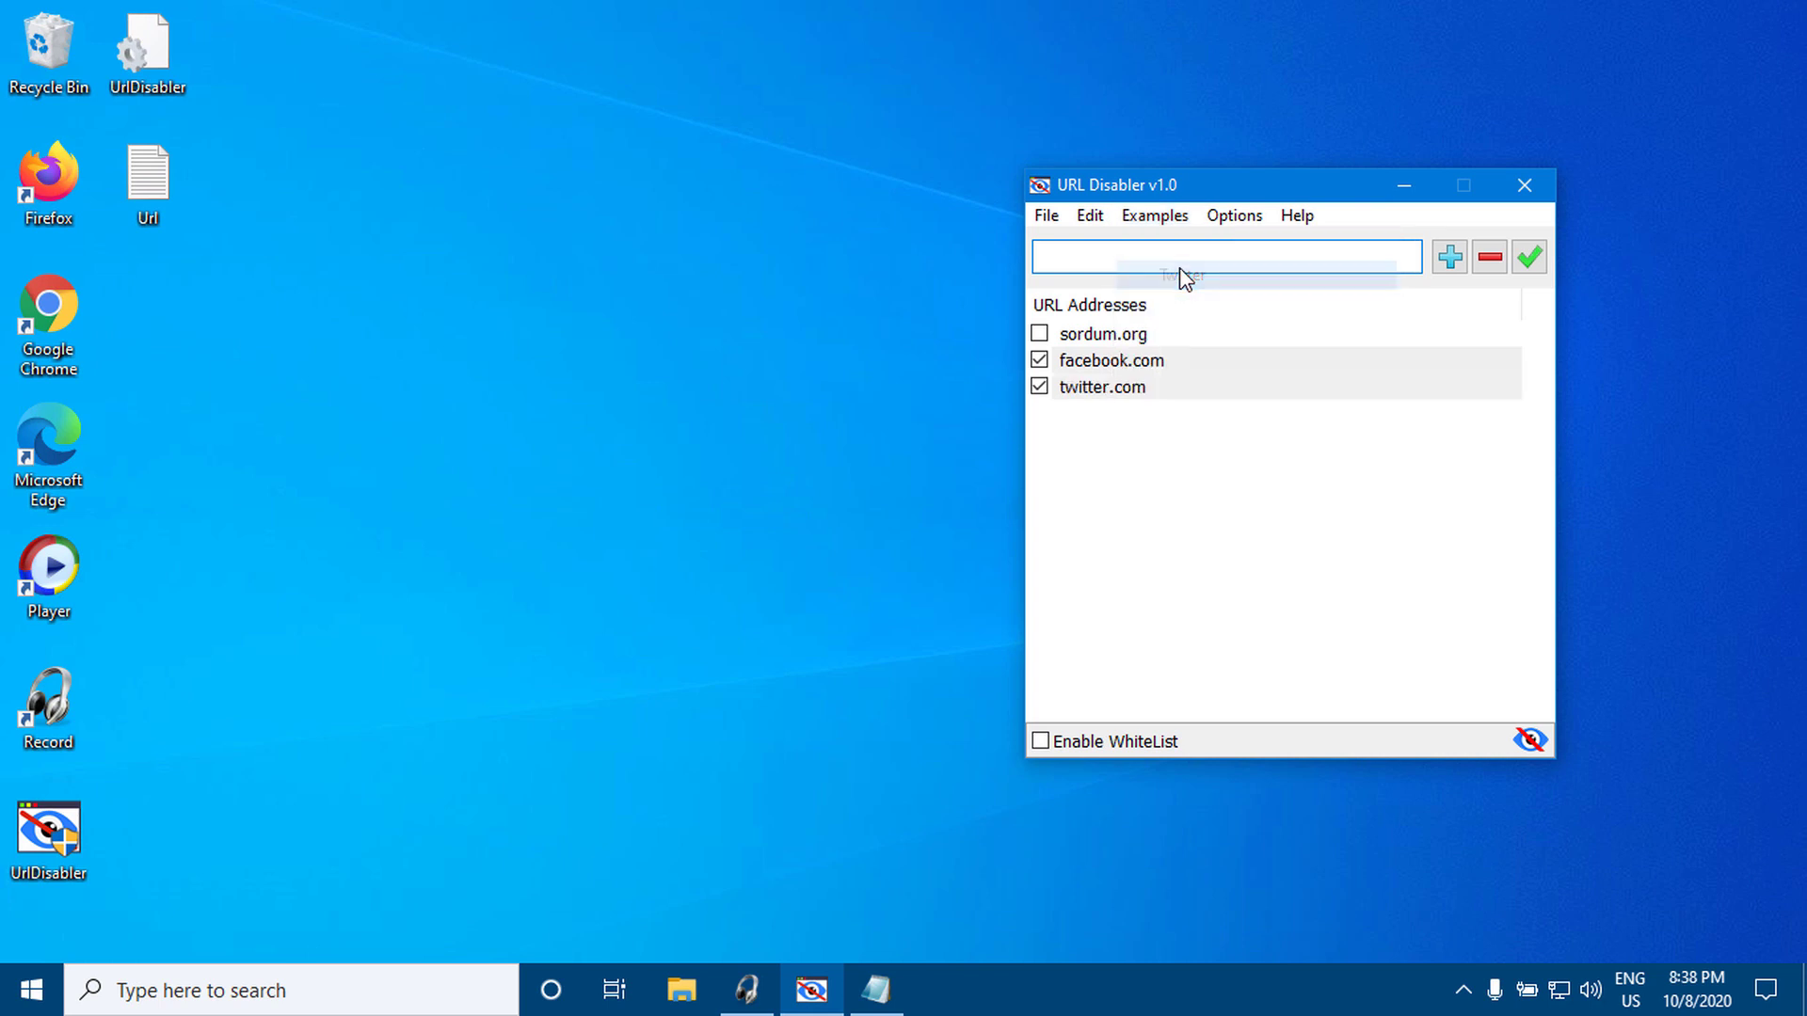
{"action": "left_click", "coordinate": [1166, 226]}
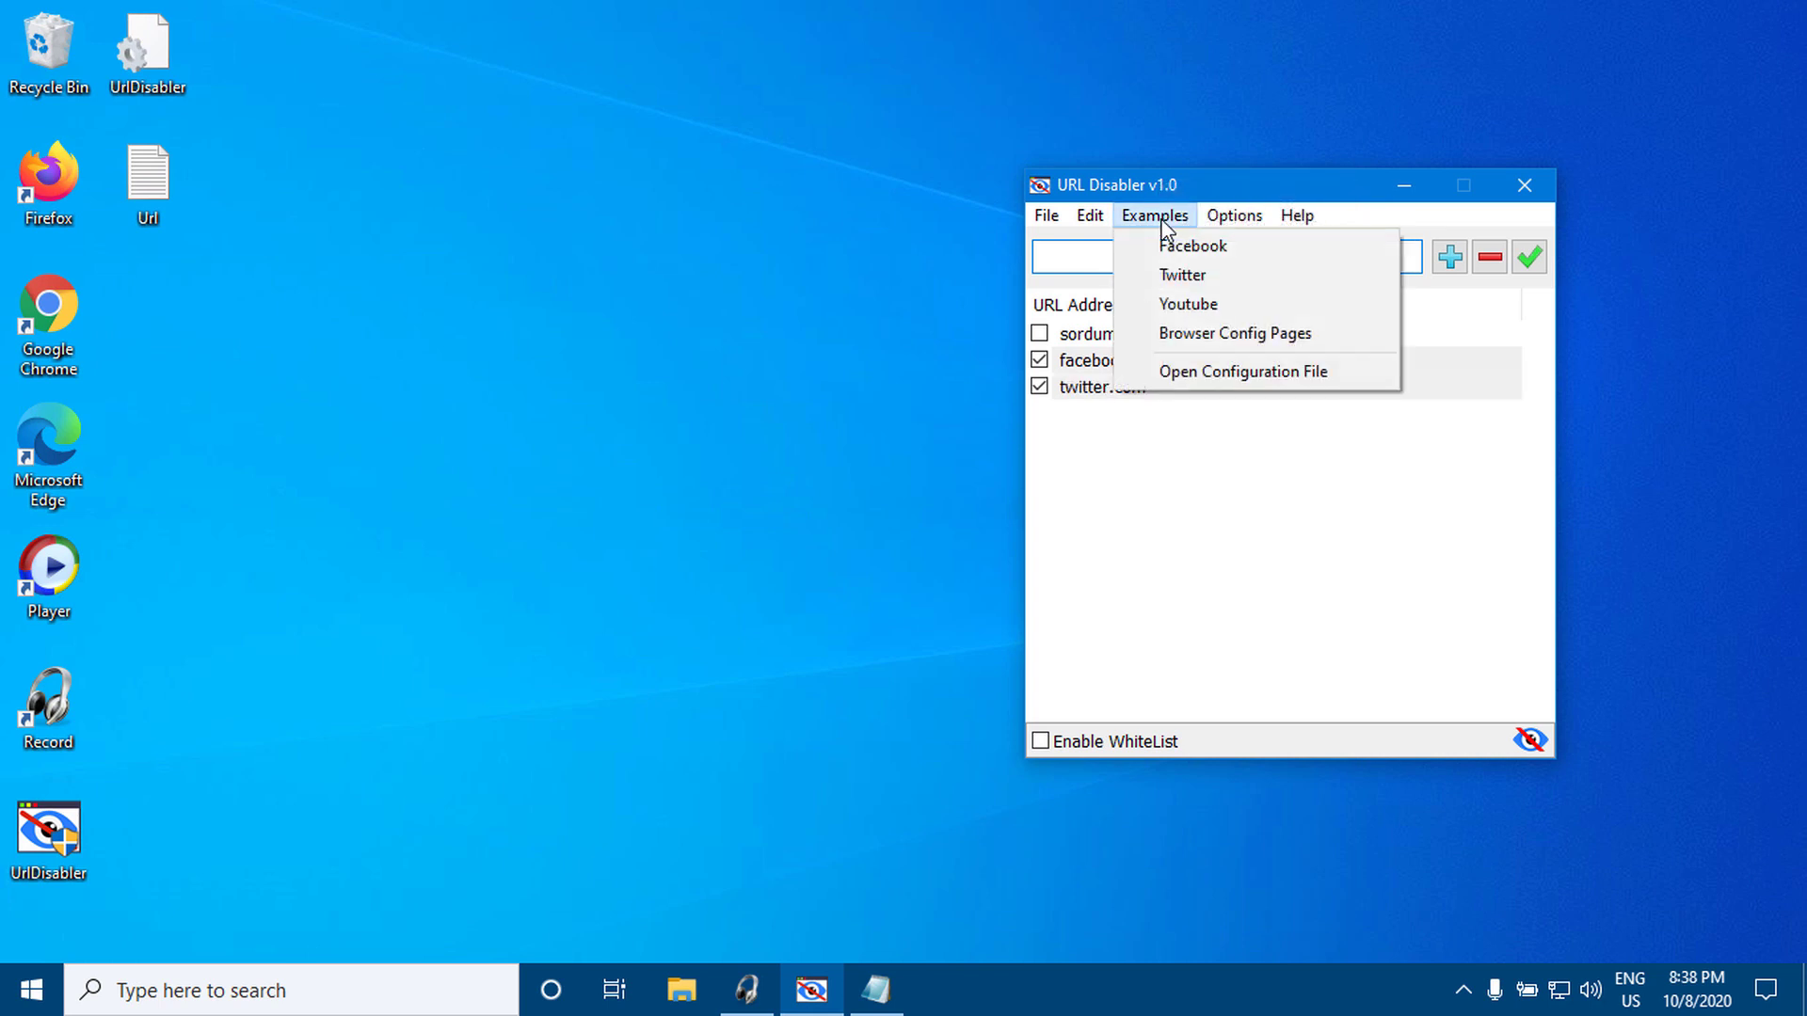
{"action": "left_click", "coordinate": [1178, 302]}
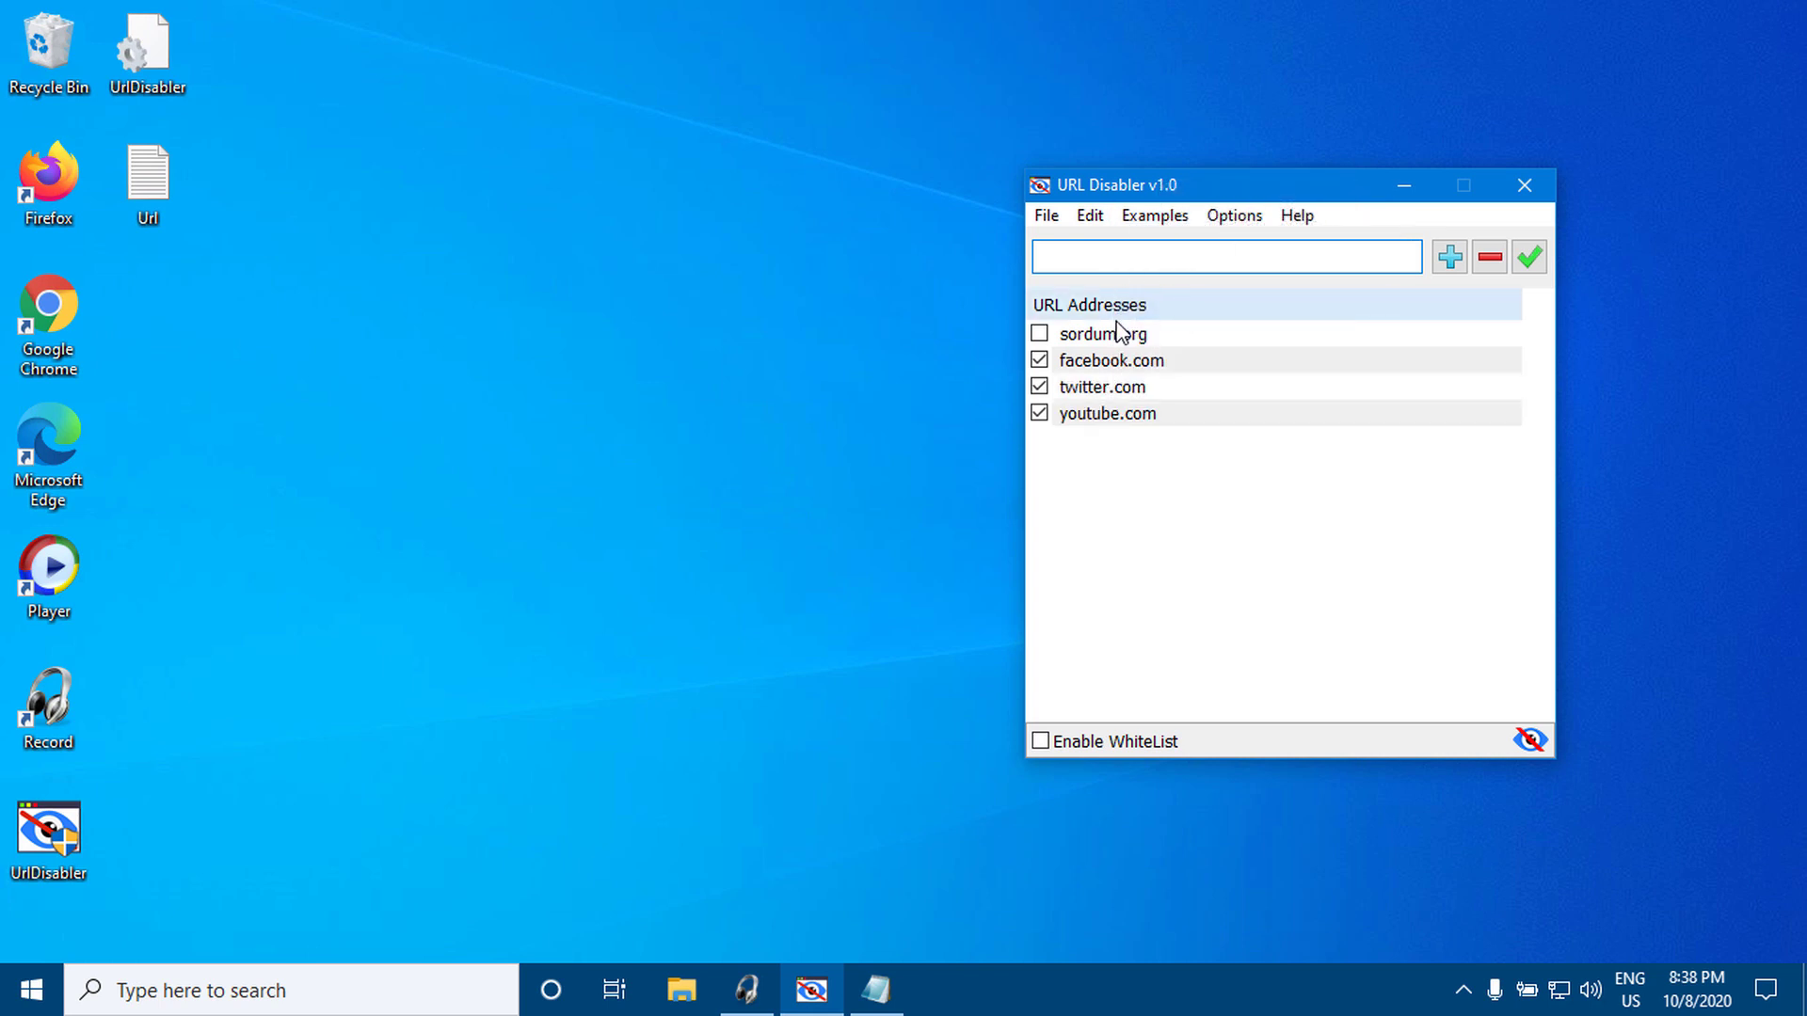
- Re-check sordum.org and apply the updated four-site block list
{"action": "left_click", "coordinate": [1041, 335]}
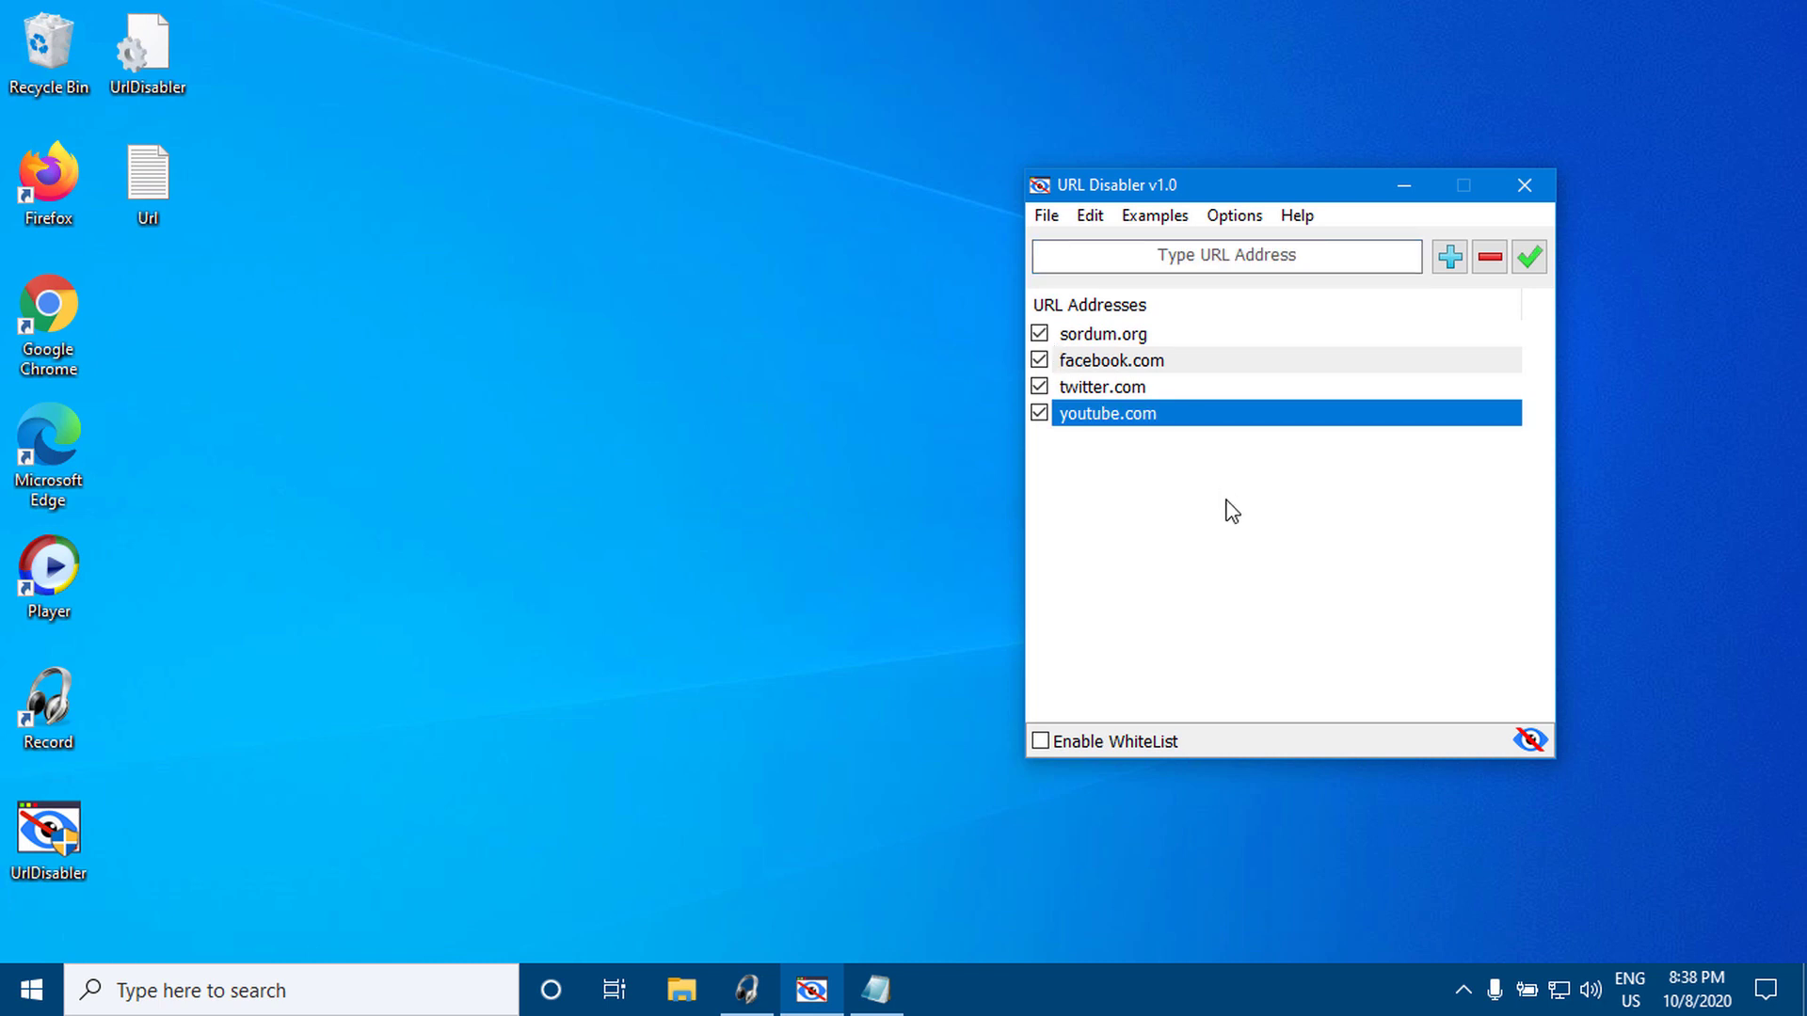
{"action": "left_click", "coordinate": [1263, 516]}
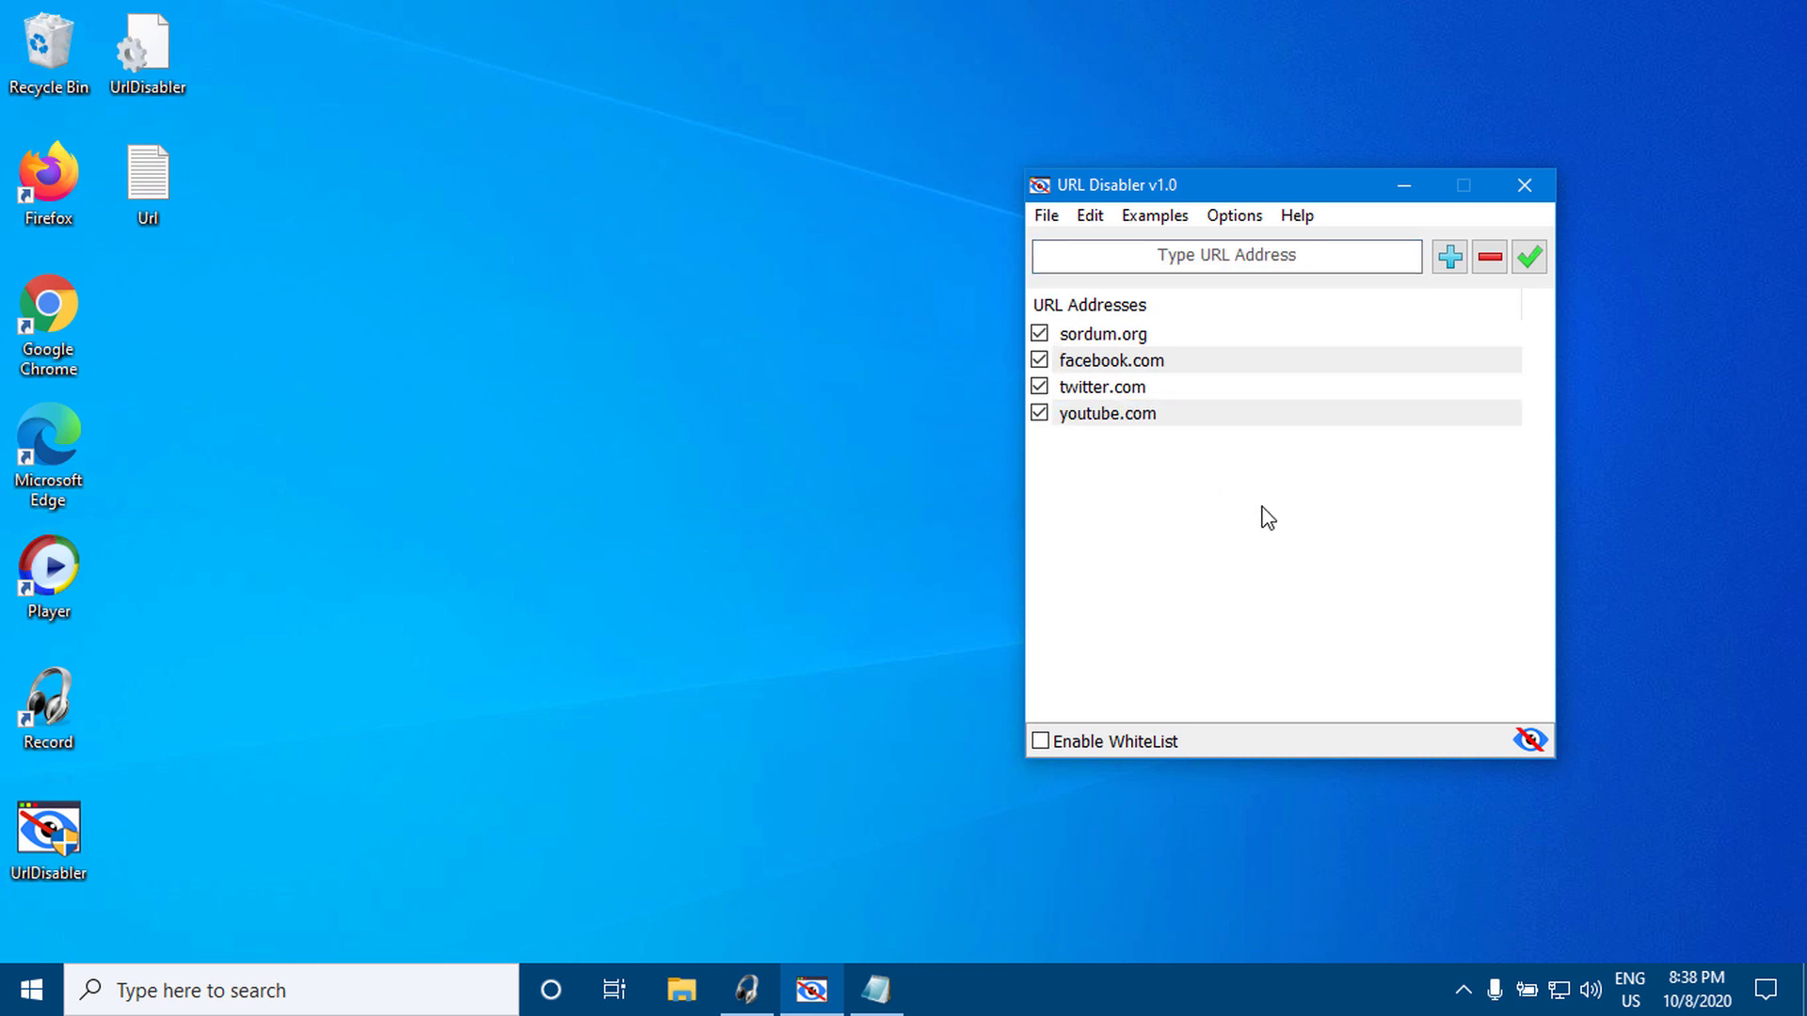
{"action": "left_click", "coordinate": [1529, 260]}
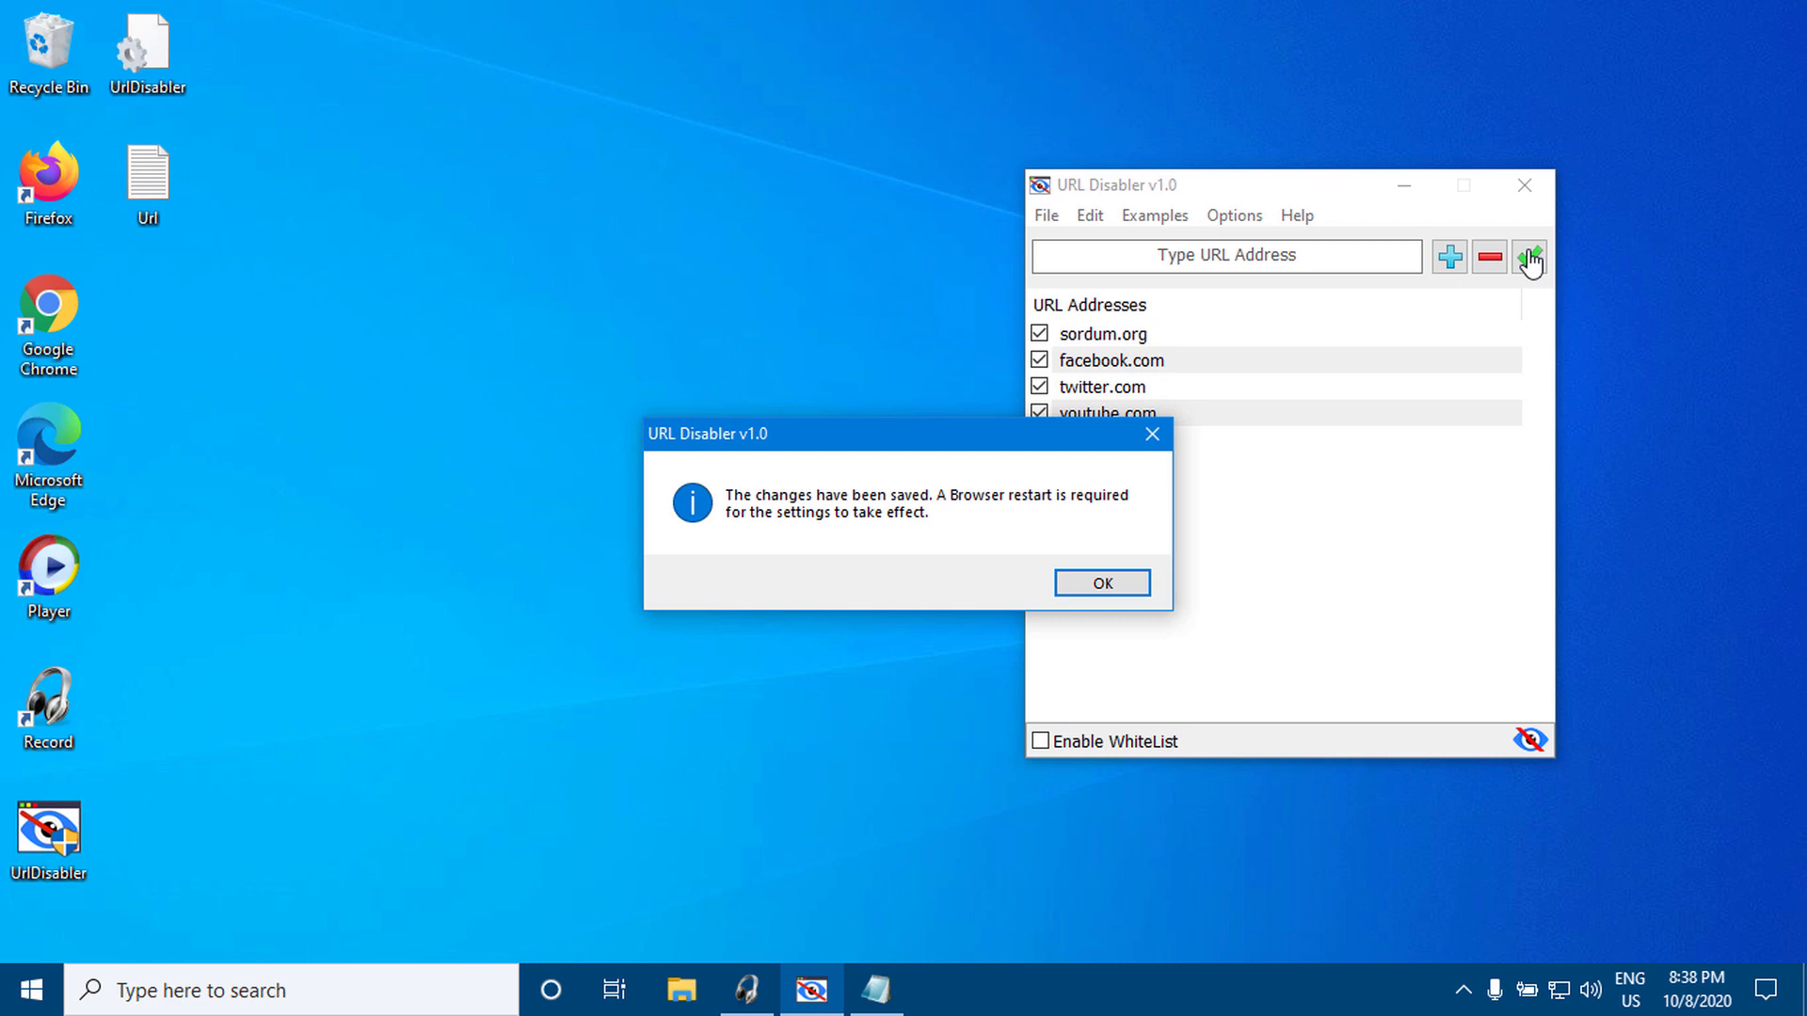
{"action": "left_click", "coordinate": [1103, 583]}
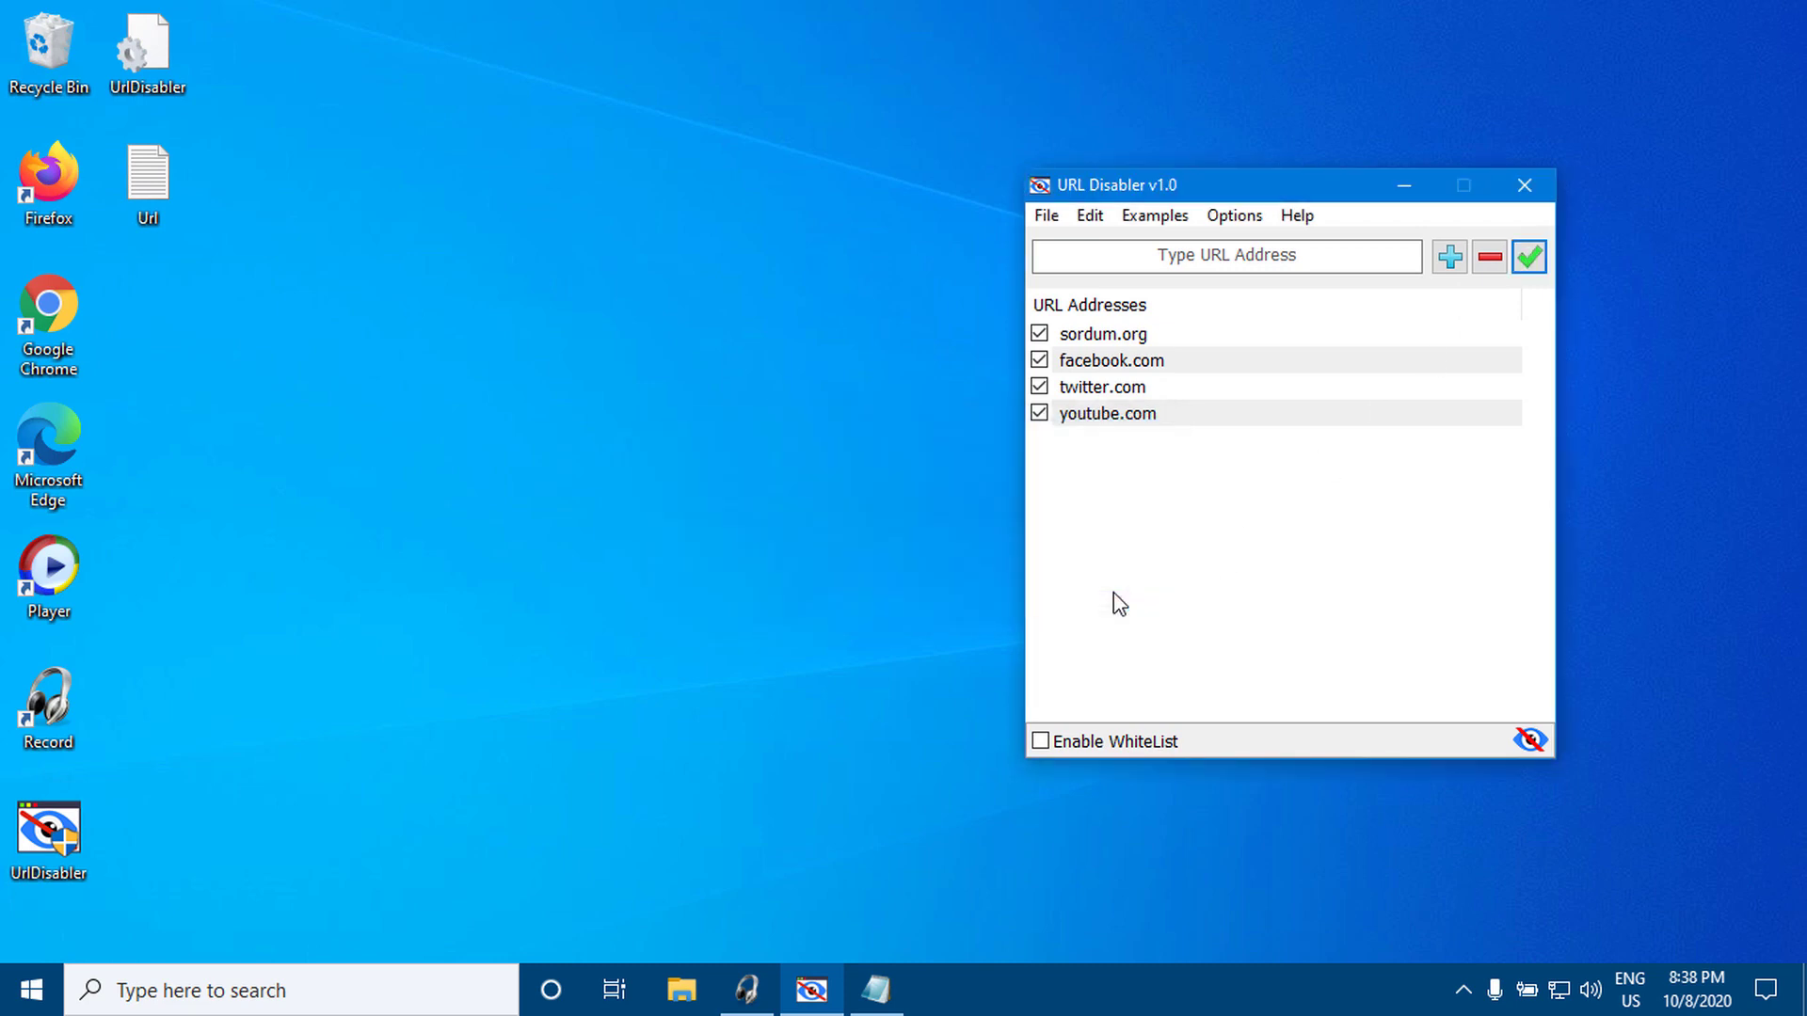
- In Chrome, try the Facebook, Twitter, YouTube and sordum.net bookmarks to check which load
{"action": "double_click", "coordinate": [32, 322]}
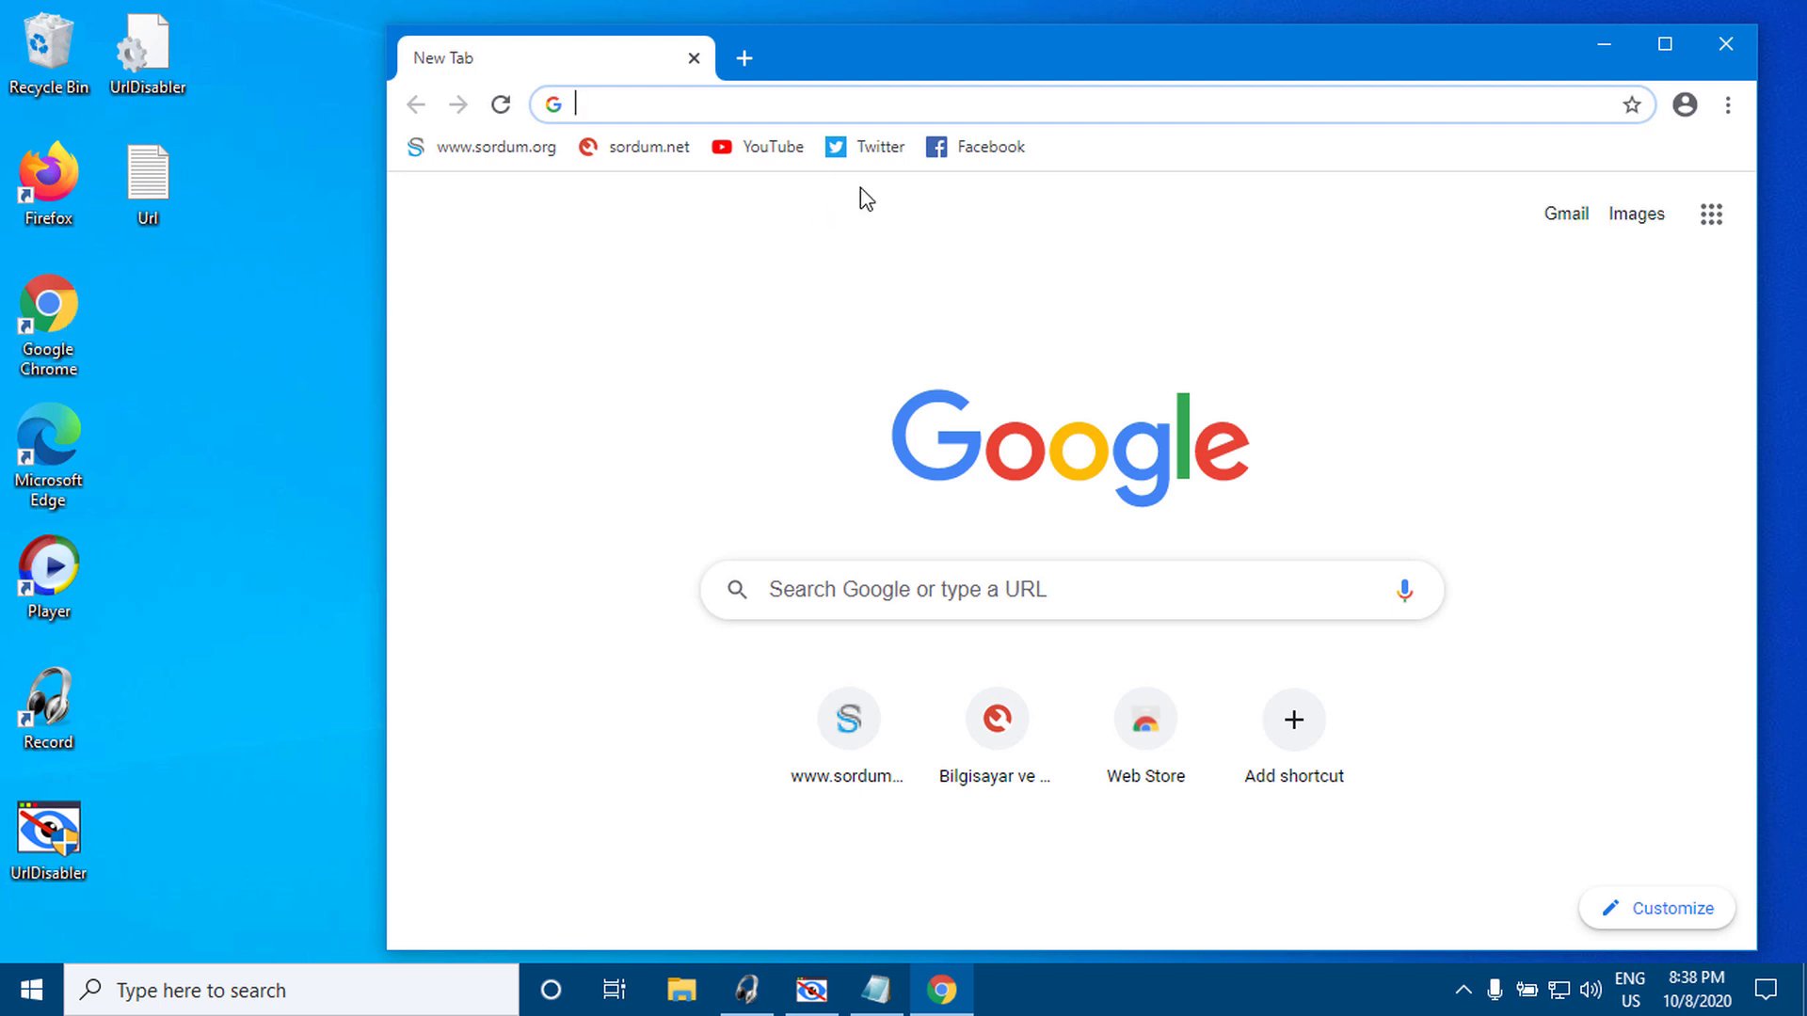
{"action": "left_click", "coordinate": [966, 157]}
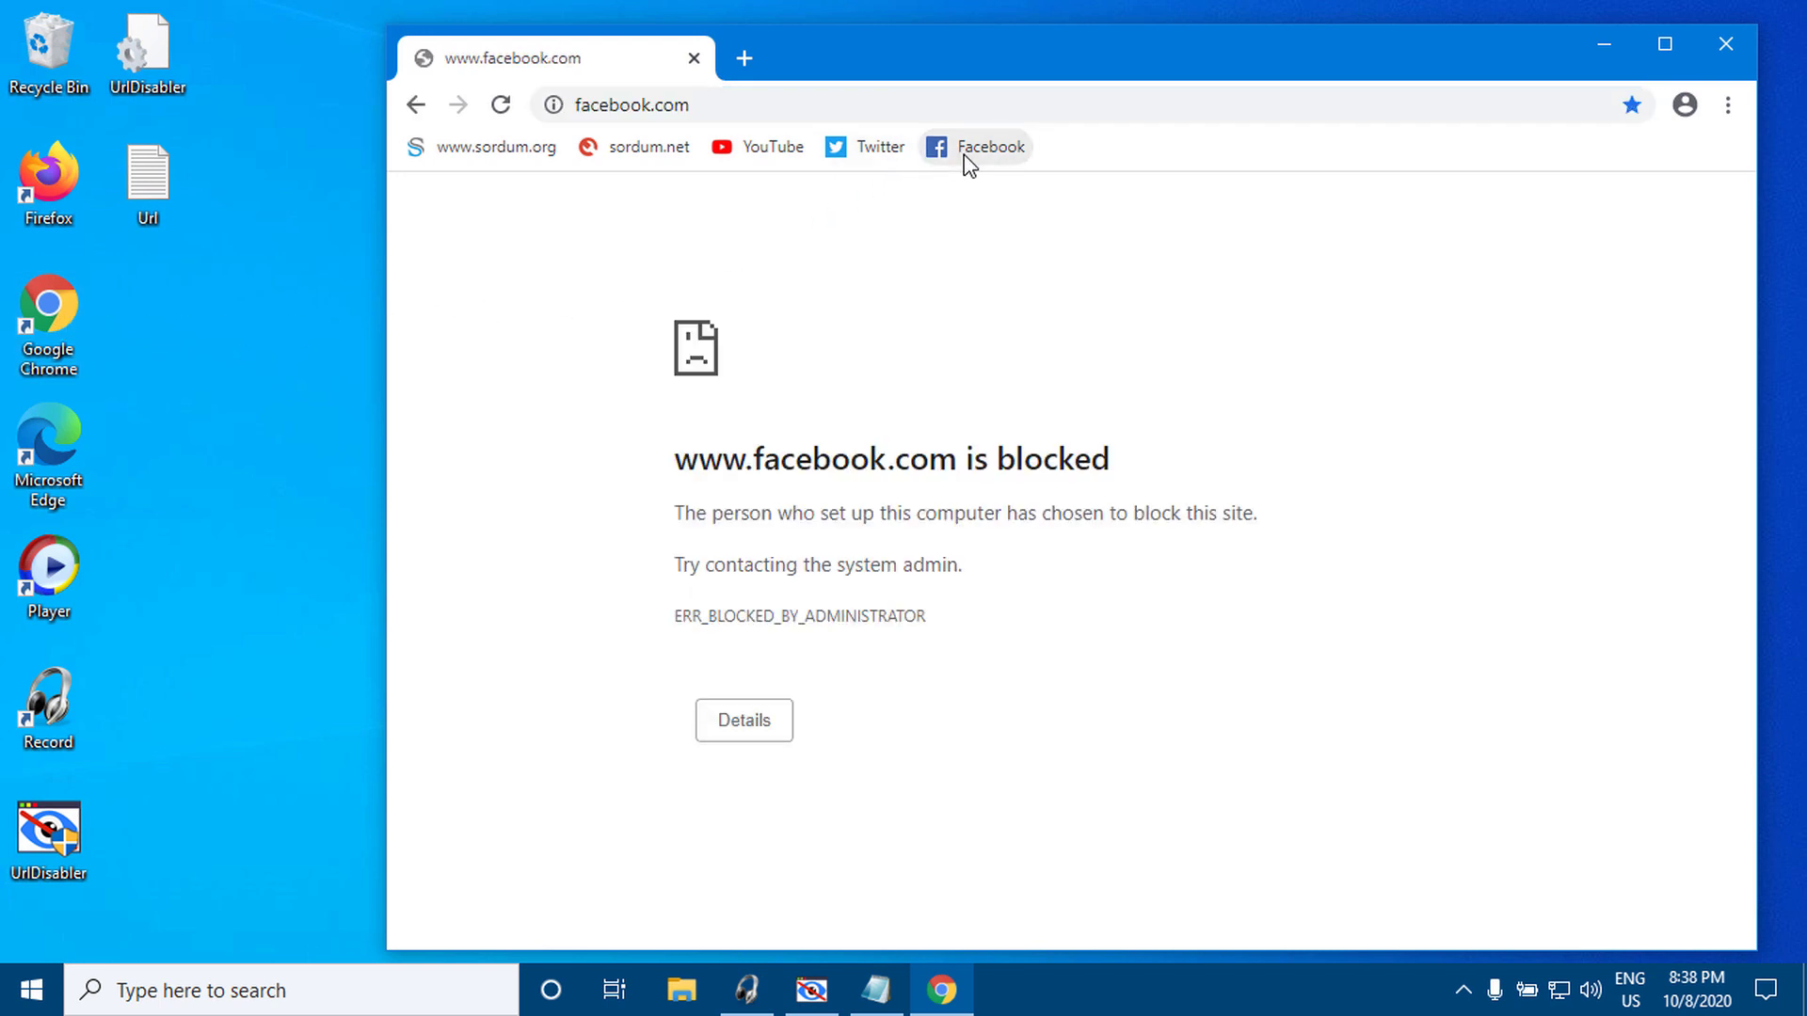
{"action": "left_click", "coordinate": [875, 151]}
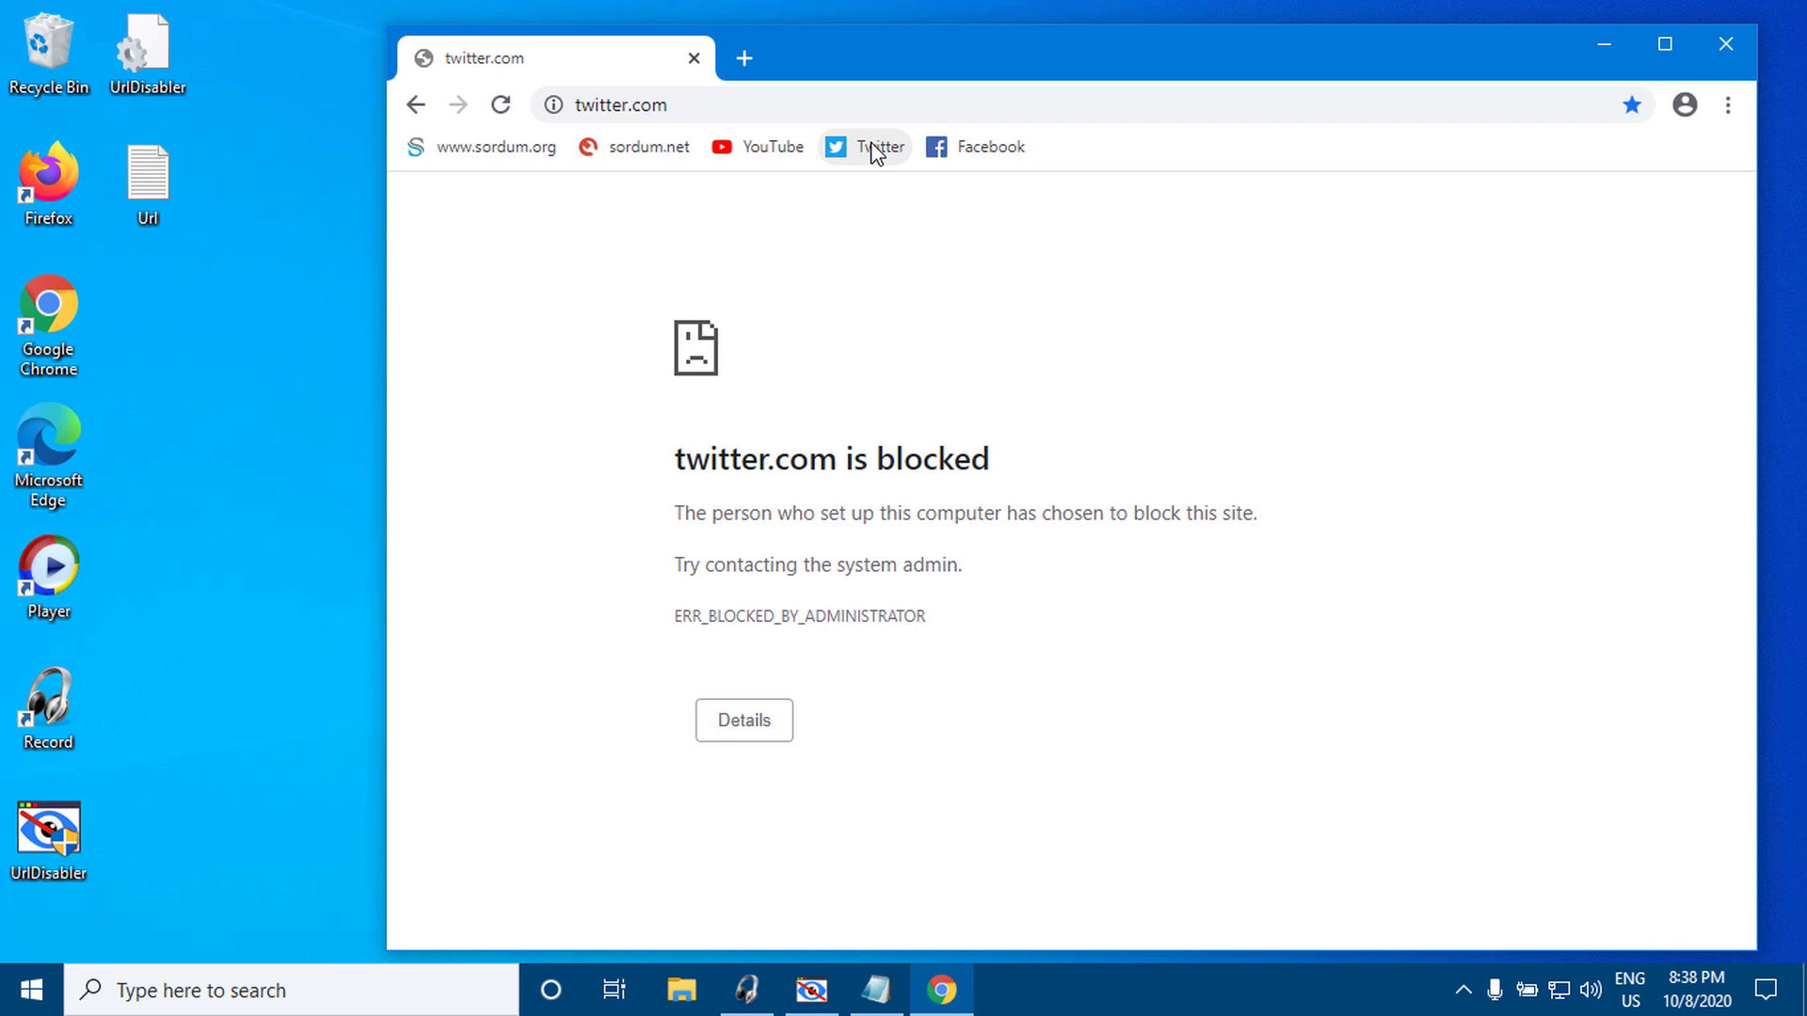
{"action": "left_click", "coordinate": [777, 150]}
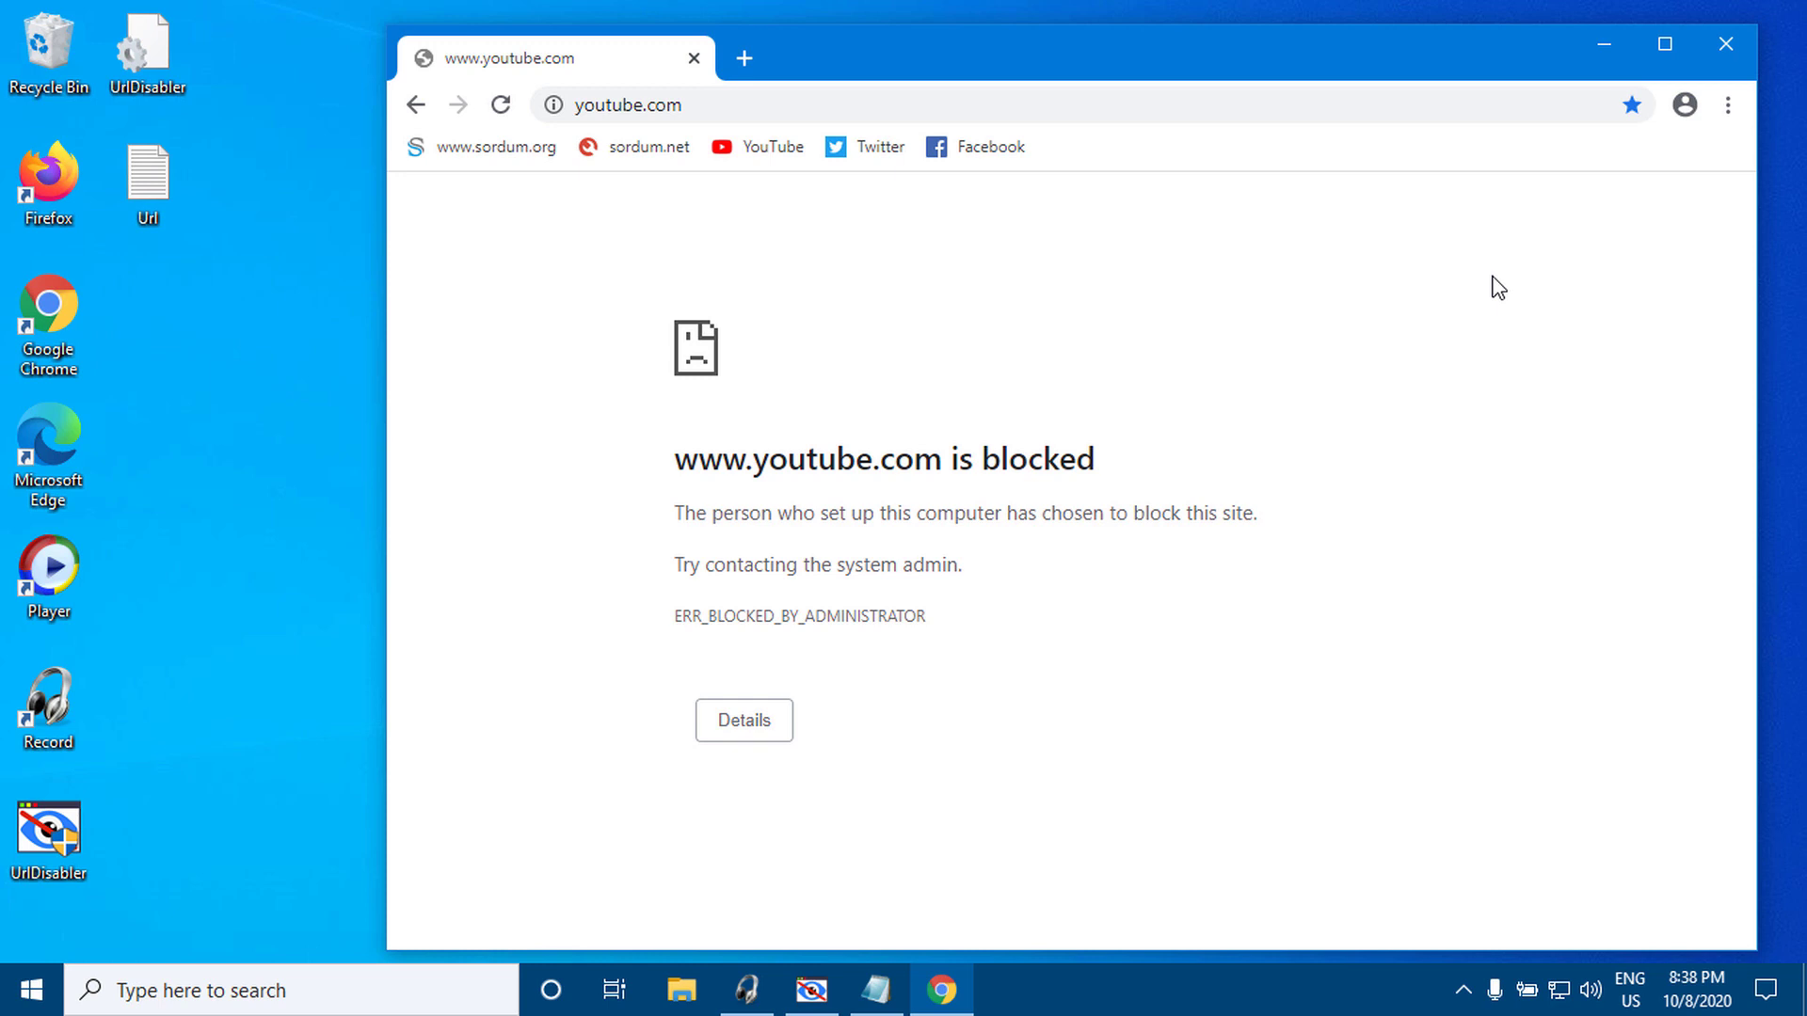
{"action": "left_click", "coordinate": [637, 158]}
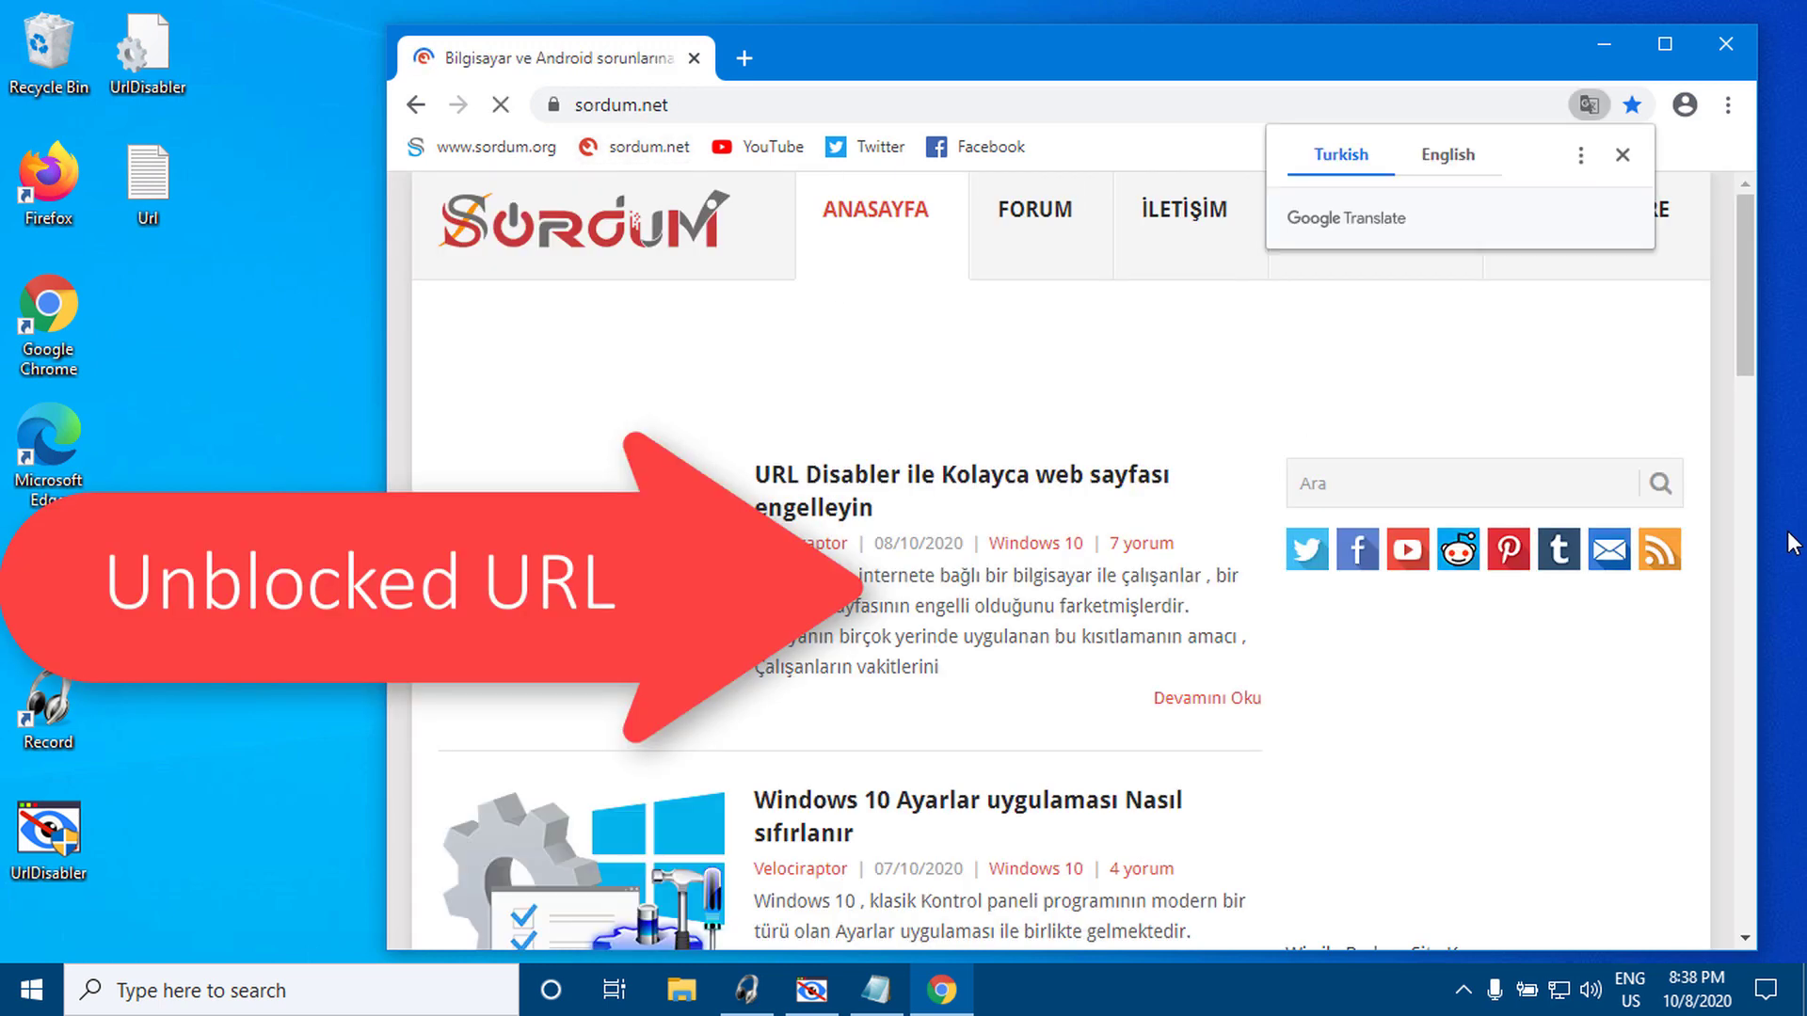
{"action": "left_click_drag", "start_coordinate": [1498, 83], "coordinate": [1261, 79]}
{"action": "left_click", "coordinate": [815, 997]}
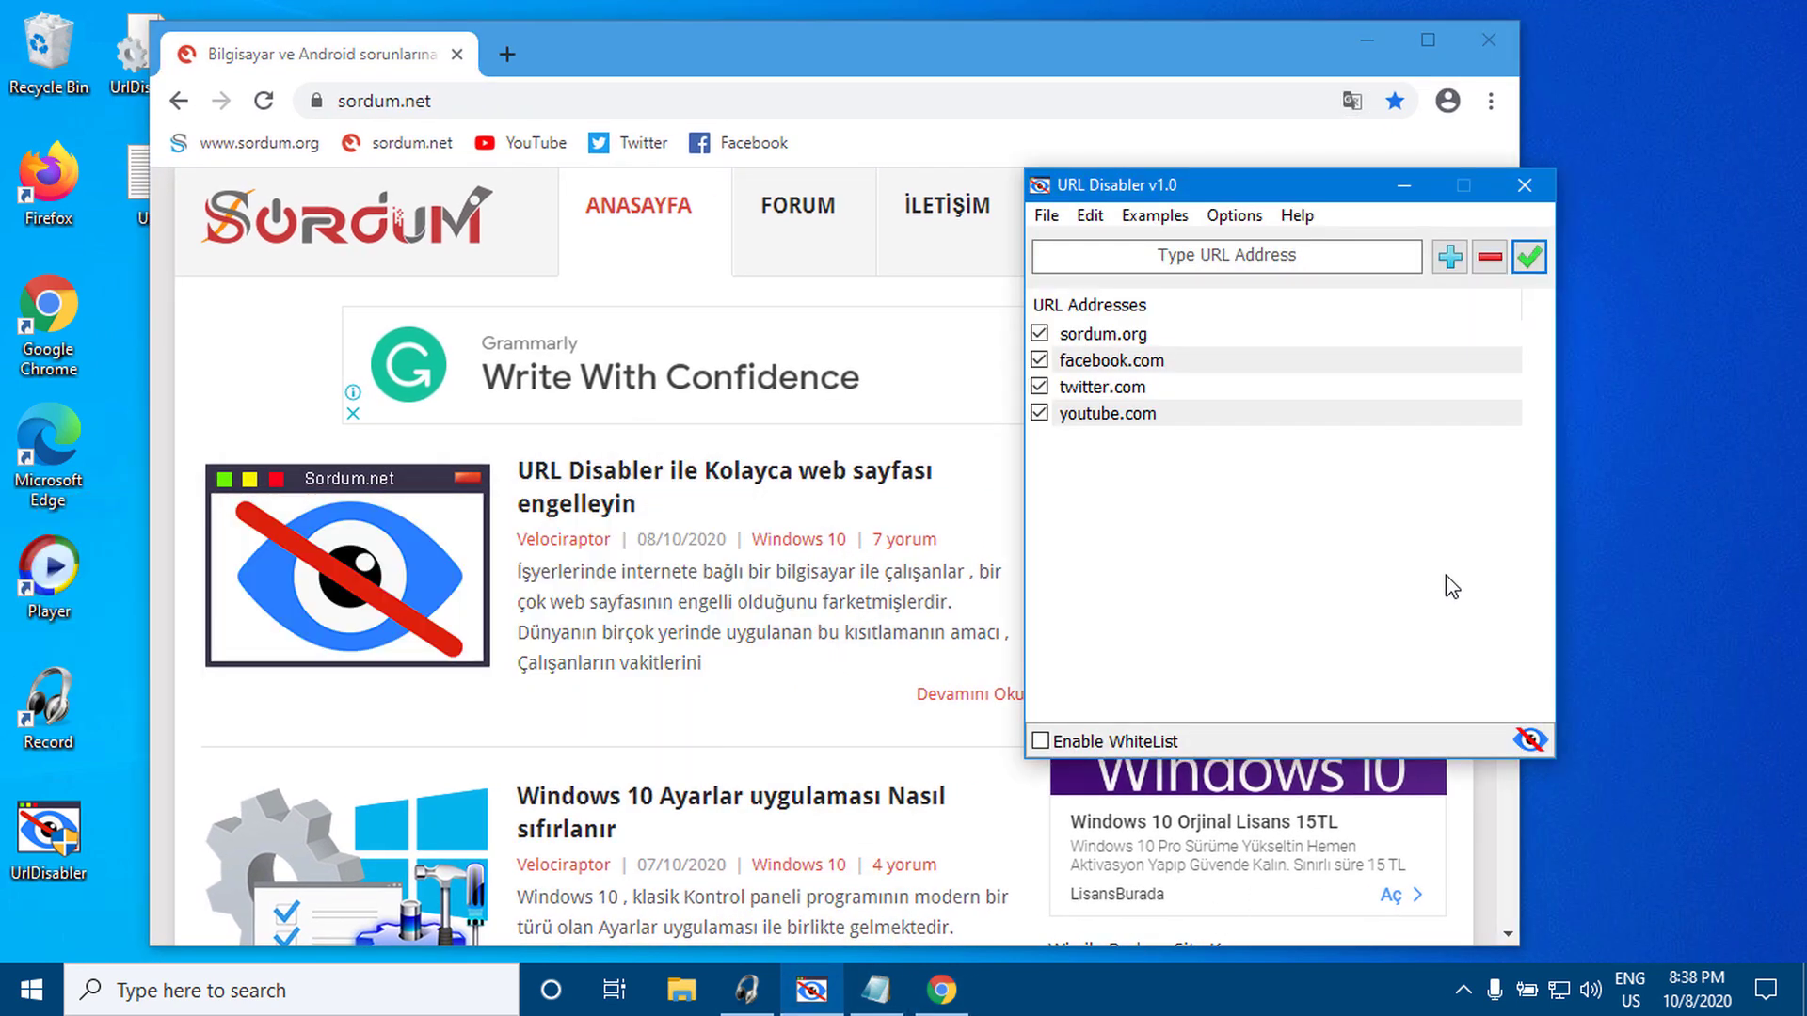
{"action": "left_click", "coordinate": [254, 146]}
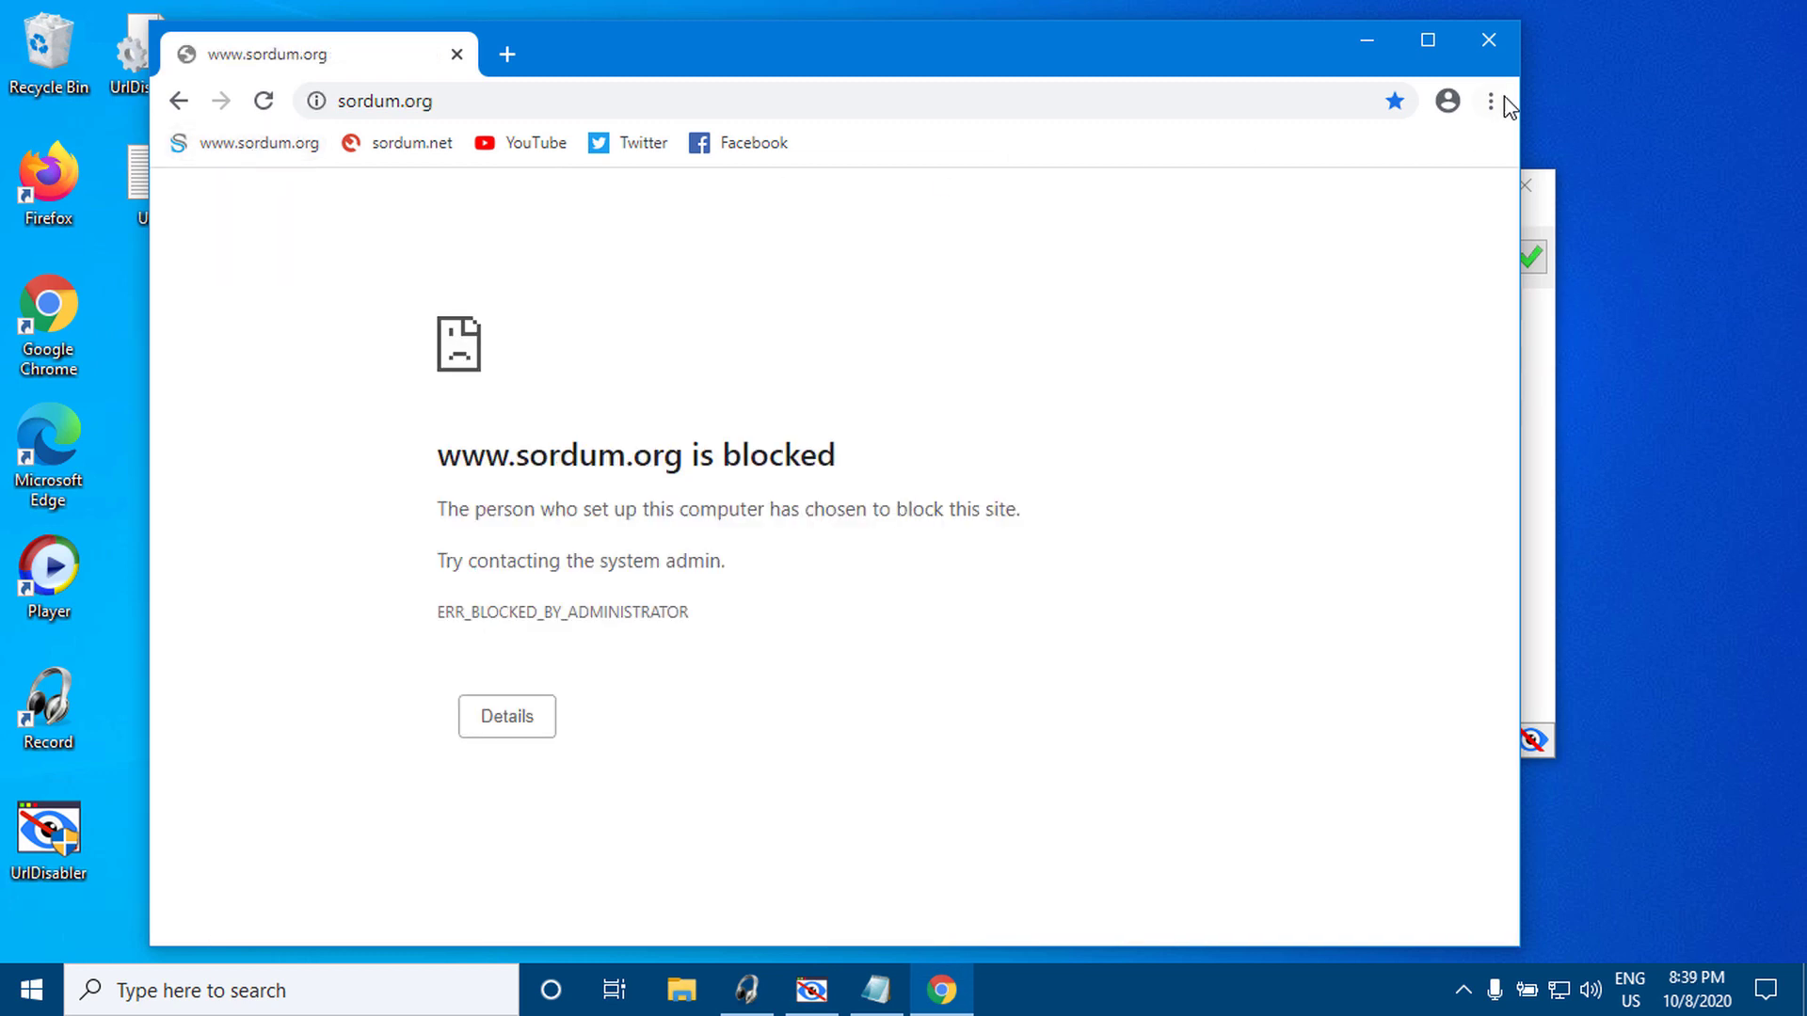
{"action": "left_click", "coordinate": [1500, 55]}
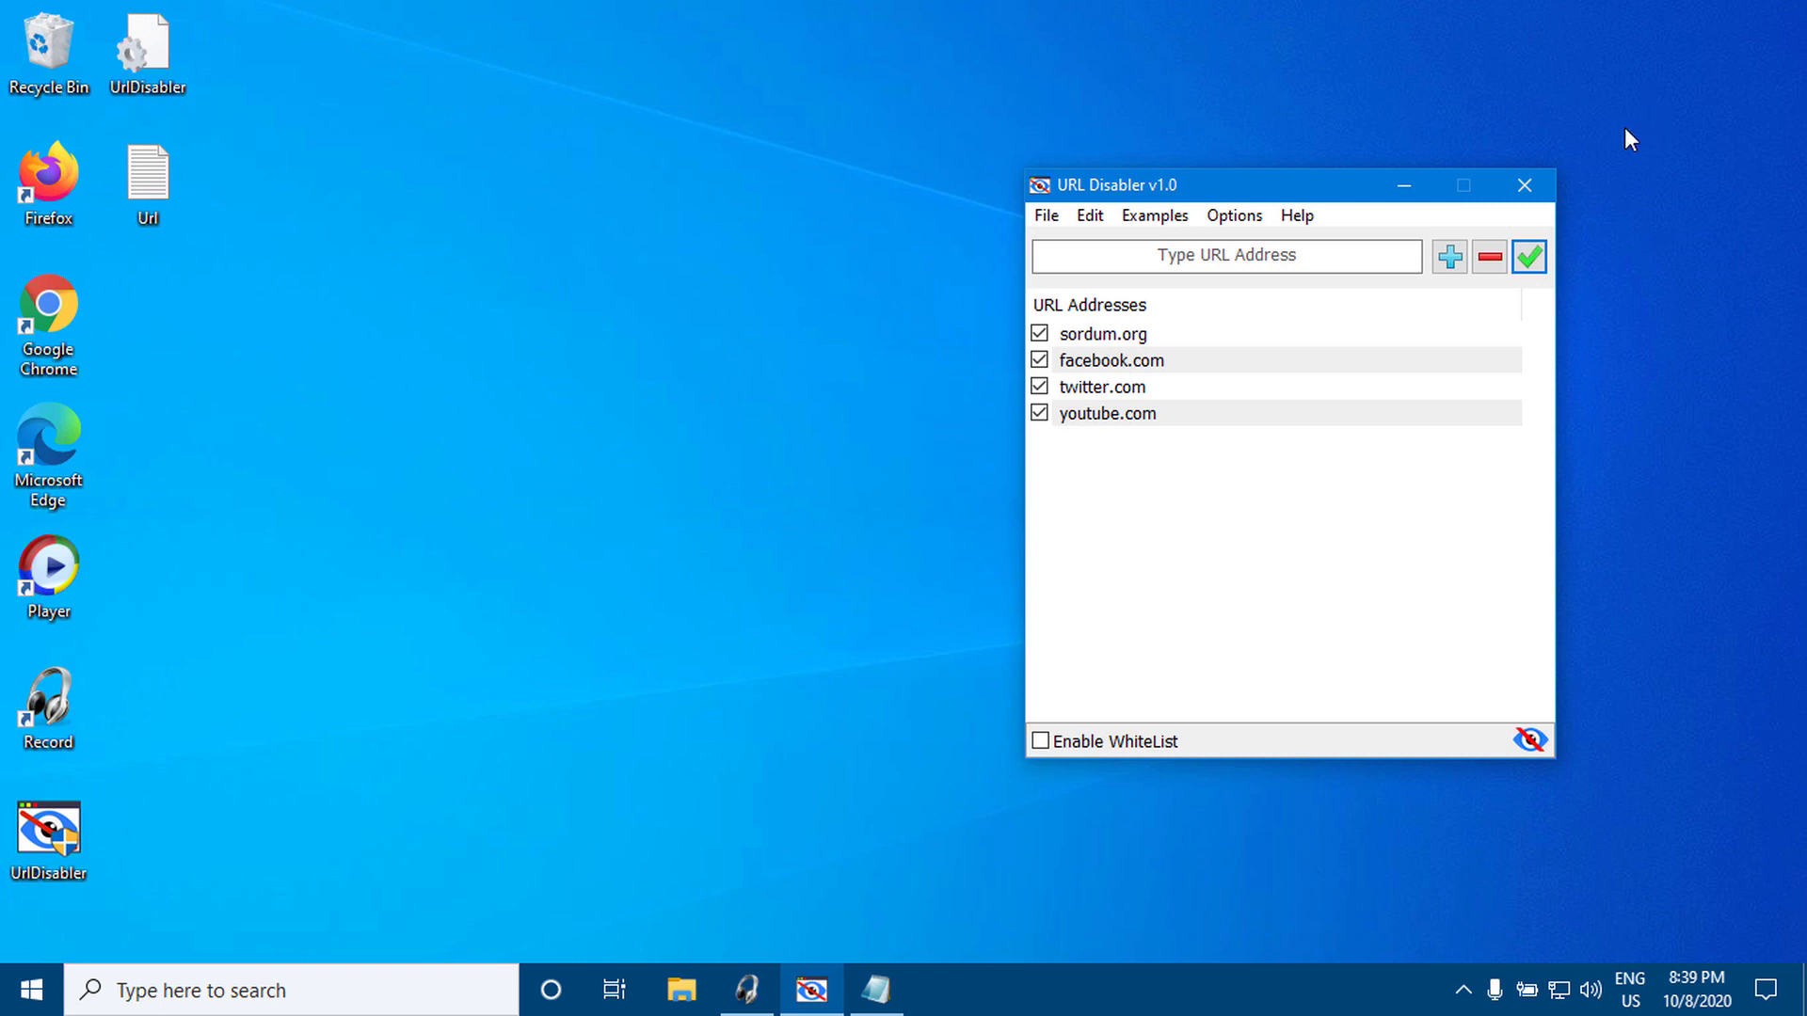
- Switch URL Disabler to Enable WhiteList mode and apply the setting
{"action": "left_click", "coordinate": [1232, 216]}
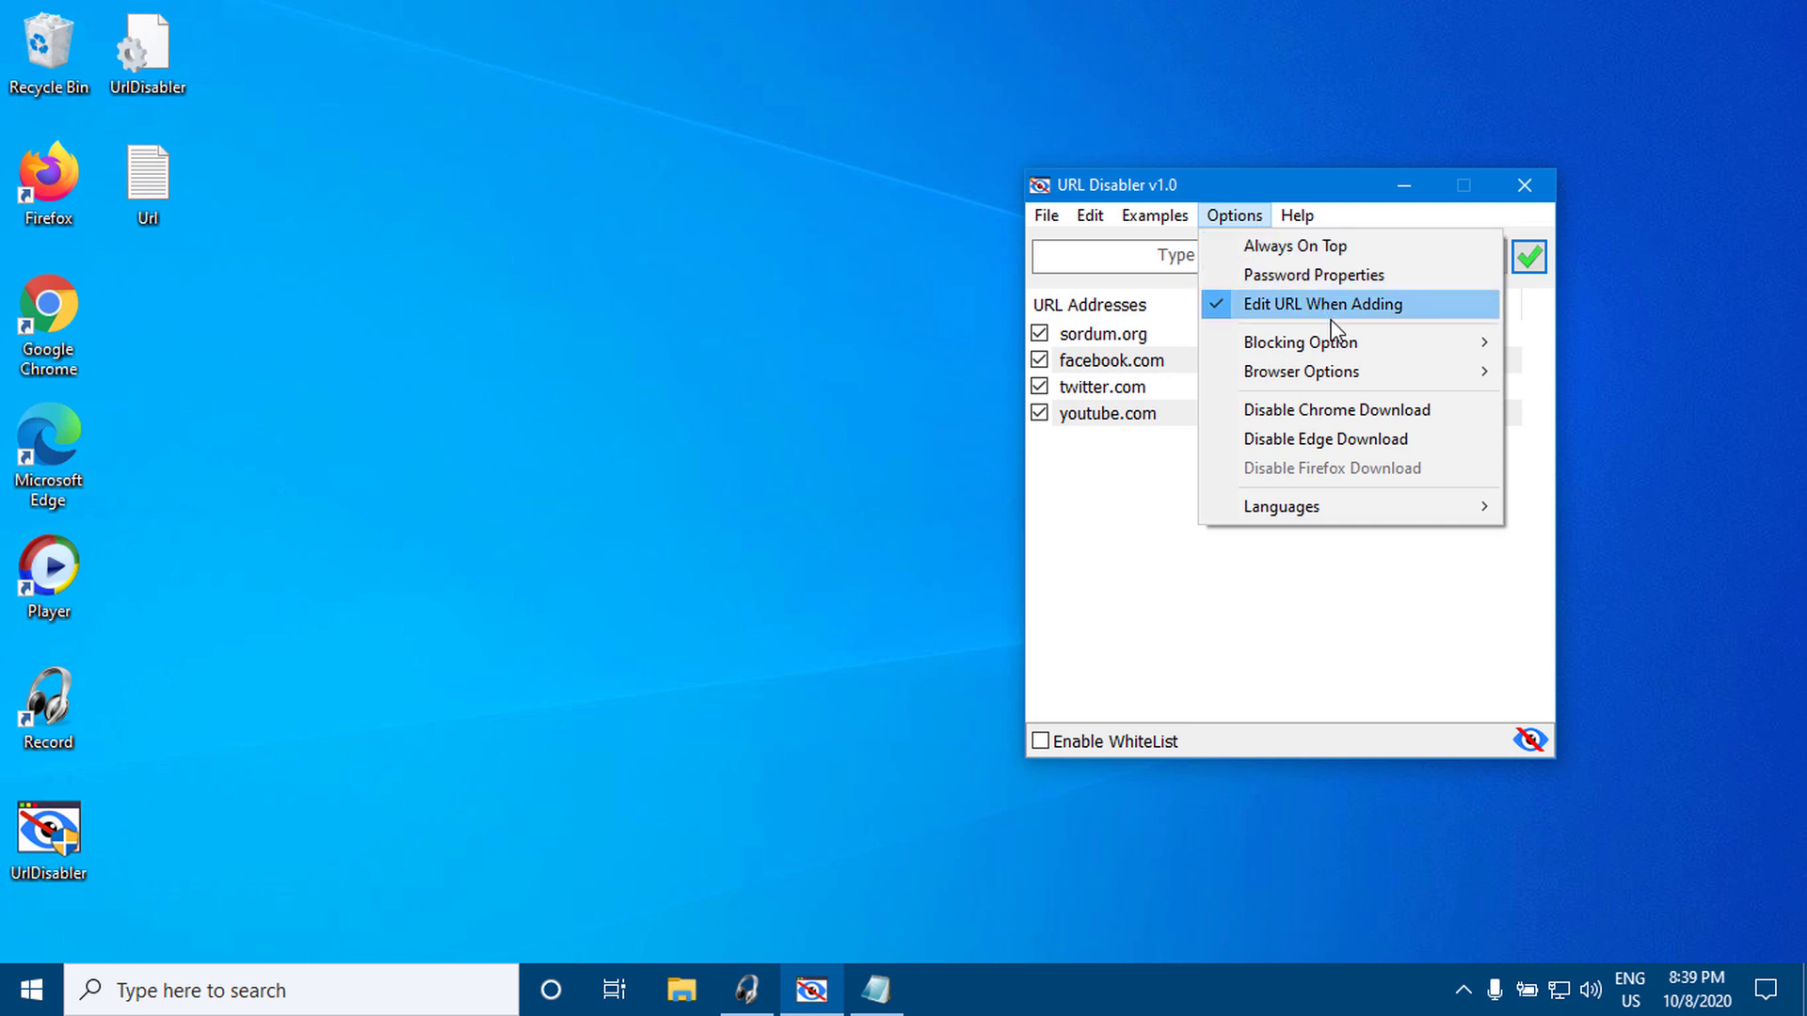
{"action": "mouse_move", "coordinate": [1340, 385]}
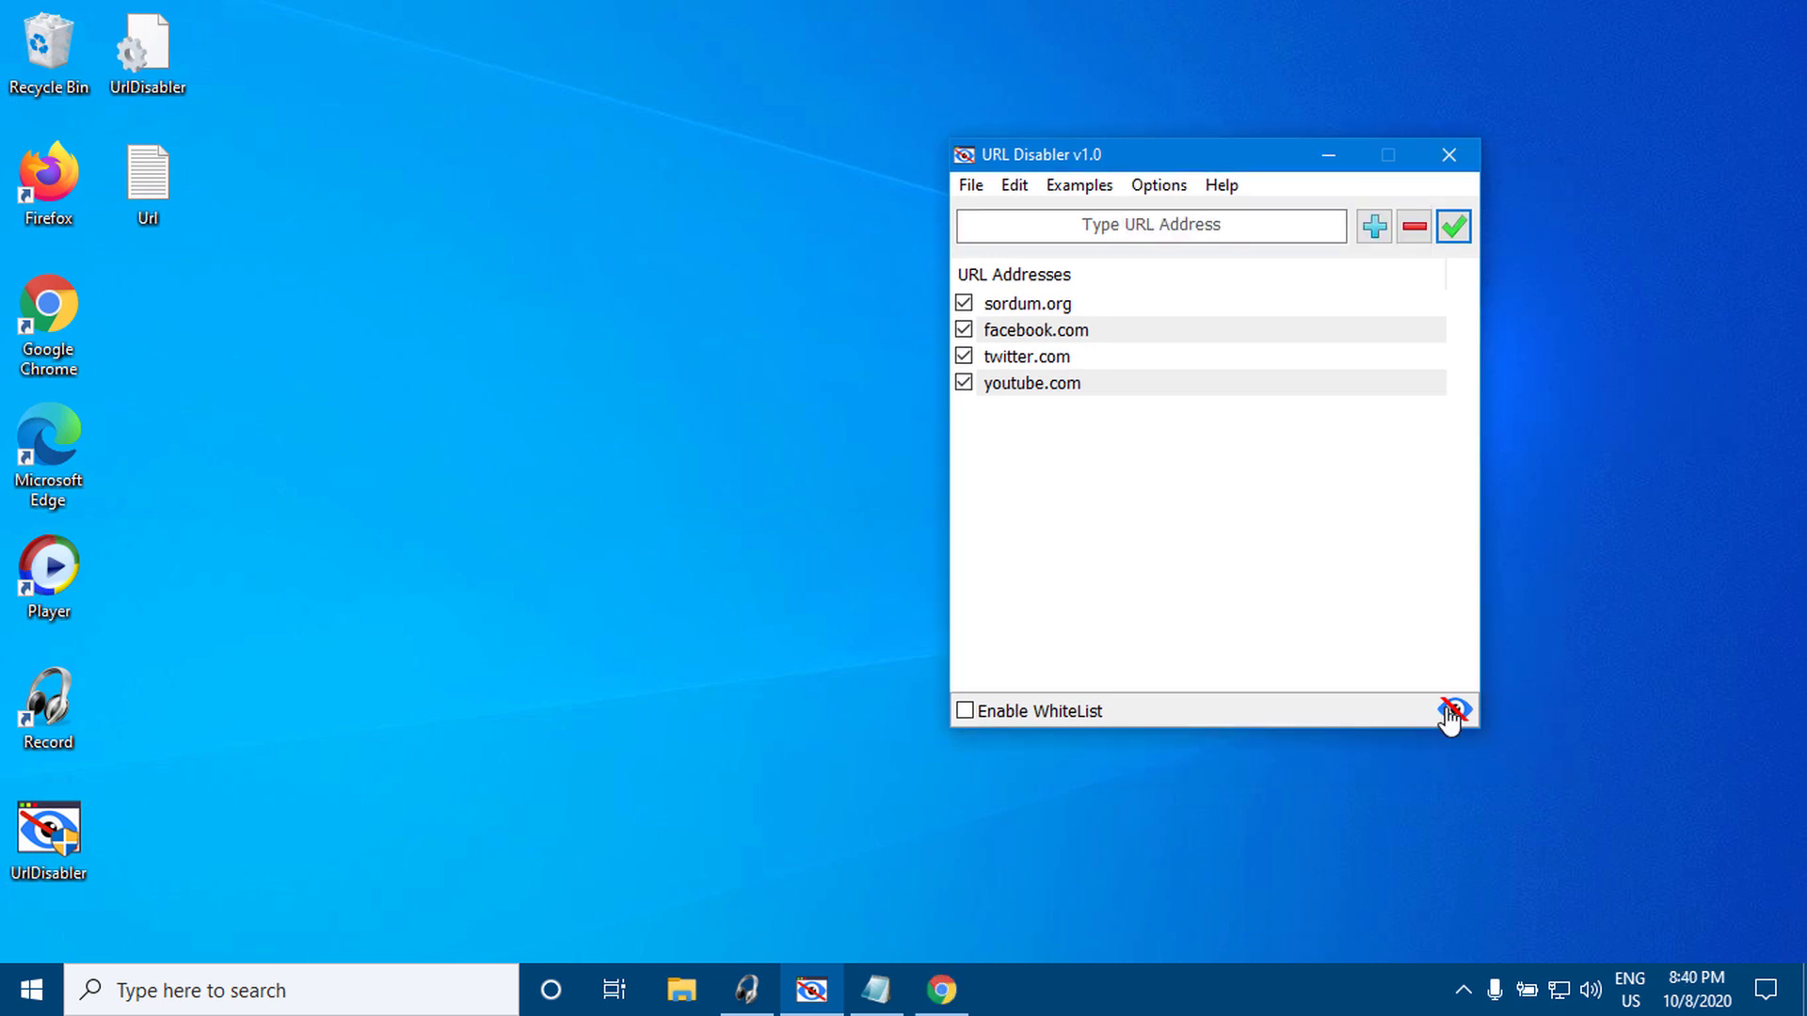
{"action": "left_click", "coordinate": [1452, 710]}
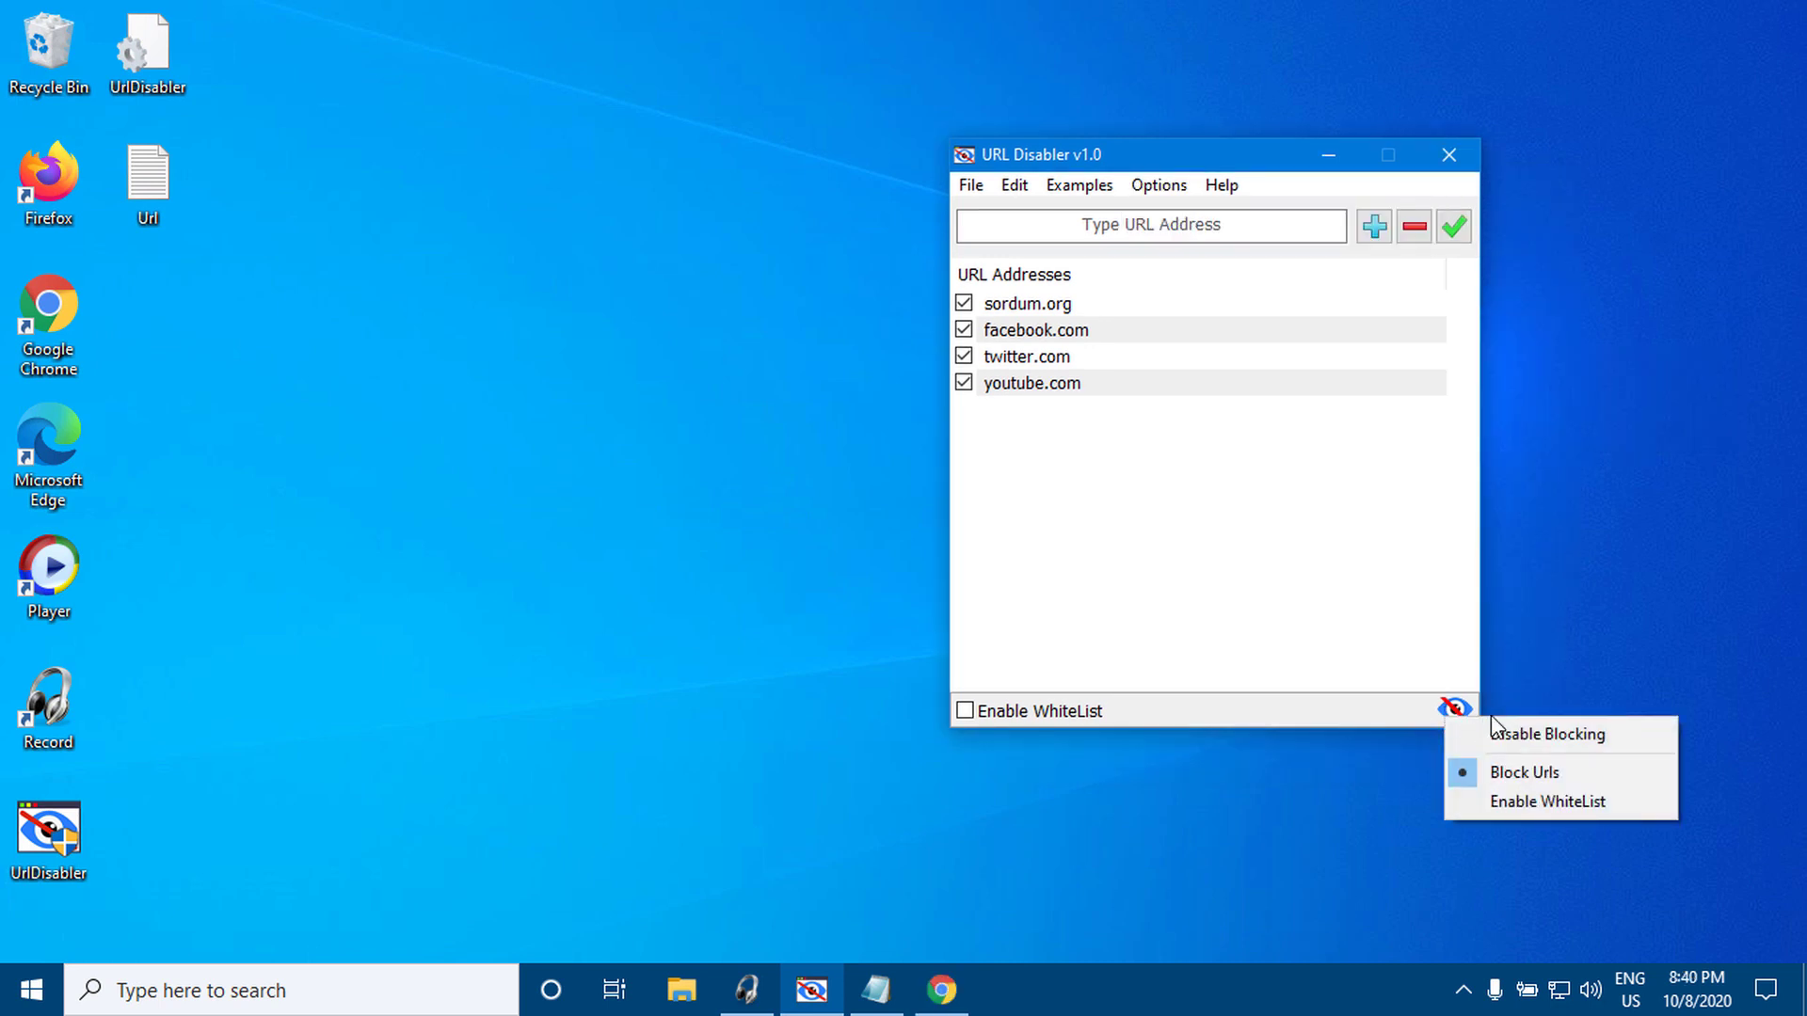
{"action": "left_click", "coordinate": [1602, 805]}
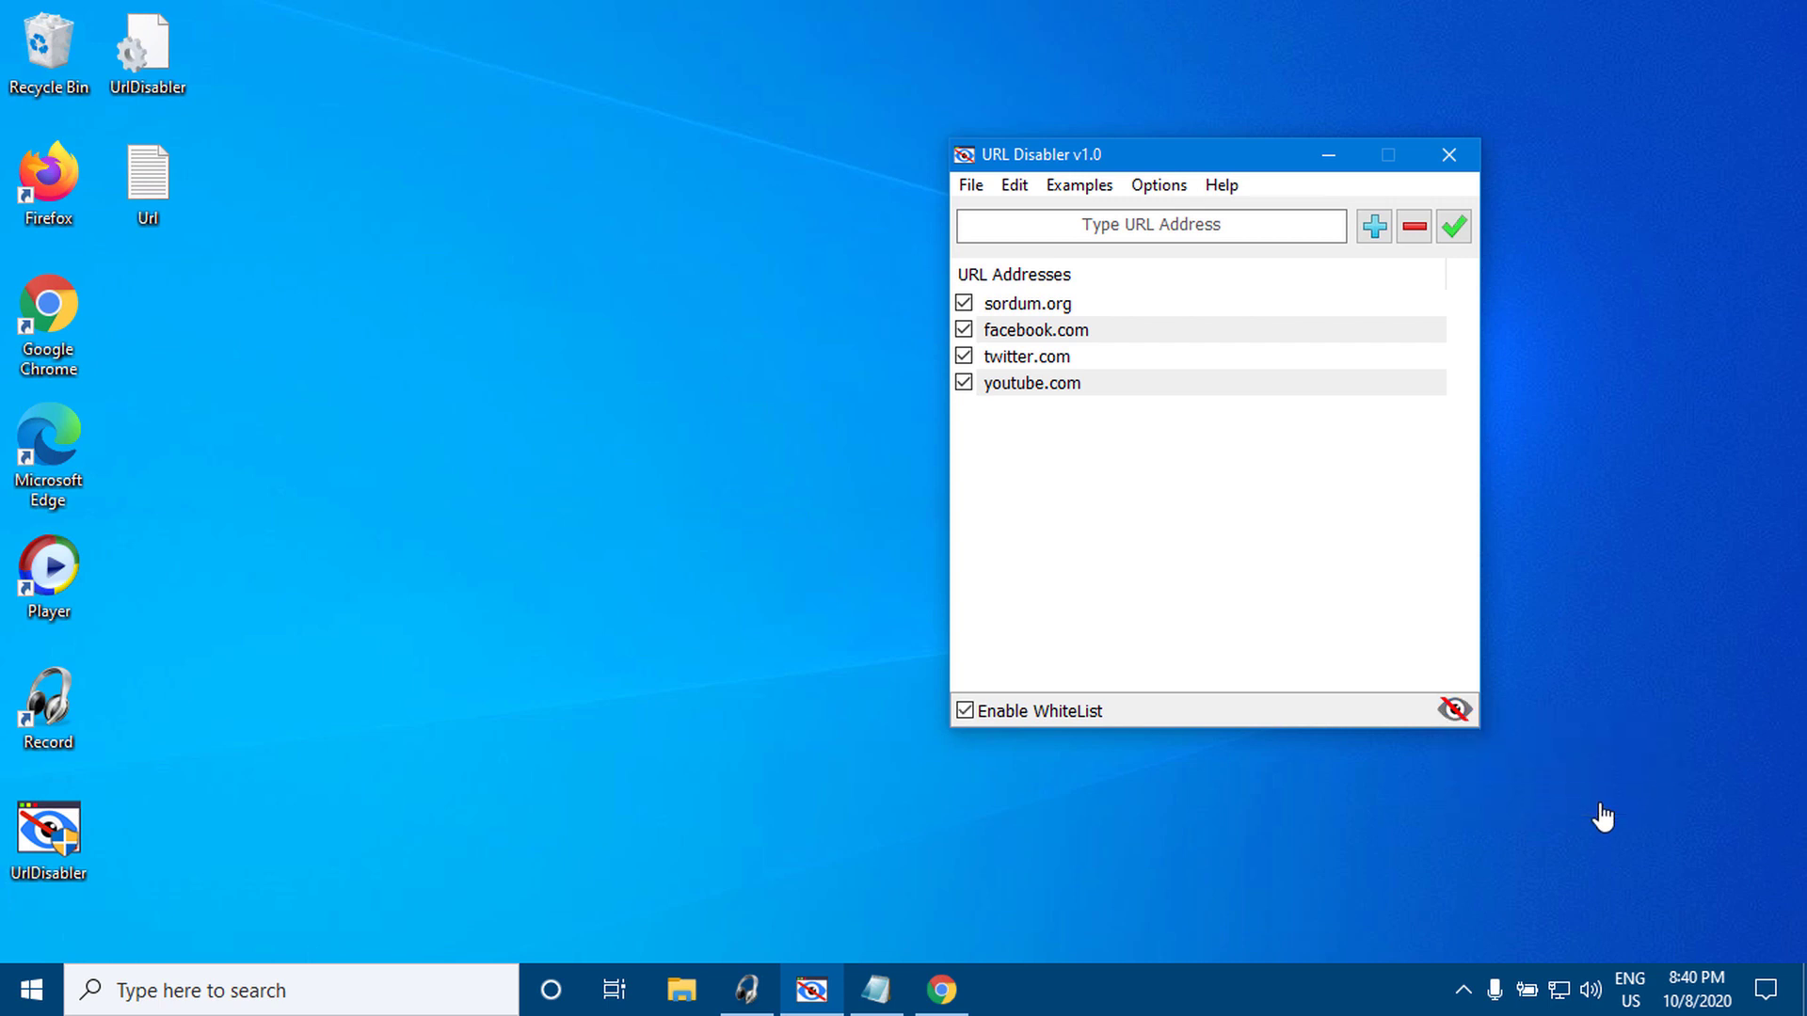
{"action": "left_click", "coordinate": [1455, 229]}
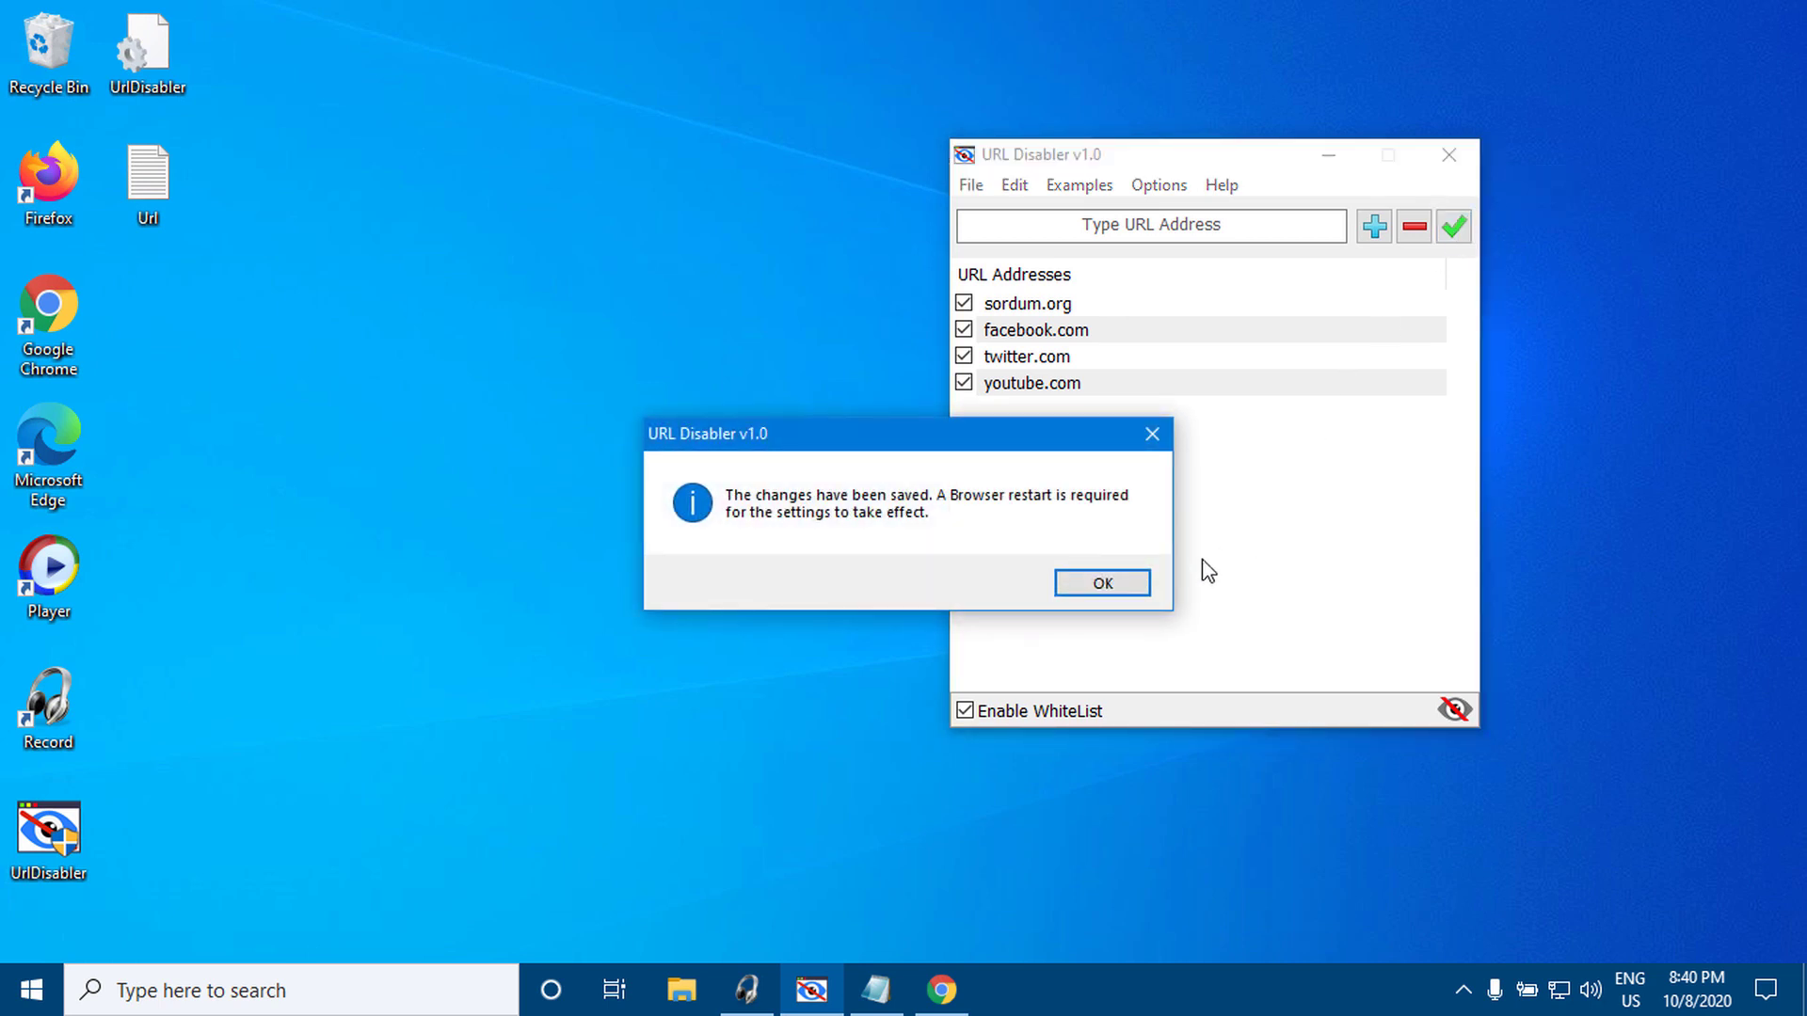
{"action": "left_click", "coordinate": [1145, 588]}
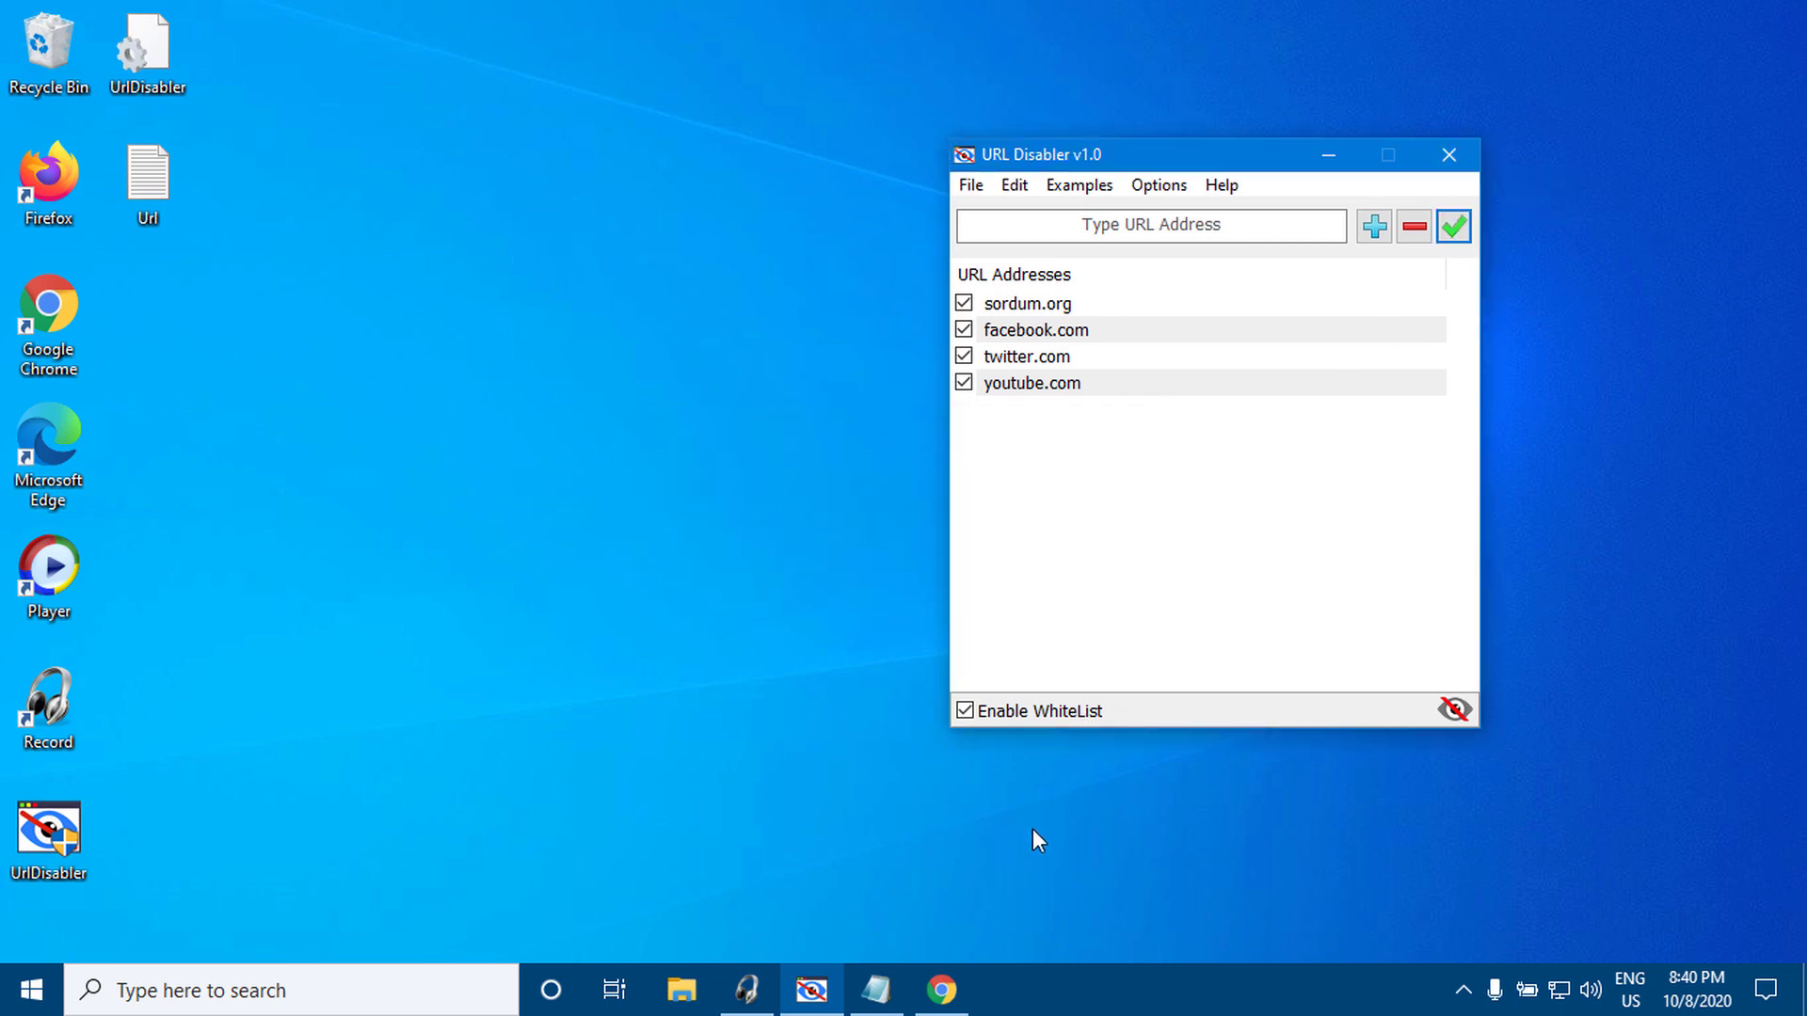
- Close Chrome from its taskbar jump list and move the URL Disabler window
{"action": "right_click", "coordinate": [942, 986]}
{"action": "left_click", "coordinate": [926, 939]}
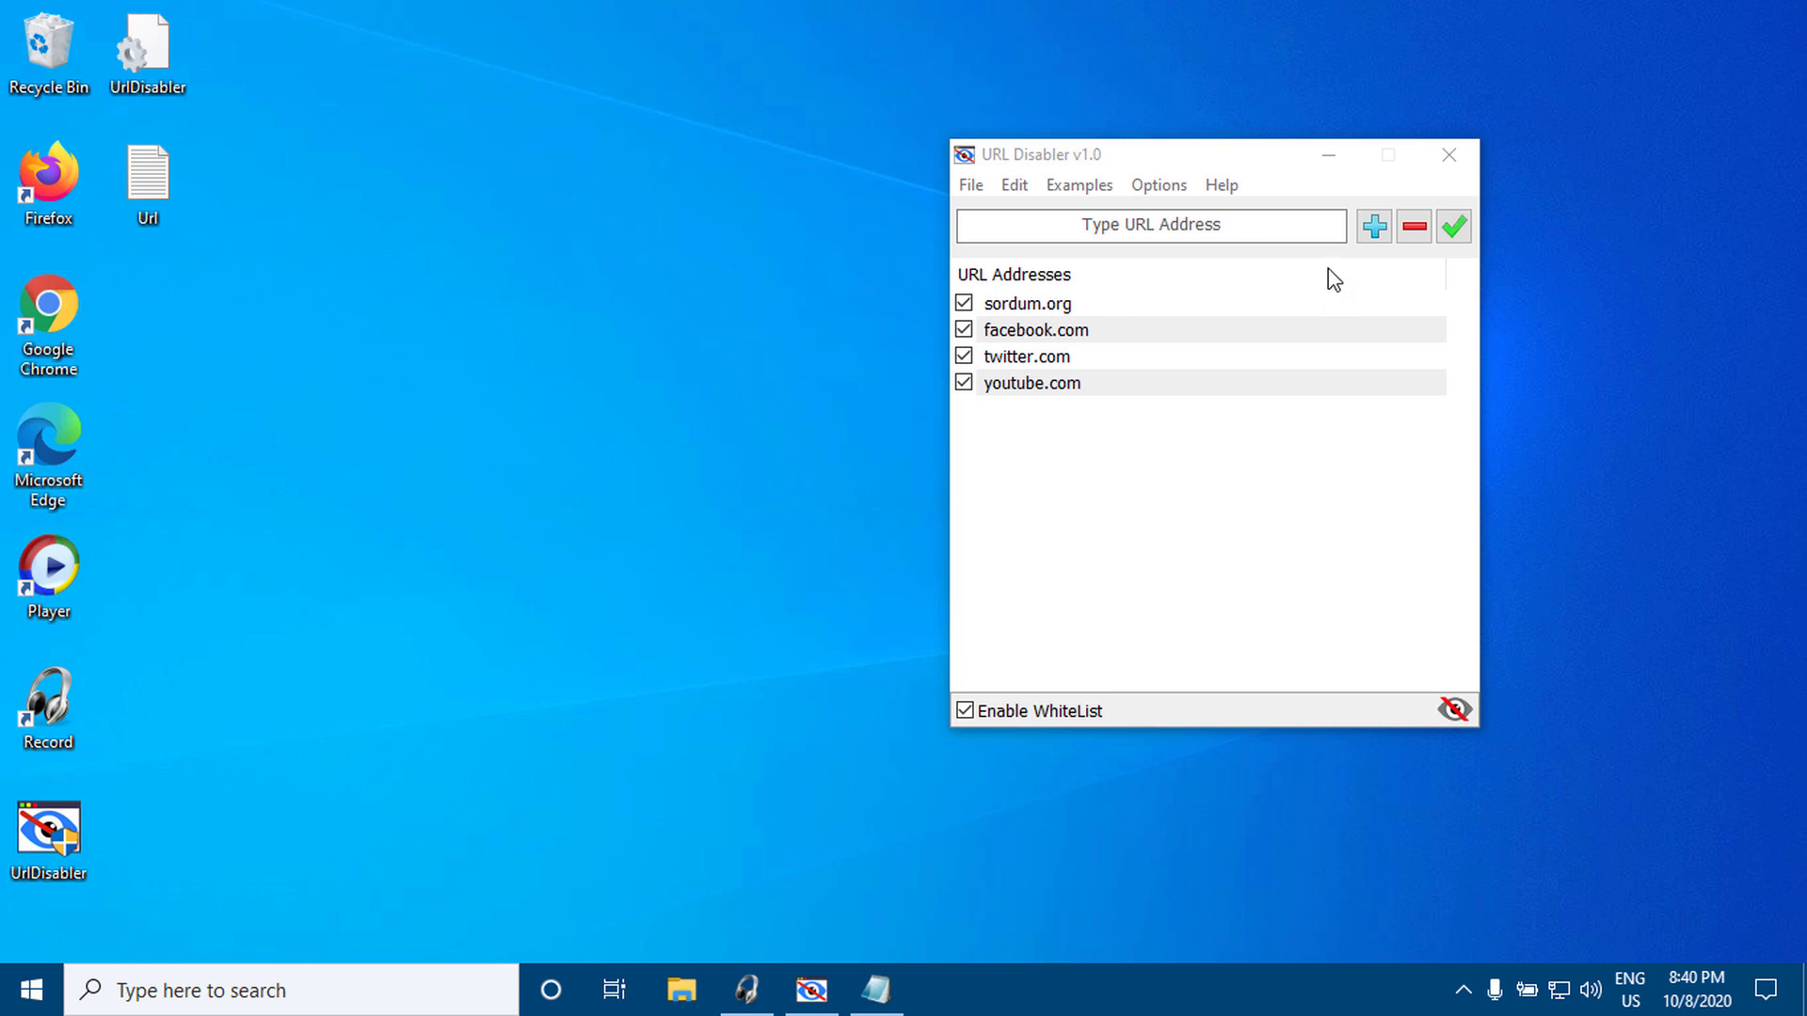
{"action": "left_click_drag", "start_coordinate": [1288, 167], "coordinate": [1447, 108]}
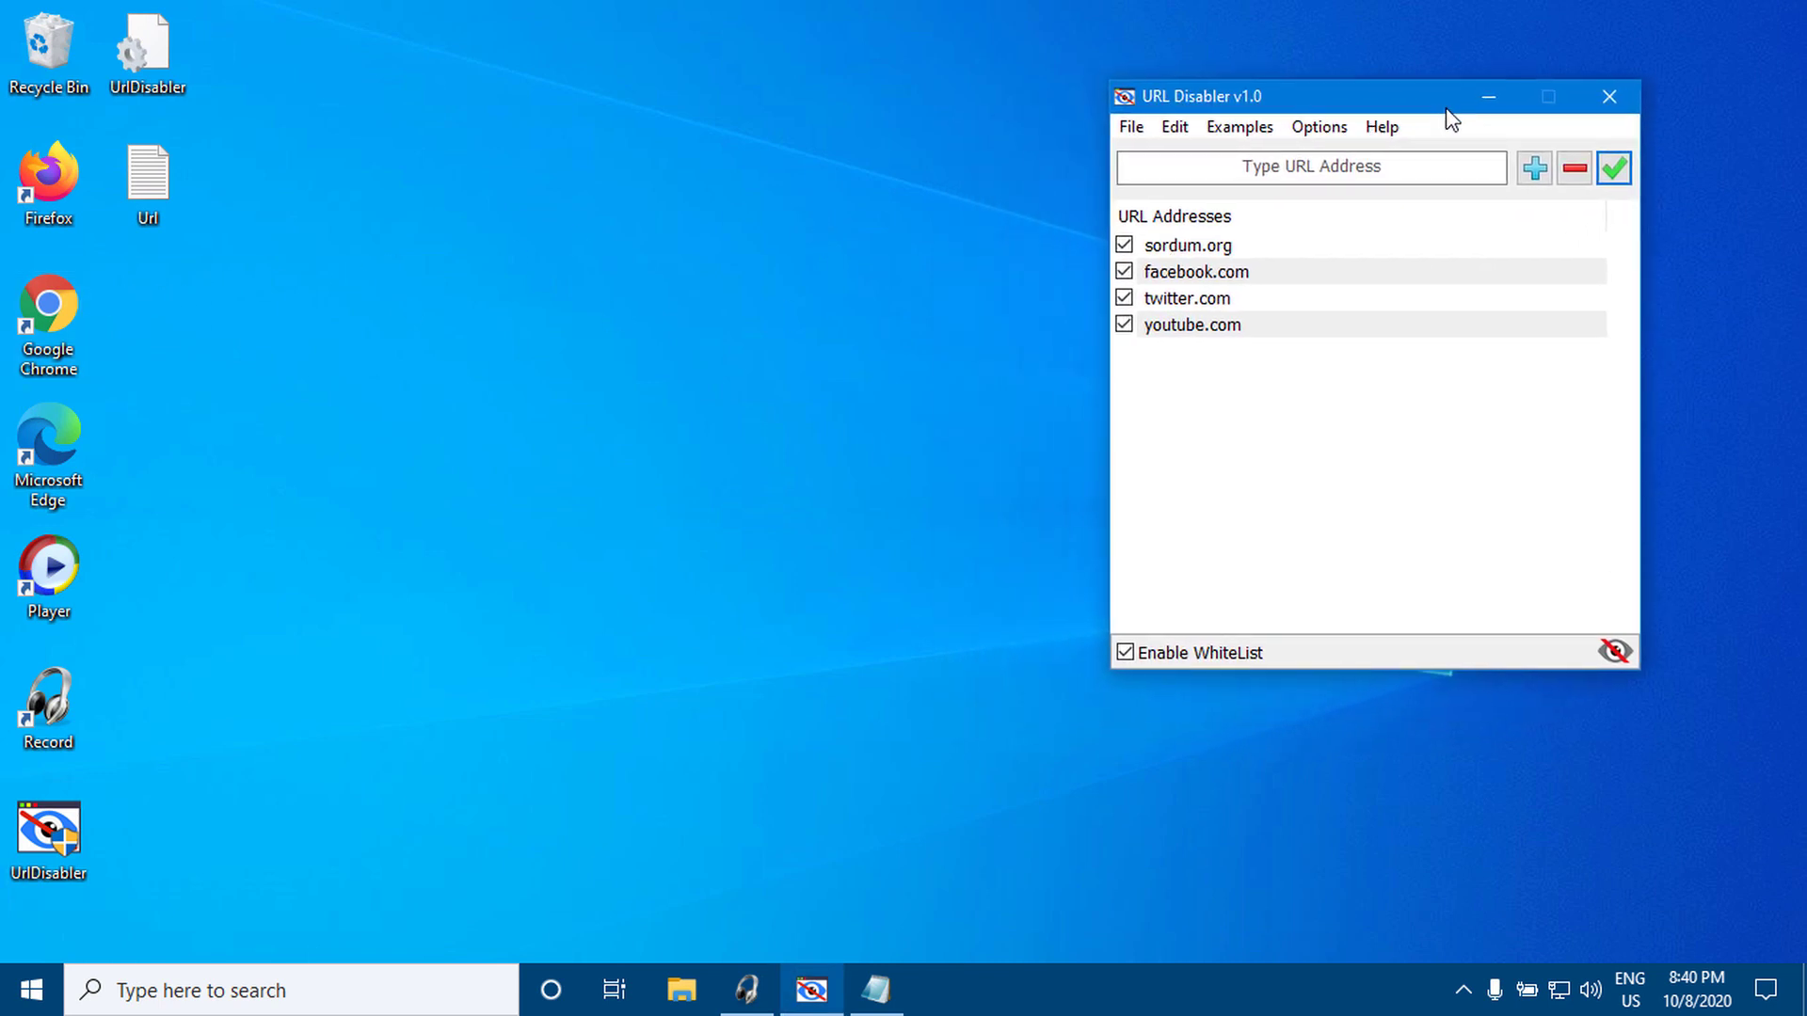
- Relaunch Chrome and try the Facebook, Twitter, YouTube and sordum.net bookmarks under whitelist mode
{"action": "double_click", "coordinate": [30, 322]}
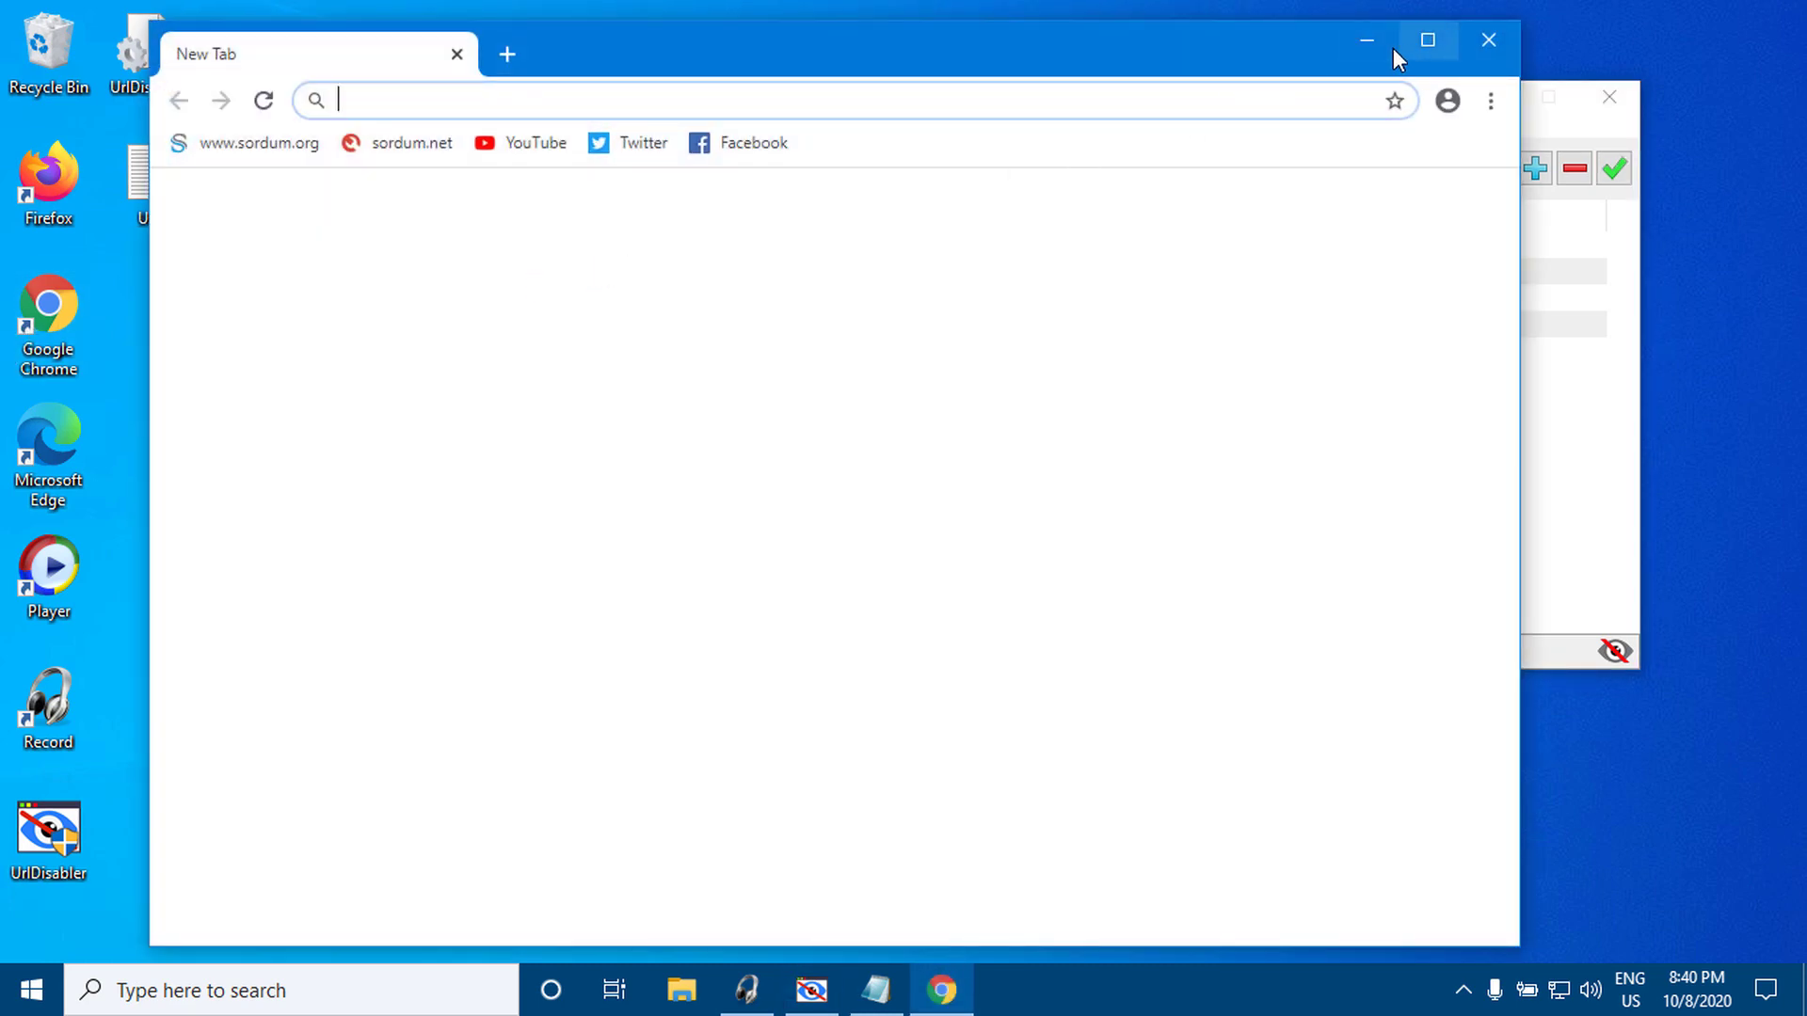
{"action": "left_click", "coordinate": [782, 149]}
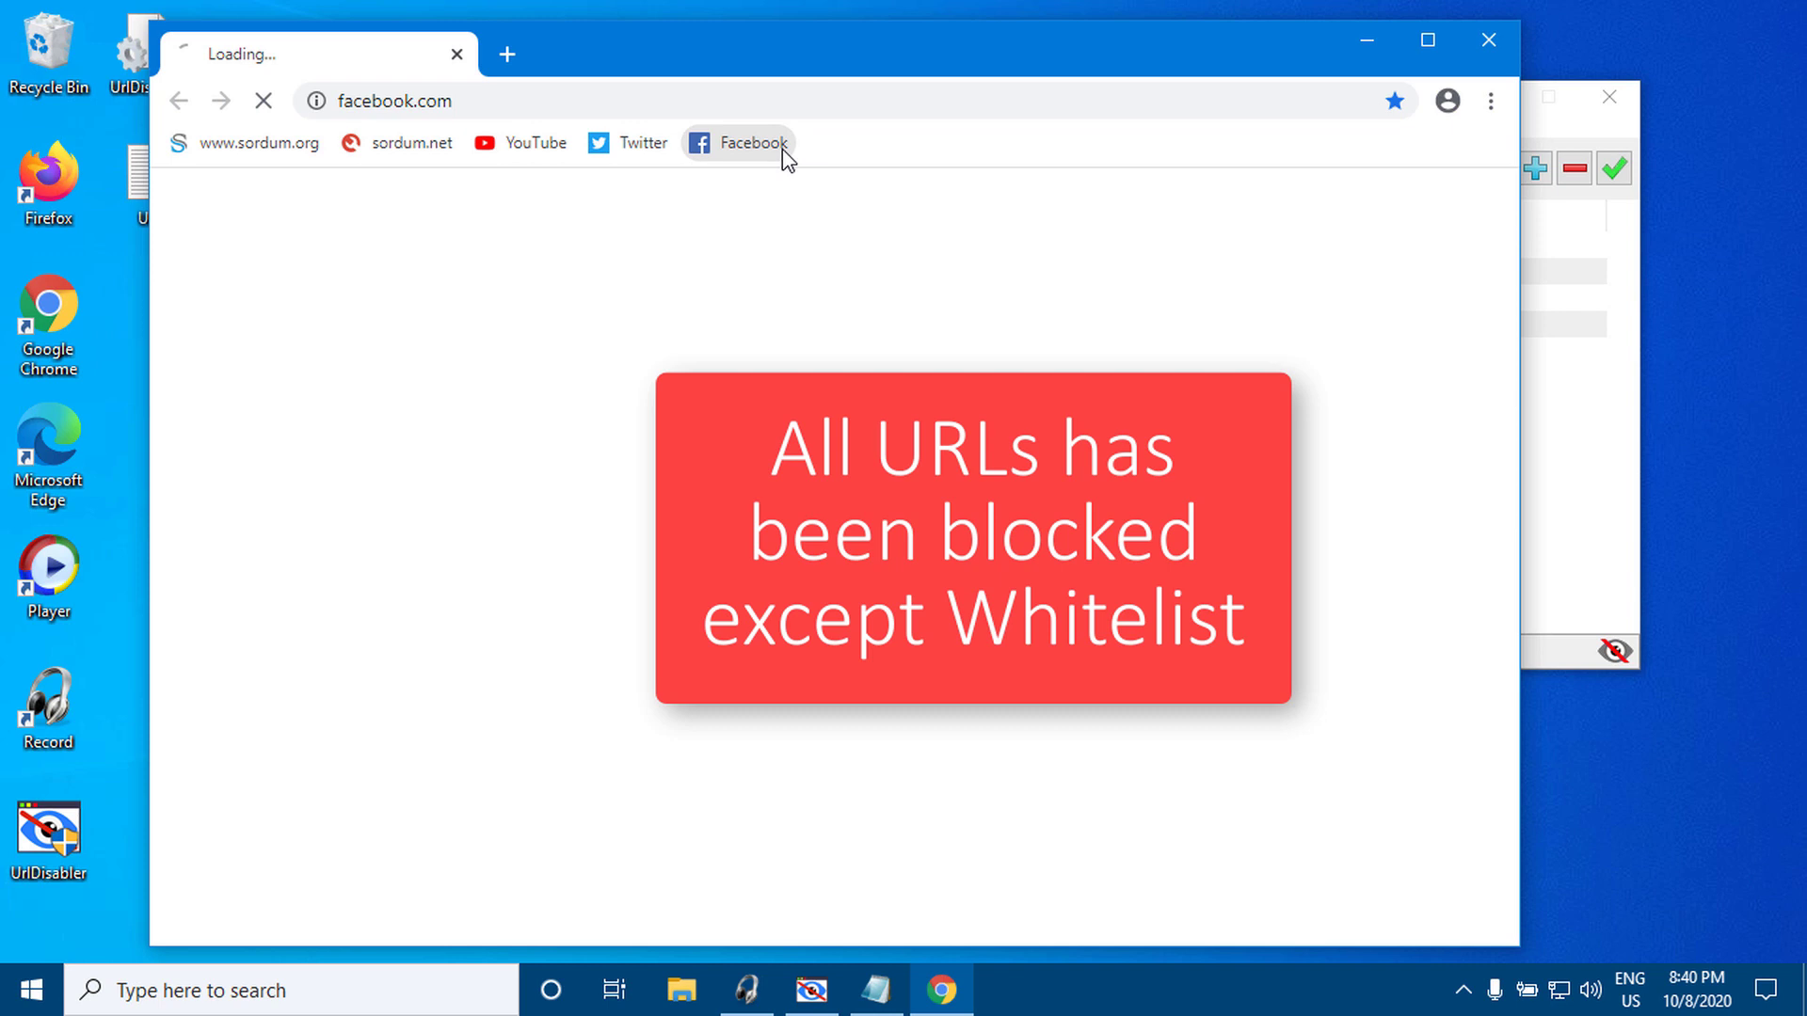
{"action": "left_click", "coordinate": [657, 151]}
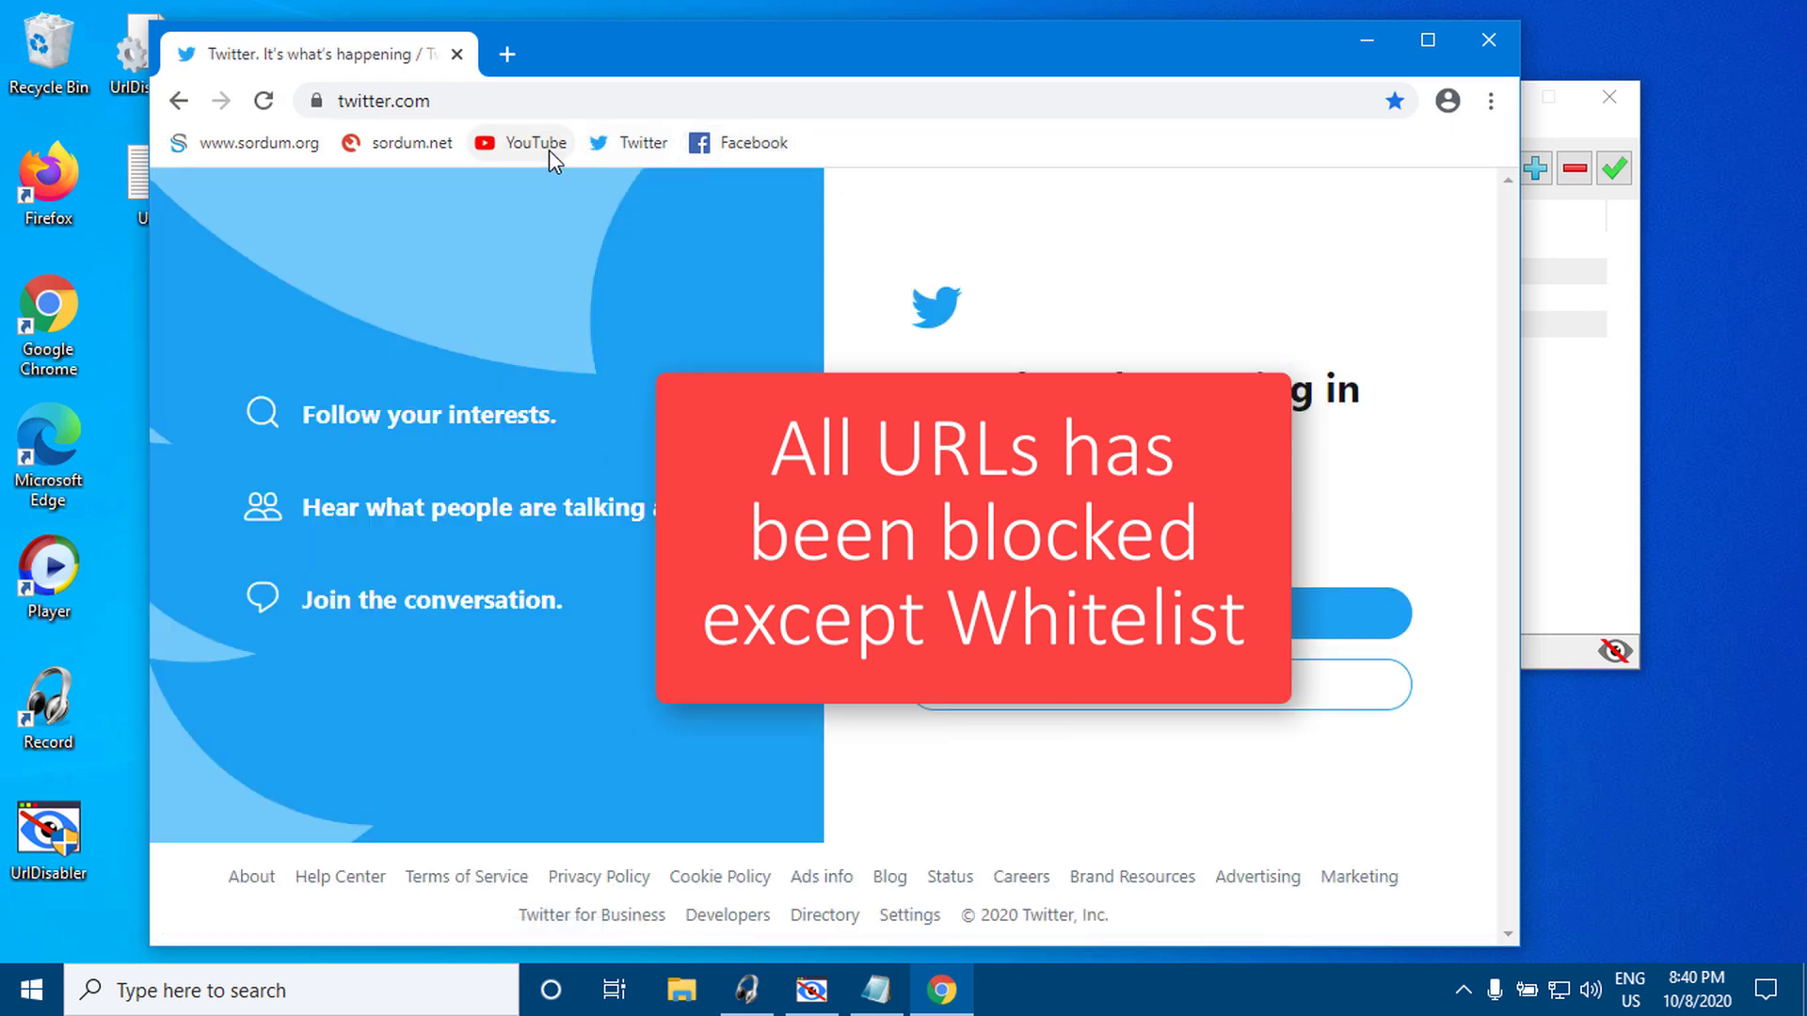
{"action": "left_click", "coordinate": [549, 150]}
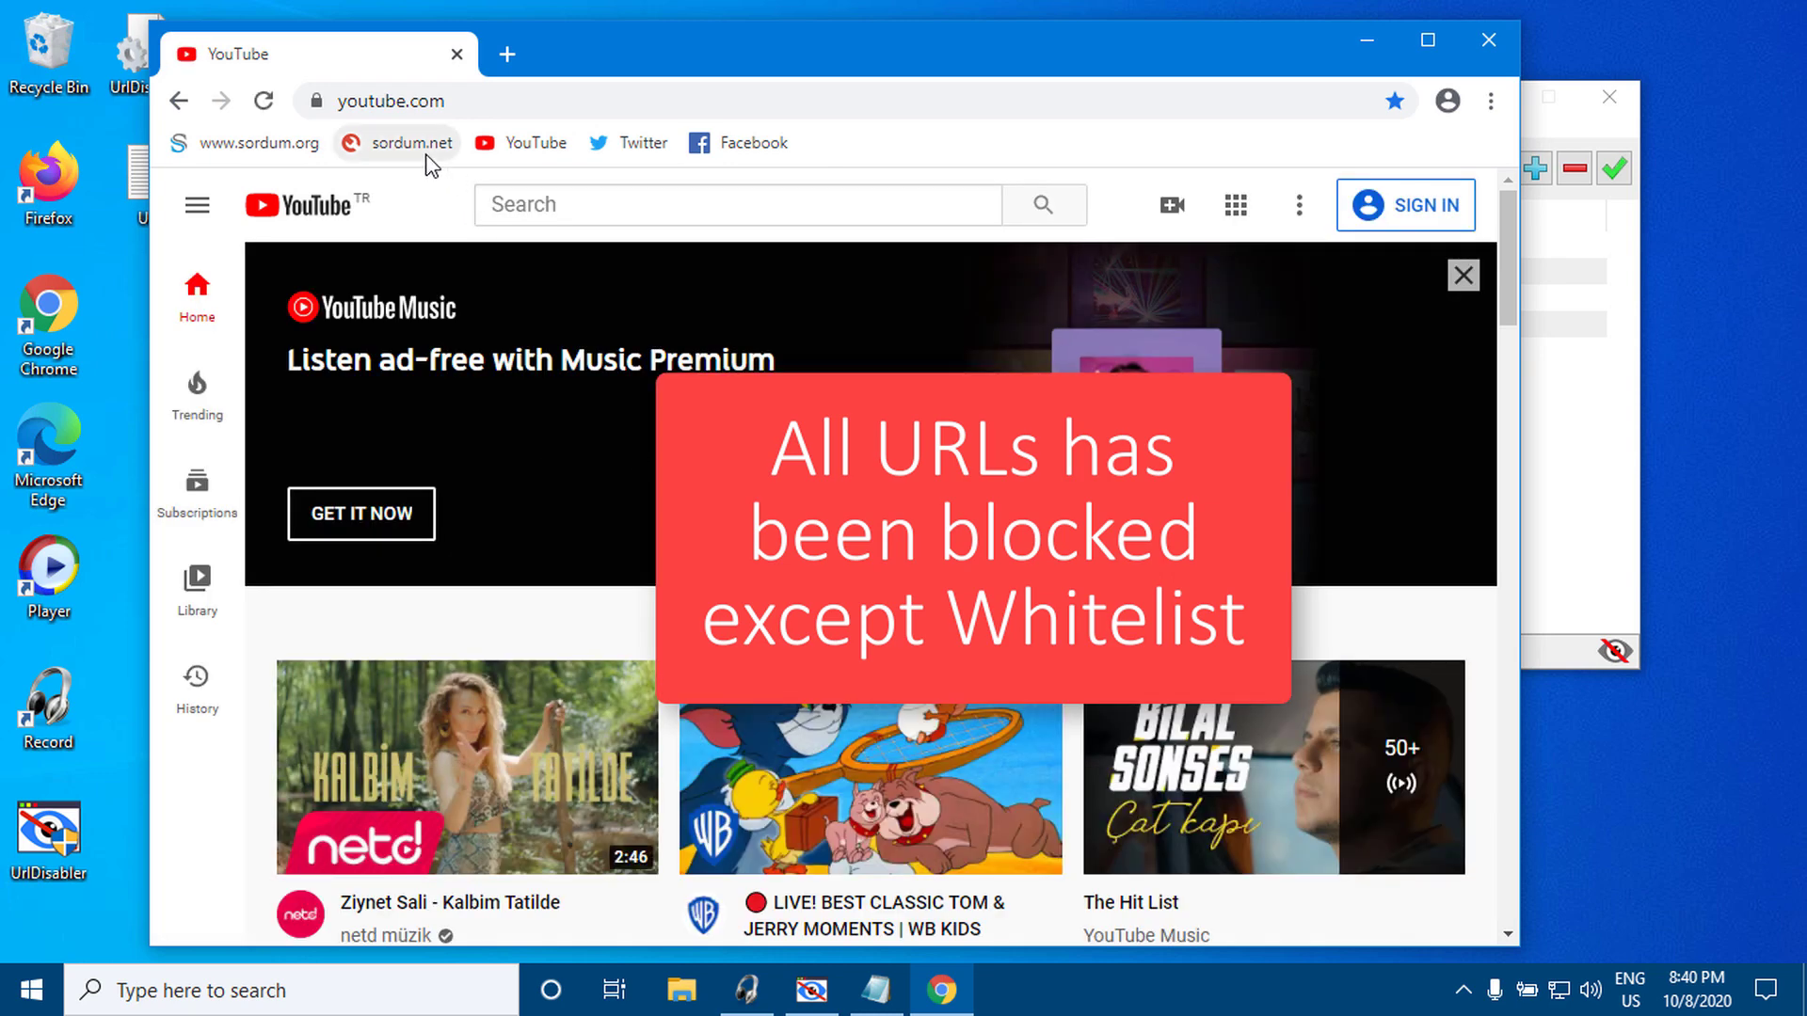
{"action": "left_click", "coordinate": [424, 155]}
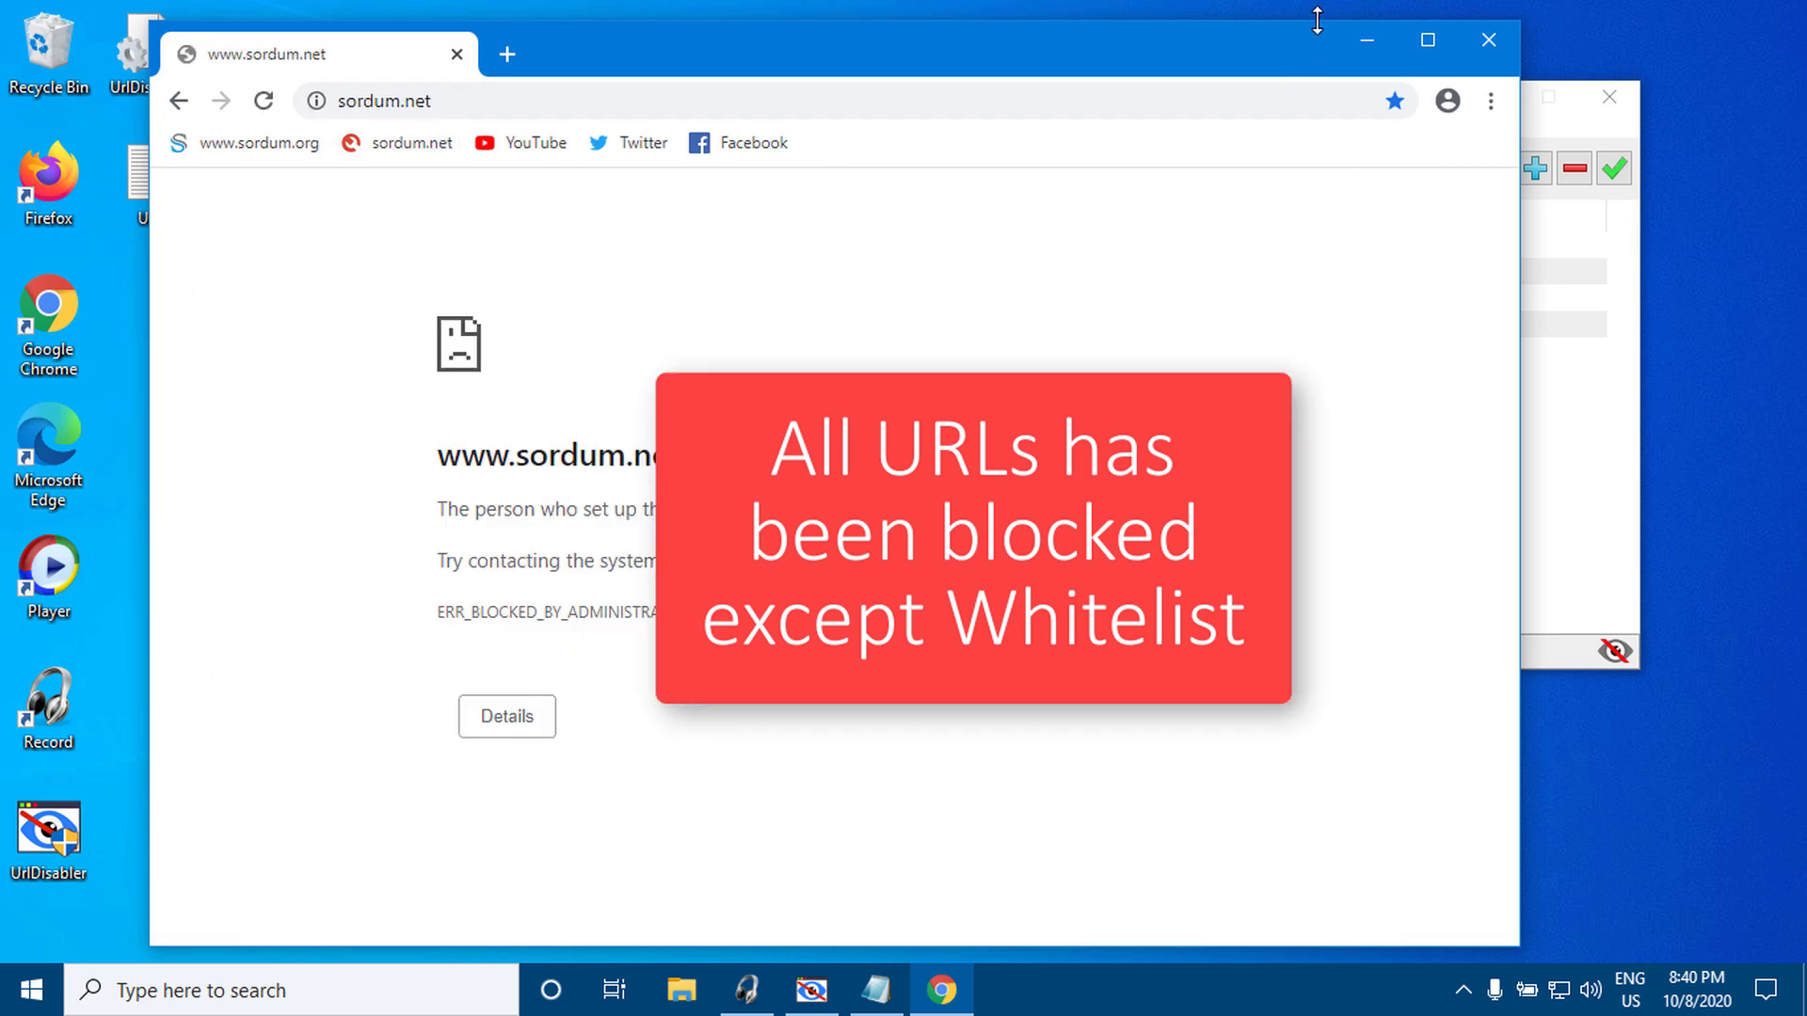
{"action": "left_click_drag", "start_coordinate": [1244, 51], "coordinate": [1016, 35]}
{"action": "left_click_drag", "start_coordinate": [1397, 113], "coordinate": [1529, 49]}
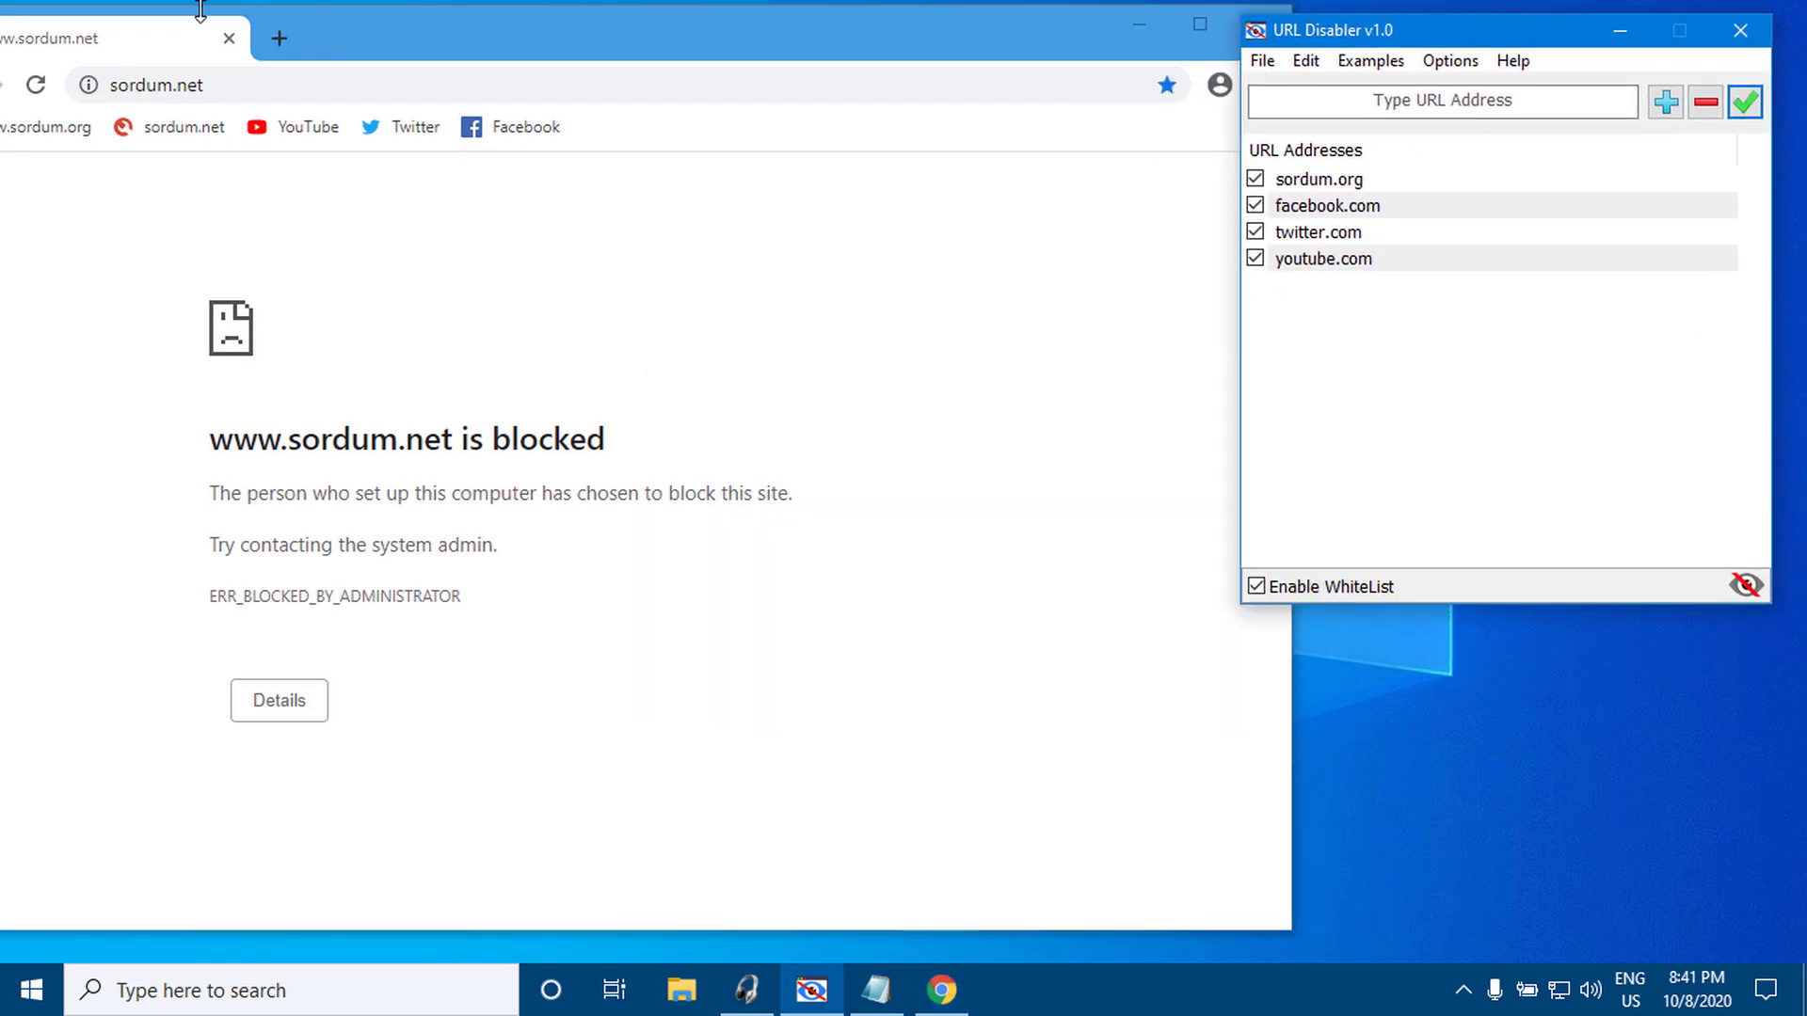
- Enter google/com in a new tab and see it blocked
{"action": "left_click", "coordinate": [278, 38]}
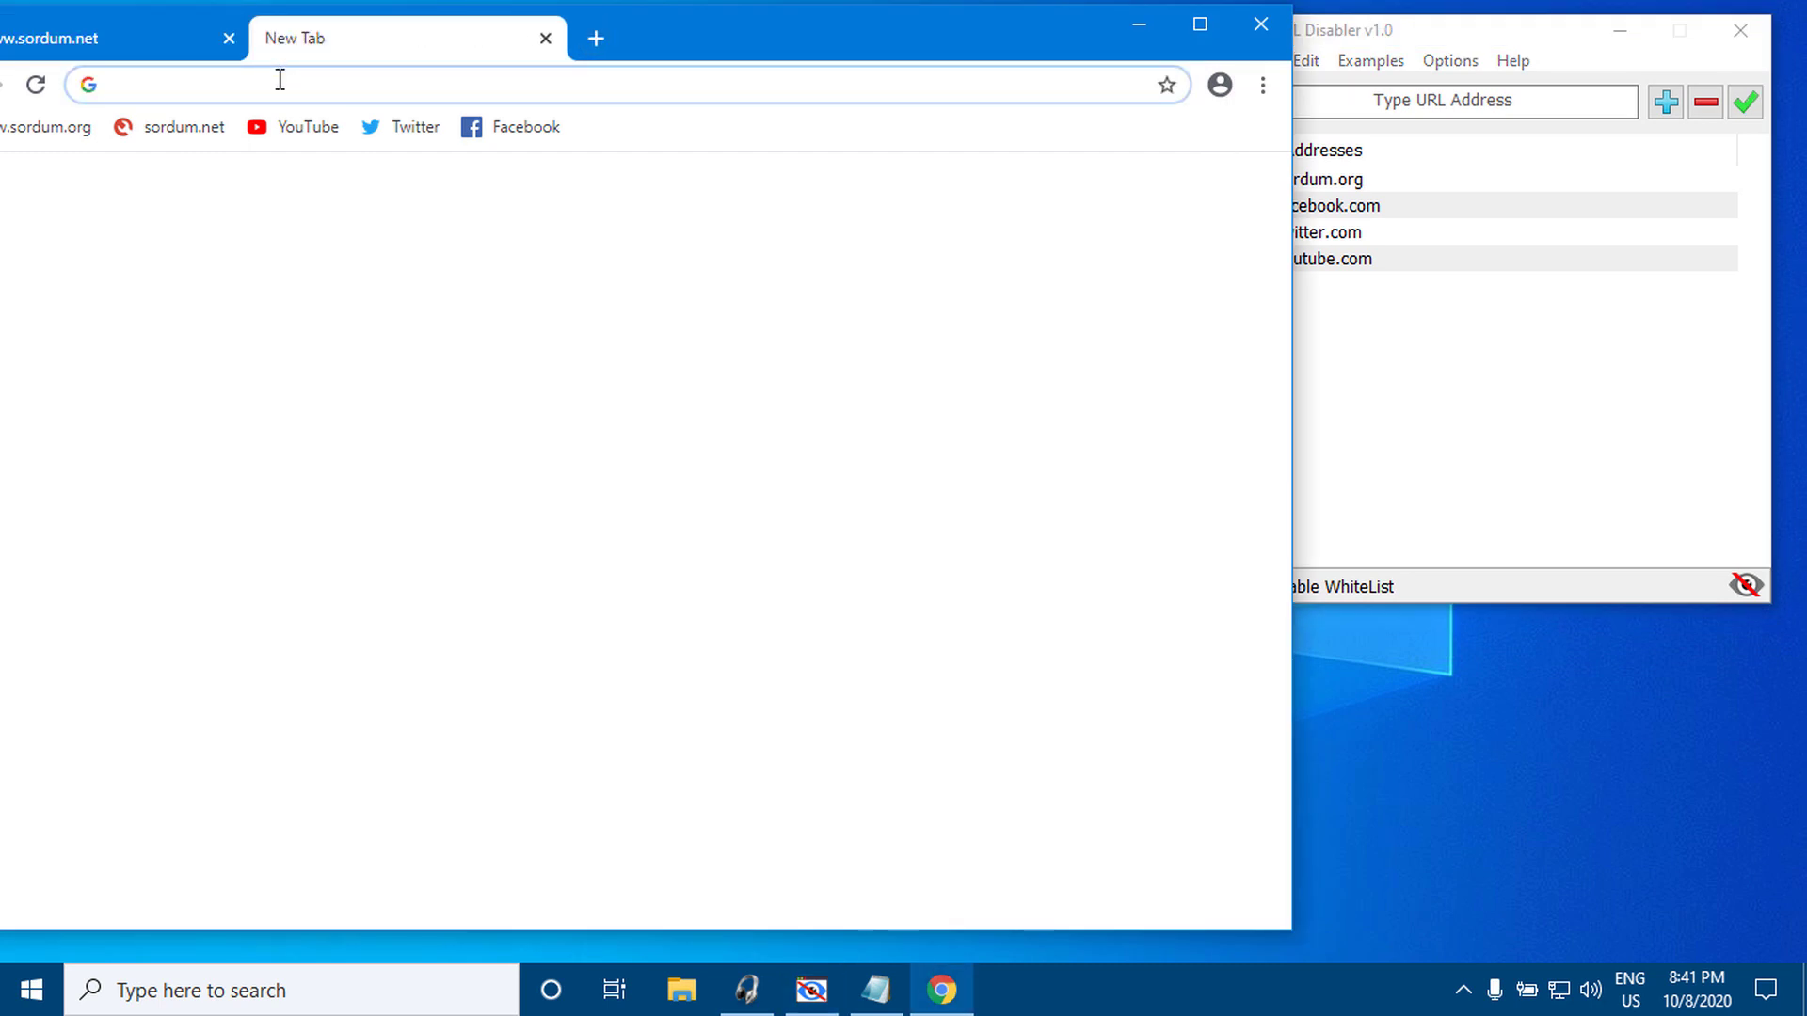
{"action": "type", "text": "google/com"}
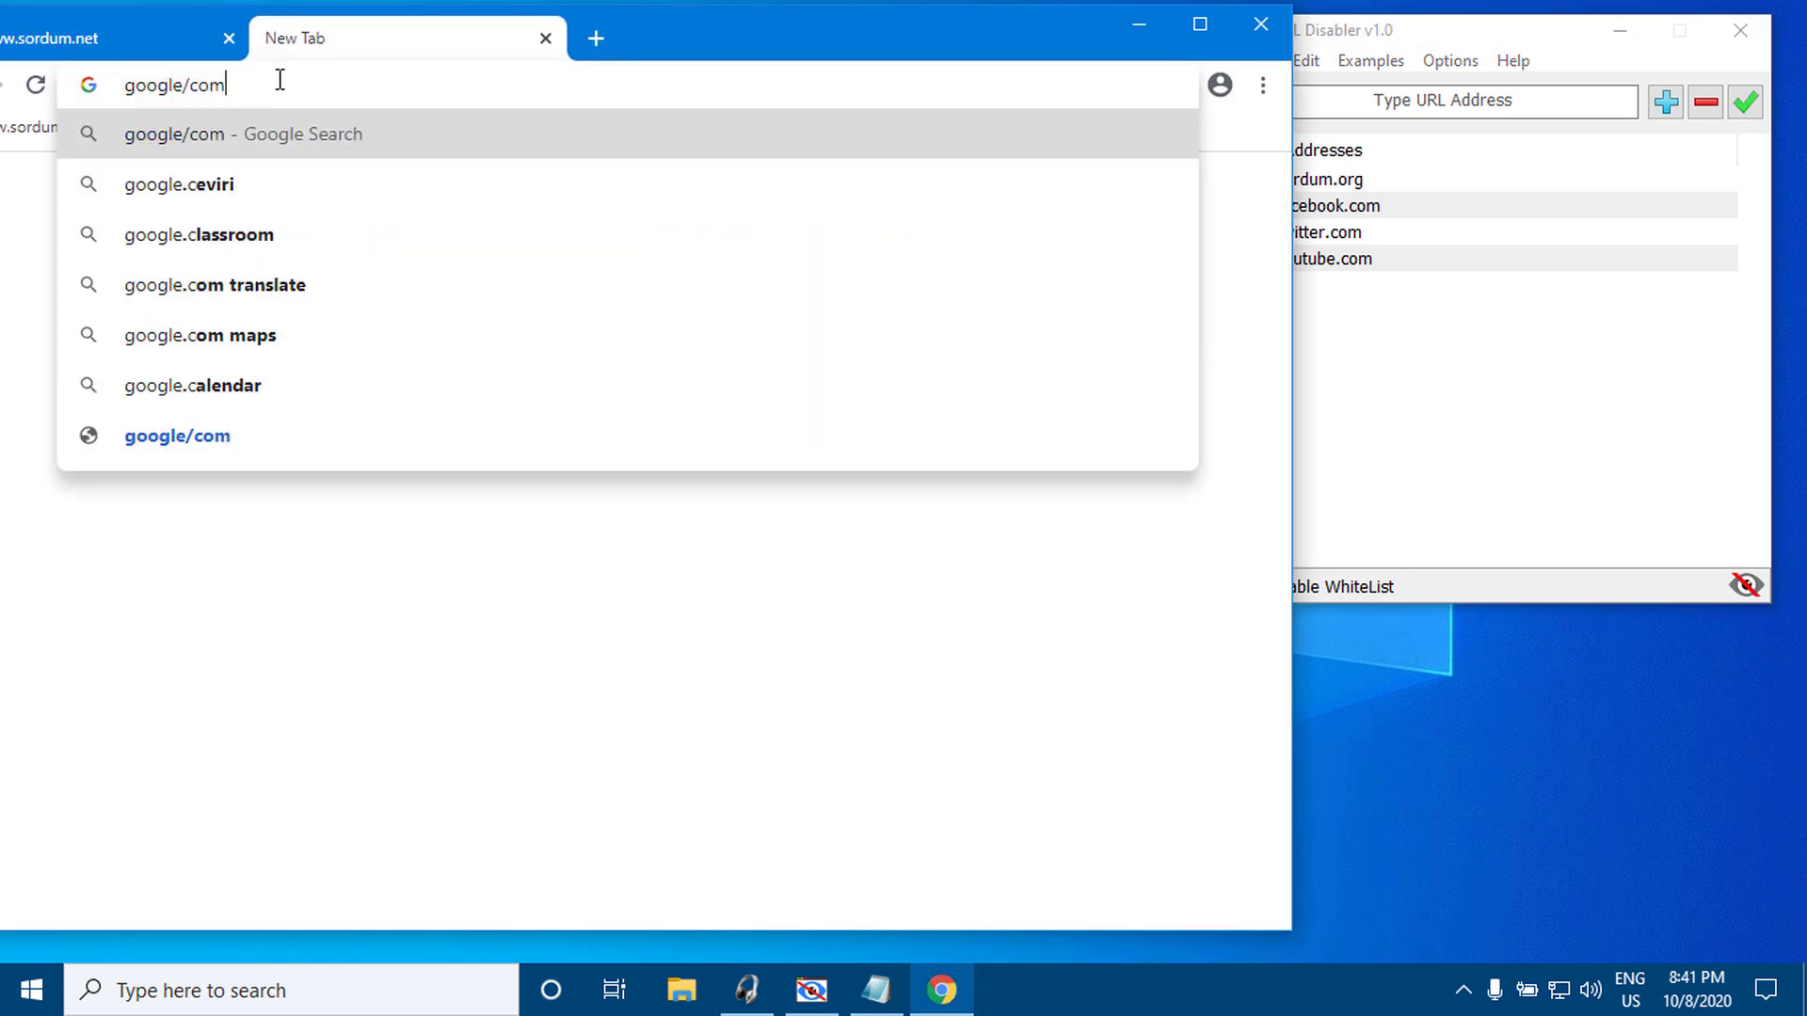
{"action": "key", "text": "Return"}
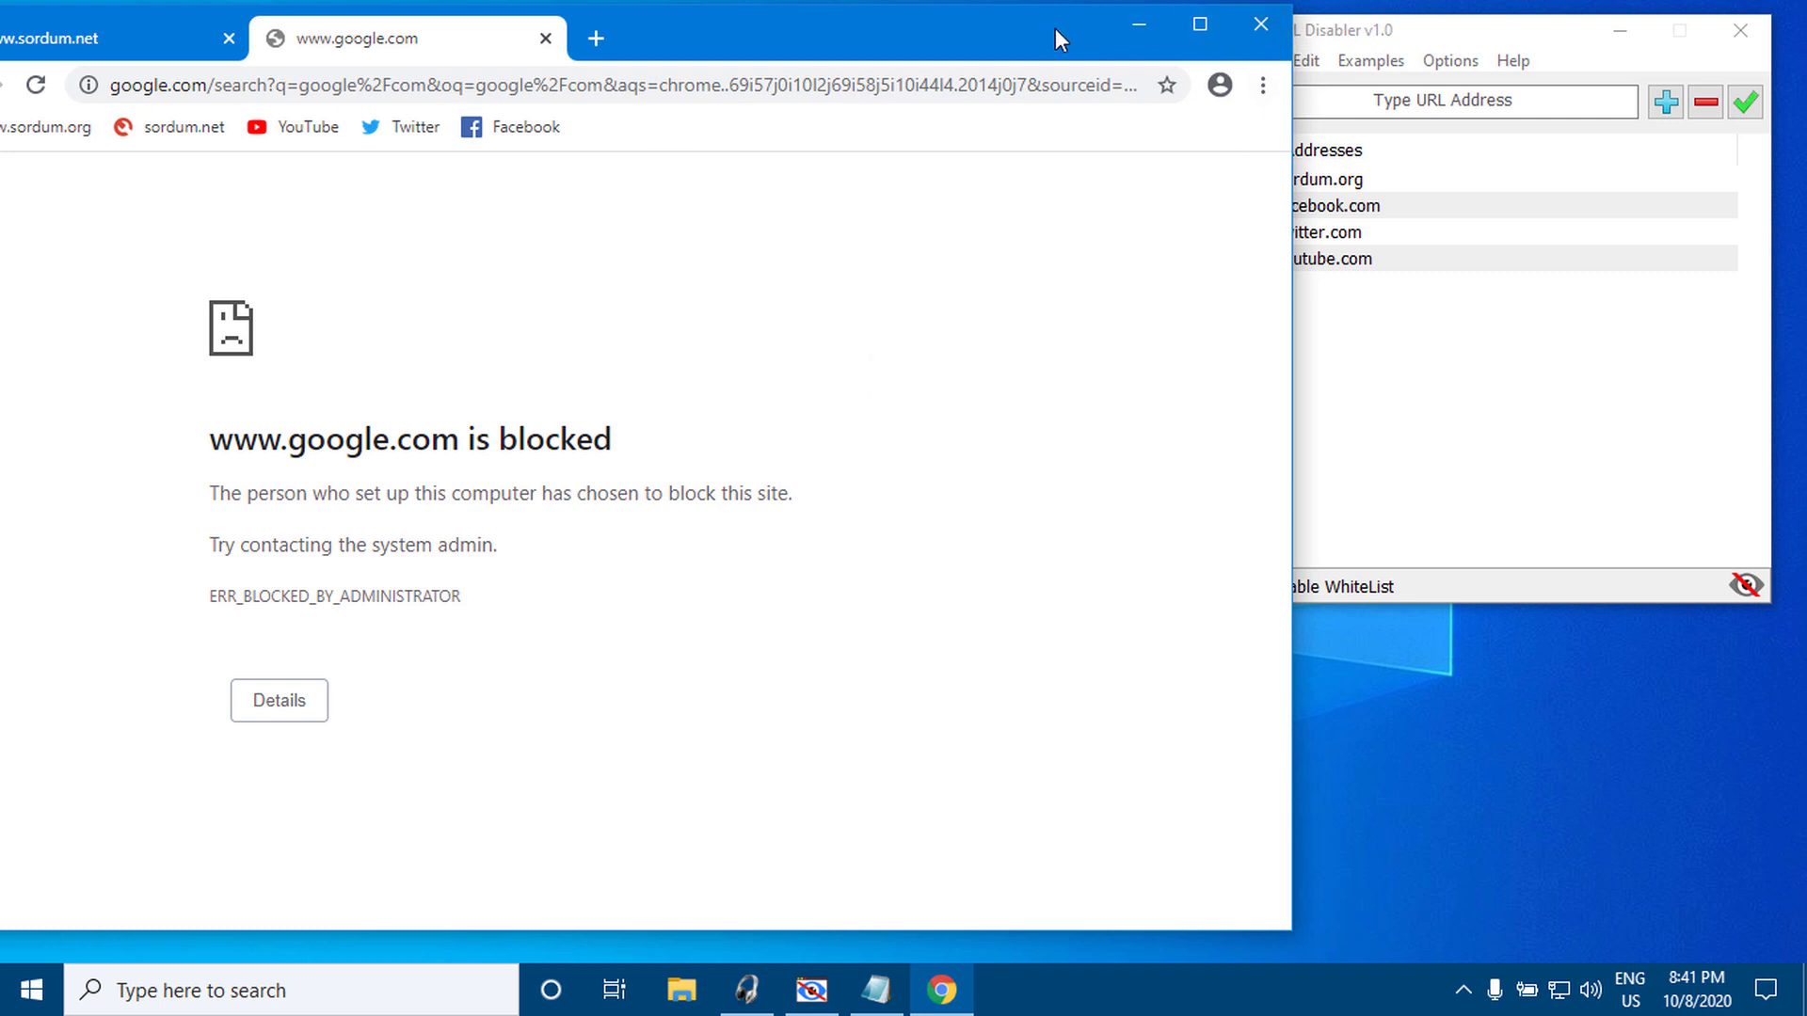
{"action": "left_click_drag", "start_coordinate": [1054, 29], "coordinate": [1227, 26]}
- Choose Disable Blocking in URL Disabler, apply it, and relaunch Chrome to test
{"action": "left_click", "coordinate": [1427, 28]}
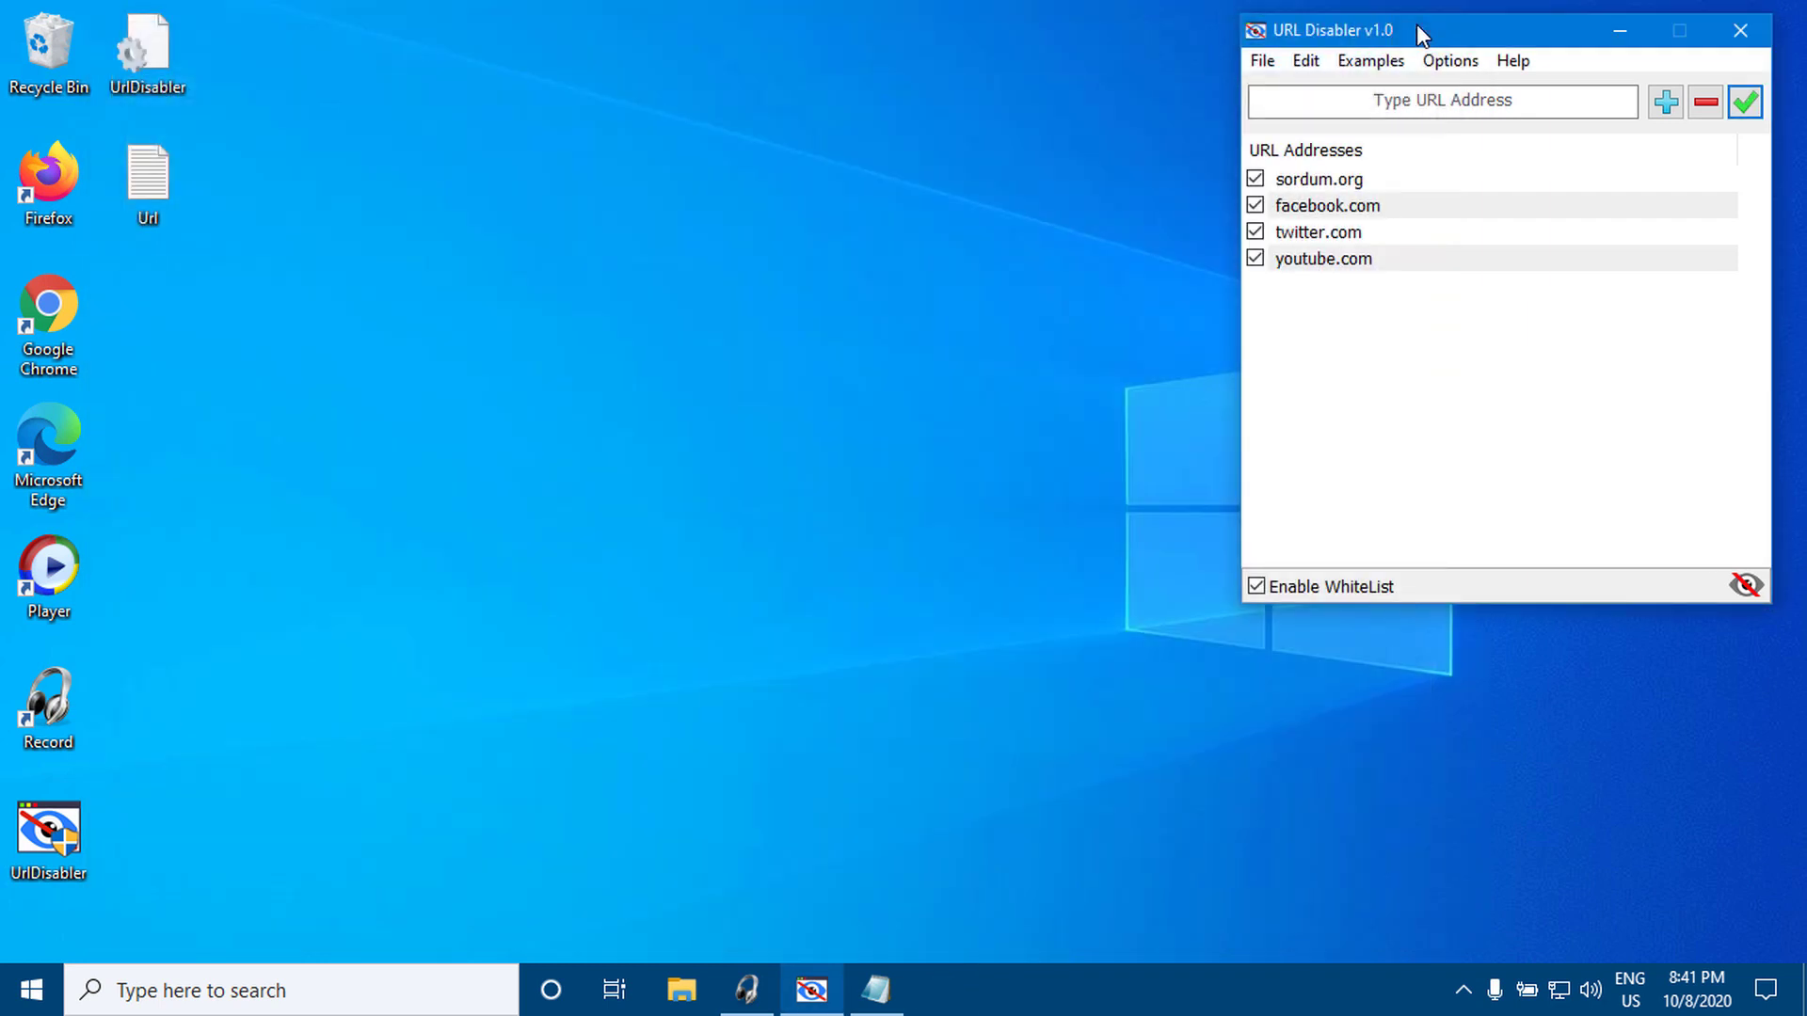
{"action": "left_click_drag", "start_coordinate": [1455, 26], "coordinate": [1306, 87]}
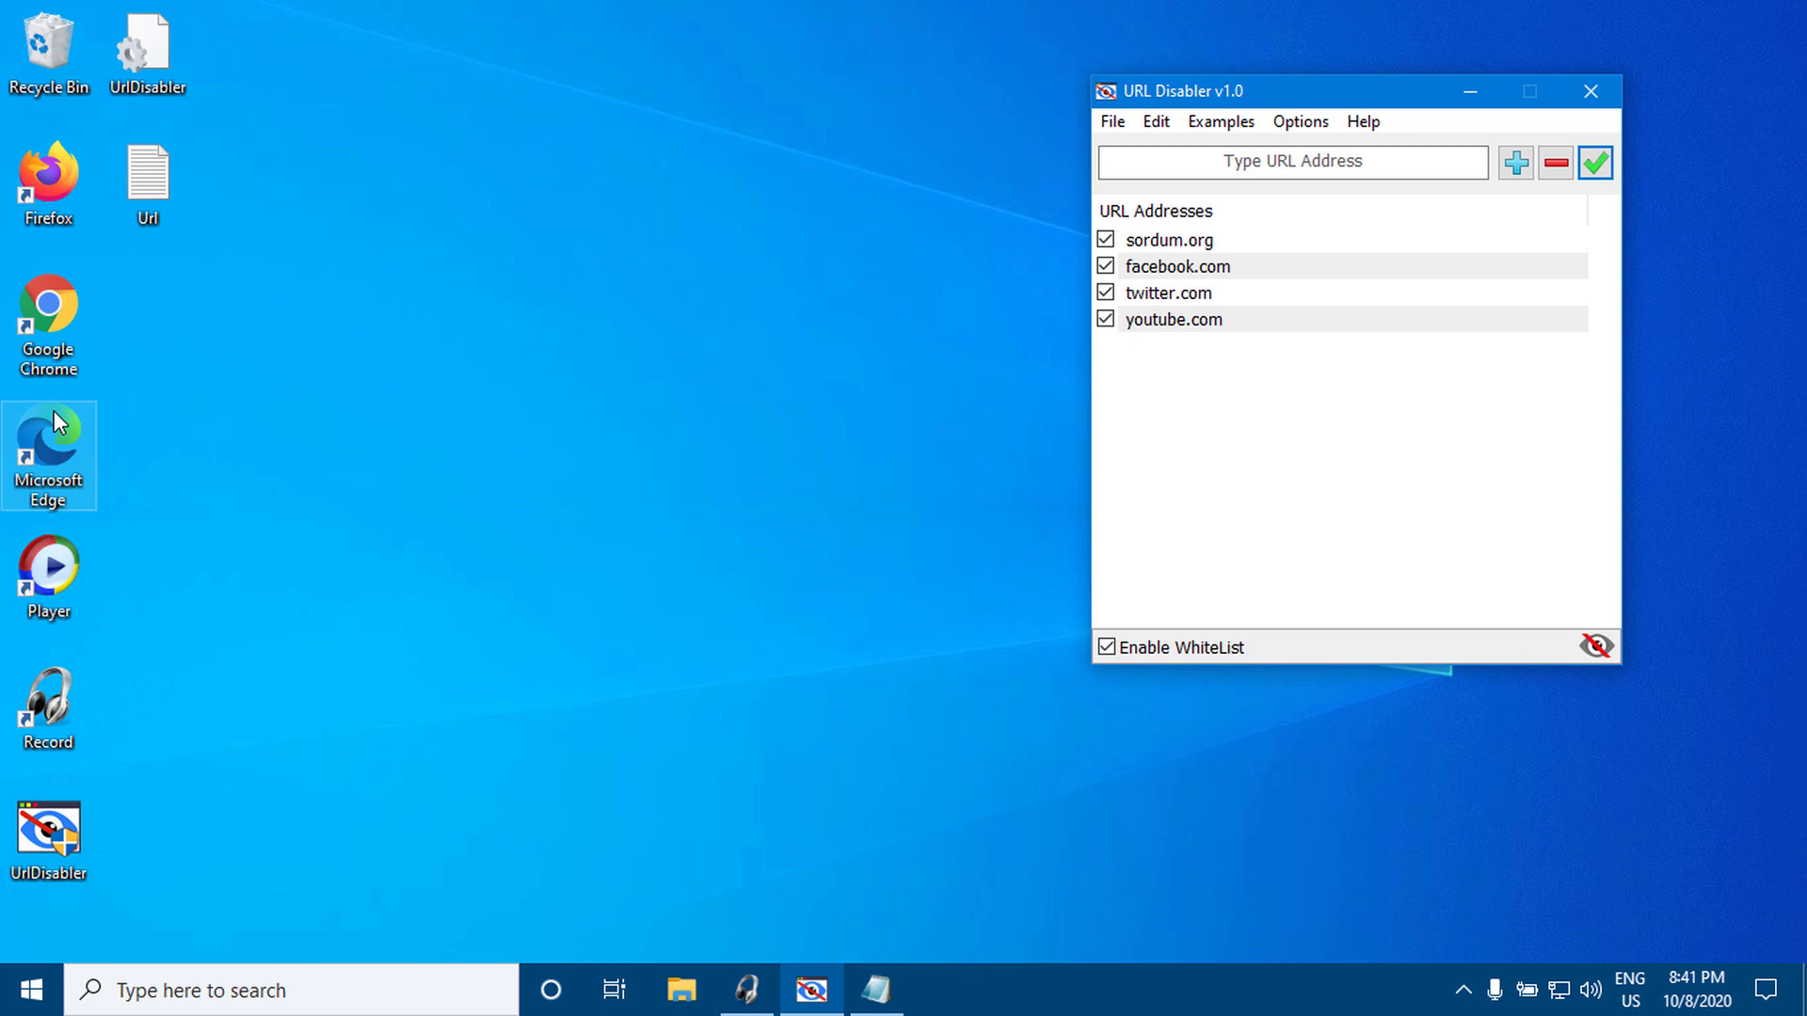
{"action": "left_click", "coordinate": [1597, 648]}
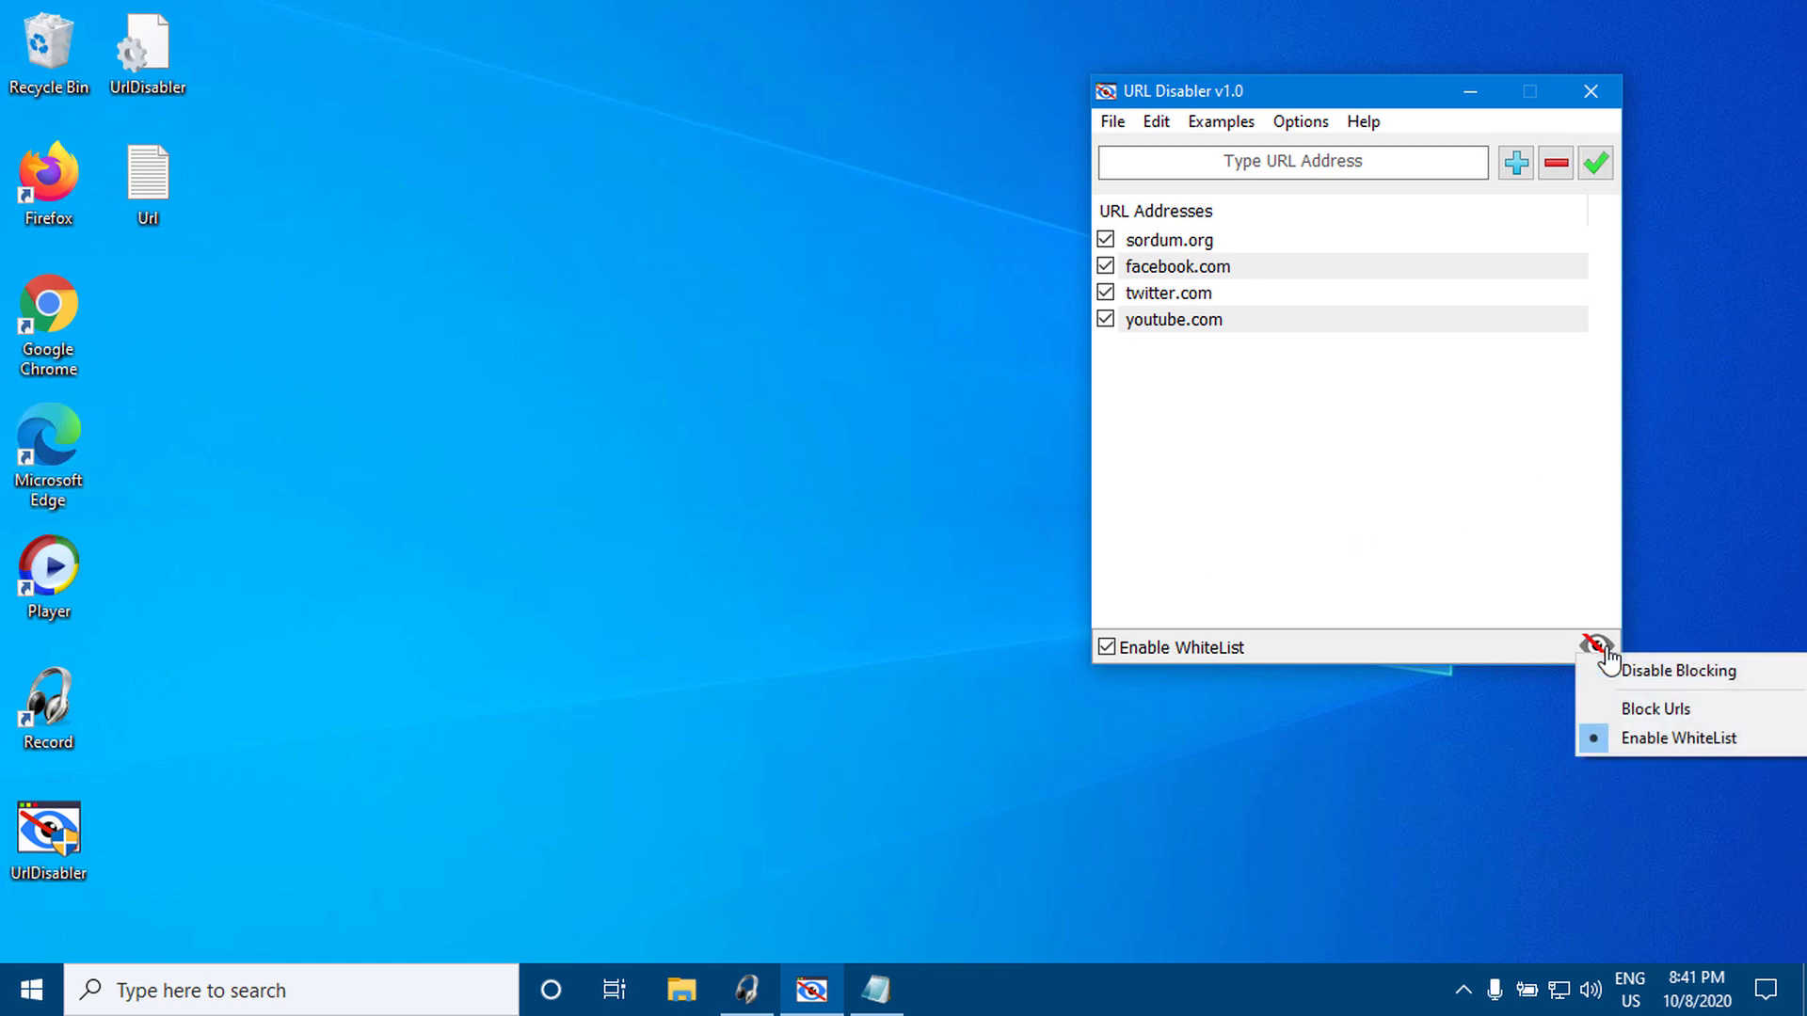
{"action": "left_click", "coordinate": [1697, 676]}
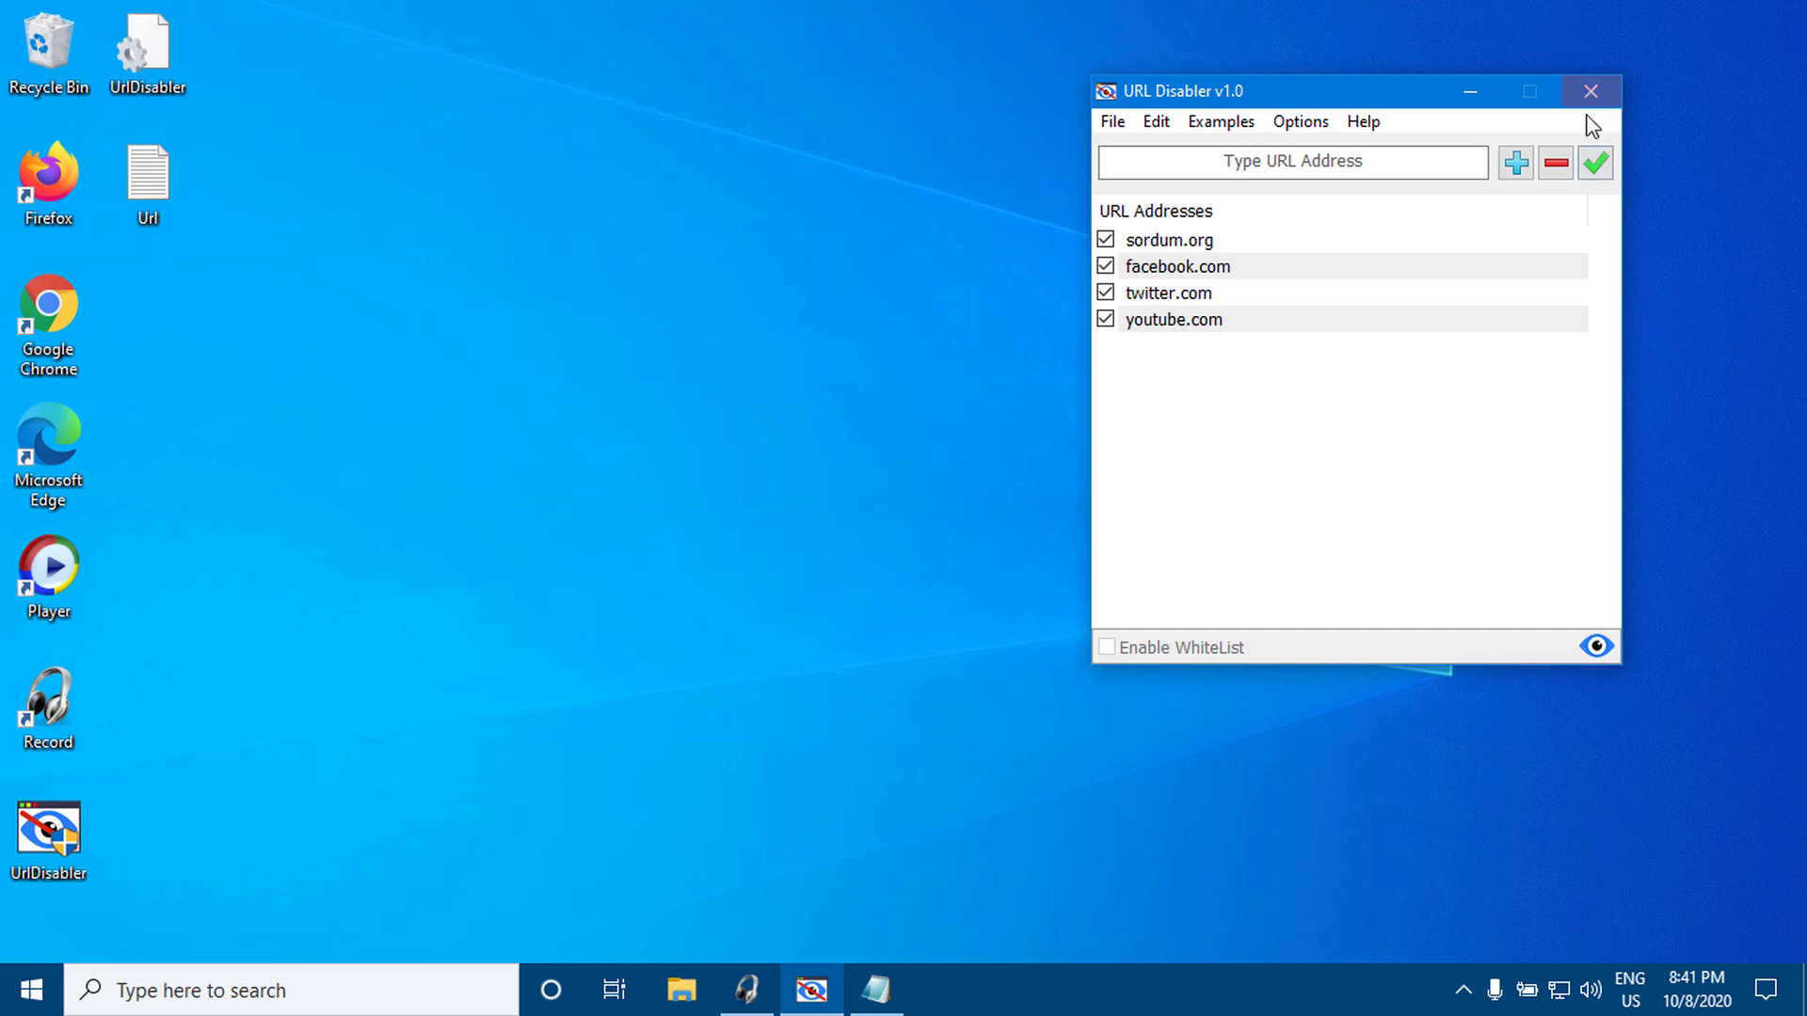
{"action": "left_click", "coordinate": [1596, 168]}
{"action": "left_click", "coordinate": [1101, 583]}
{"action": "double_click", "coordinate": [52, 325]}
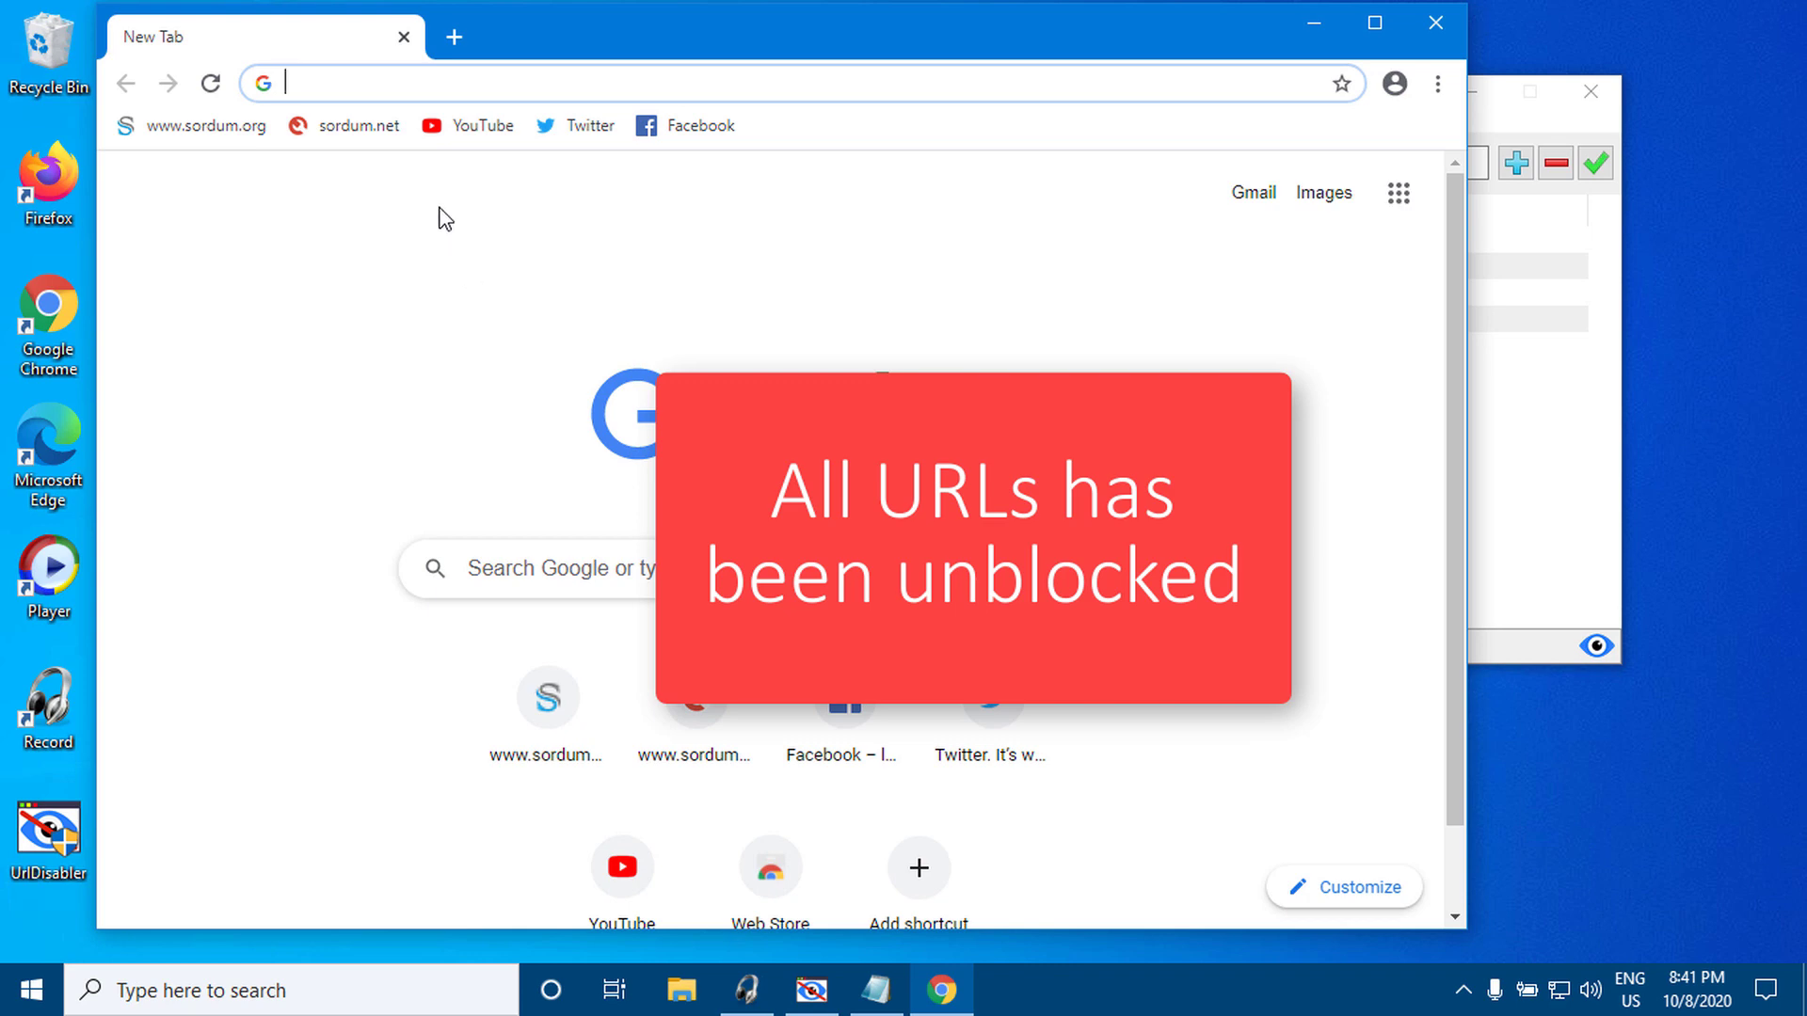
- Load sordum.net and facebook.com from the bookmarks to confirm both open, then close Chrome
{"action": "left_click", "coordinate": [375, 138]}
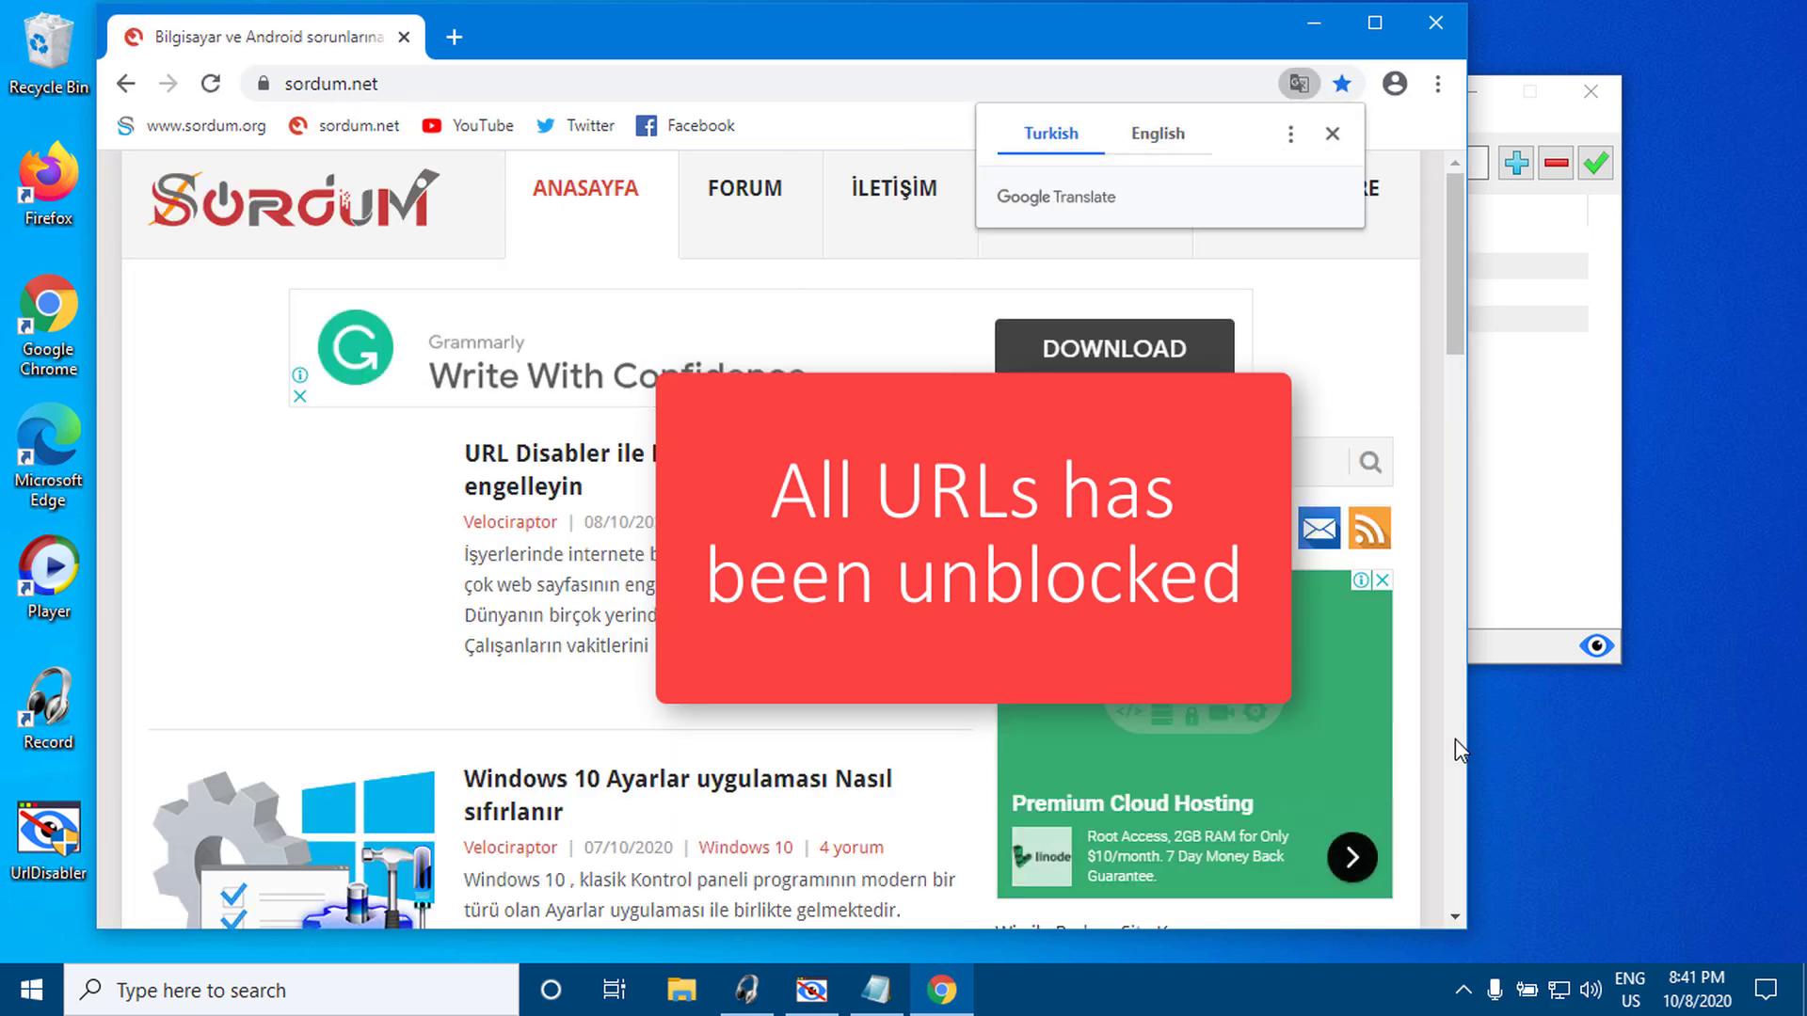
{"action": "left_click", "coordinate": [696, 126]}
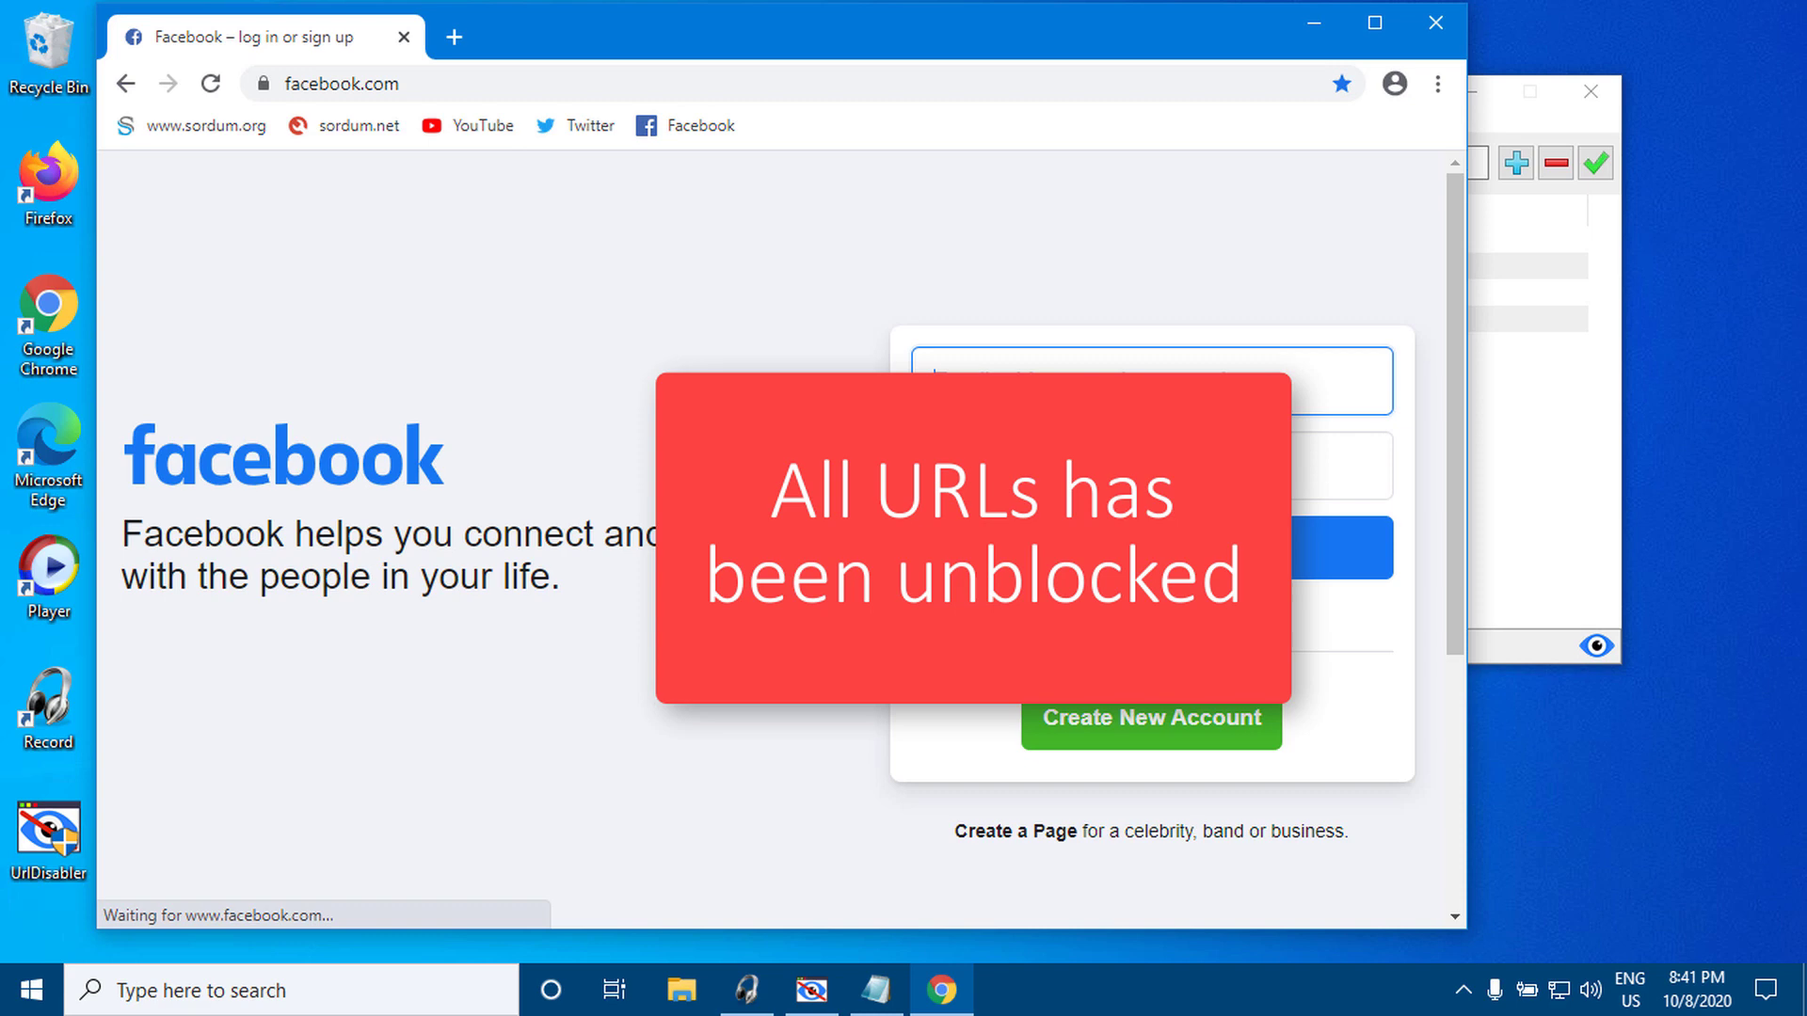
{"action": "left_click", "coordinate": [1438, 28]}
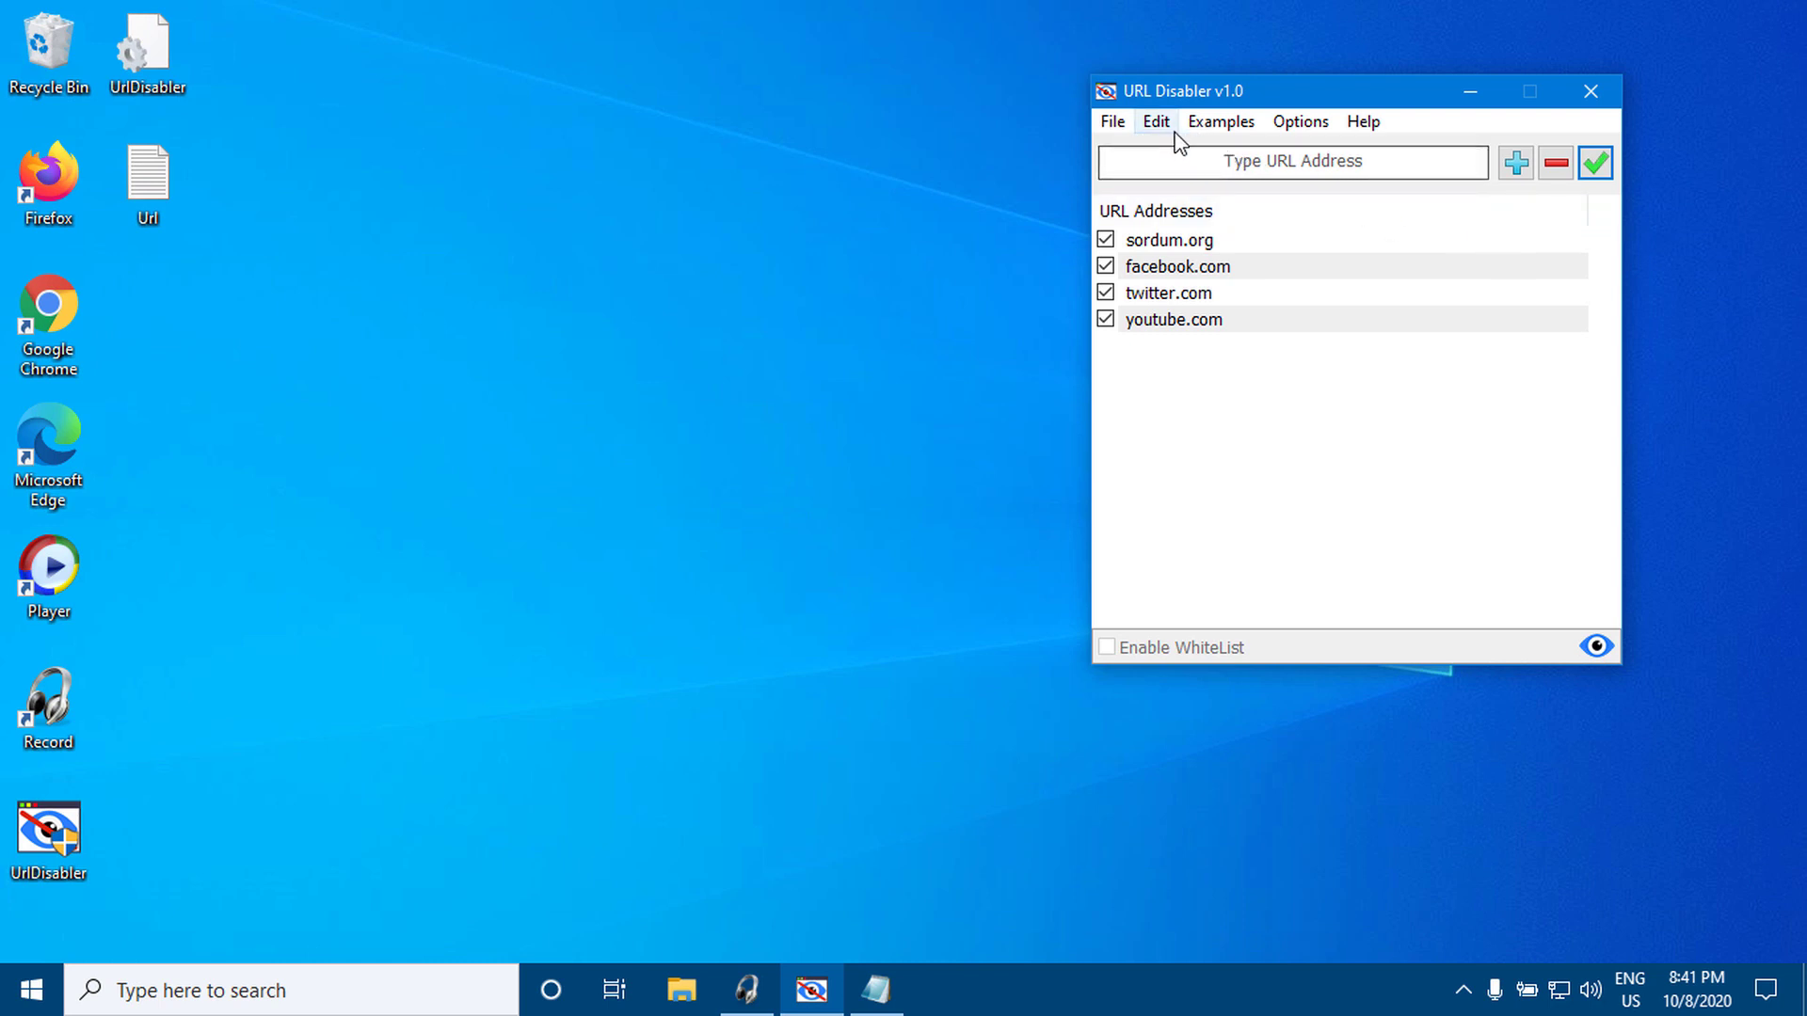
- Export the URL list to the Desktop as 20201008_204147_UrlDisabler.ini
{"action": "left_click", "coordinate": [1111, 121]}
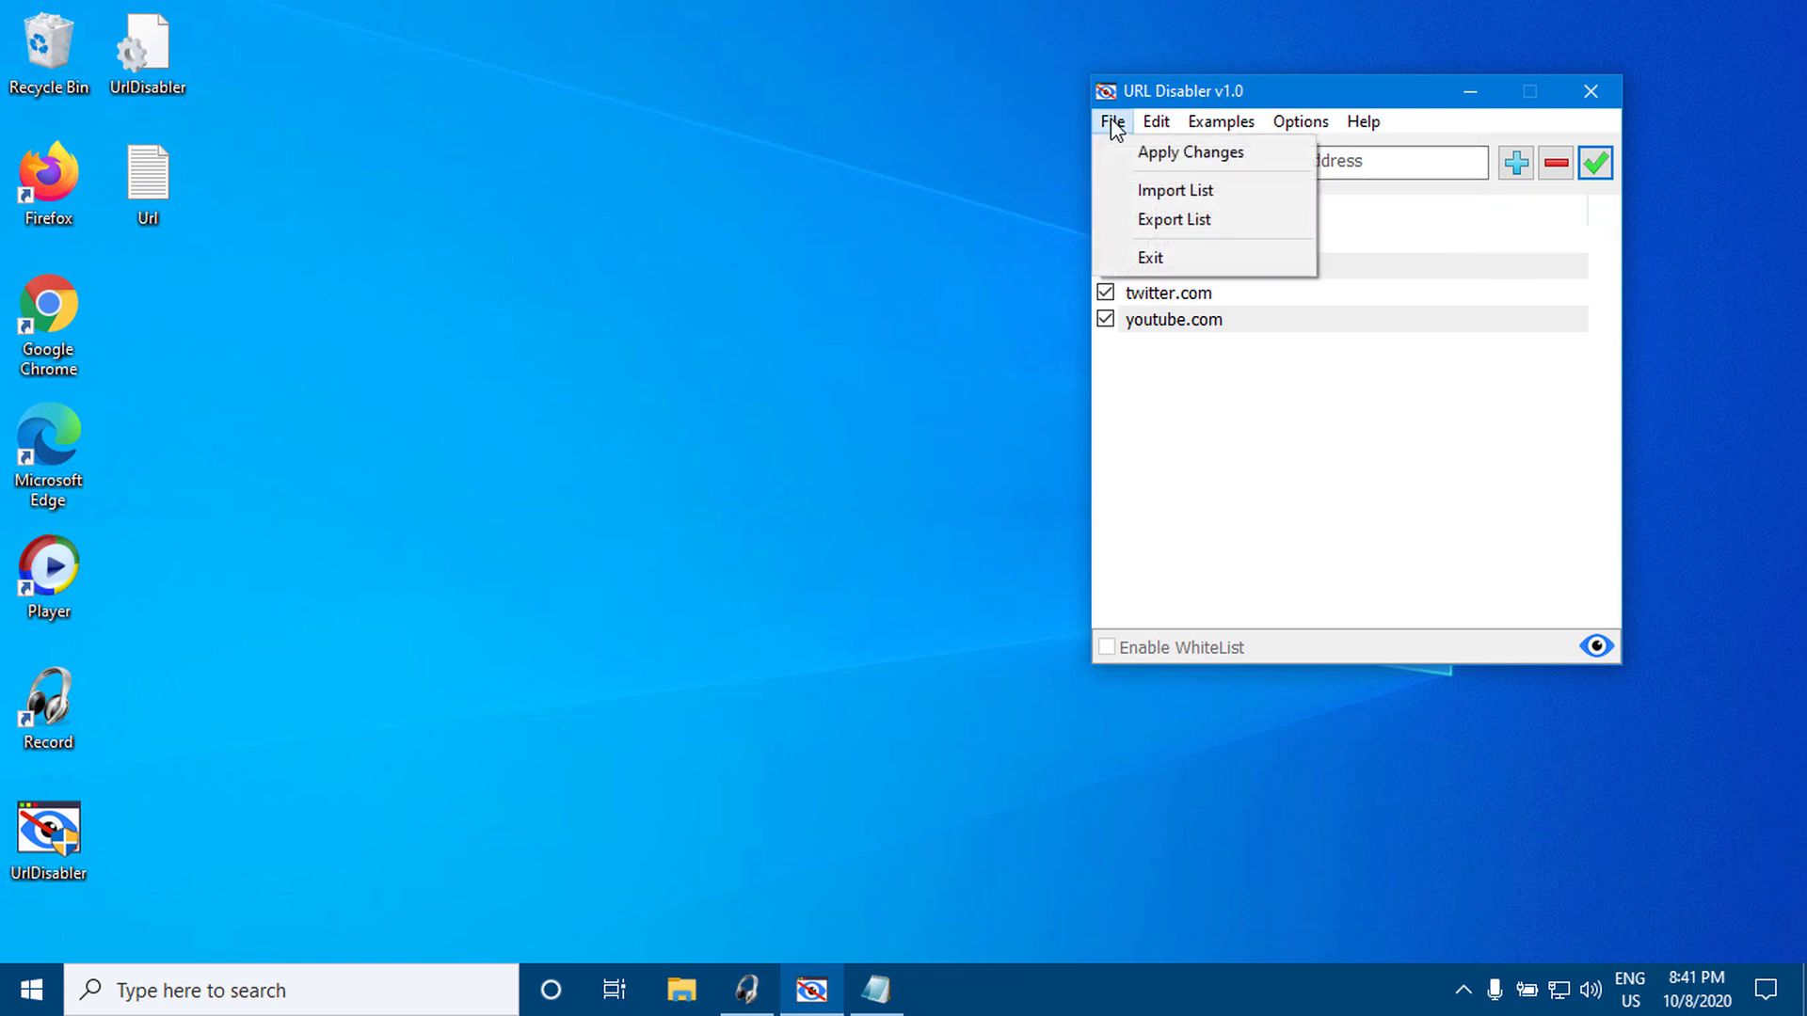
{"action": "left_click", "coordinate": [1172, 219]}
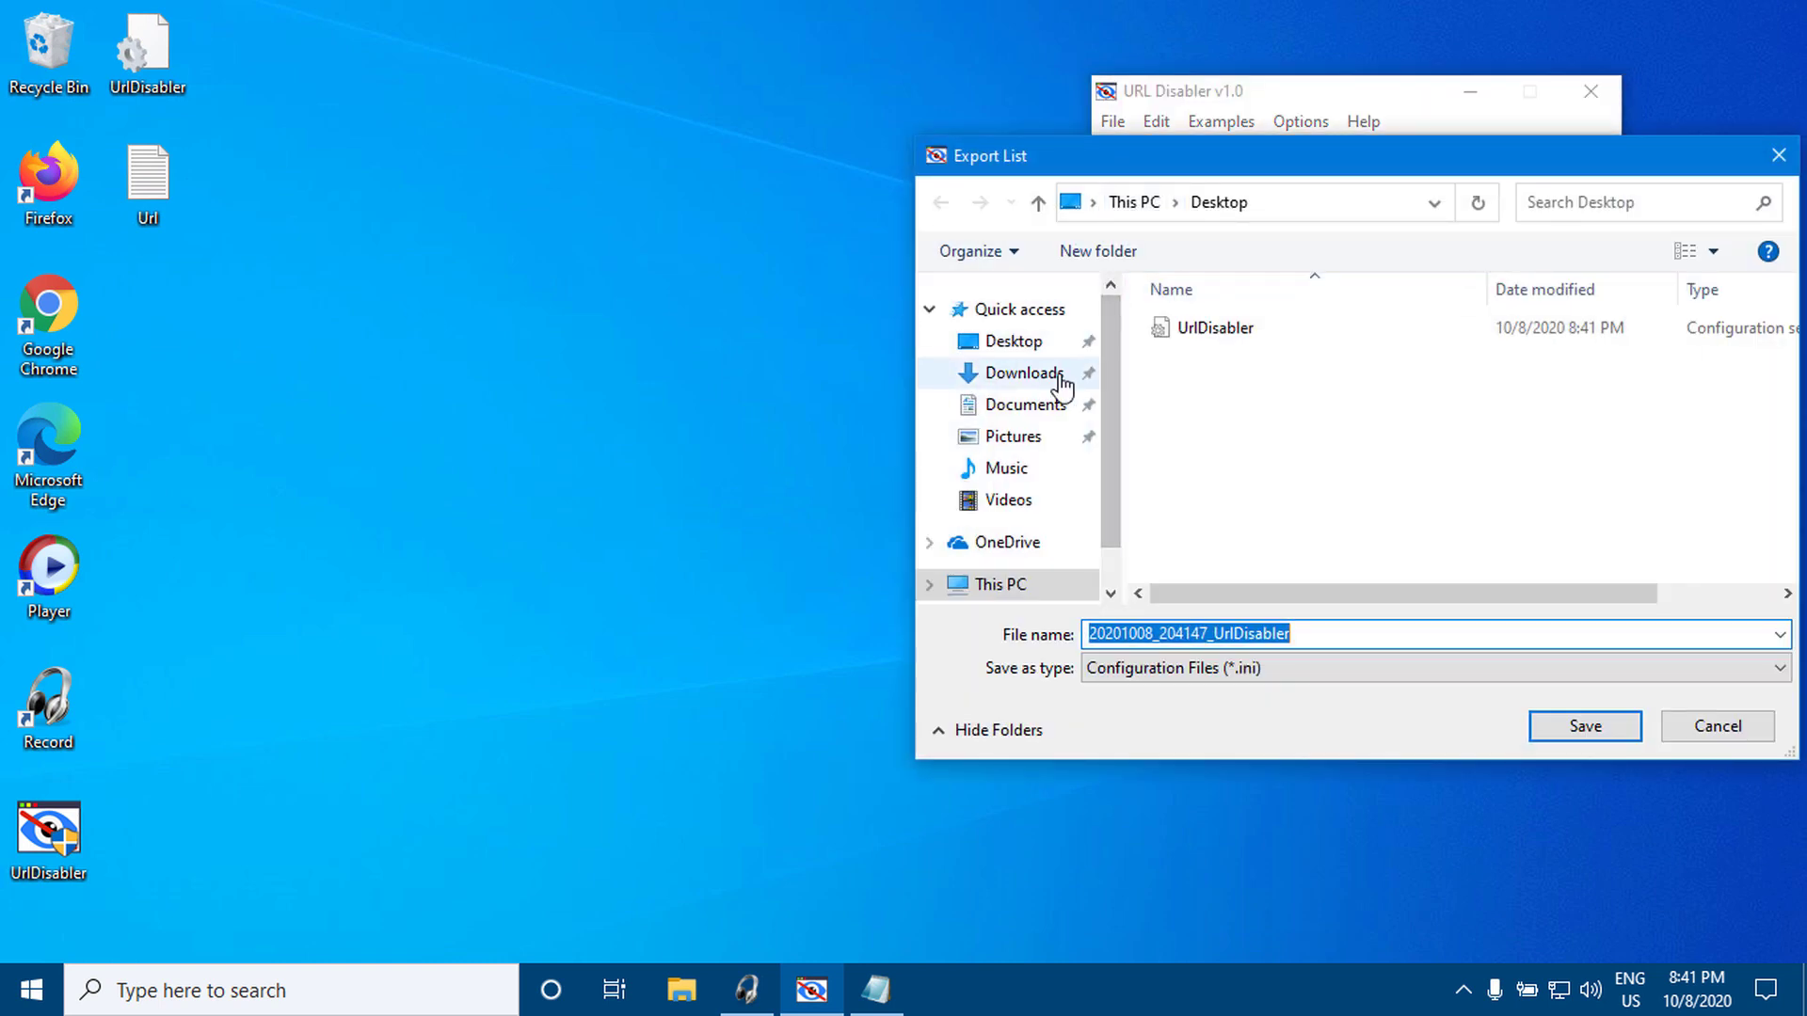
{"action": "left_click", "coordinate": [1060, 377]}
{"action": "left_click", "coordinate": [1037, 346]}
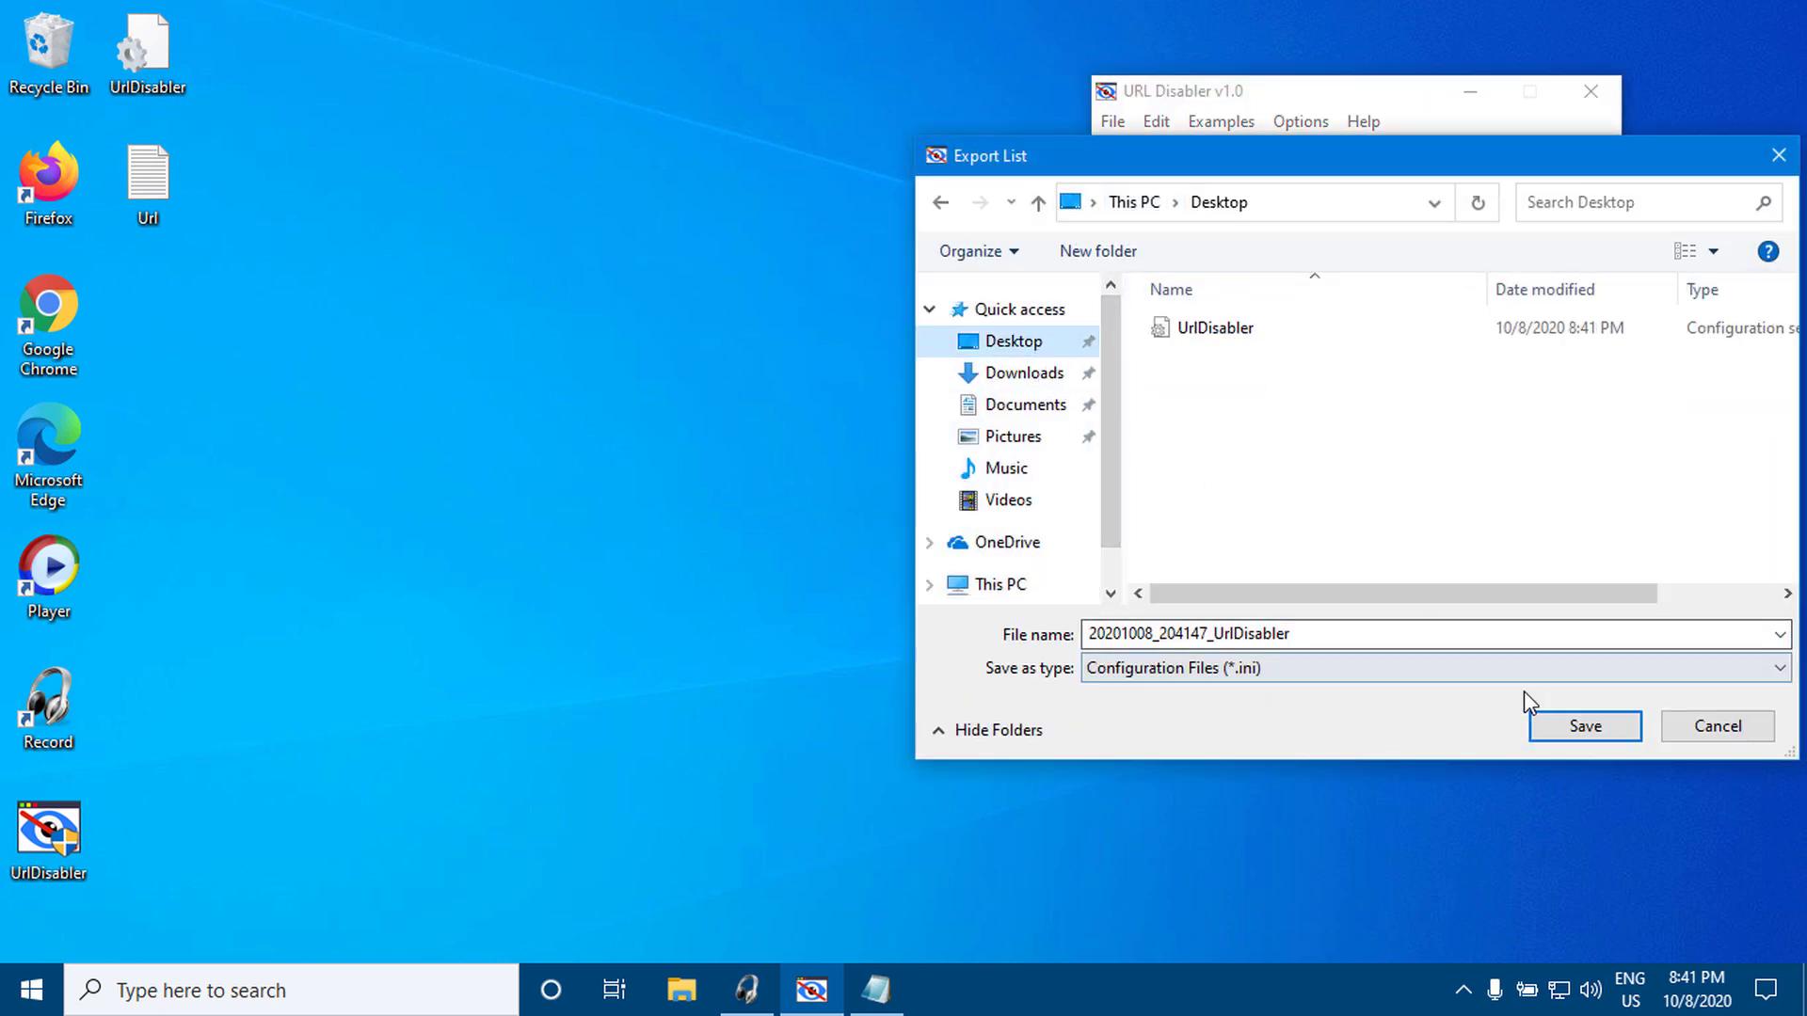
{"action": "left_click", "coordinate": [1543, 732]}
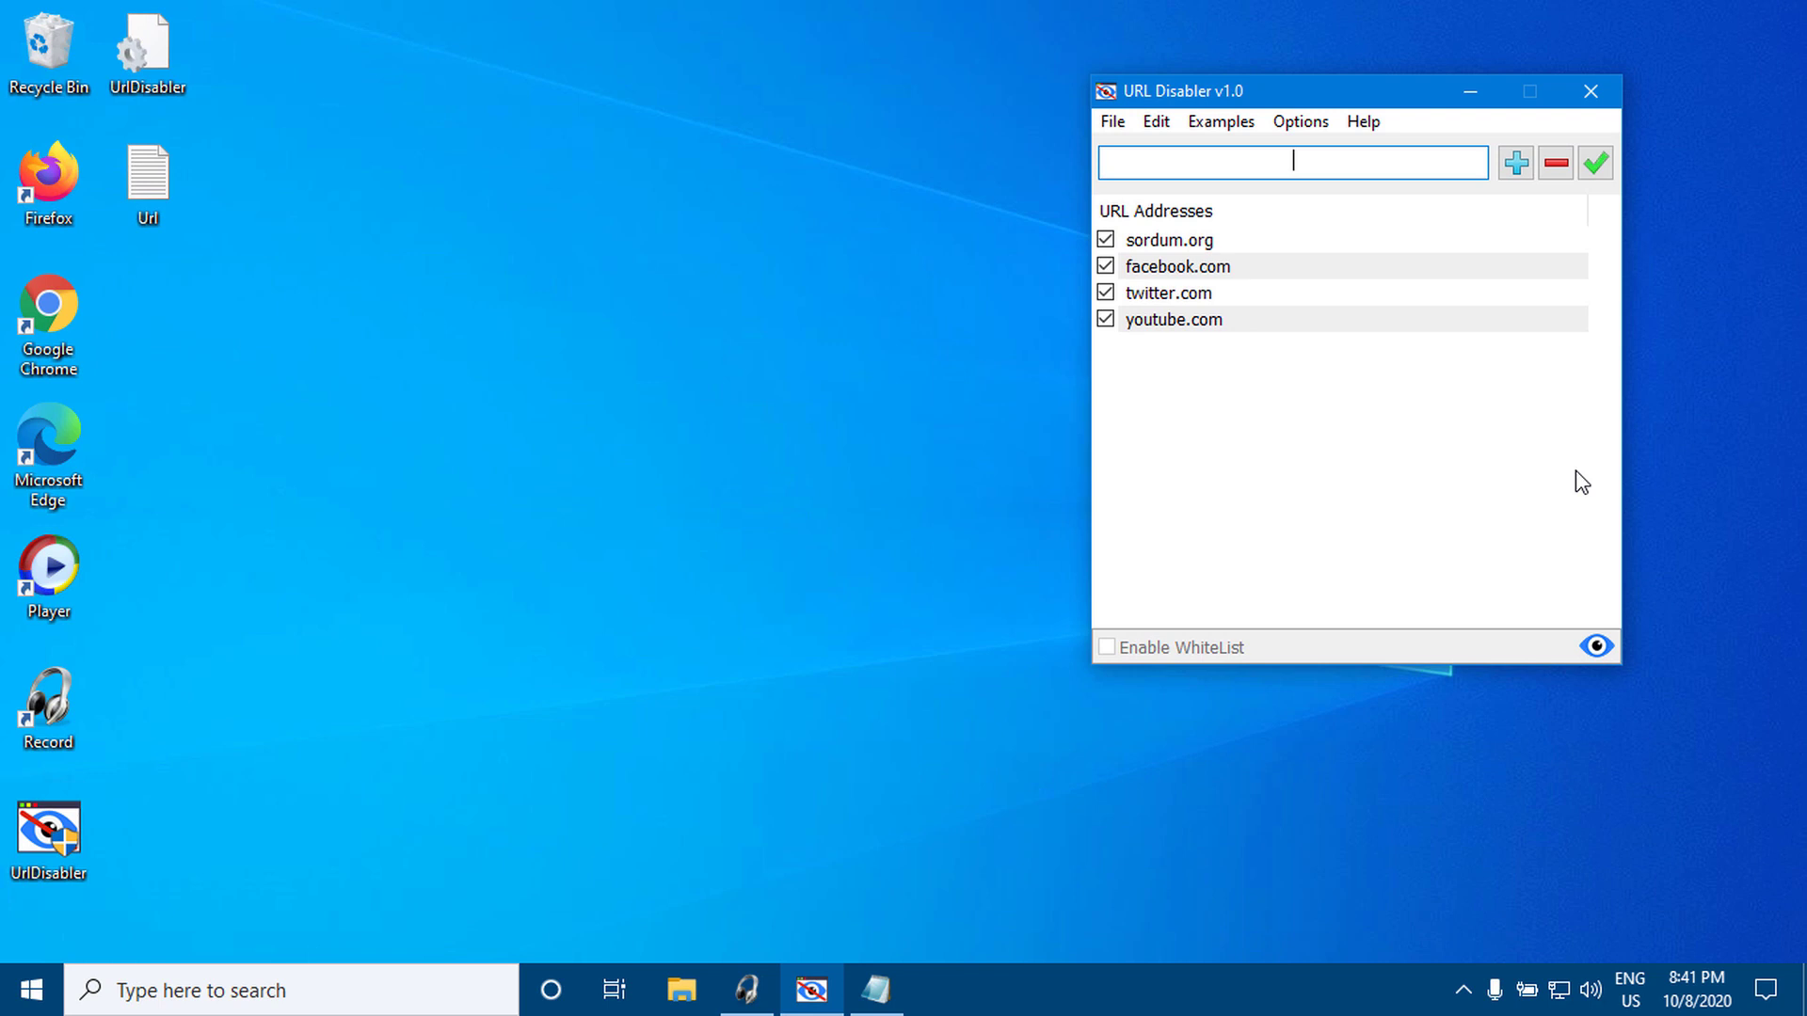
- Select all four URLs, remove them, and save the emptied list
{"action": "right_click", "coordinate": [1223, 355]}
{"action": "left_click", "coordinate": [1268, 376]}
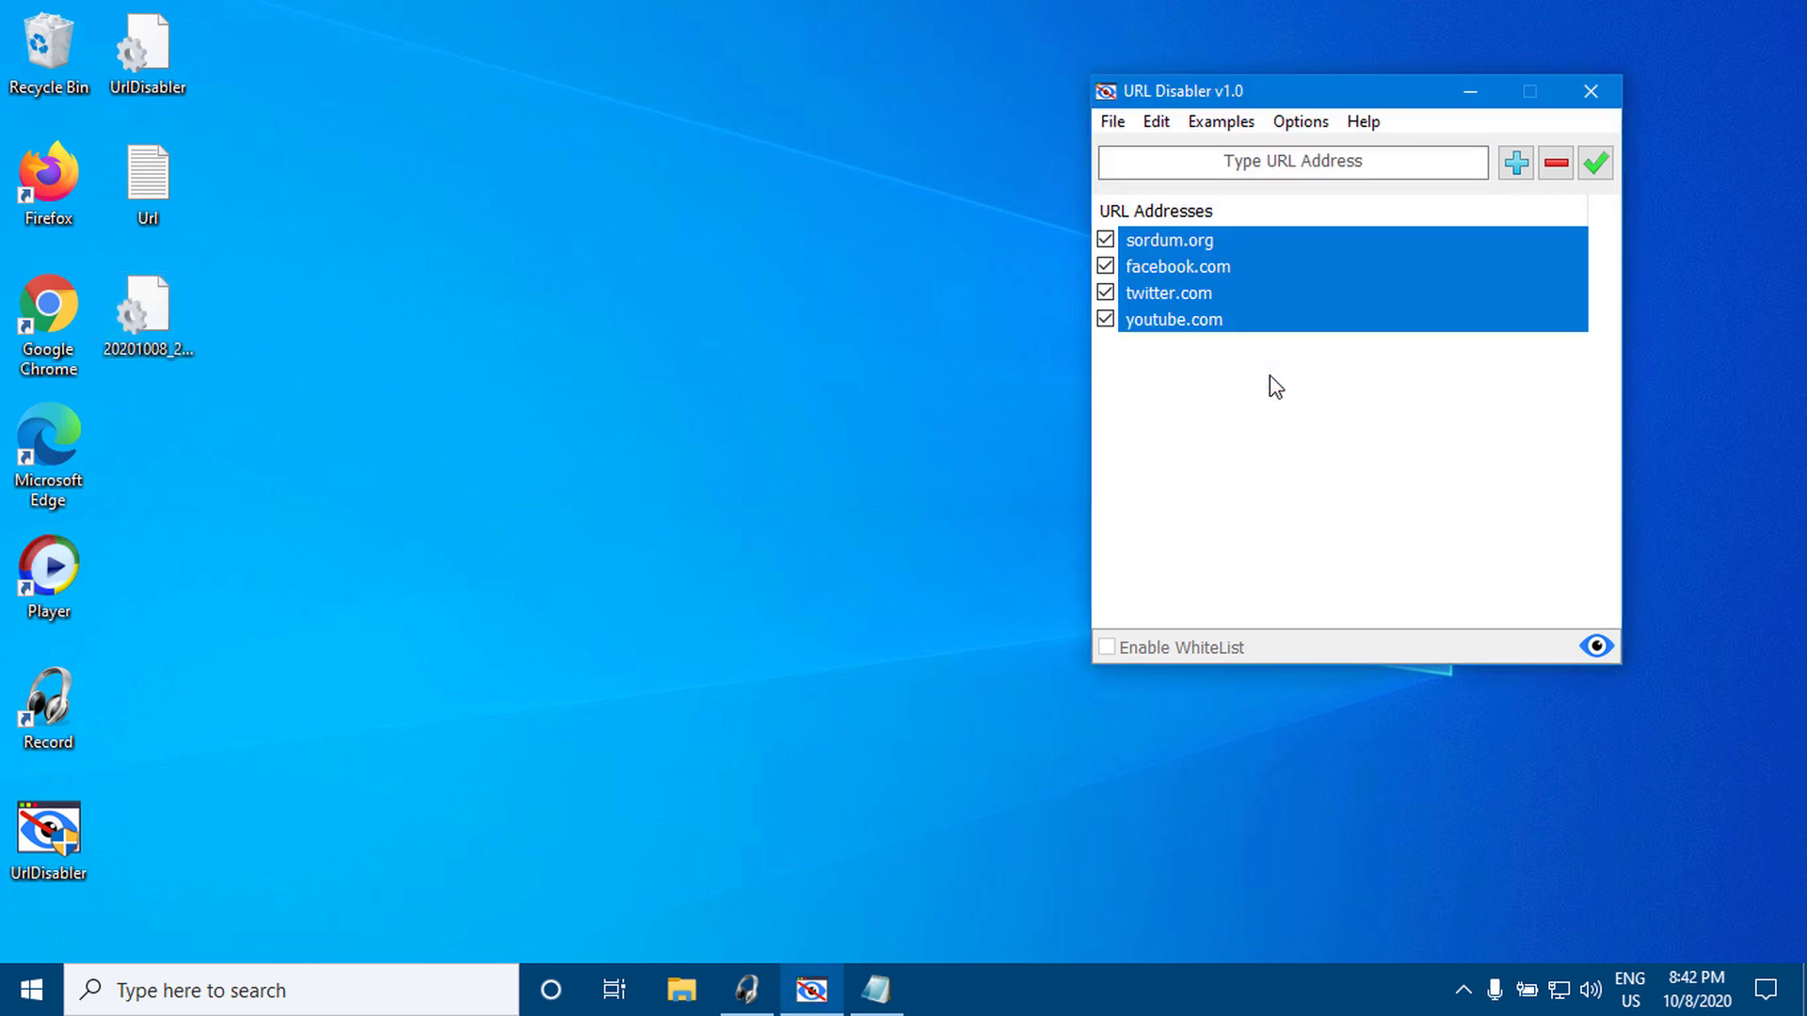
{"action": "left_click", "coordinate": [1557, 164]}
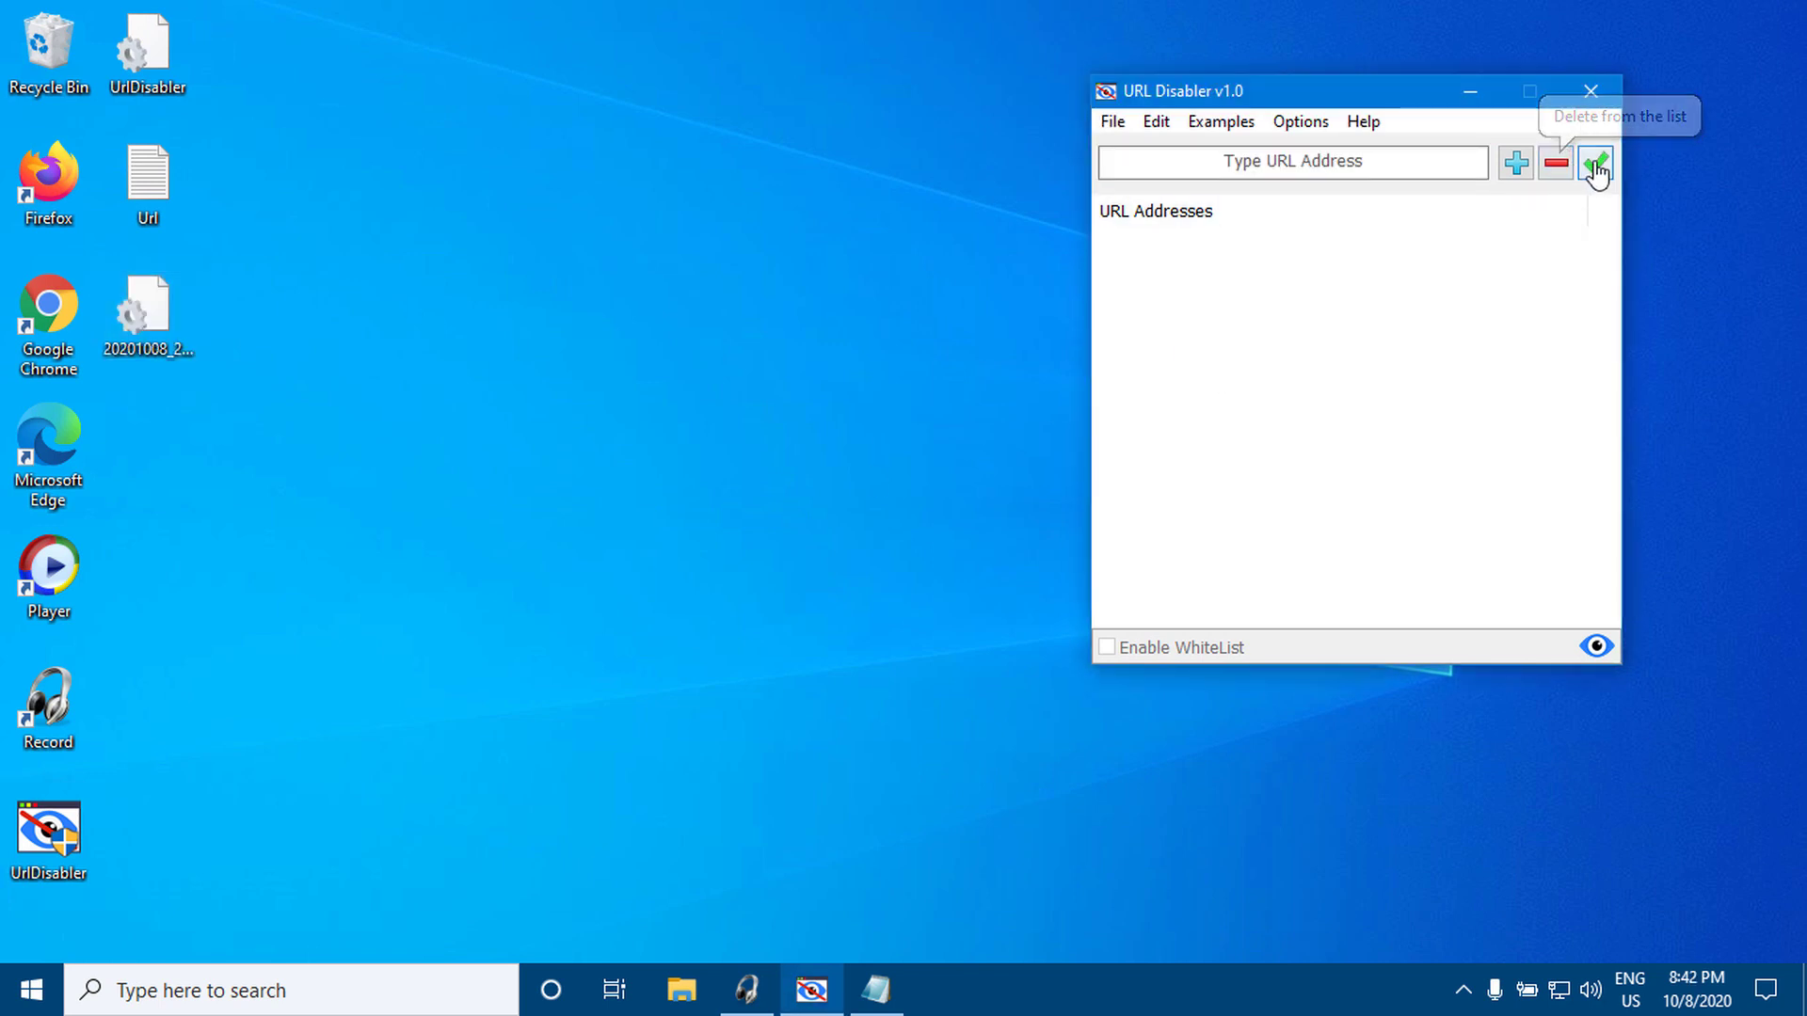
{"action": "left_click", "coordinate": [1597, 166]}
{"action": "left_click", "coordinate": [1095, 582]}
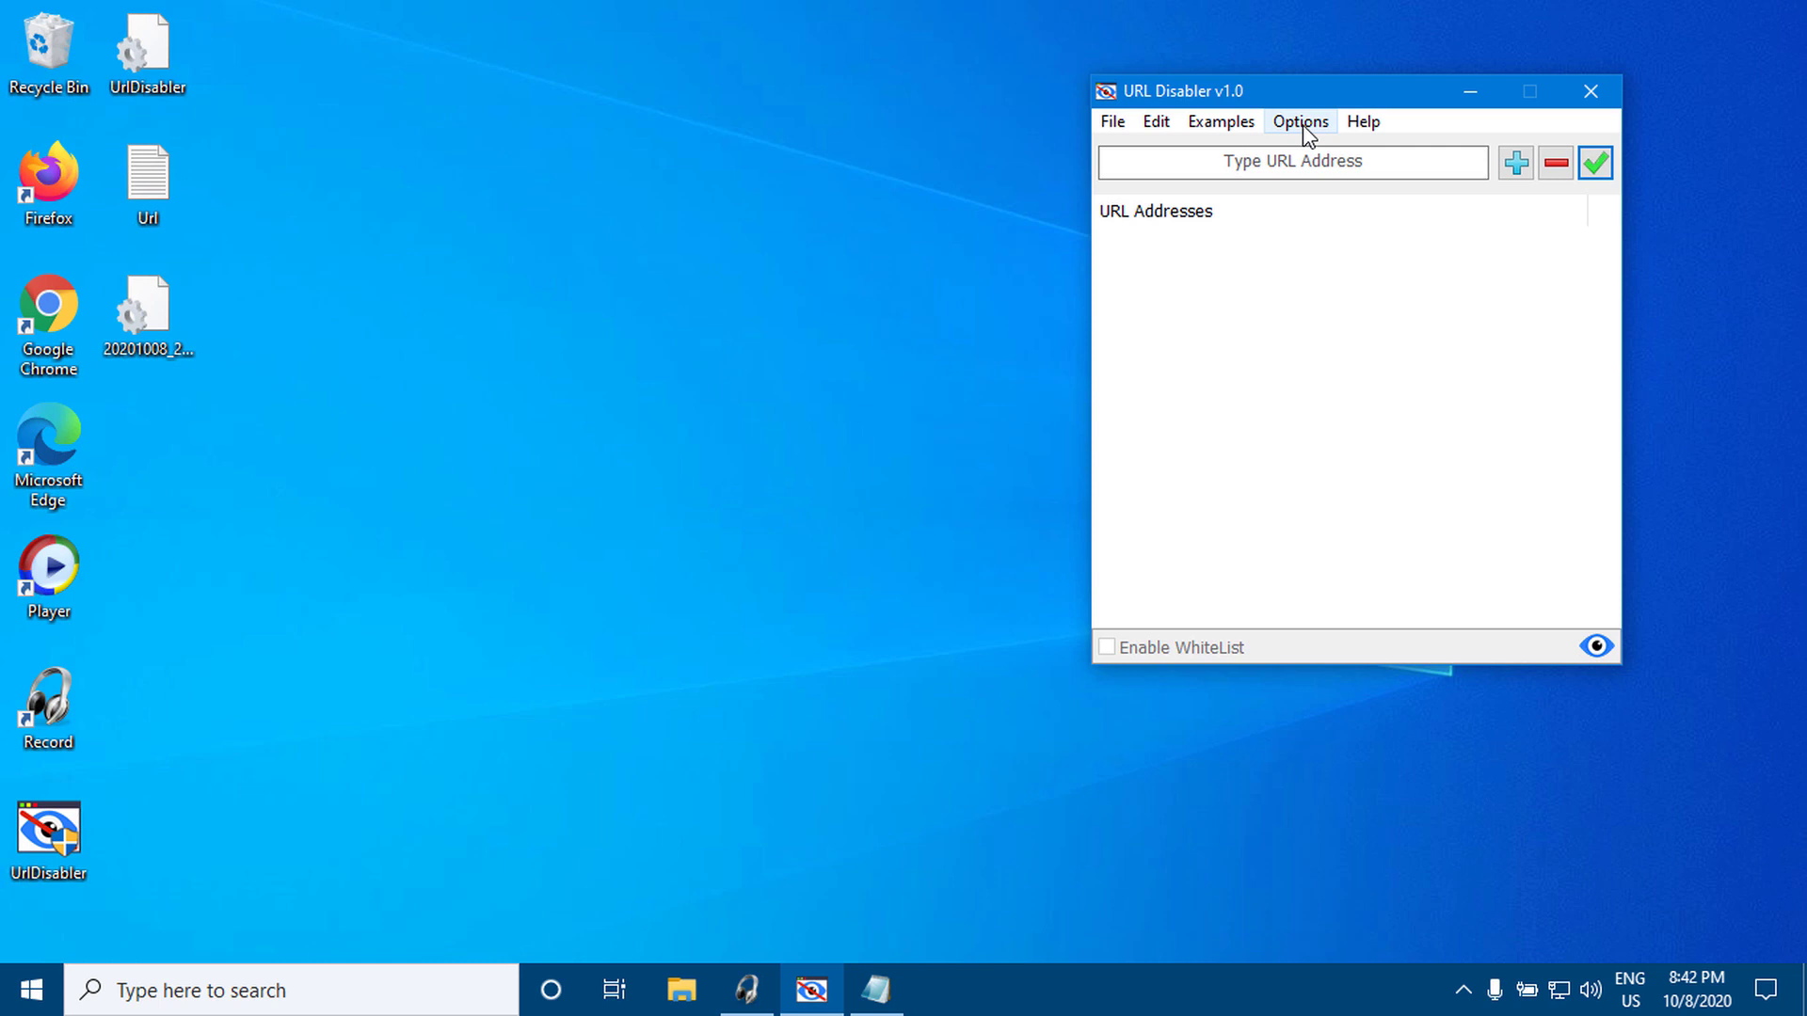
- Turn on Disable Chrome Download in Options, then launch Chrome from its desktop icon
{"action": "left_click", "coordinate": [1302, 124]}
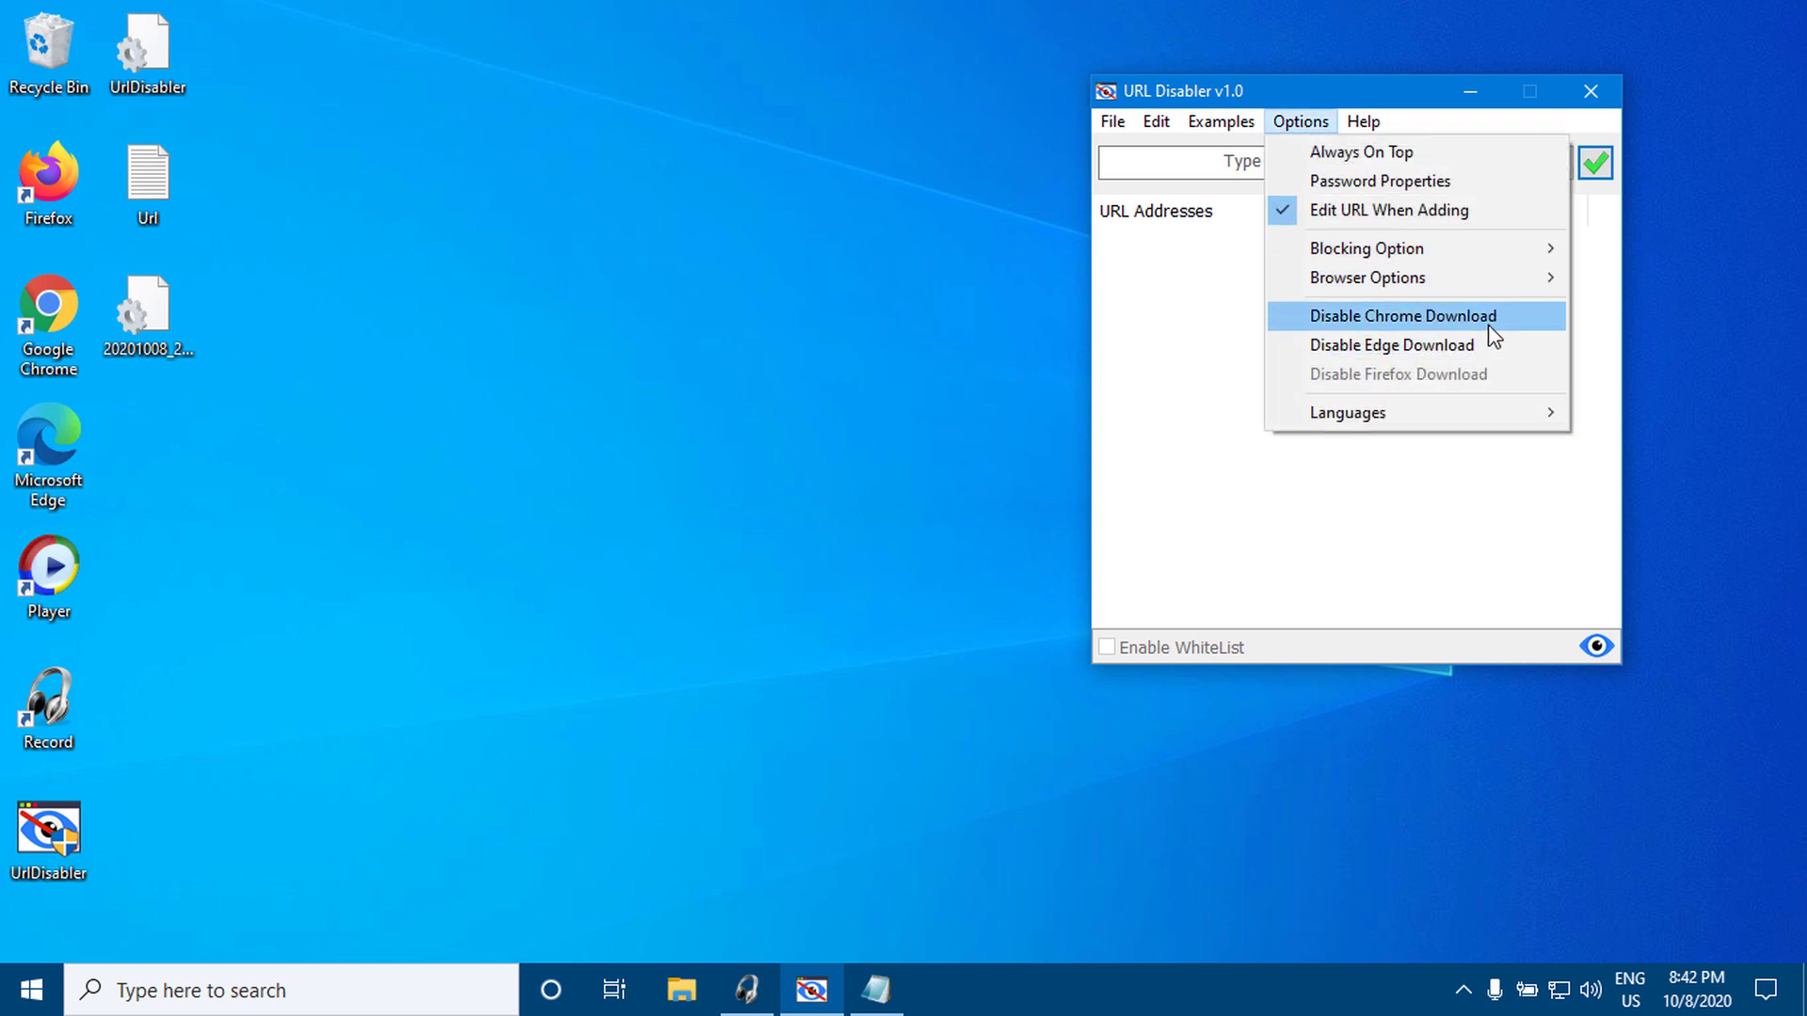
{"action": "left_click", "coordinate": [1489, 327]}
{"action": "left_click", "coordinate": [1281, 122]}
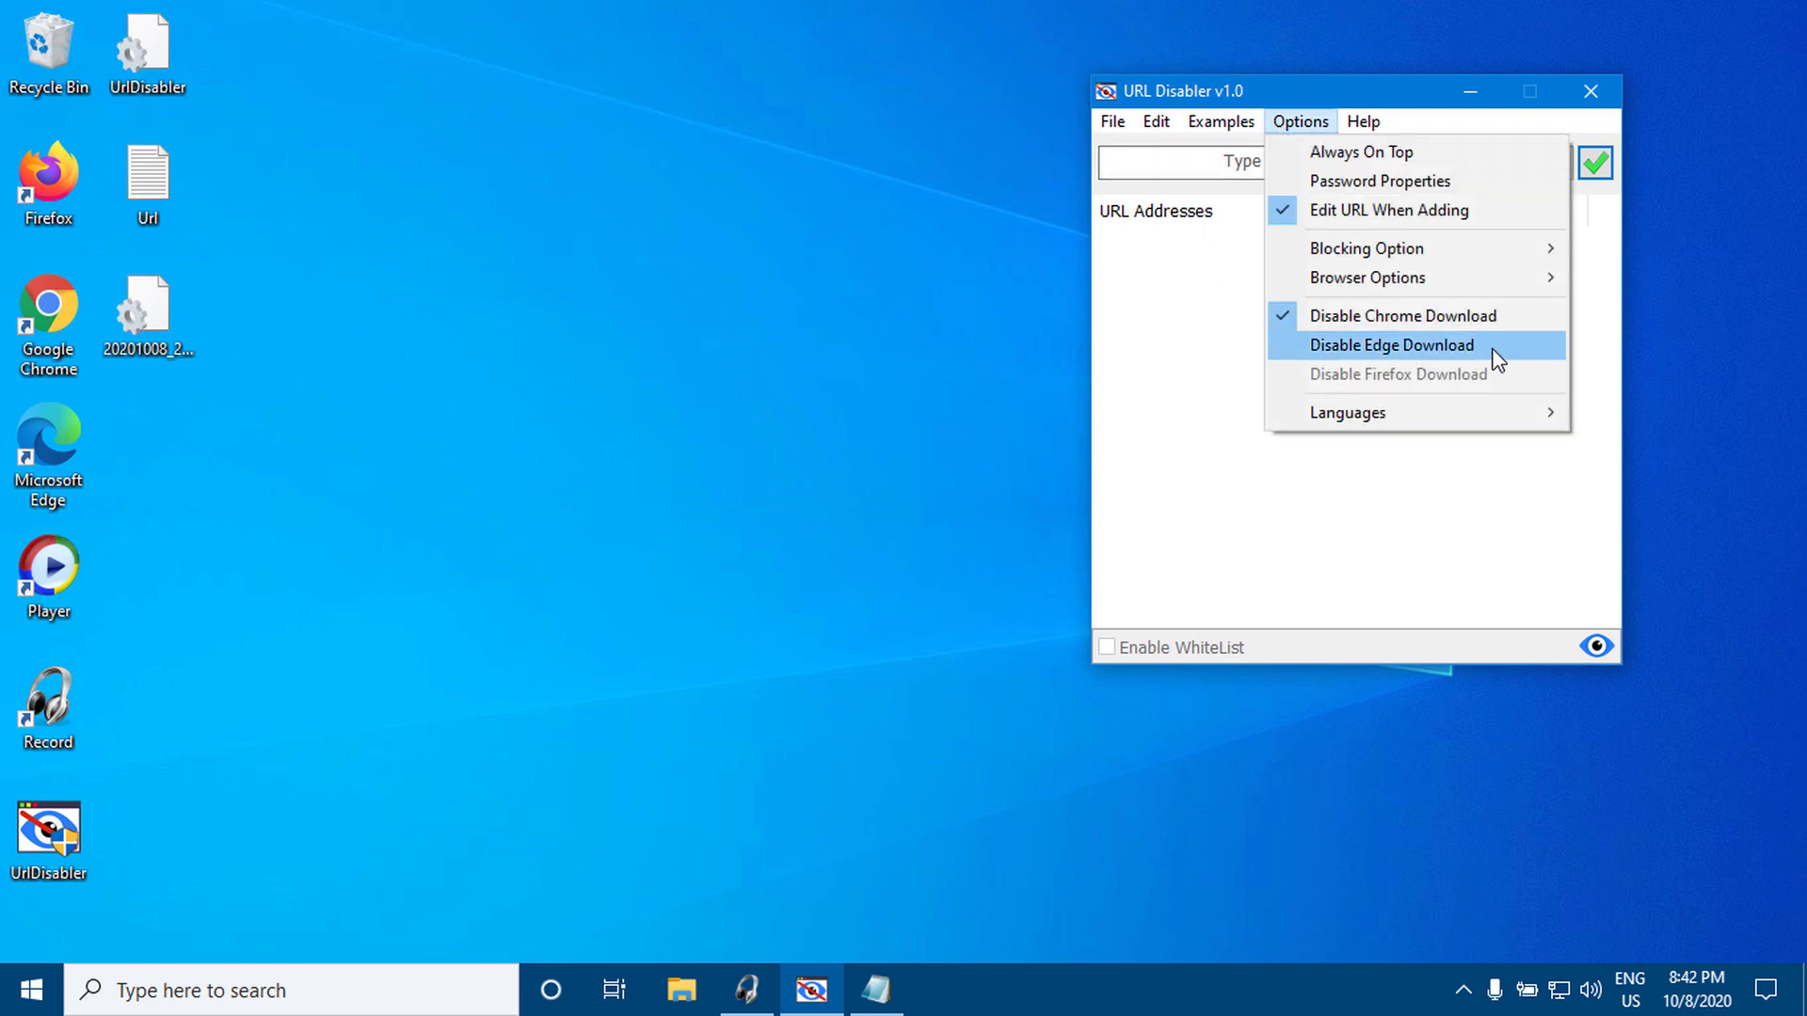
{"action": "left_click", "coordinate": [155, 325]}
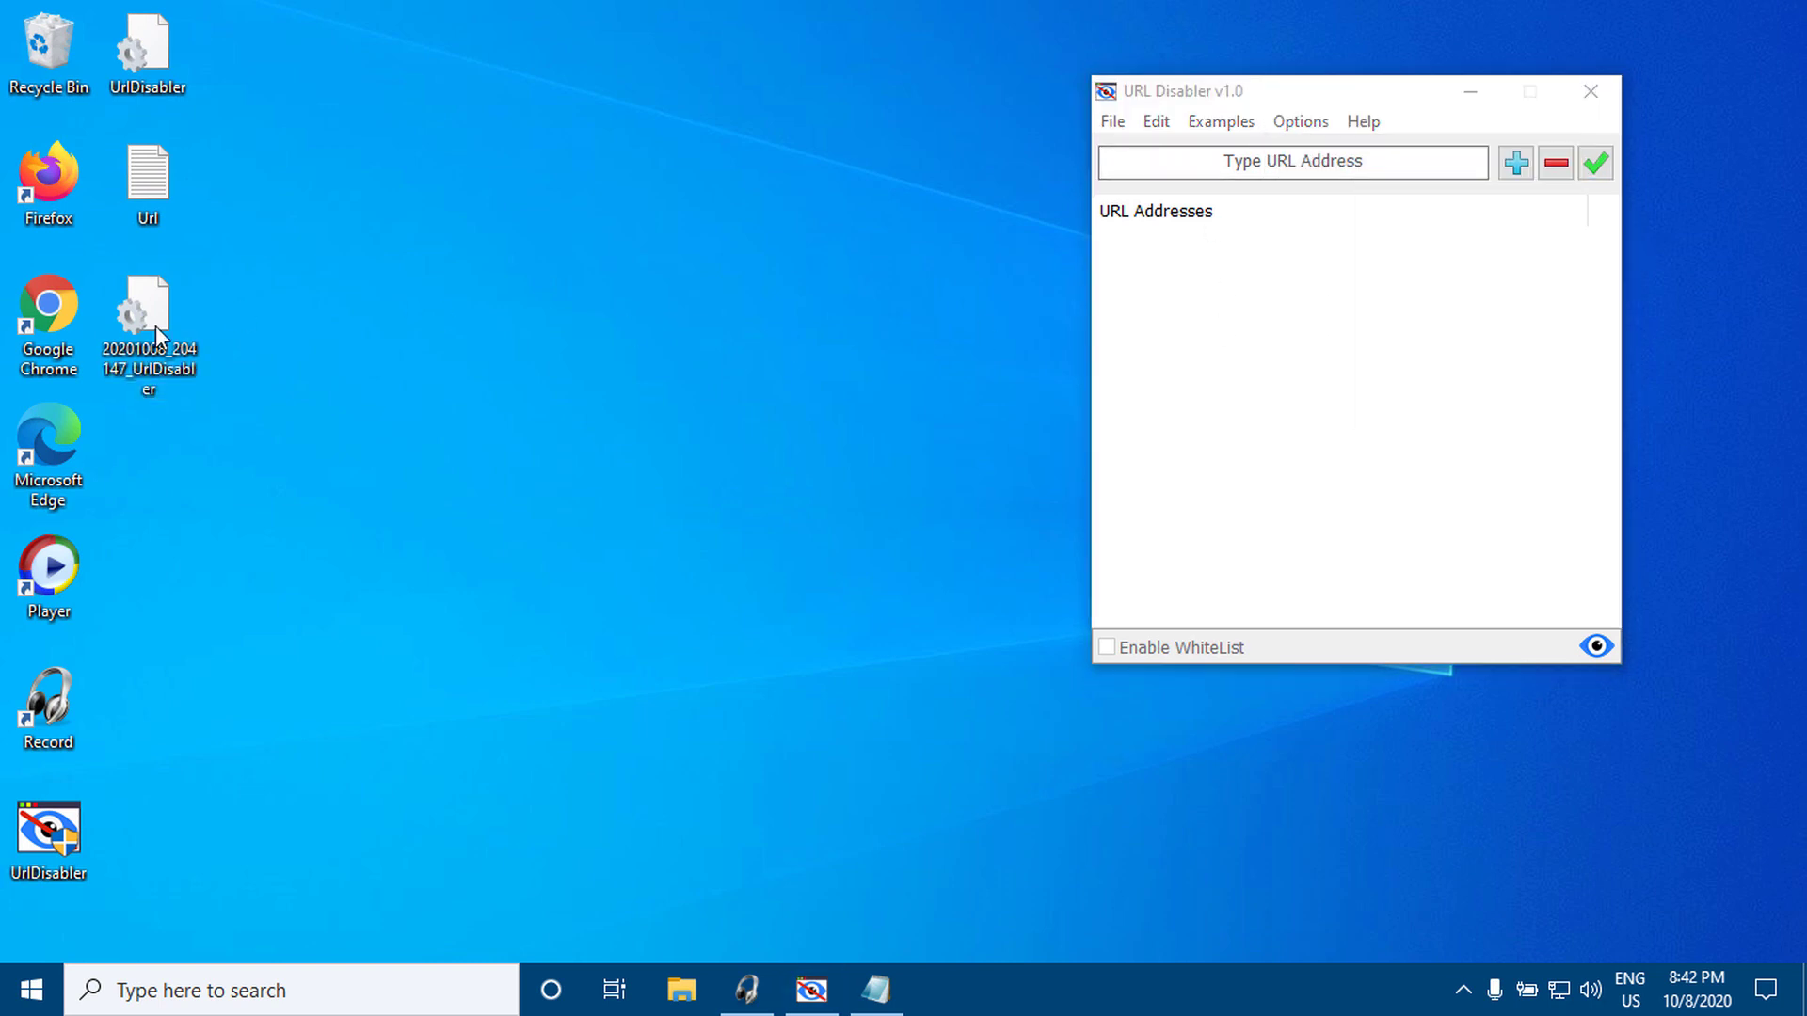
{"action": "double_click", "coordinate": [68, 324]}
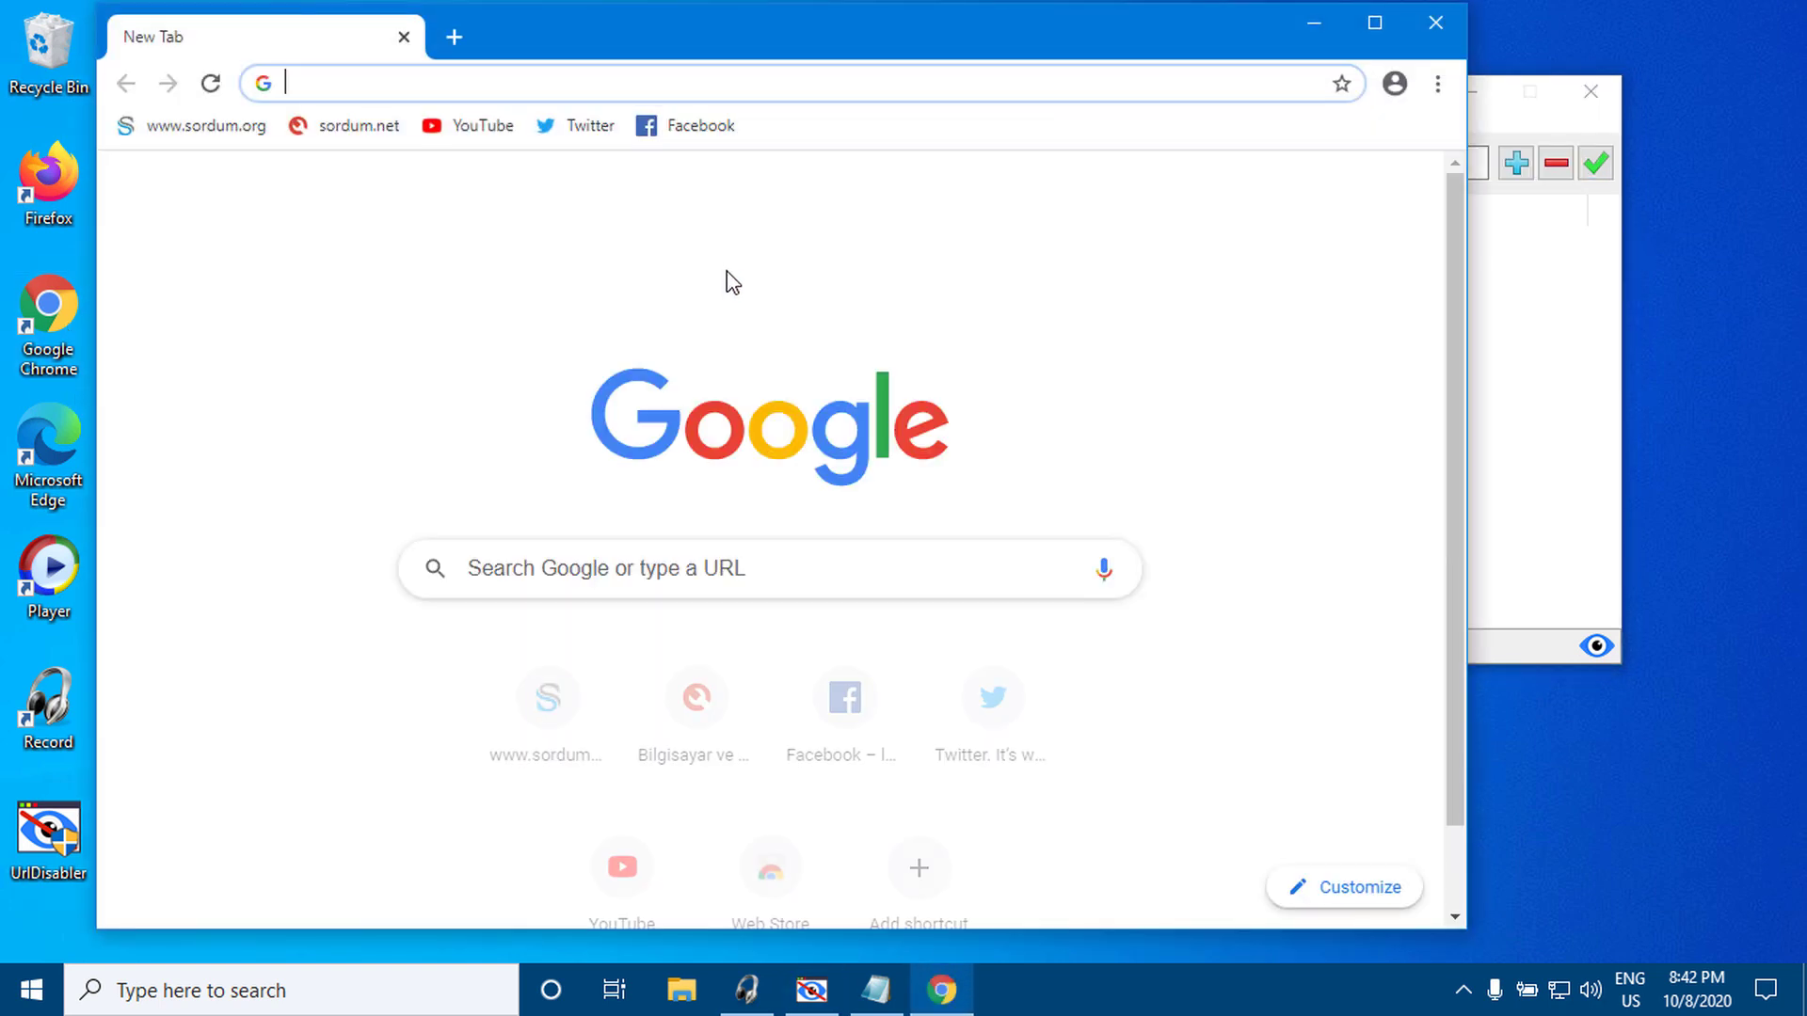
- Open the URL Disabler v1.0 post on sordum.org and try its download page, which is blocked
{"action": "left_click", "coordinate": [162, 128]}
{"action": "left_click", "coordinate": [1373, 24]}
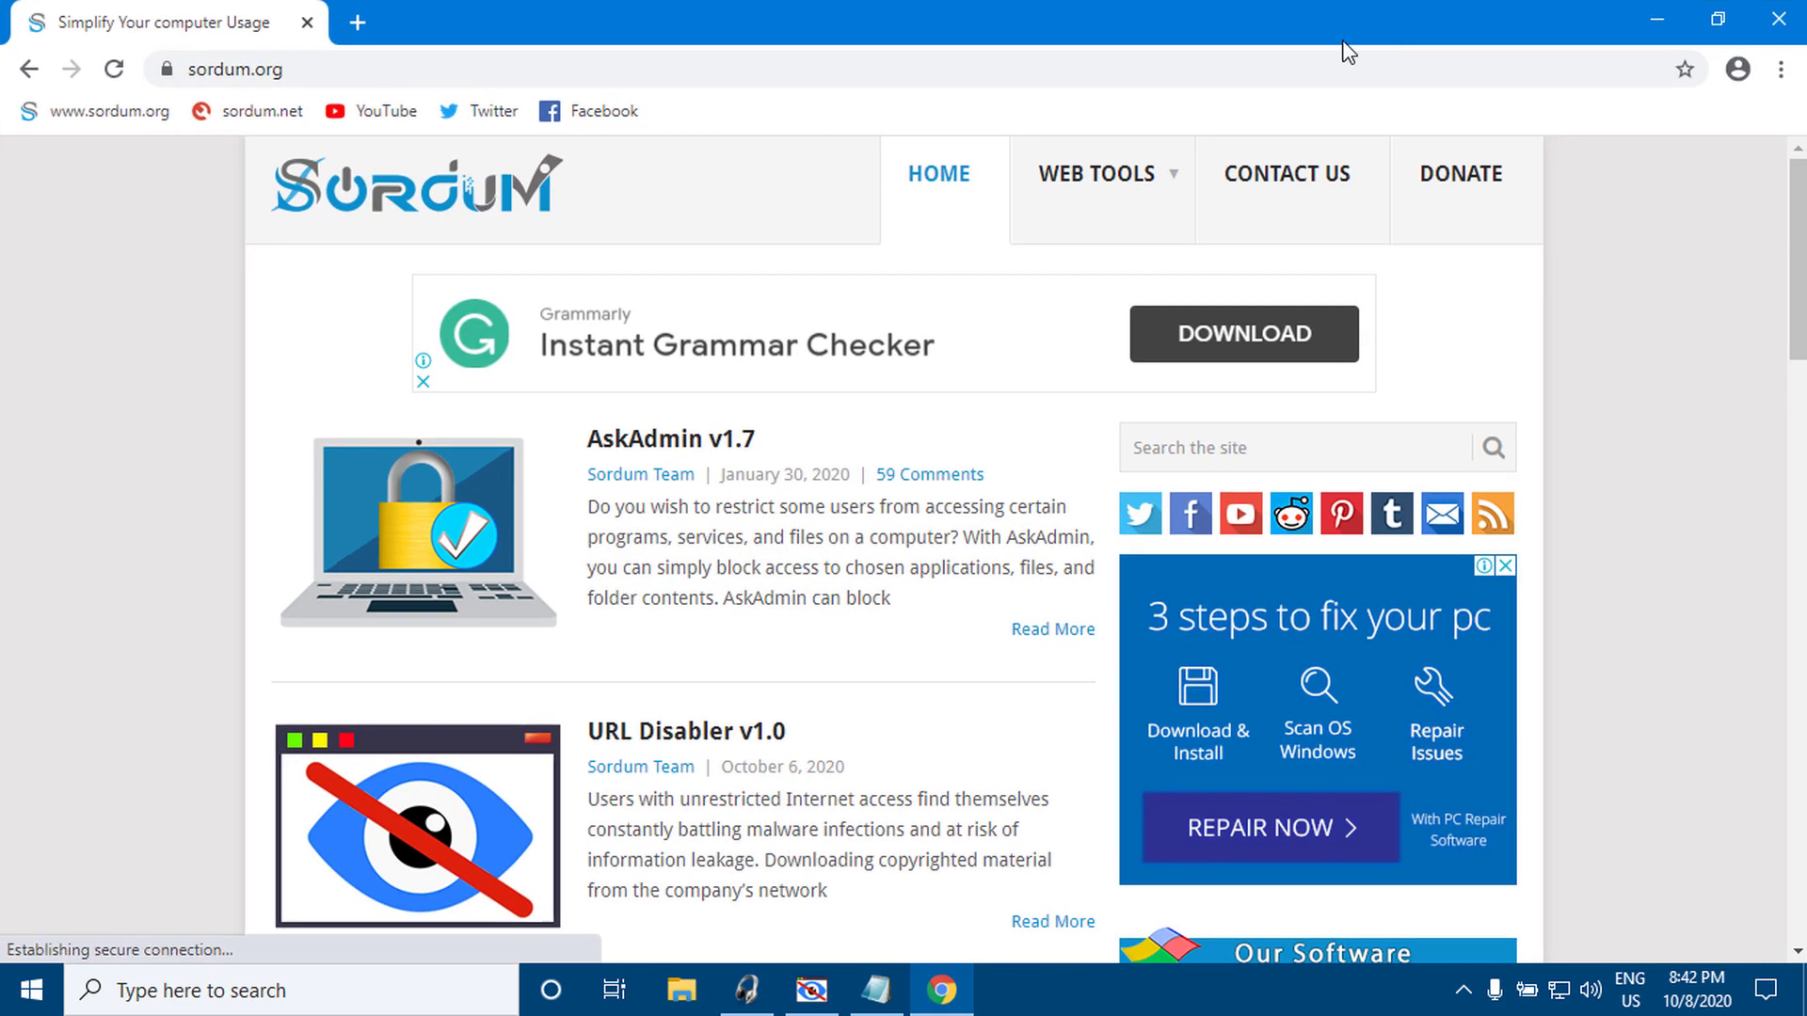
{"action": "scroll", "coordinate": [846, 612], "scroll_direction": "down", "scroll_amount": 3}
{"action": "left_click", "coordinate": [711, 493]}
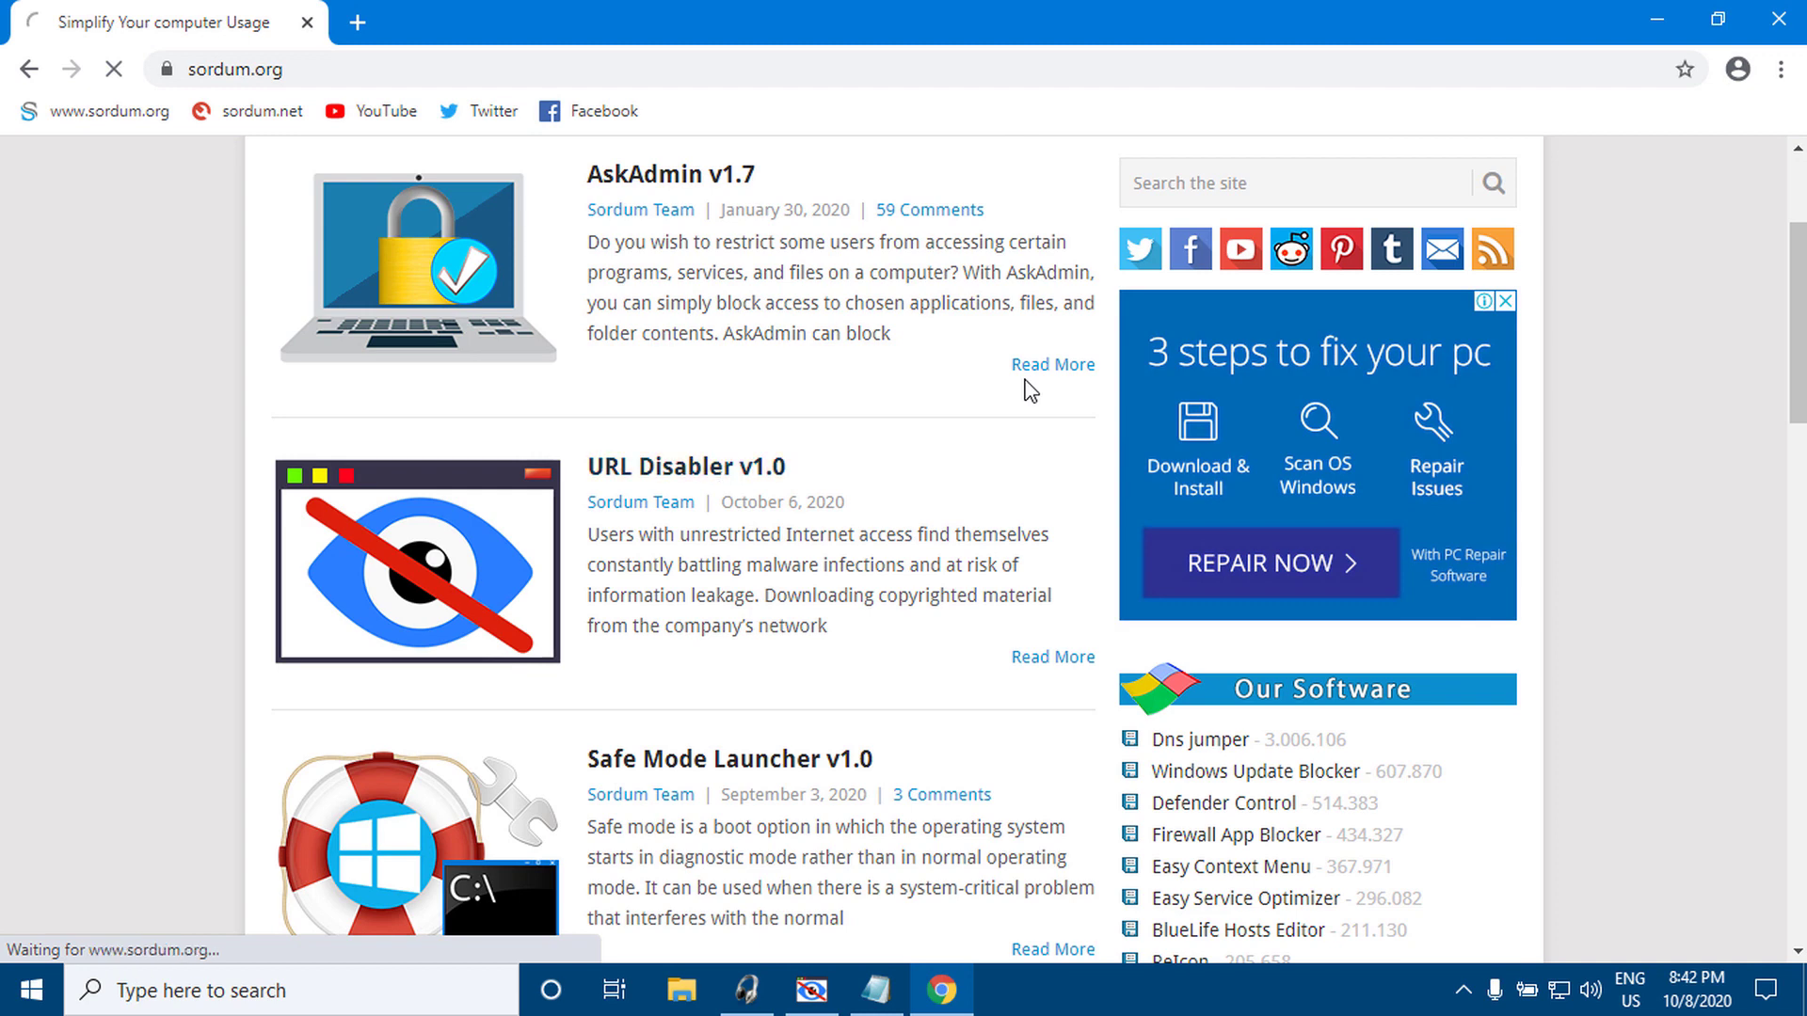
{"action": "scroll", "coordinate": [1041, 657], "scroll_direction": "down", "scroll_amount": 15}
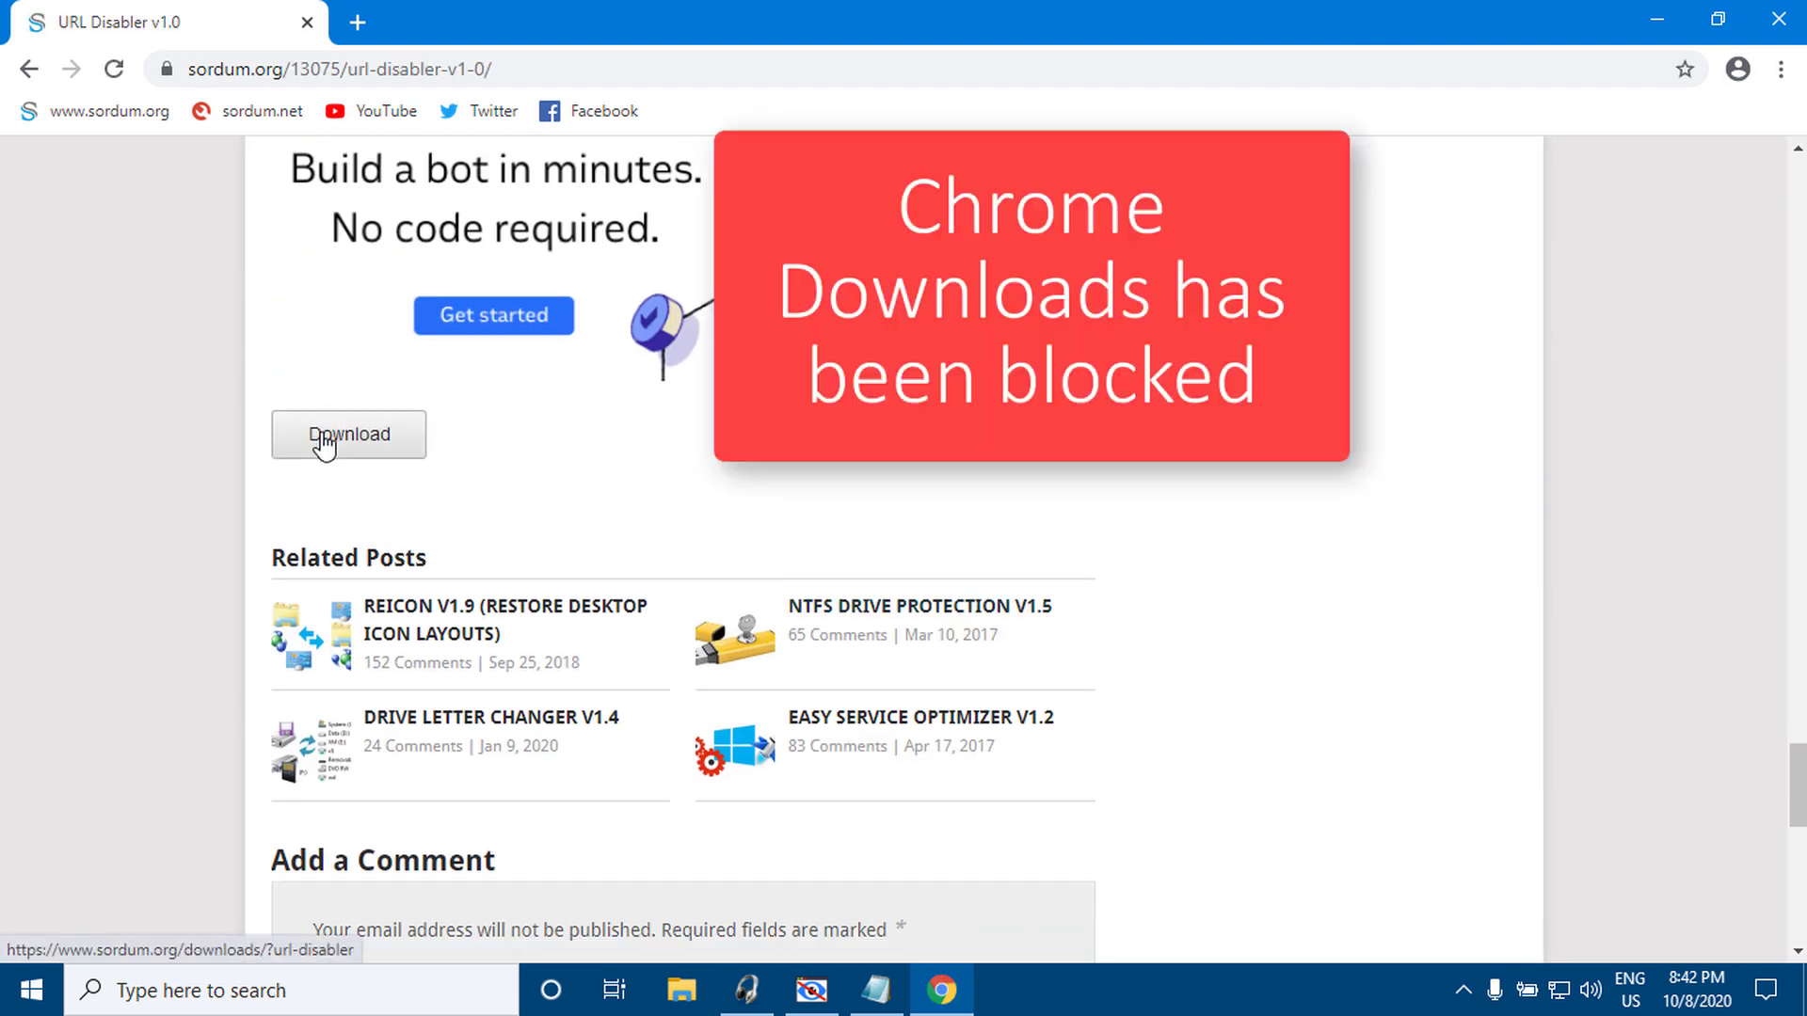
{"action": "left_click", "coordinate": [323, 434]}
{"action": "scroll", "coordinate": [1630, 477], "scroll_direction": "down", "scroll_amount": 10}
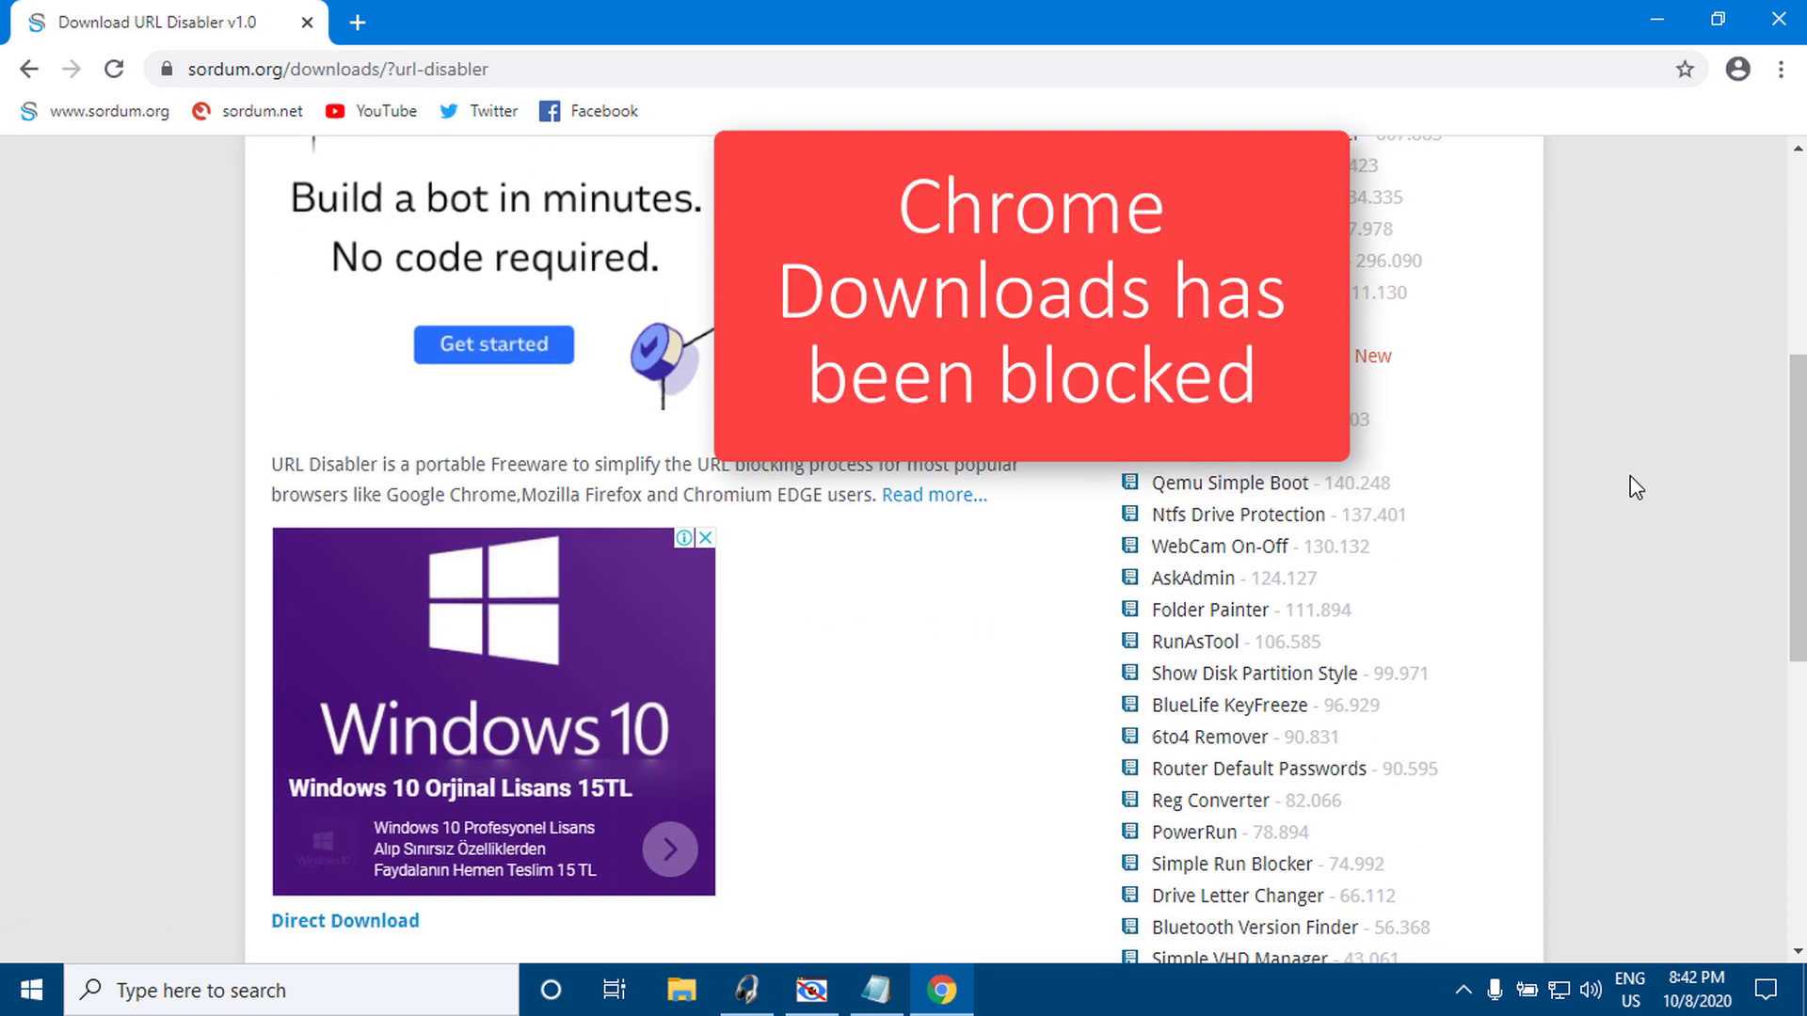
{"action": "scroll", "coordinate": [1630, 477], "scroll_direction": "up", "scroll_amount": 3}
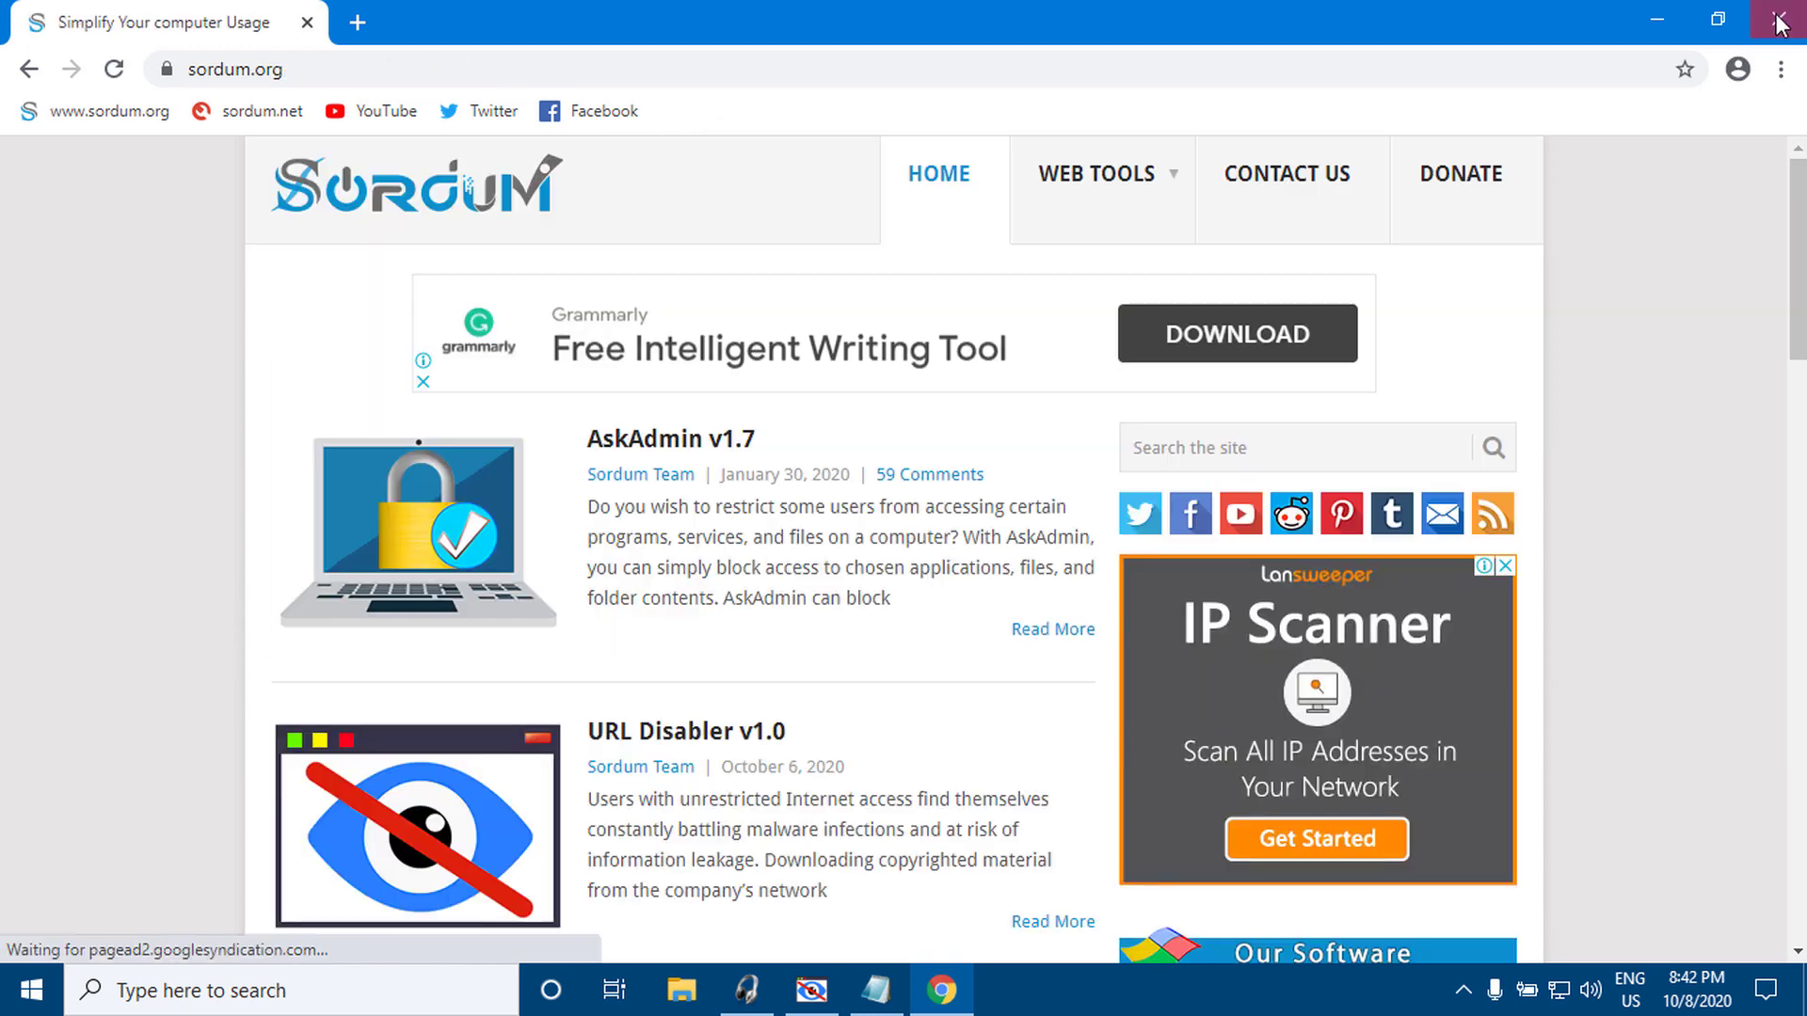
- Restart Chrome, reopen the URL Disabler v1.0 article, and copy its web address
{"action": "left_click", "coordinate": [1778, 18]}
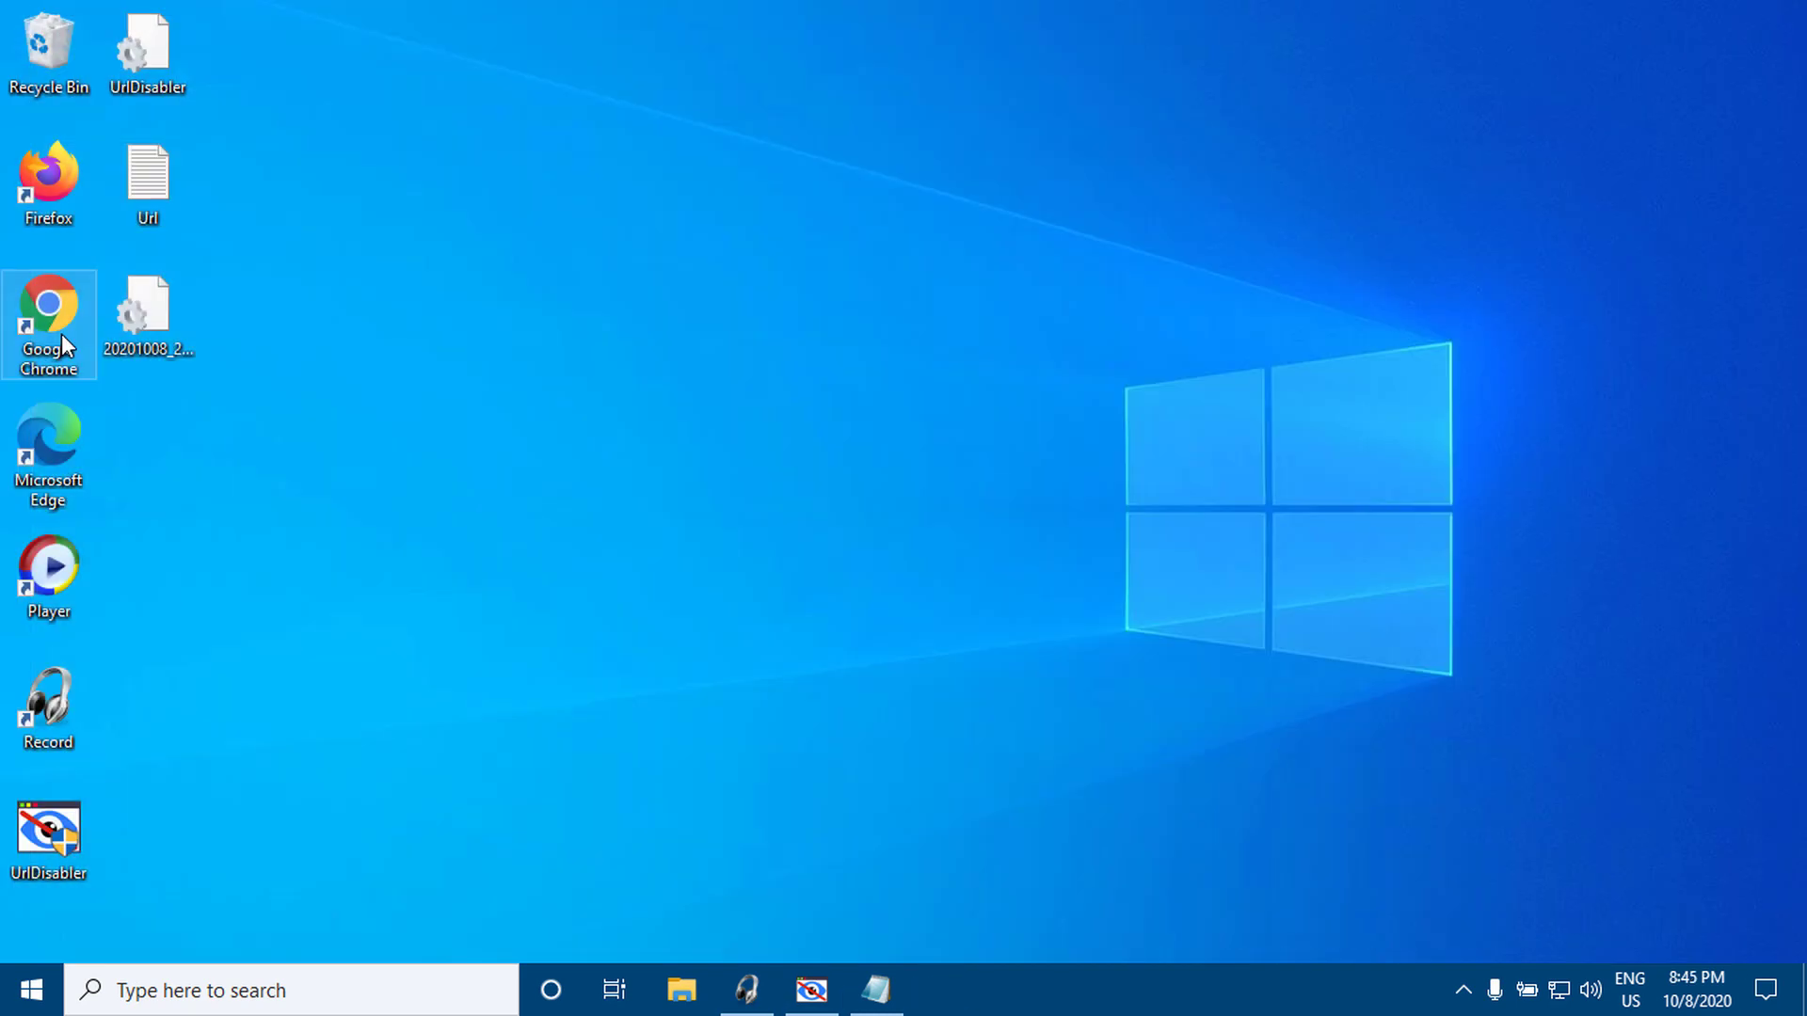
{"action": "double_click", "coordinate": [61, 333]}
{"action": "left_click", "coordinate": [94, 111]}
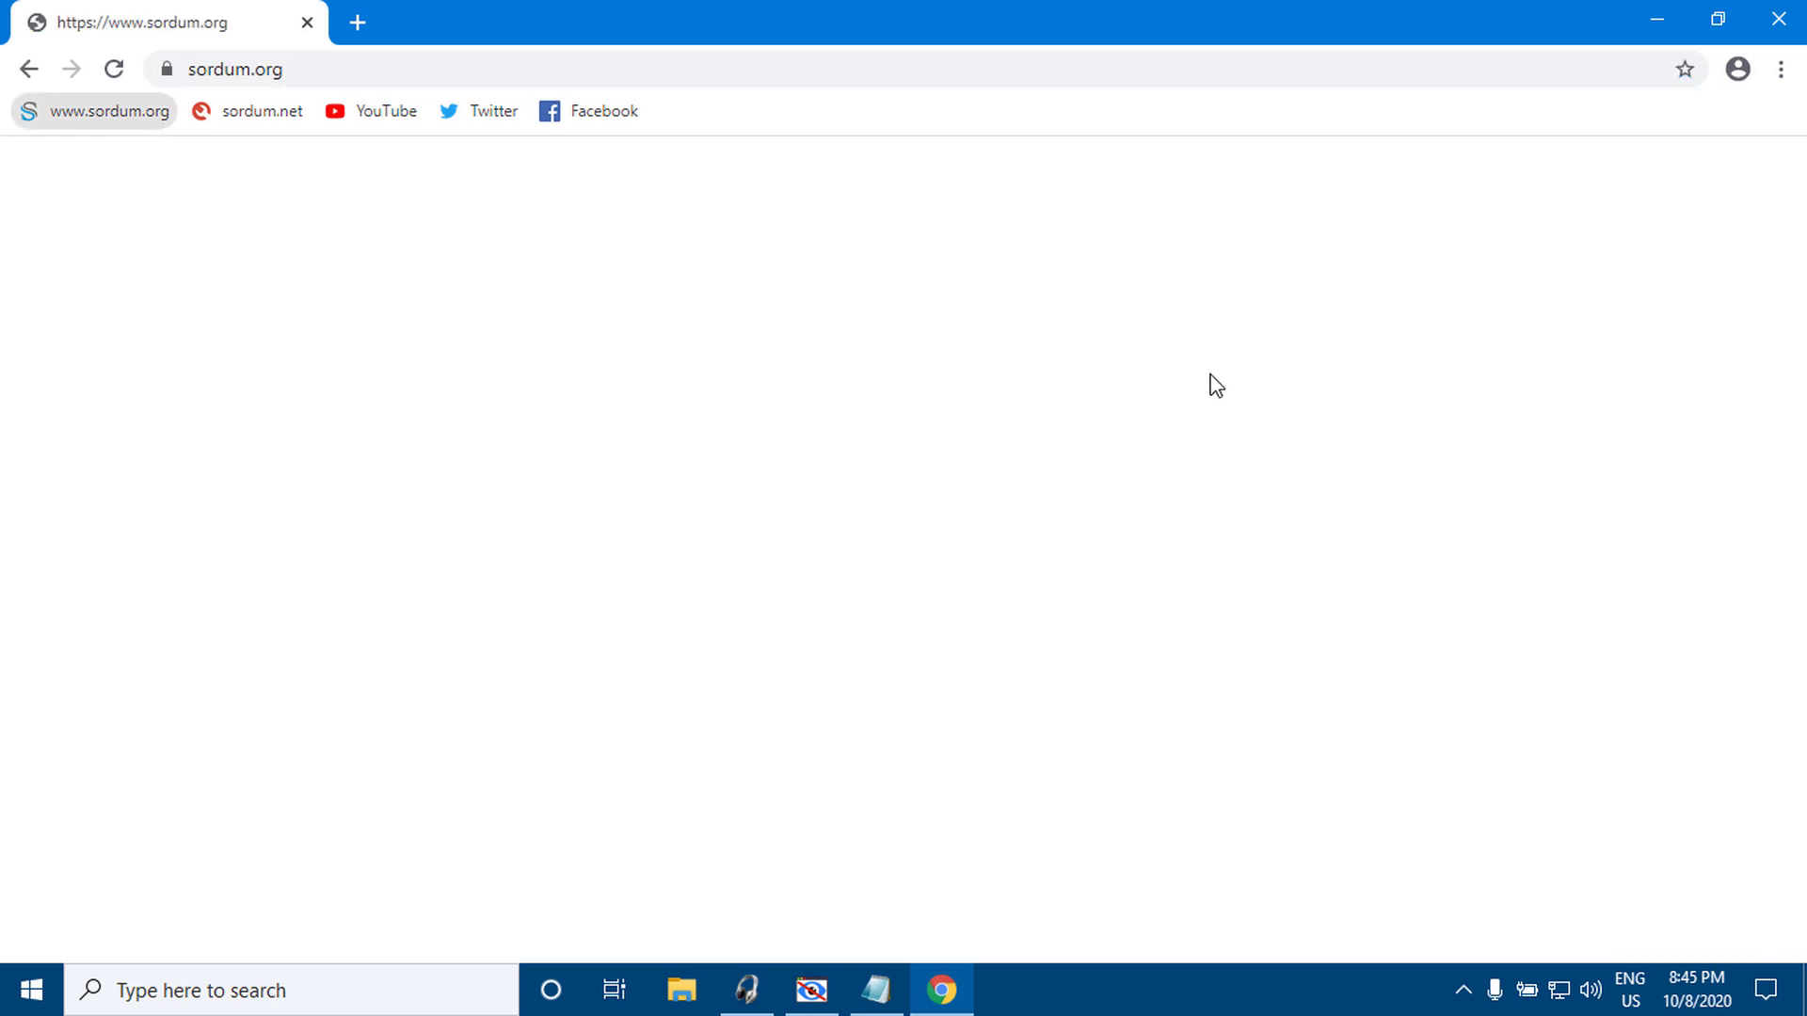
{"action": "left_click", "coordinate": [757, 727]}
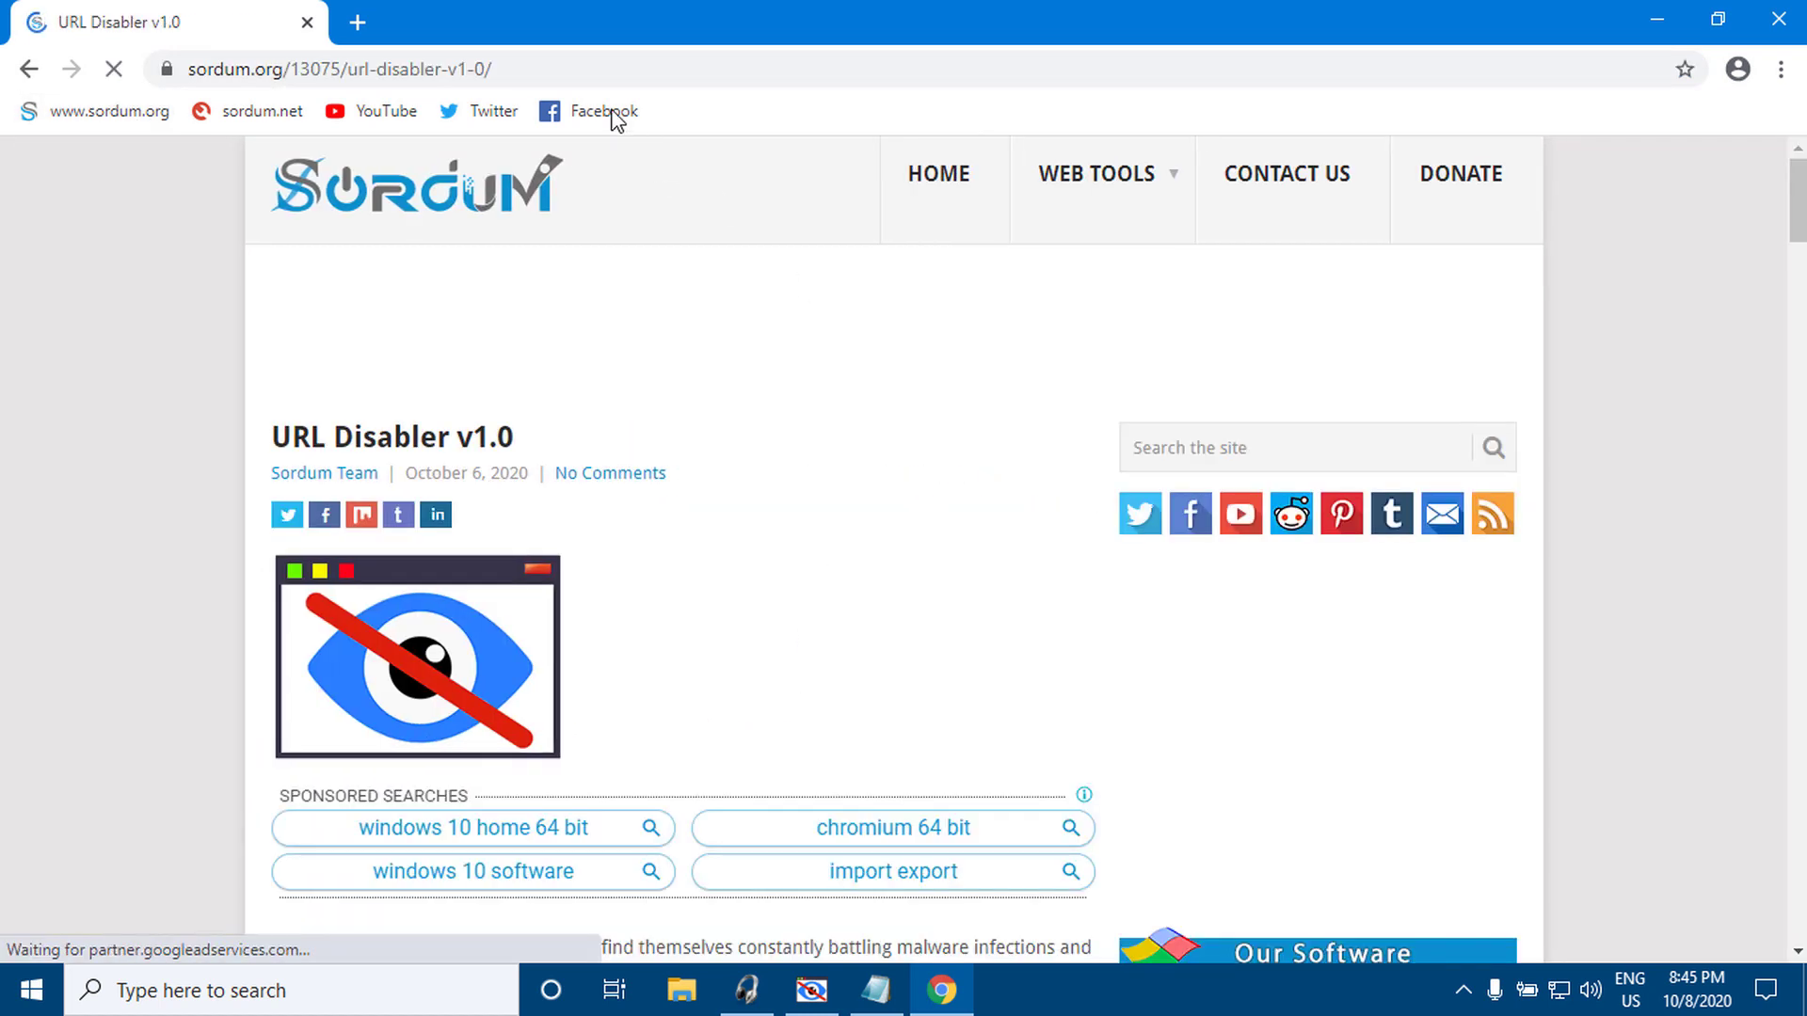
{"action": "left_click", "coordinate": [515, 70]}
{"action": "right_click", "coordinate": [508, 71]}
{"action": "left_click", "coordinate": [584, 209]}
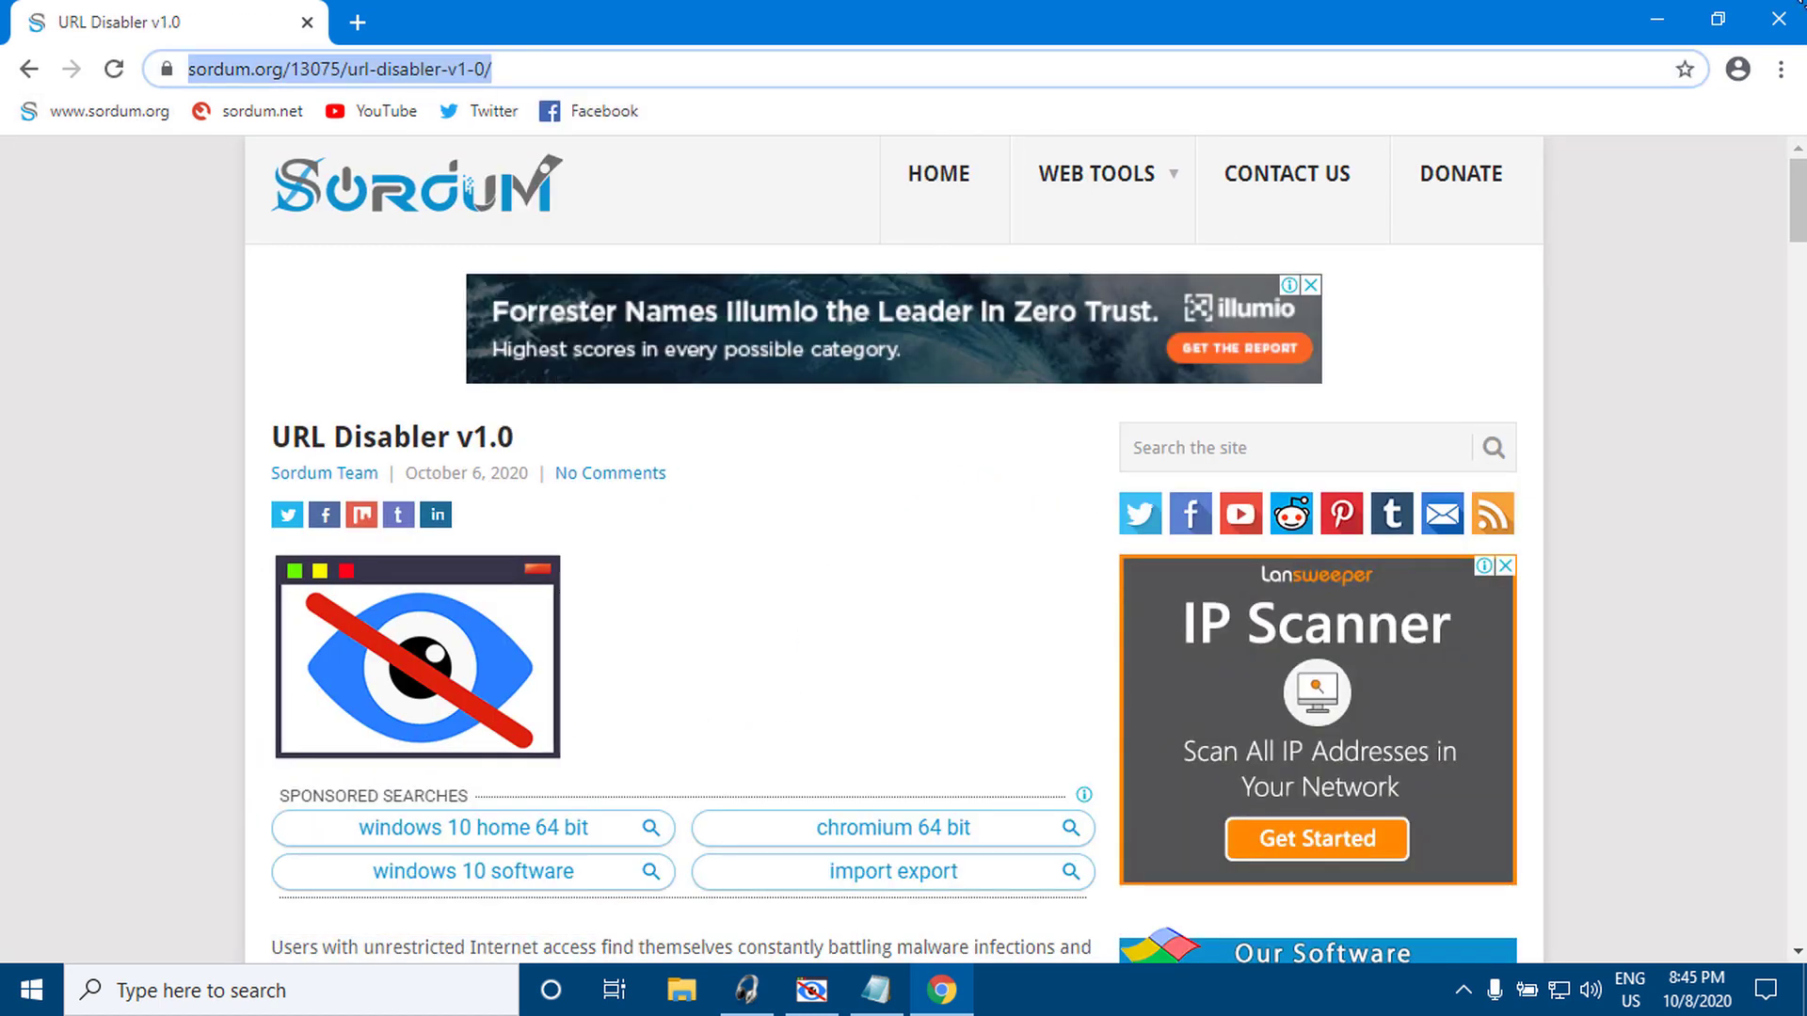
- Paste the copied sordum.org/13075/url-disabler-v1-0/ address into URL Disabler, add it, and save
{"action": "left_click", "coordinate": [1656, 19]}
{"action": "left_click", "coordinate": [811, 990]}
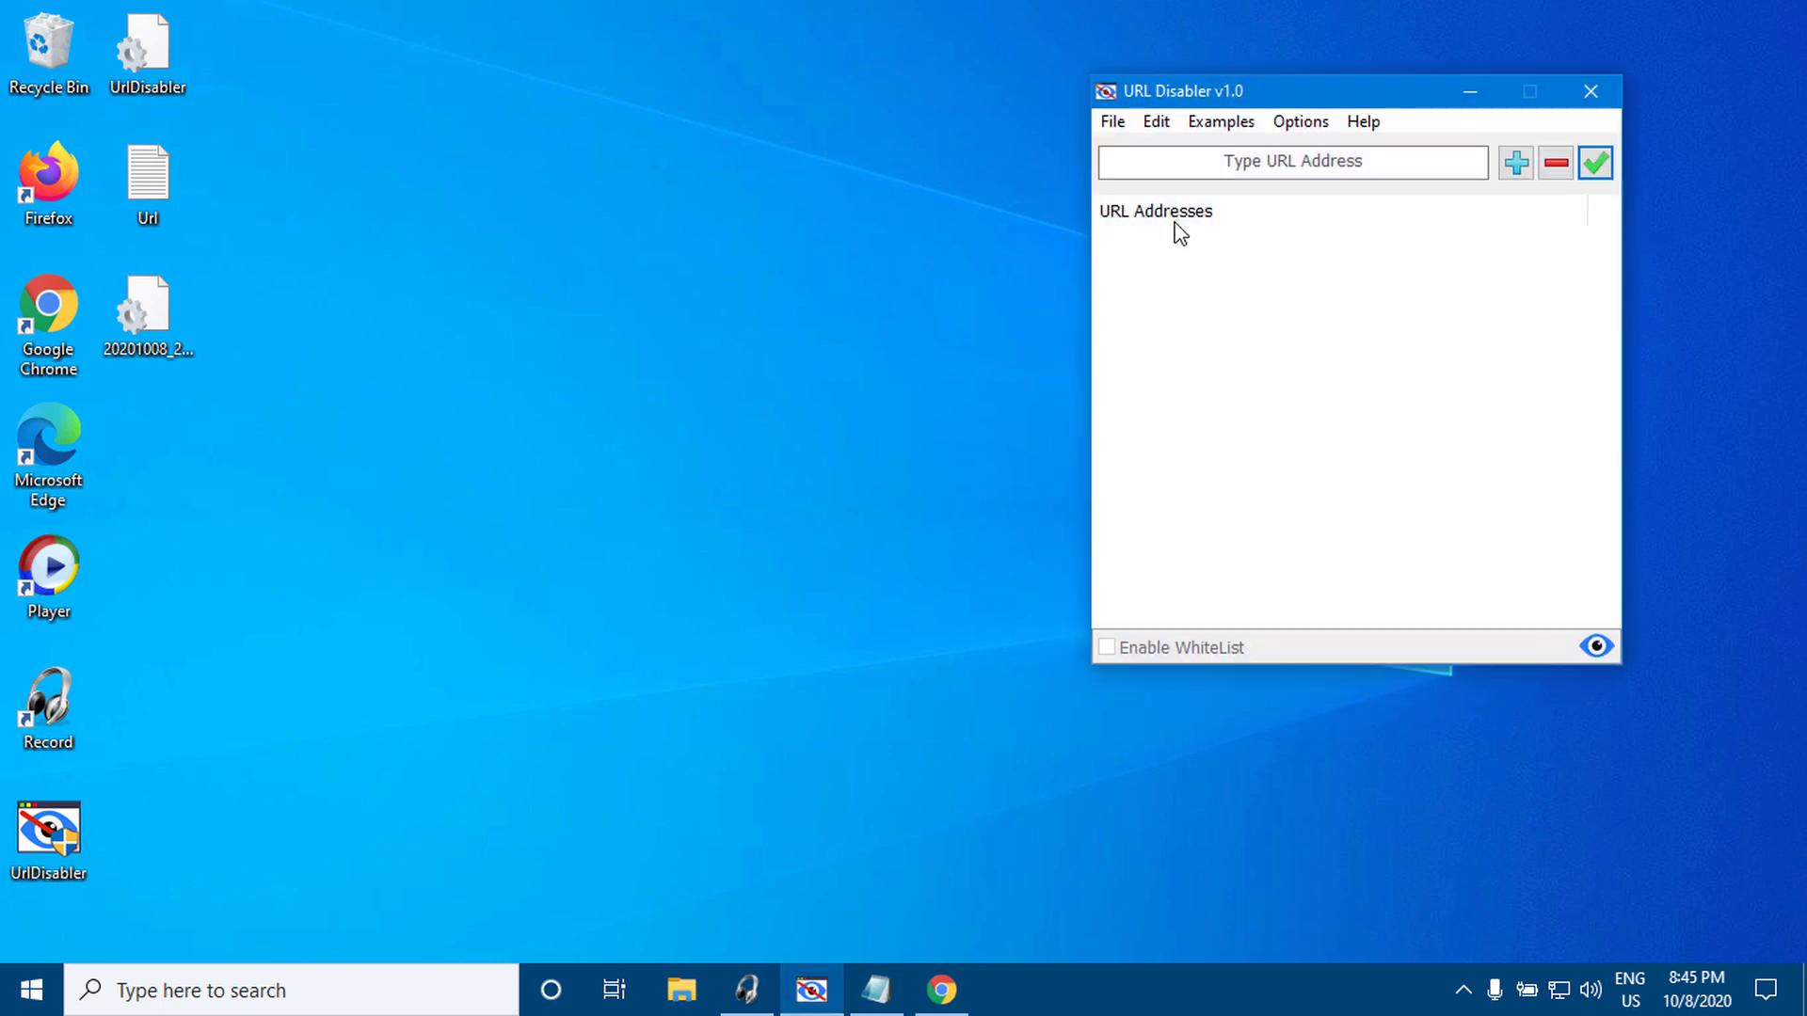
{"action": "right_click", "coordinate": [1262, 162]}
{"action": "left_click", "coordinate": [1292, 278]}
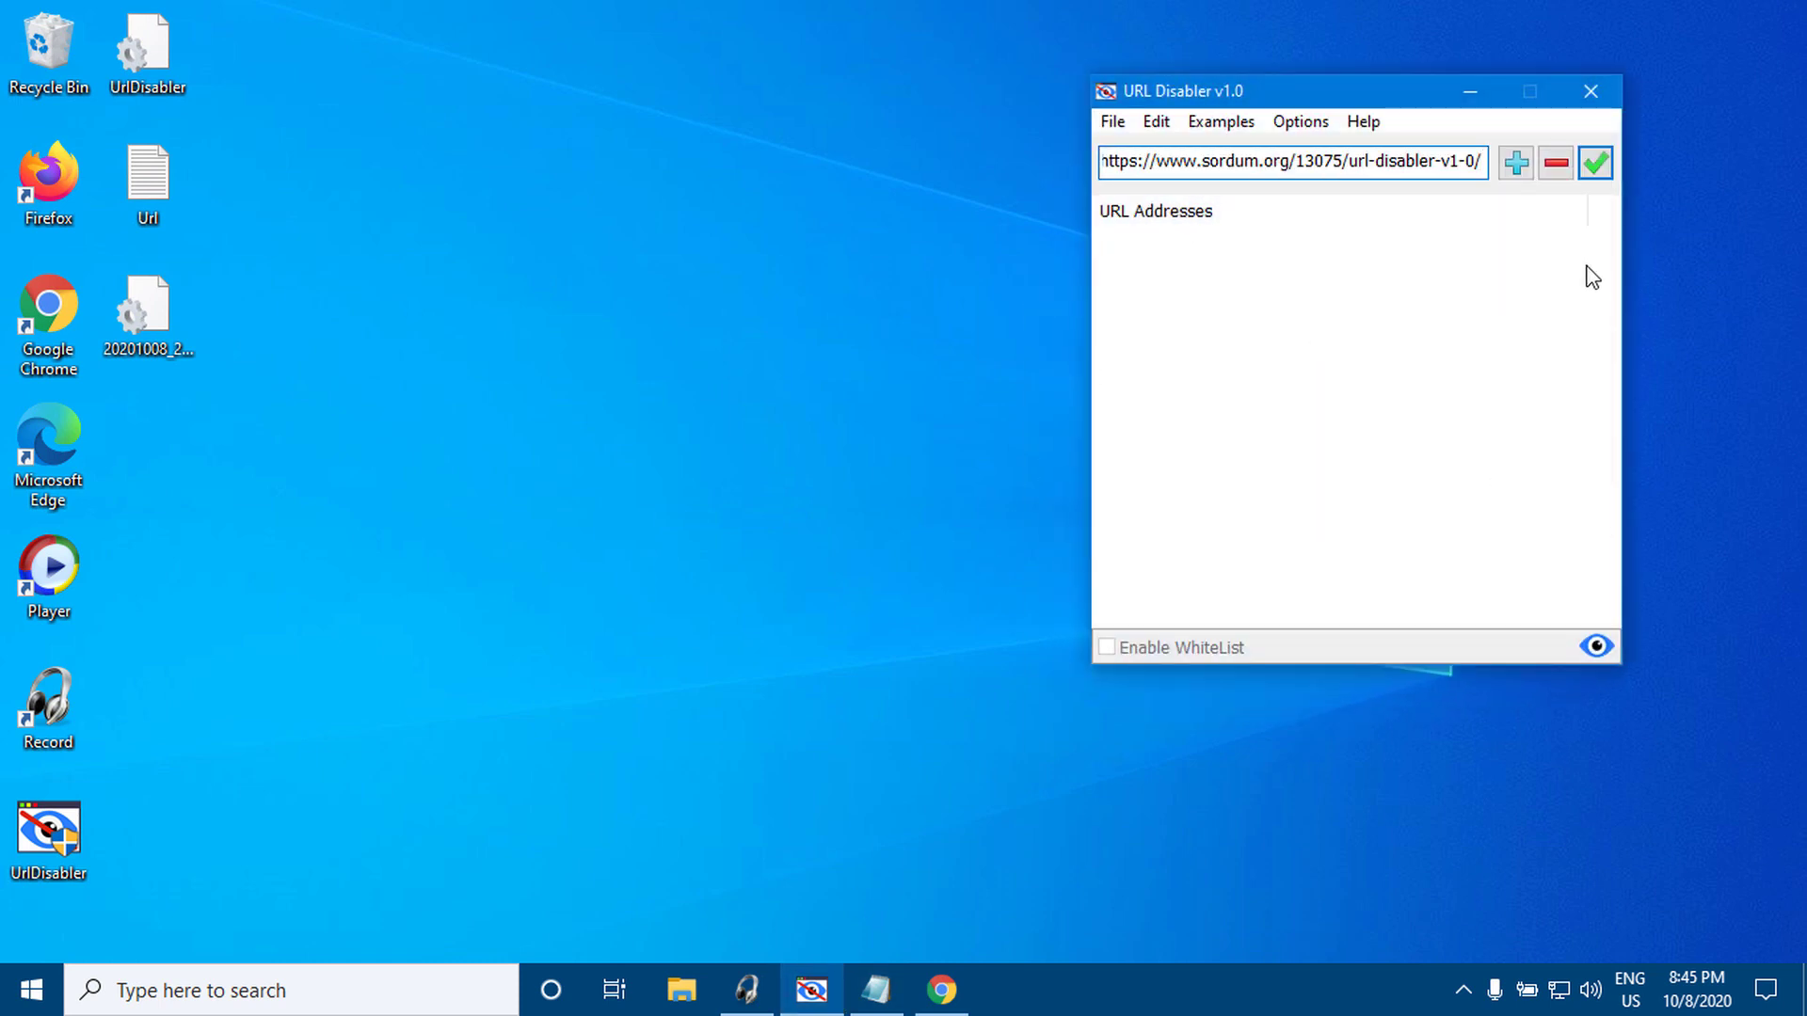
{"action": "left_click", "coordinate": [1516, 163]}
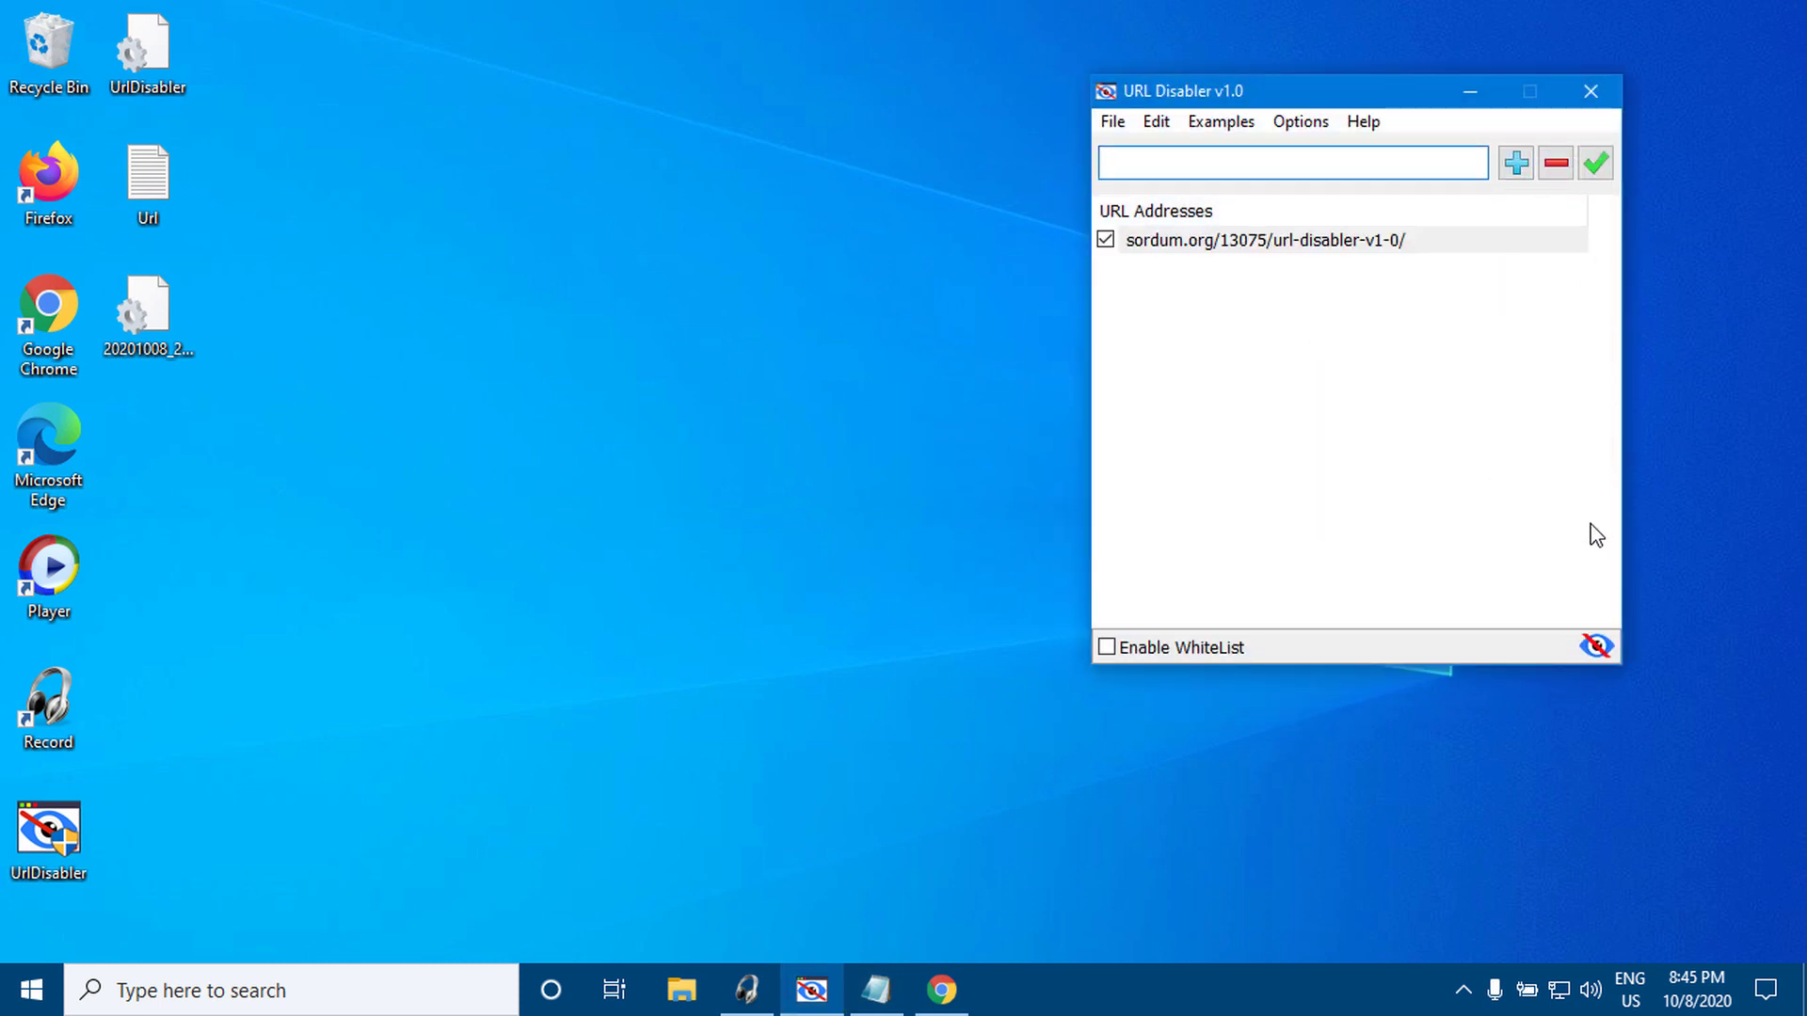
{"action": "left_click", "coordinate": [1594, 163]}
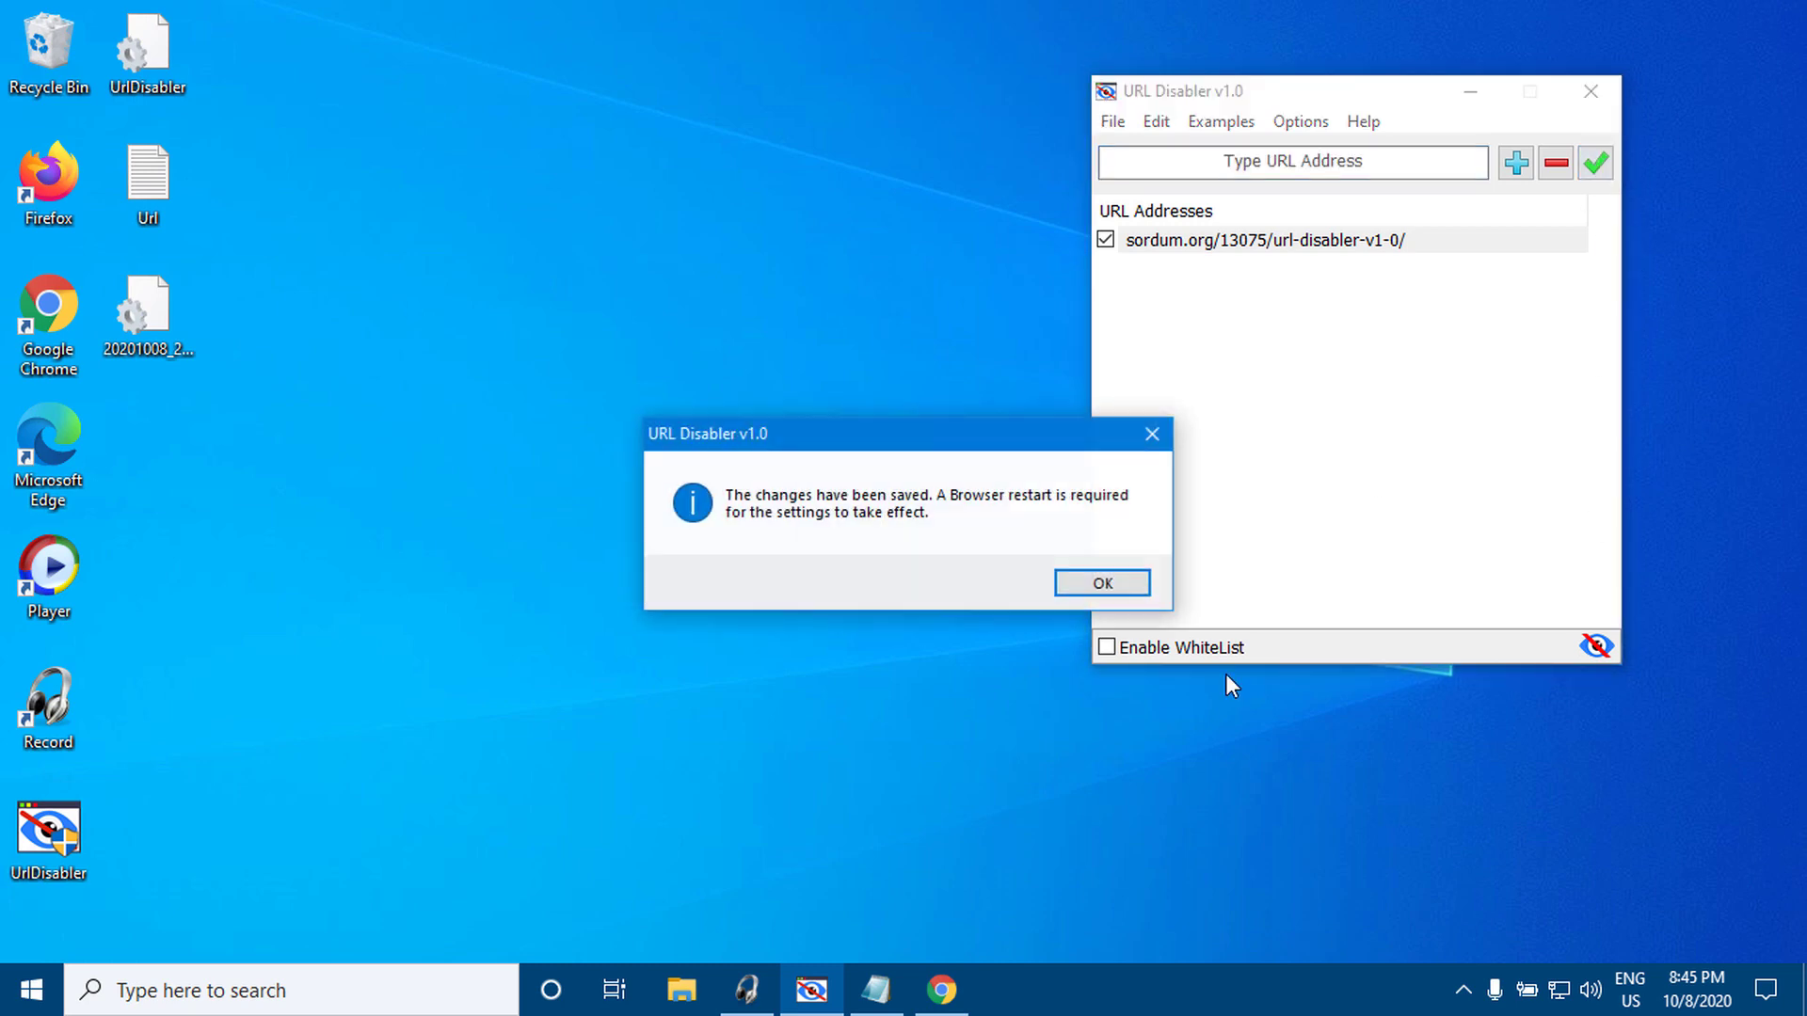
- Launch Chrome and confirm the sordum.org home page and AskAdmin v1.7 article still load
{"action": "left_click", "coordinate": [1099, 589]}
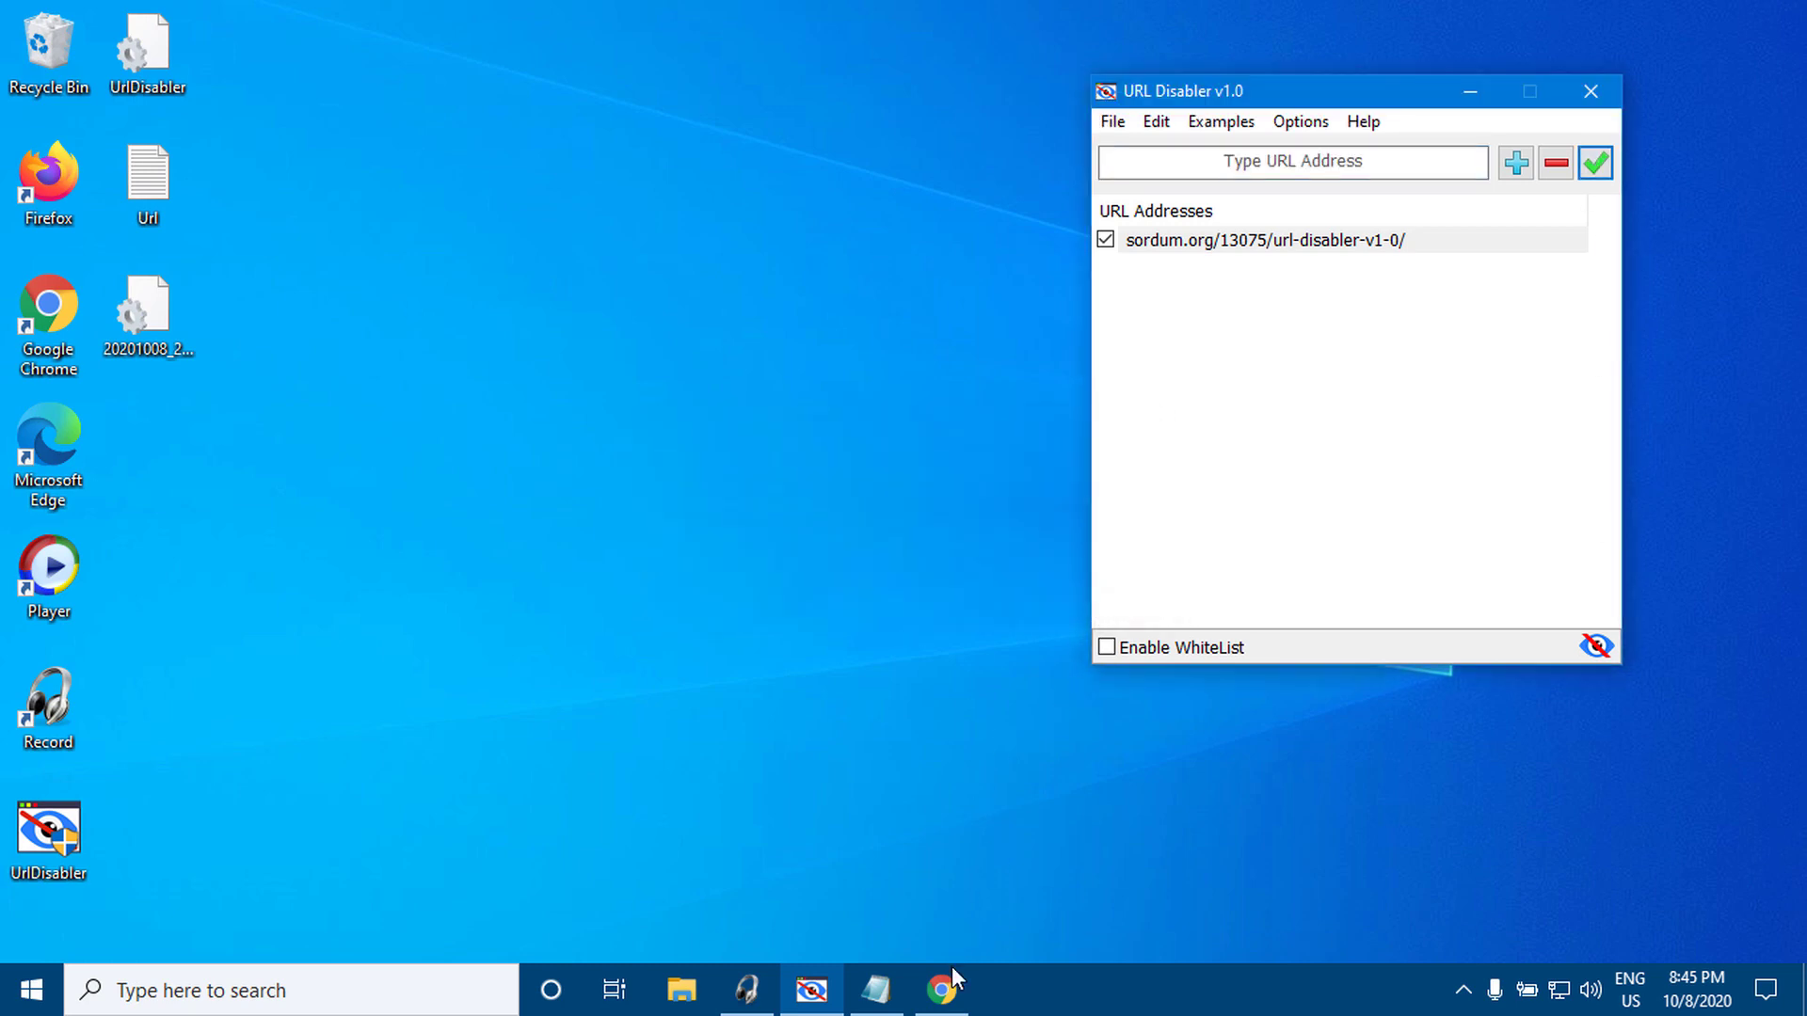
{"action": "left_click", "coordinate": [942, 988]}
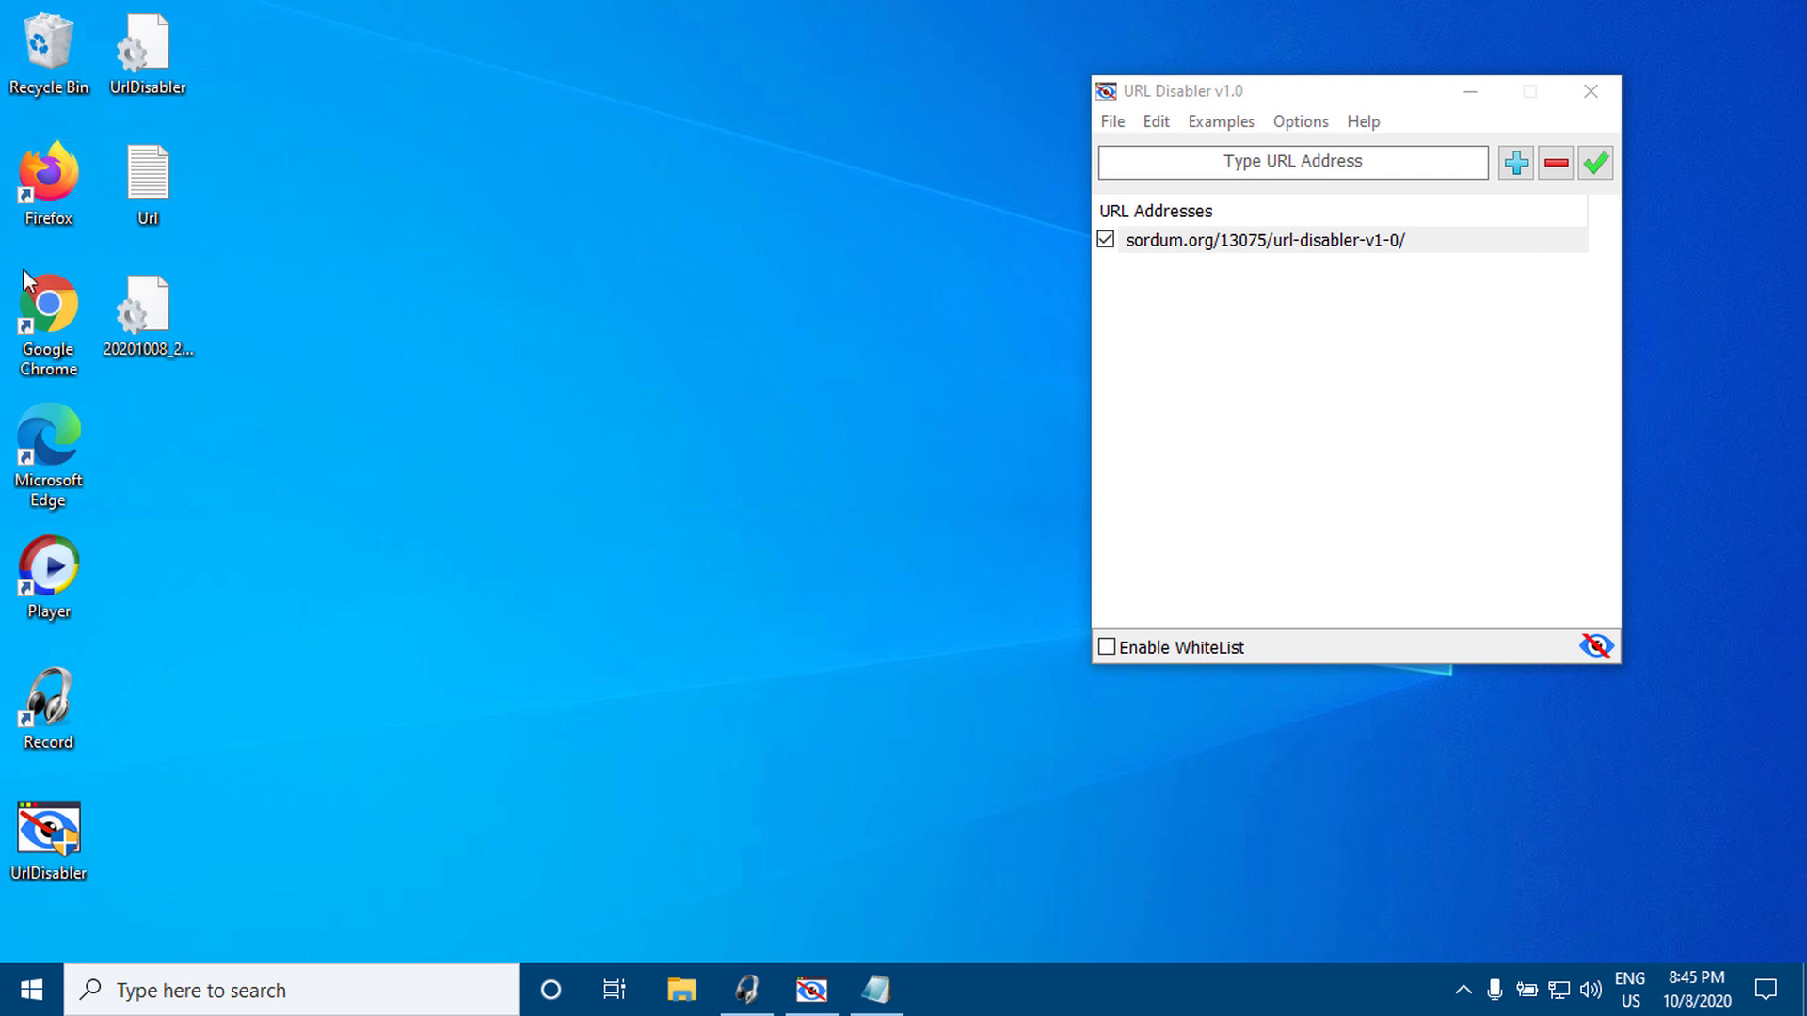
{"action": "key", "text": "Return"}
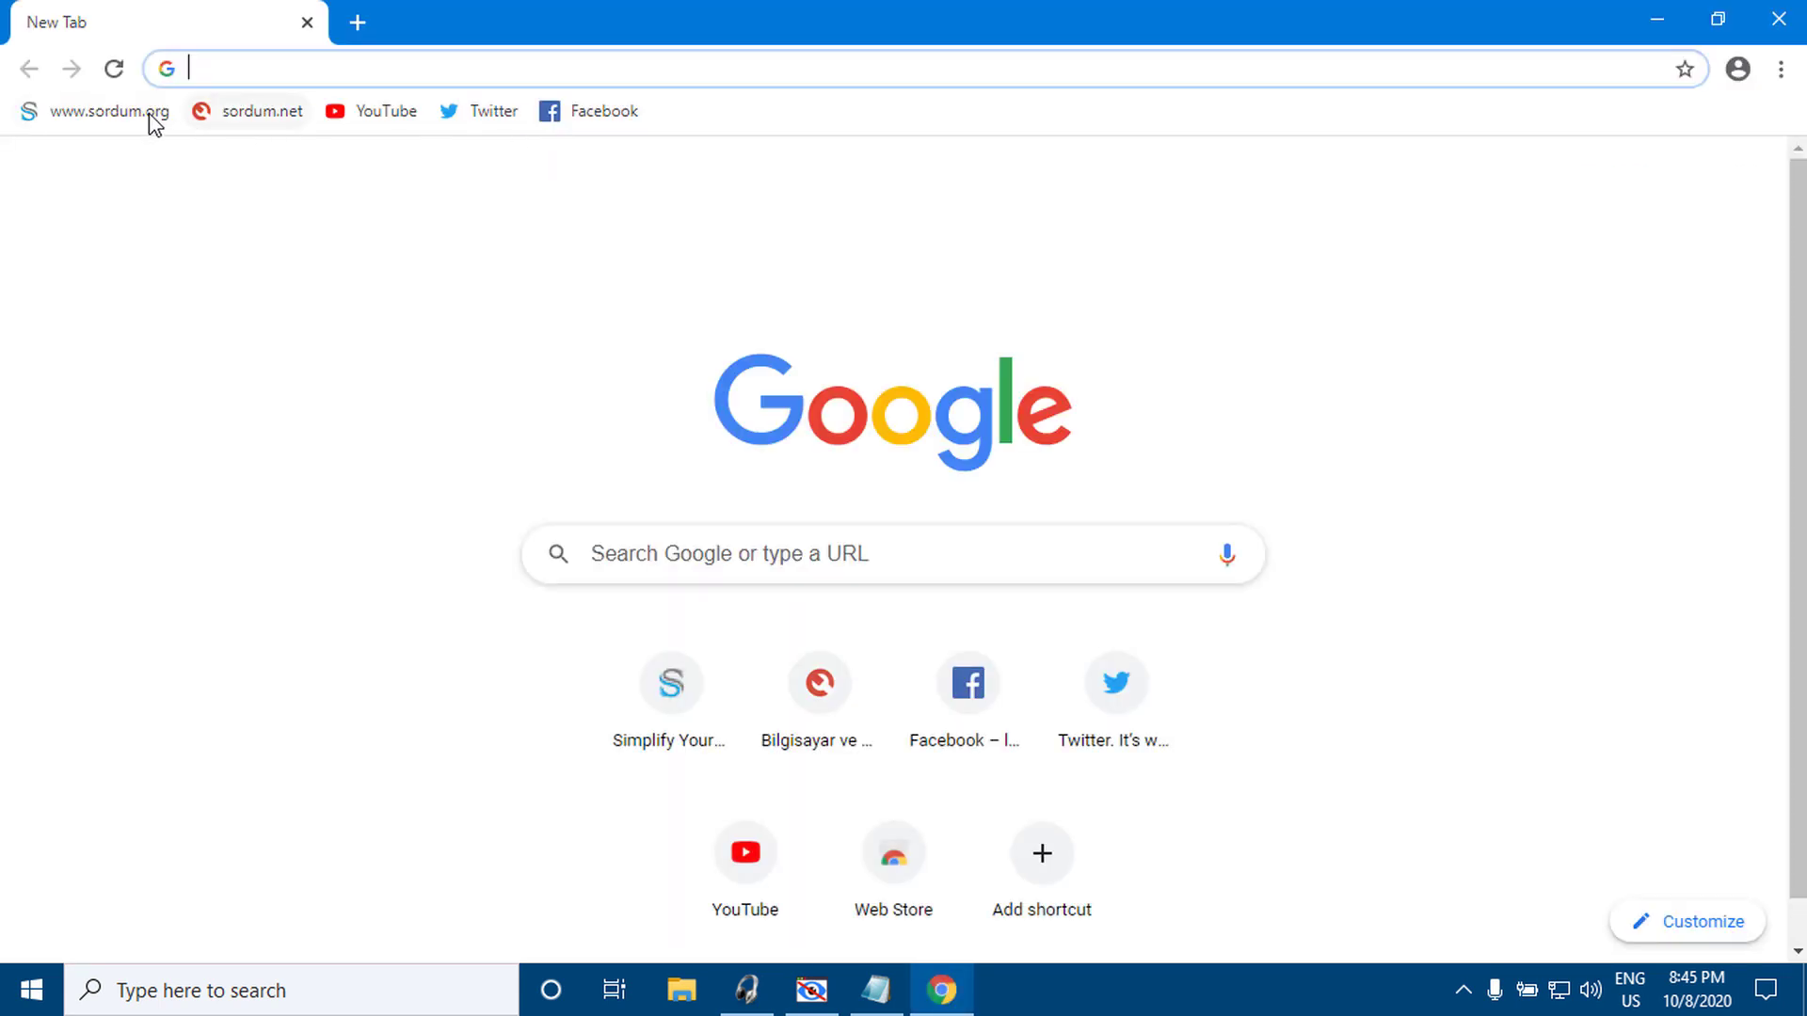
{"action": "left_click", "coordinate": [150, 114]}
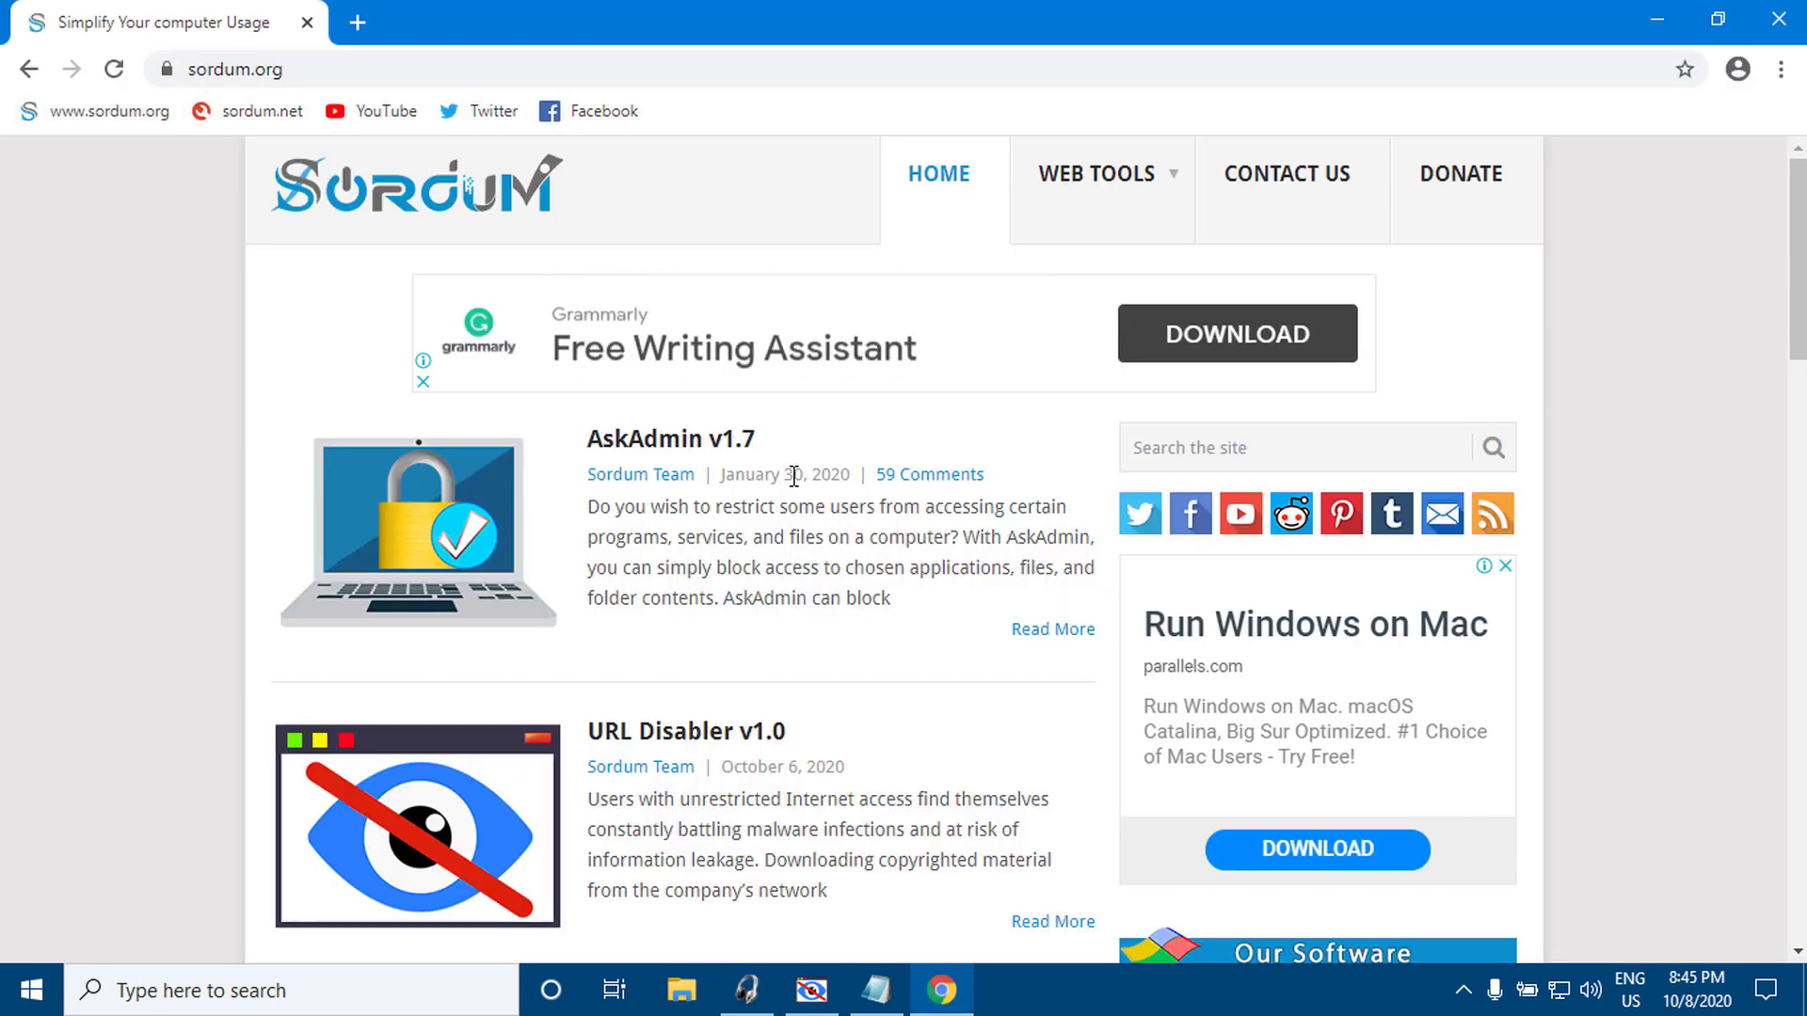
{"action": "left_click", "coordinate": [711, 458]}
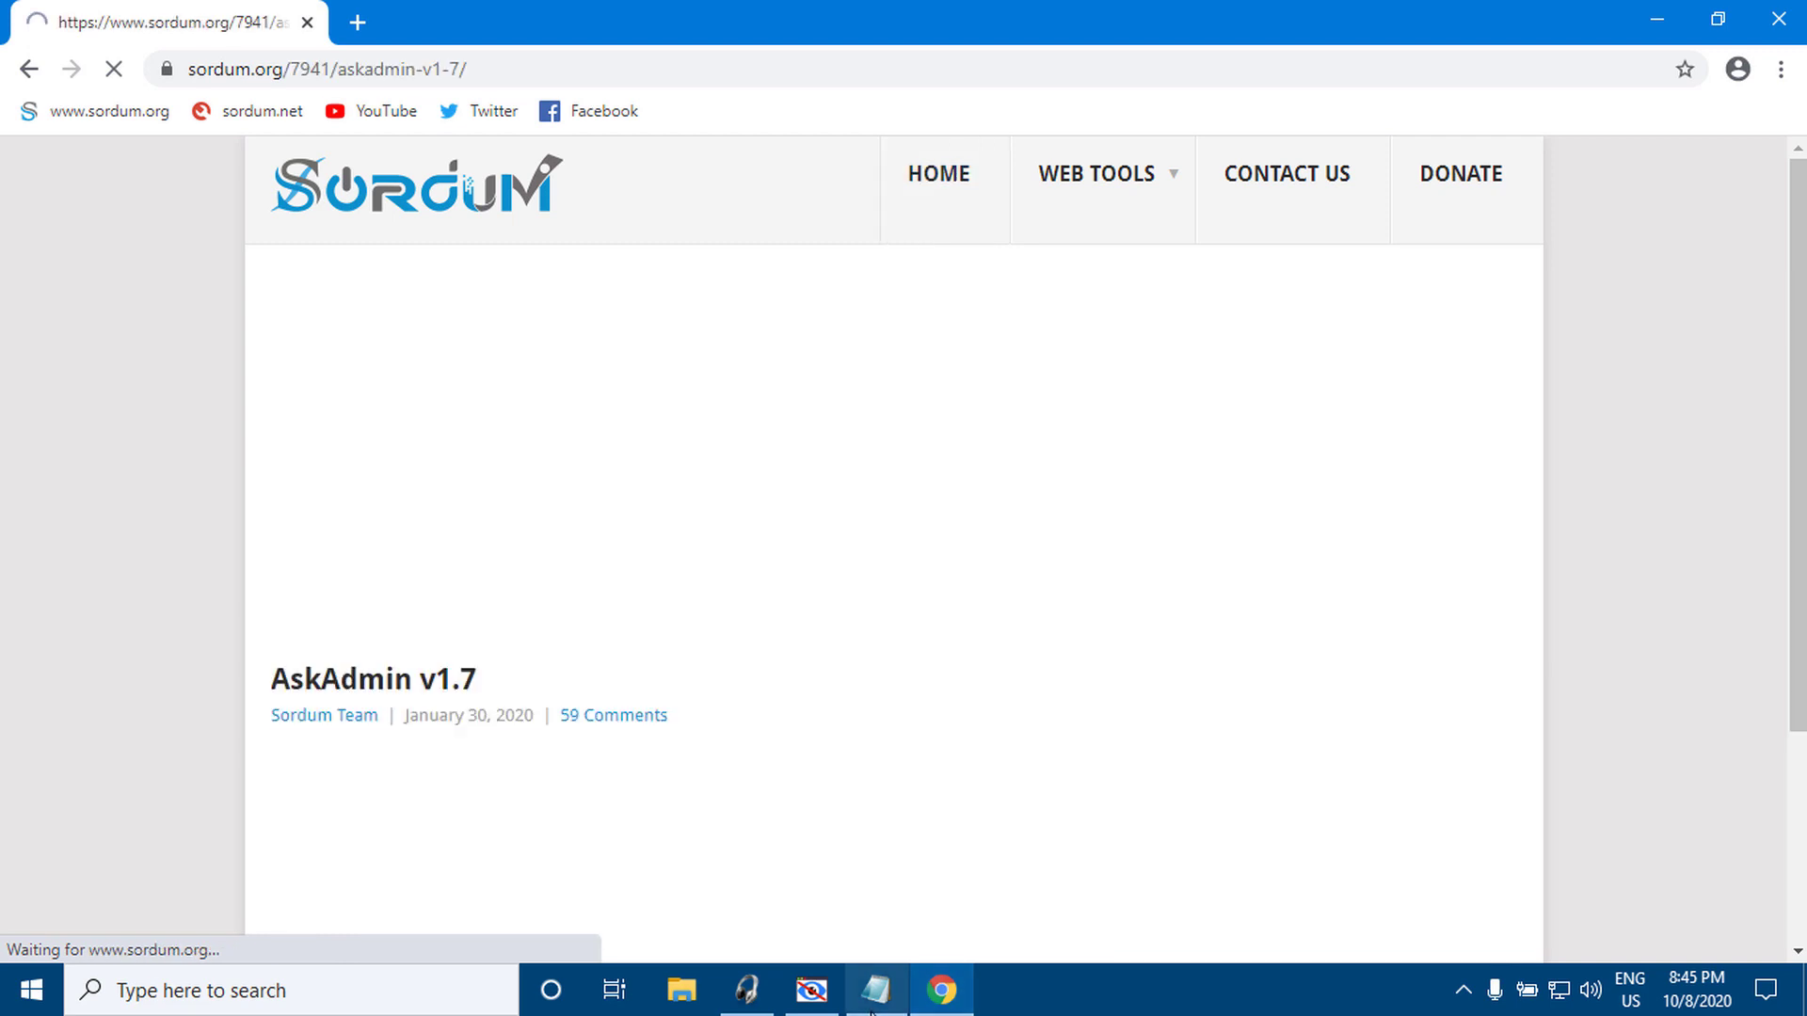
- Open the URL Disabler v1.0 article from the sordum.org home page and see it blocked
{"action": "left_click", "coordinate": [823, 1000]}
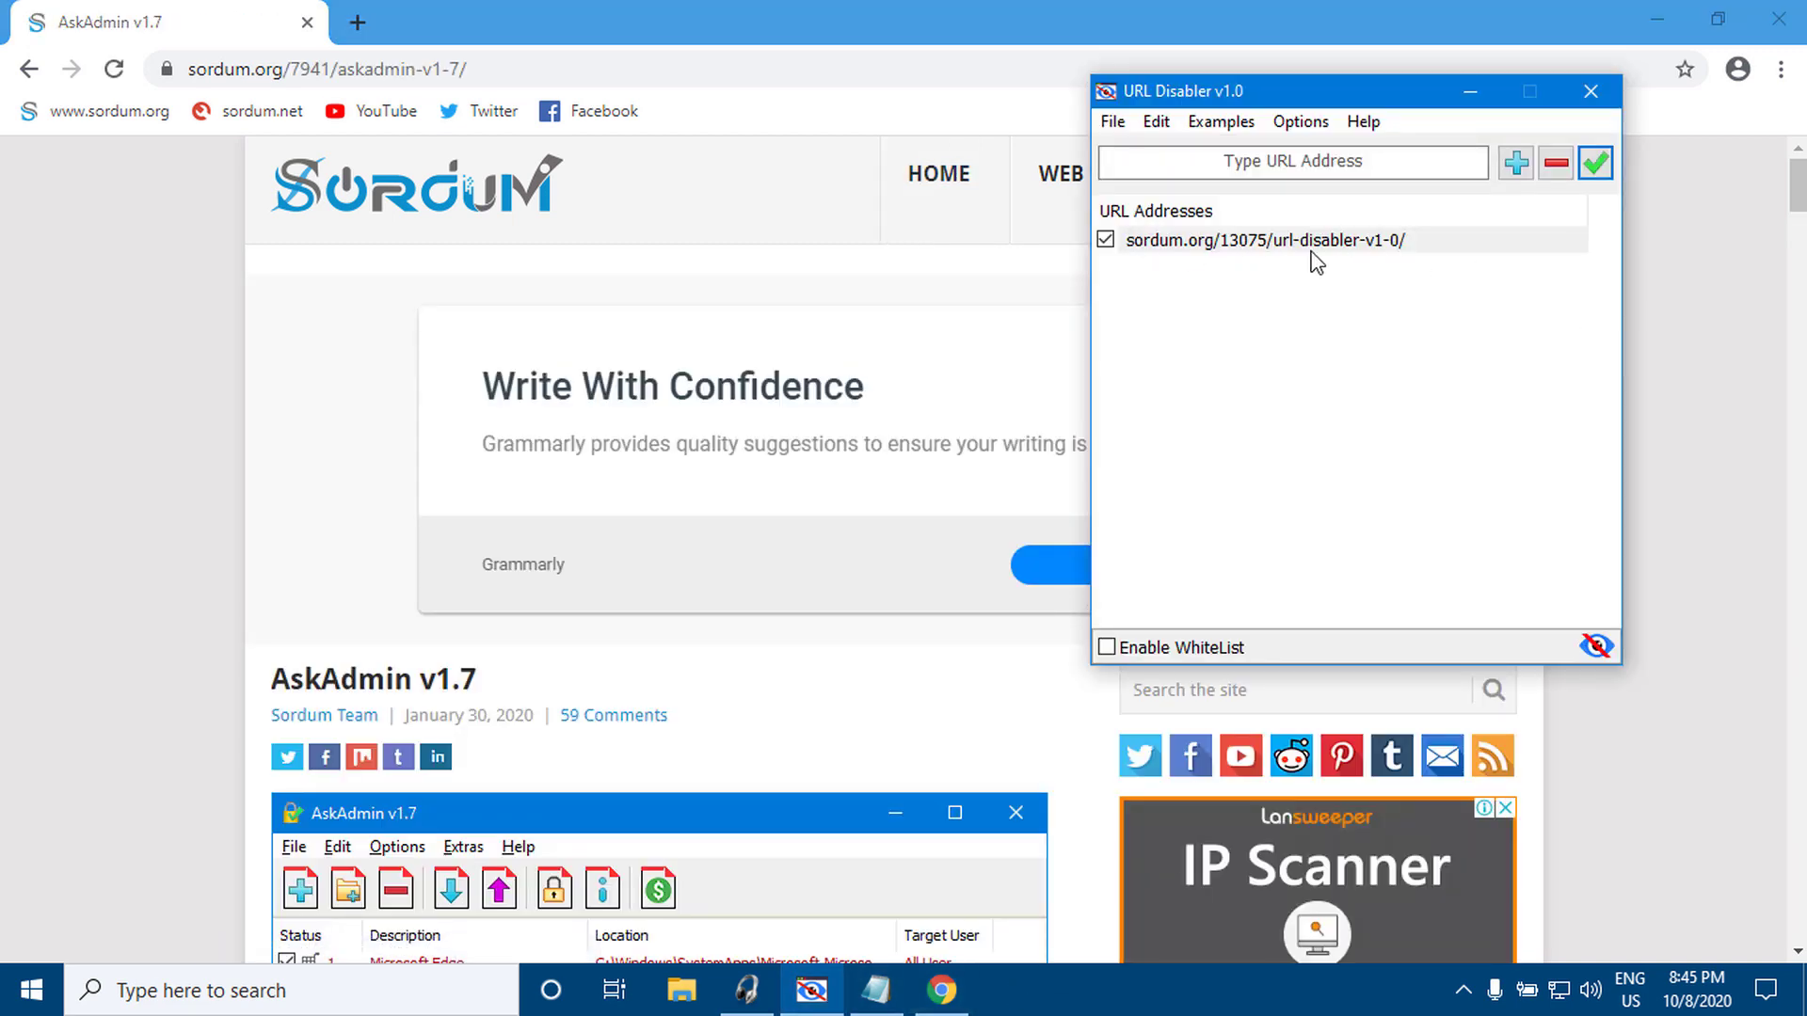
{"action": "left_click", "coordinate": [339, 211]}
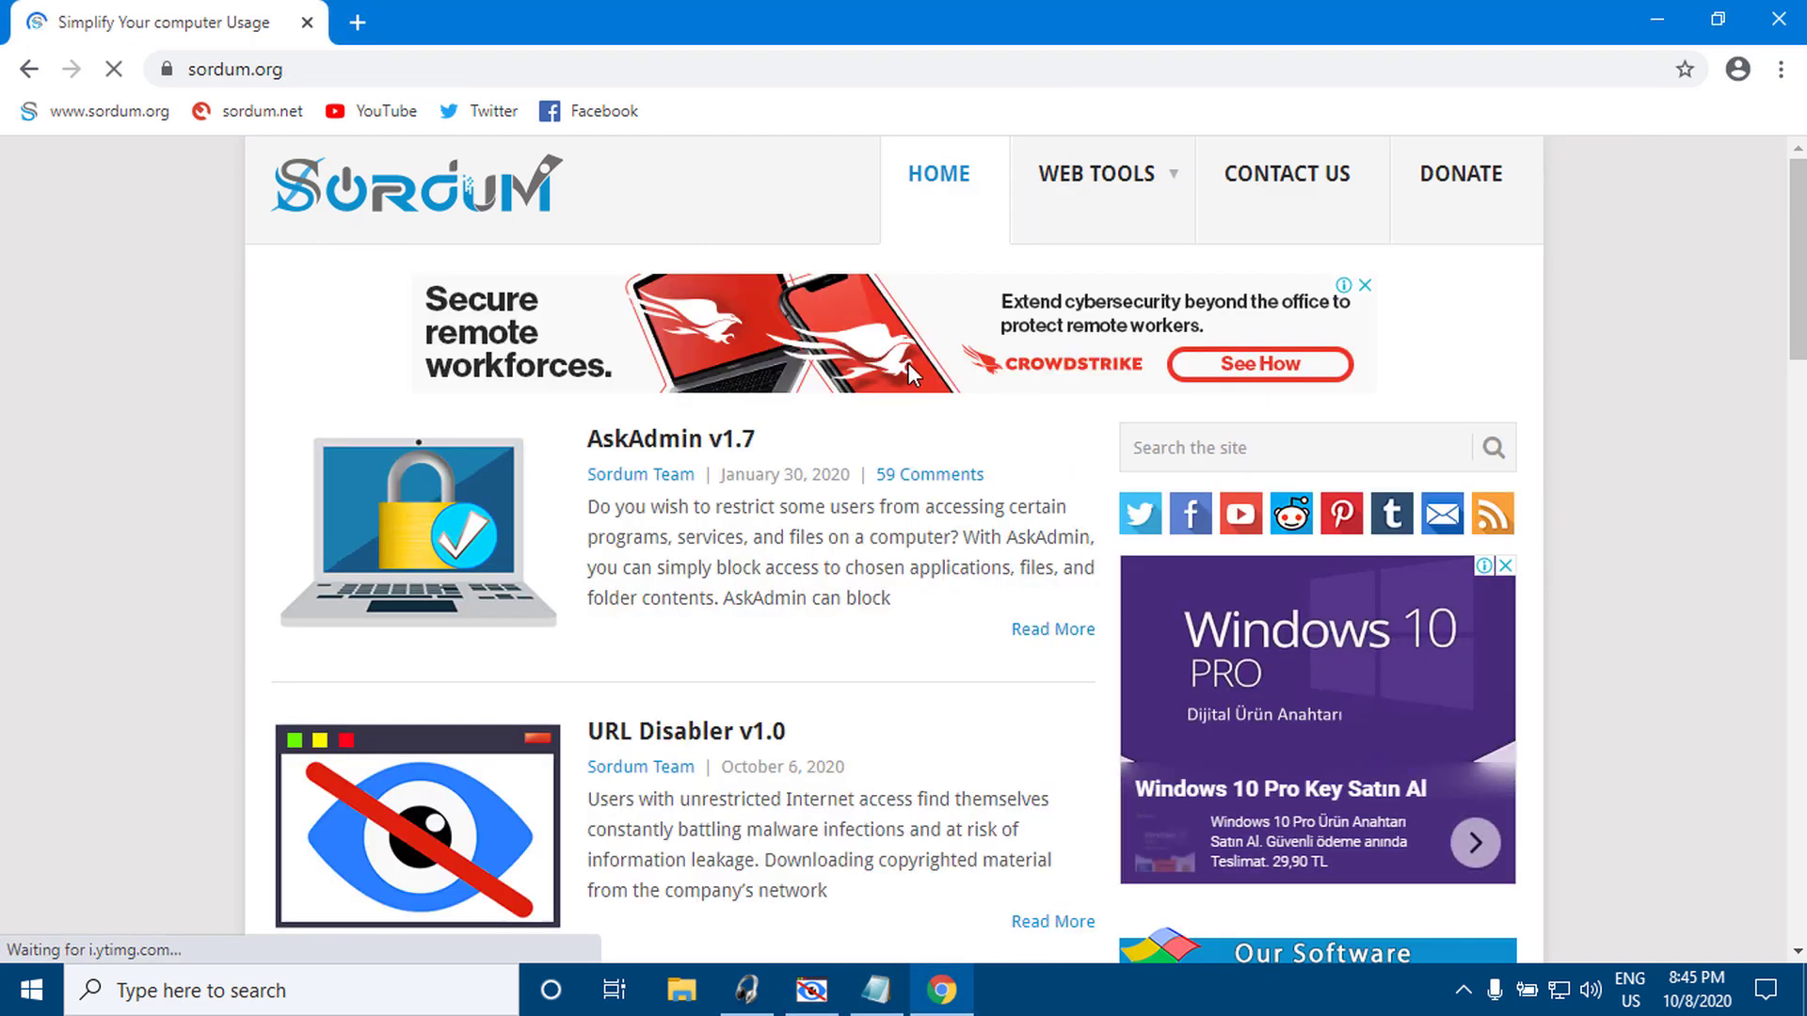
{"action": "scroll", "coordinate": [909, 423], "scroll_direction": "down", "scroll_amount": 3}
{"action": "left_click", "coordinate": [727, 468]}
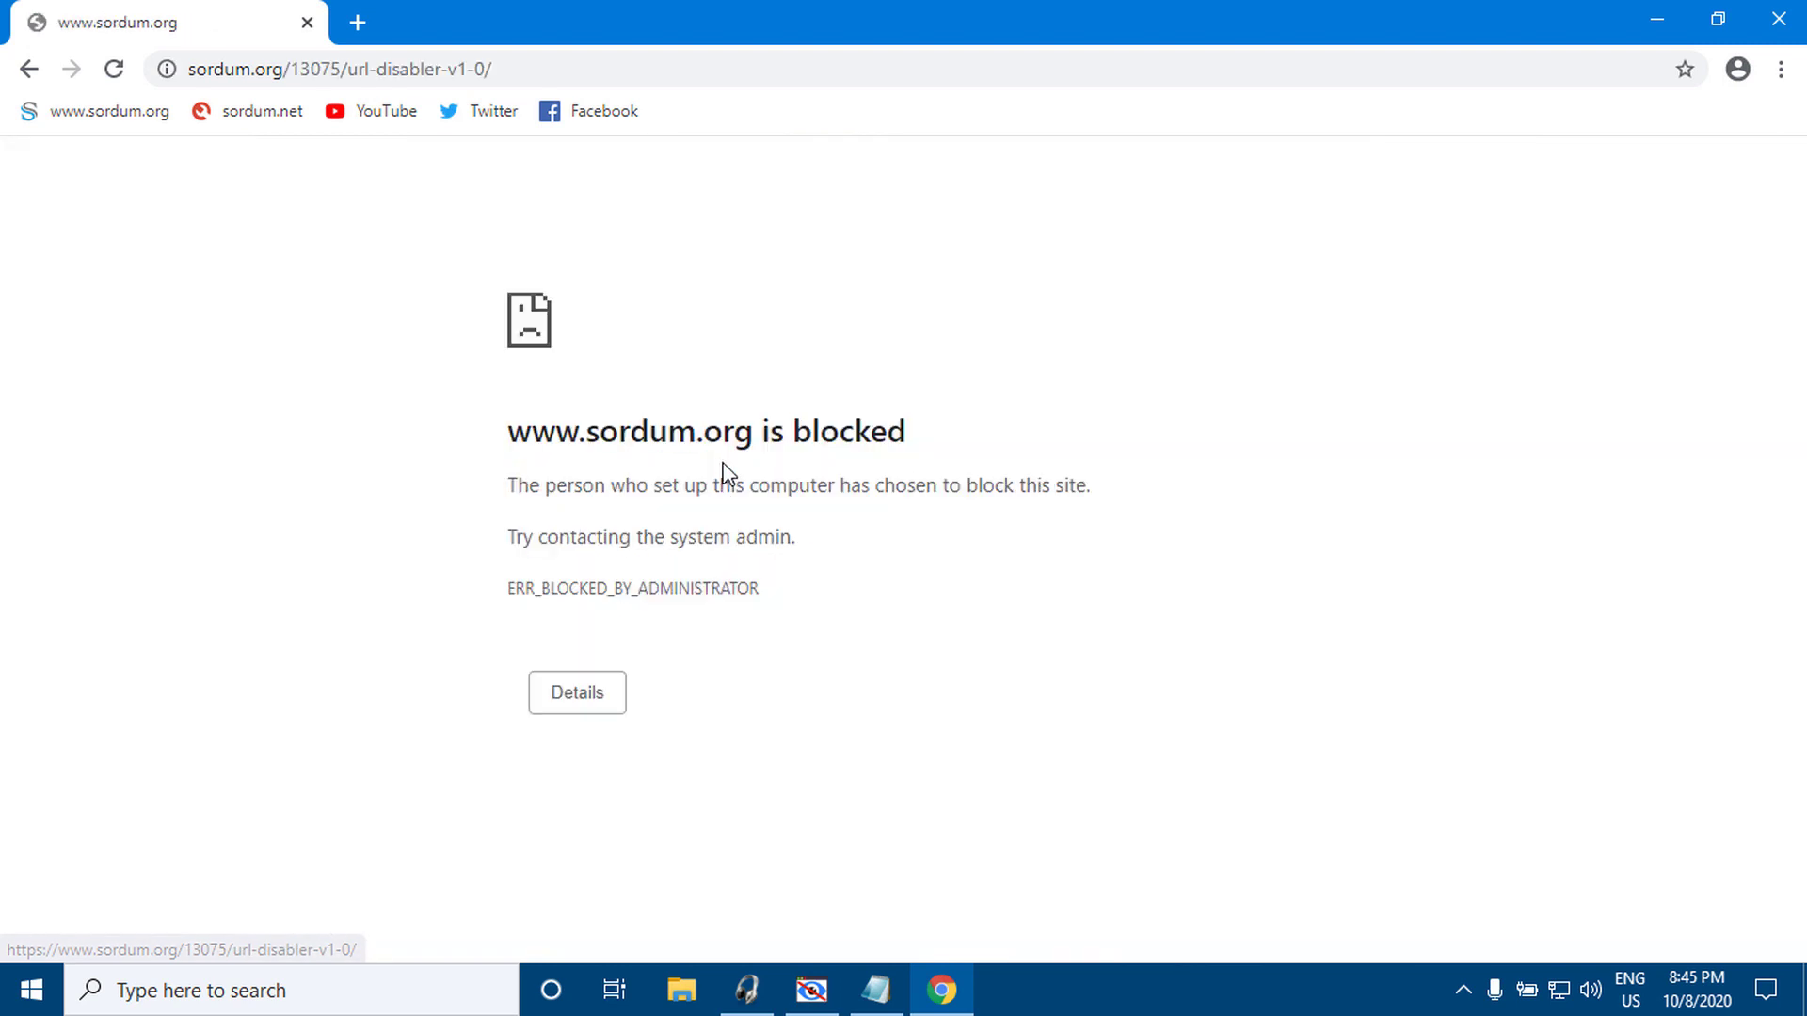
{"action": "left_click", "coordinate": [813, 1003]}
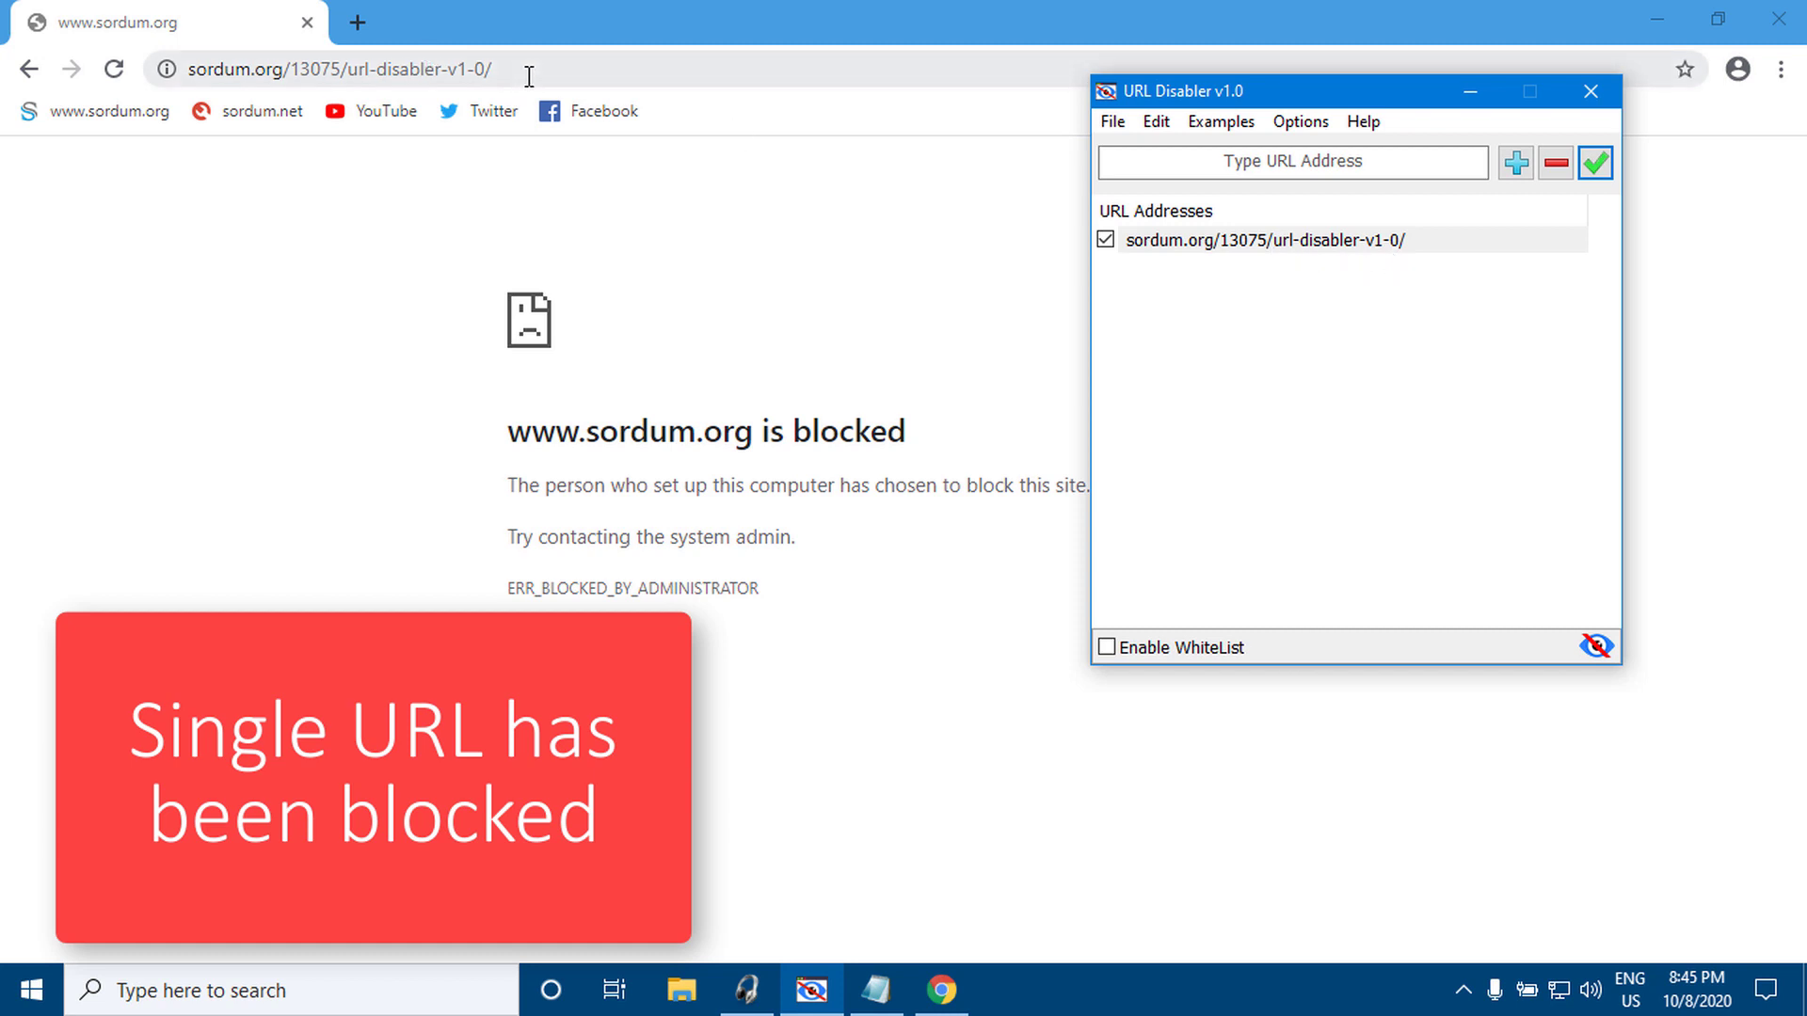
{"action": "left_click_drag", "start_coordinate": [529, 68], "coordinate": [71, 78]}
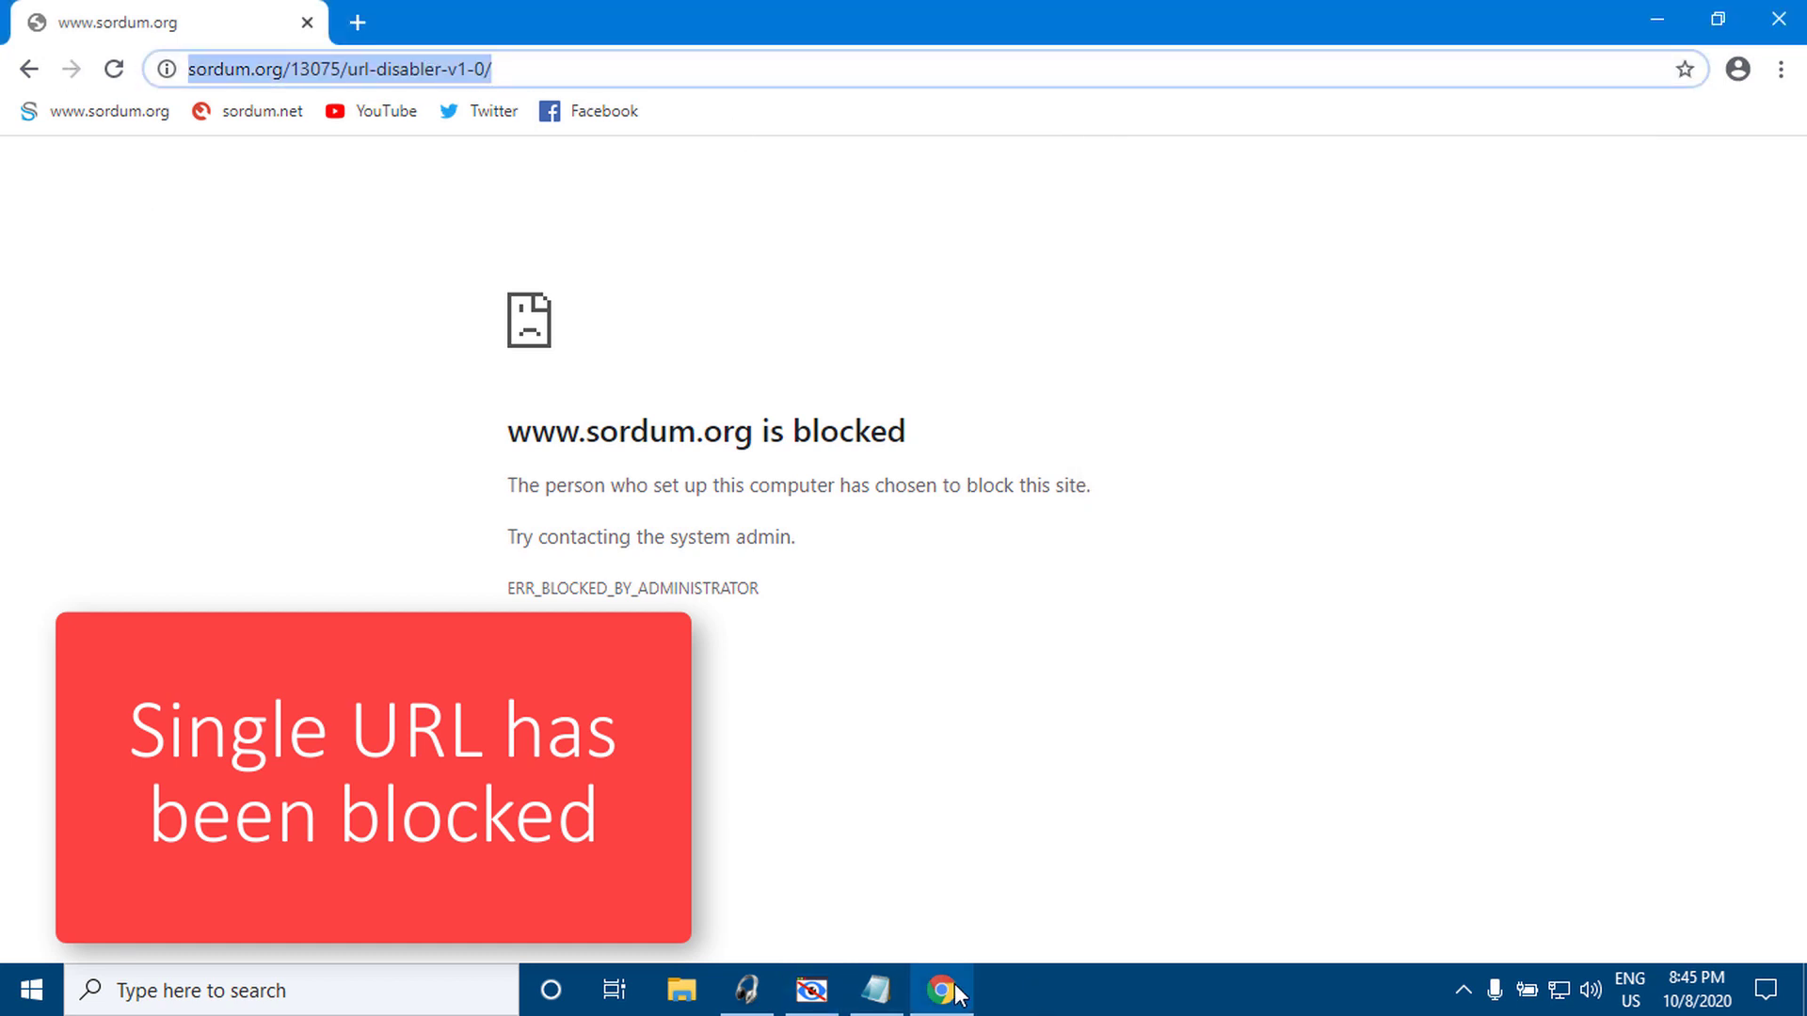
{"action": "left_click", "coordinate": [821, 993]}
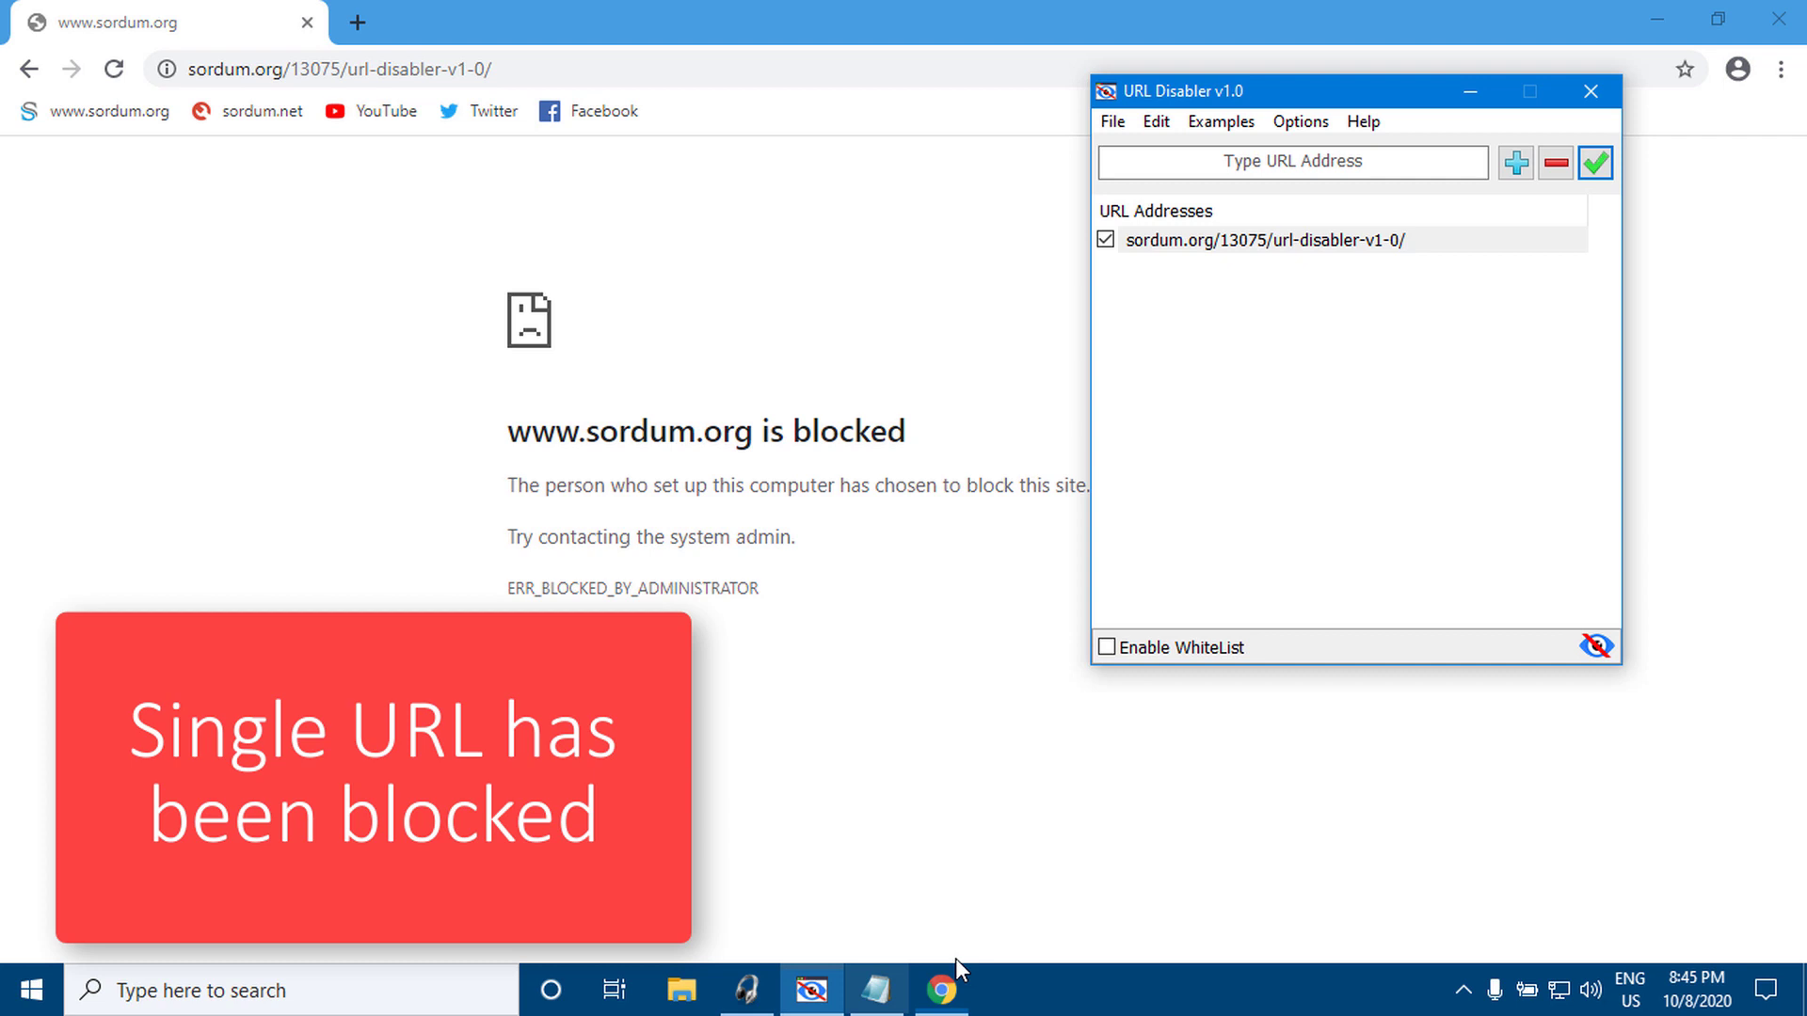
- Import 20201008_204147_UrlDisabler.ini, set the mode to Block Urls, and save the list
{"action": "left_click", "coordinate": [157, 109]}
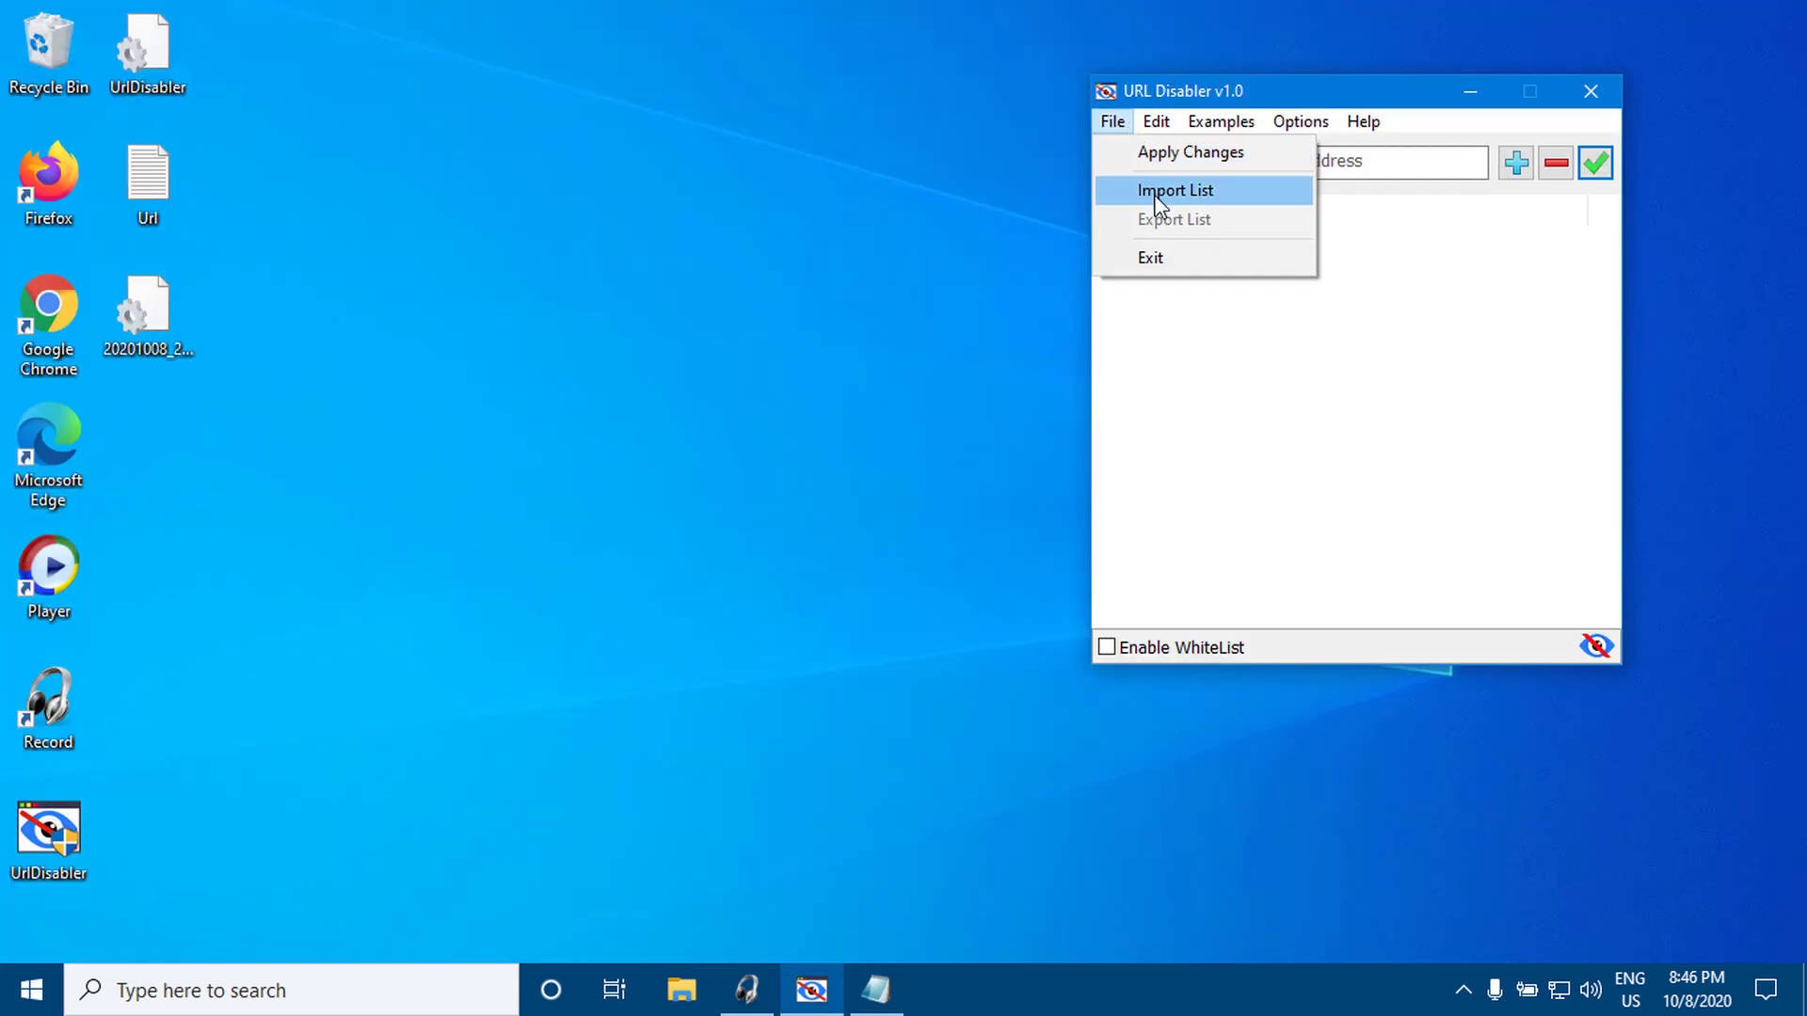
{"action": "left_click", "coordinate": [1157, 196]}
{"action": "left_click", "coordinate": [1223, 329]}
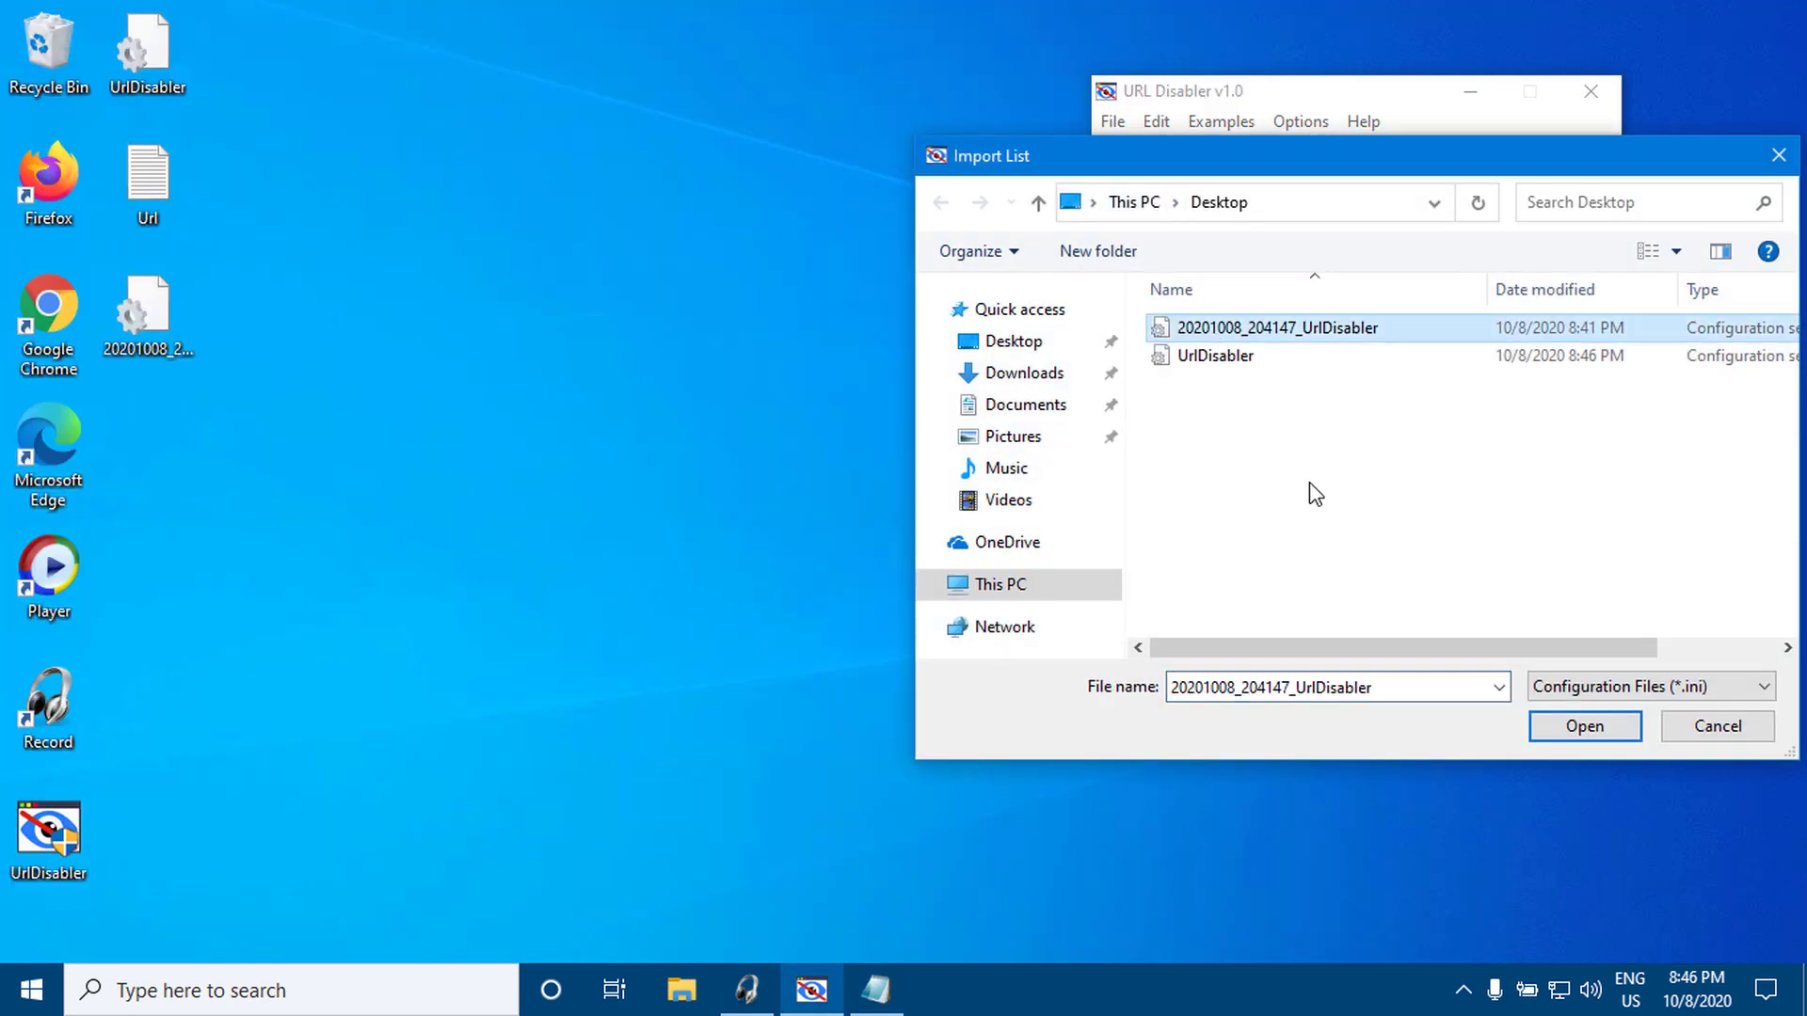
{"action": "left_click", "coordinate": [1581, 732]}
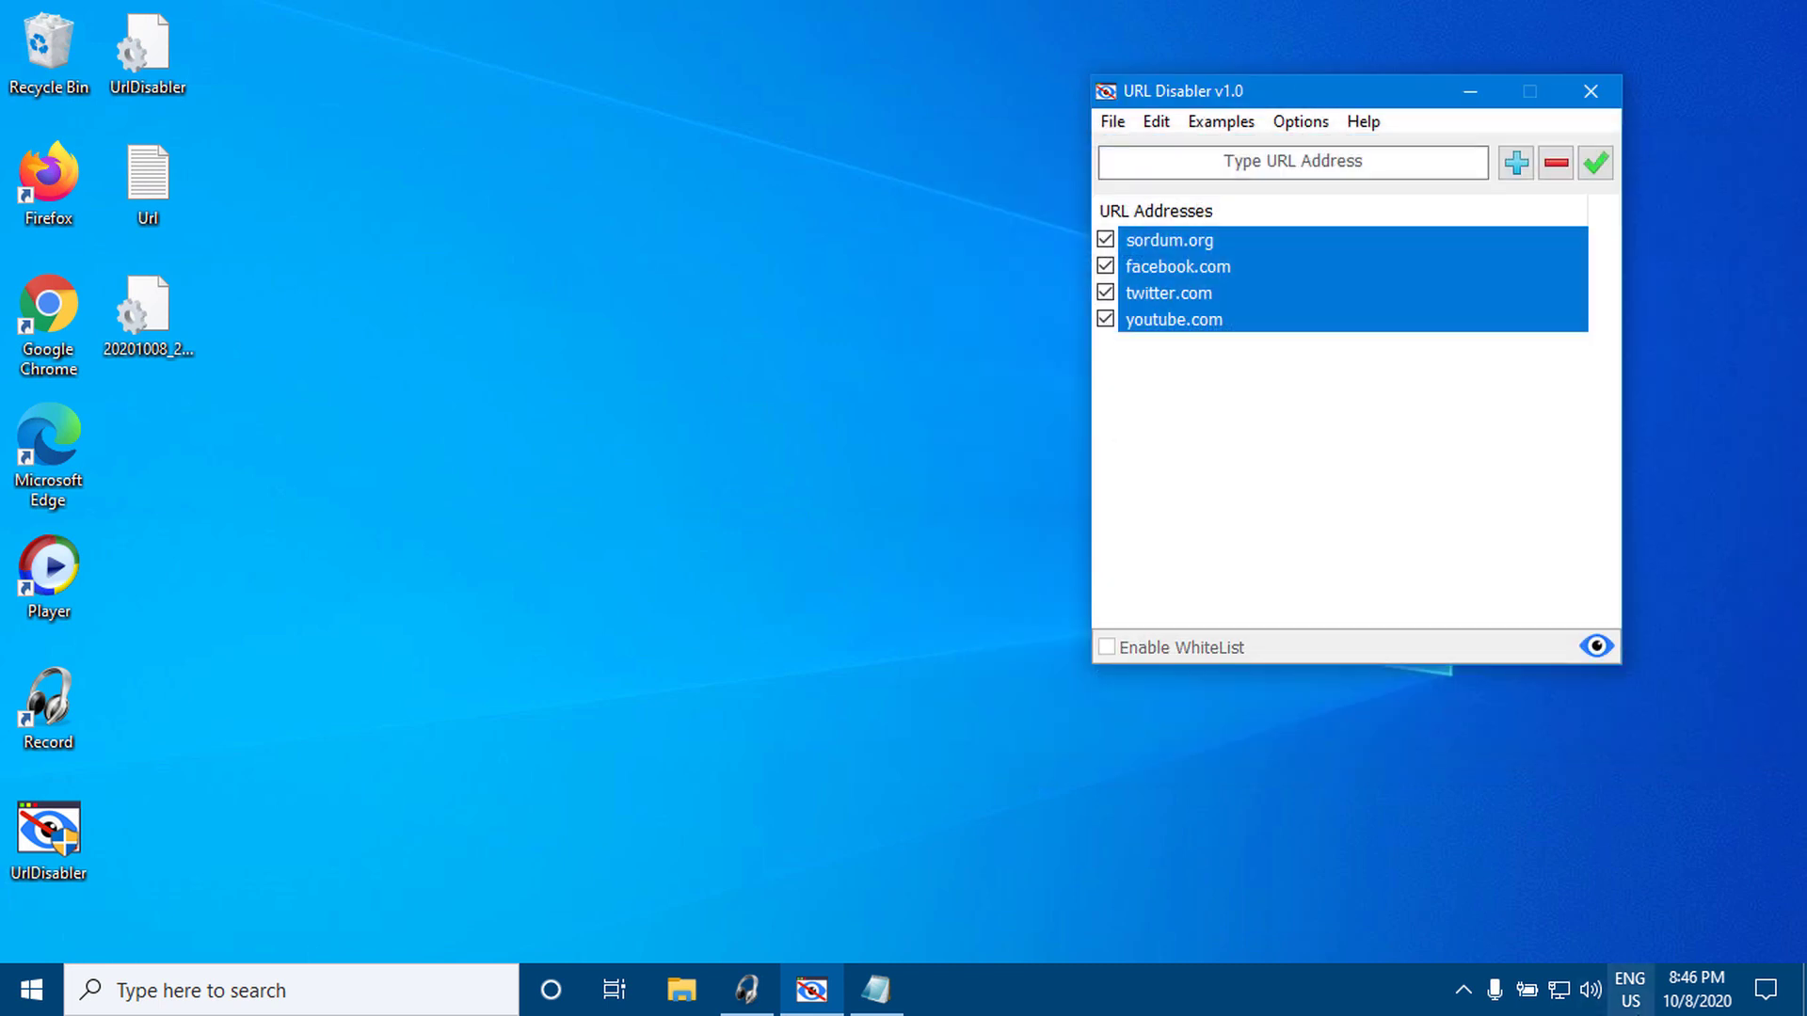
{"action": "left_click", "coordinate": [1599, 649]}
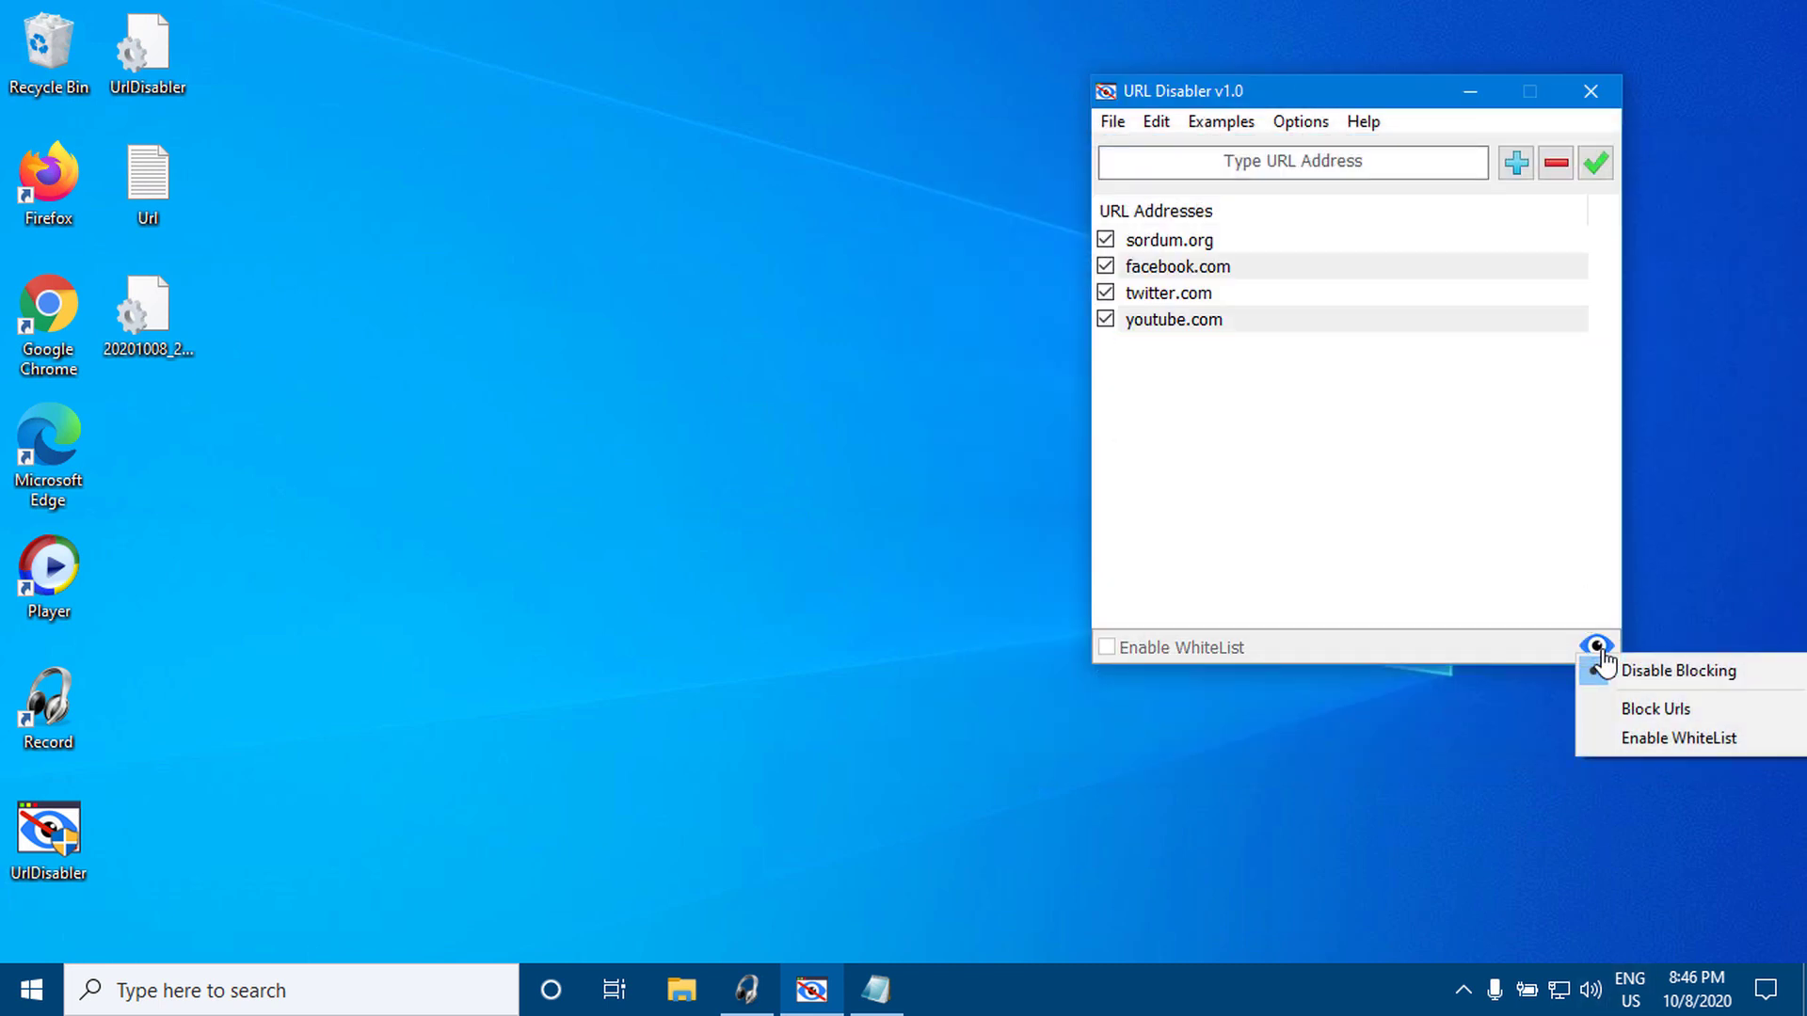
{"action": "left_click", "coordinate": [1649, 713]}
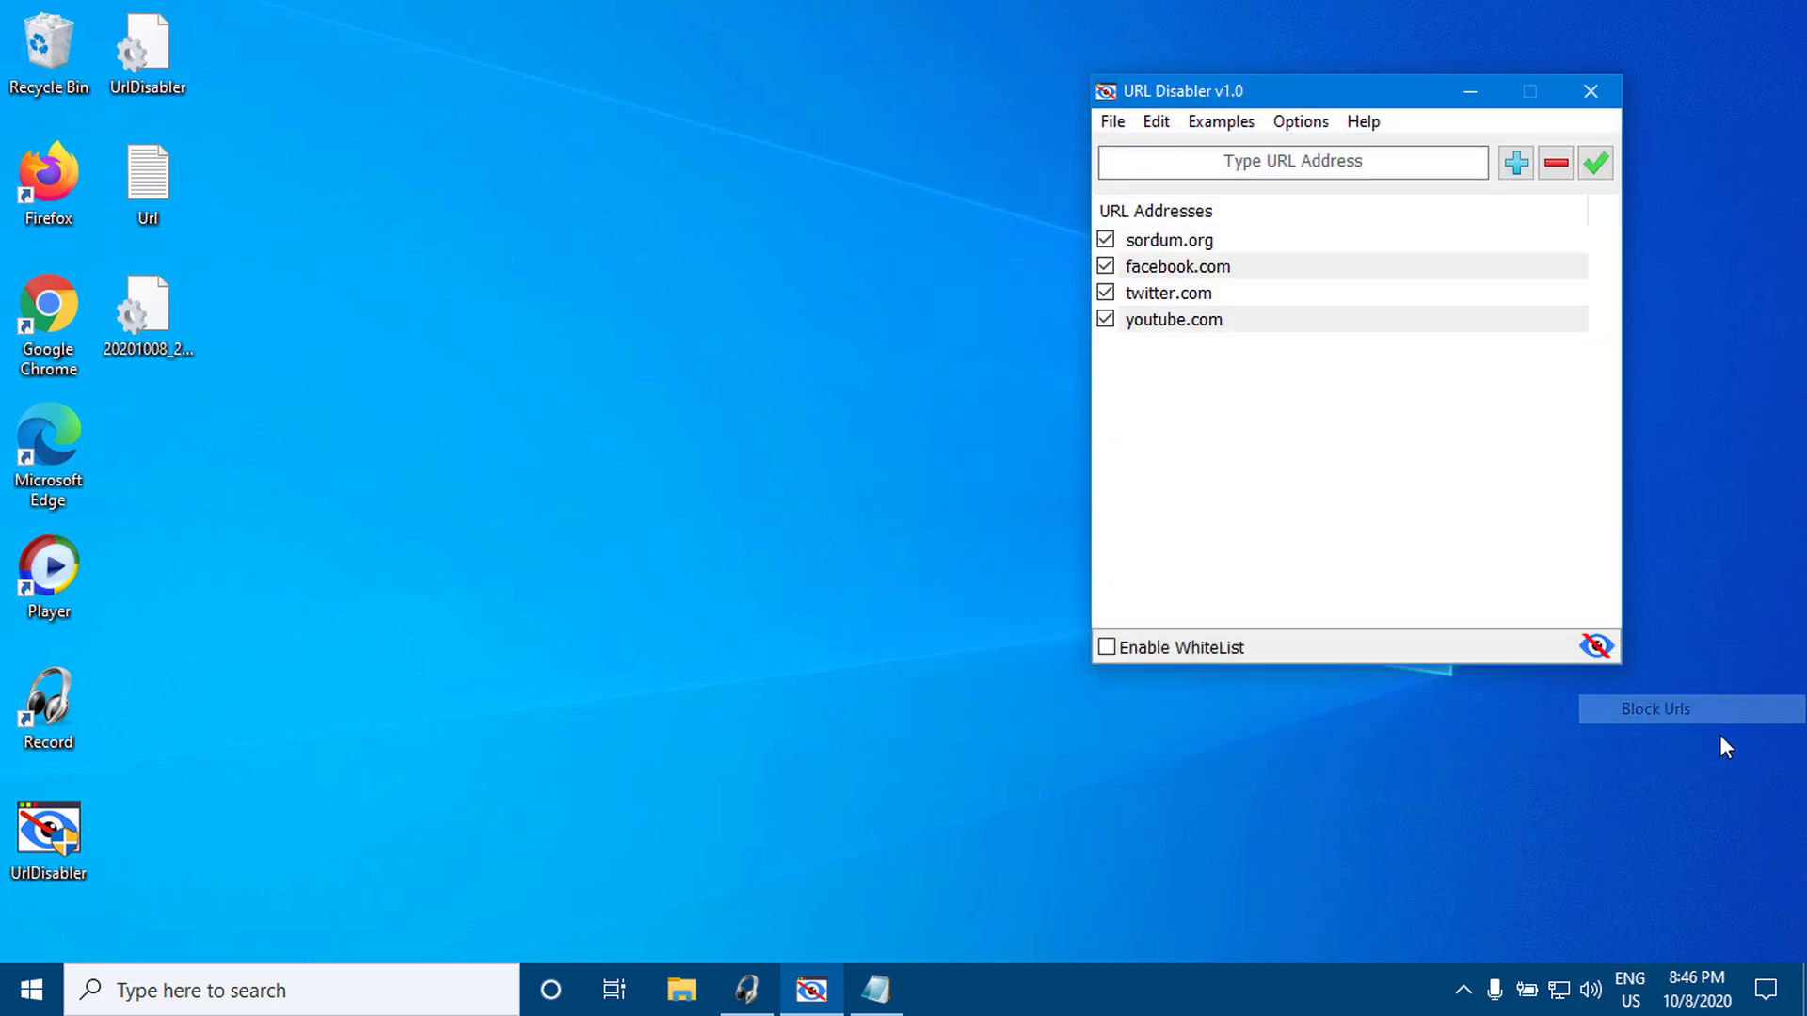
{"action": "left_click", "coordinate": [1595, 164]}
{"action": "left_click", "coordinate": [1097, 584]}
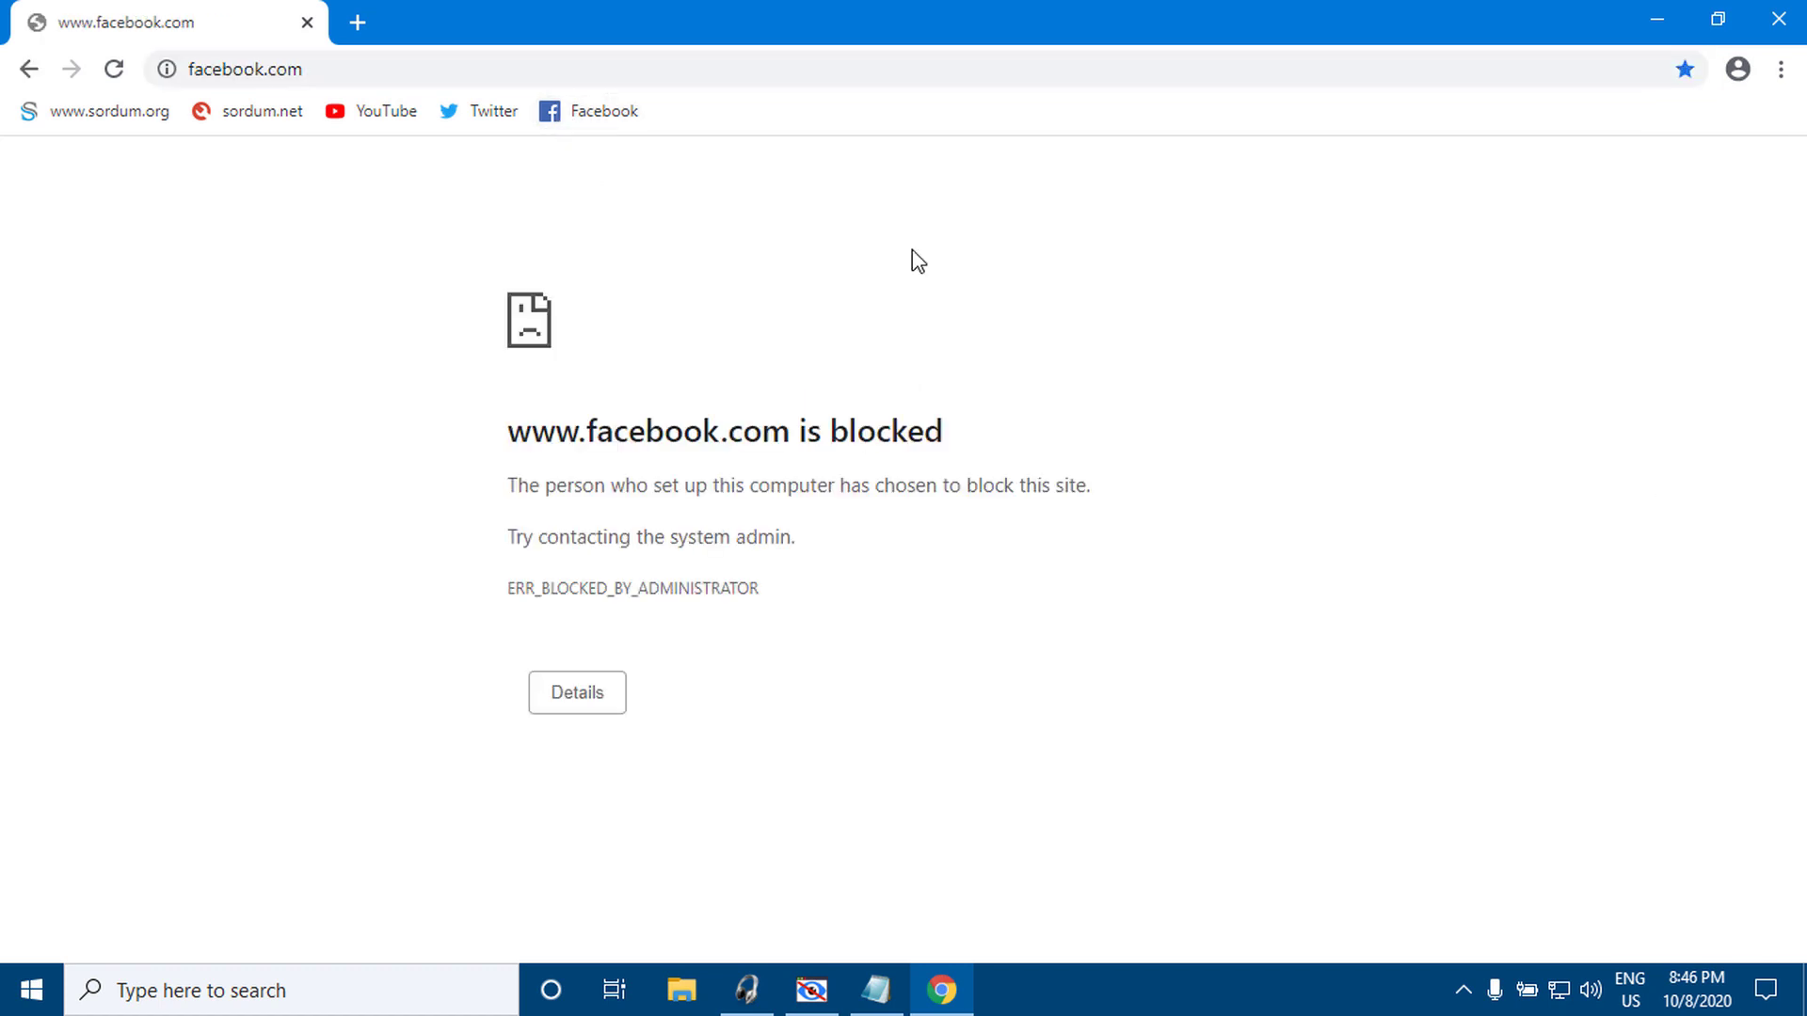
{"action": "left_click", "coordinate": [386, 115]}
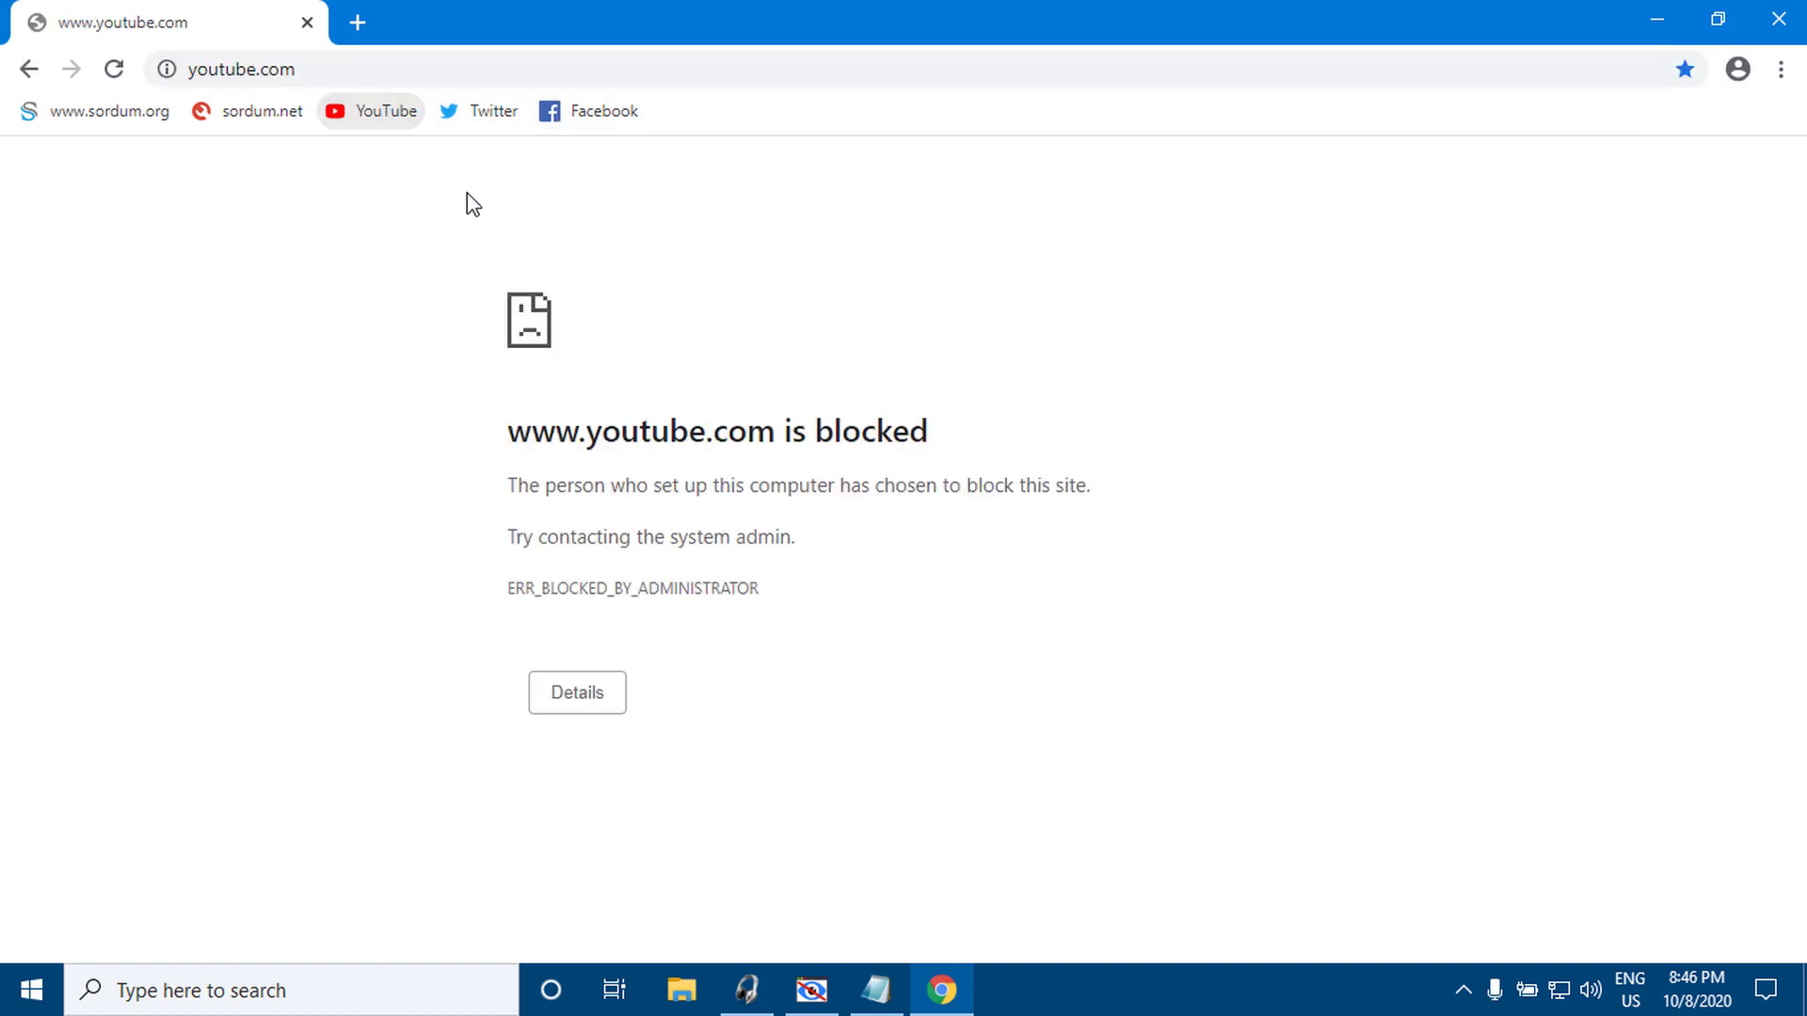
{"action": "left_click", "coordinate": [273, 114]}
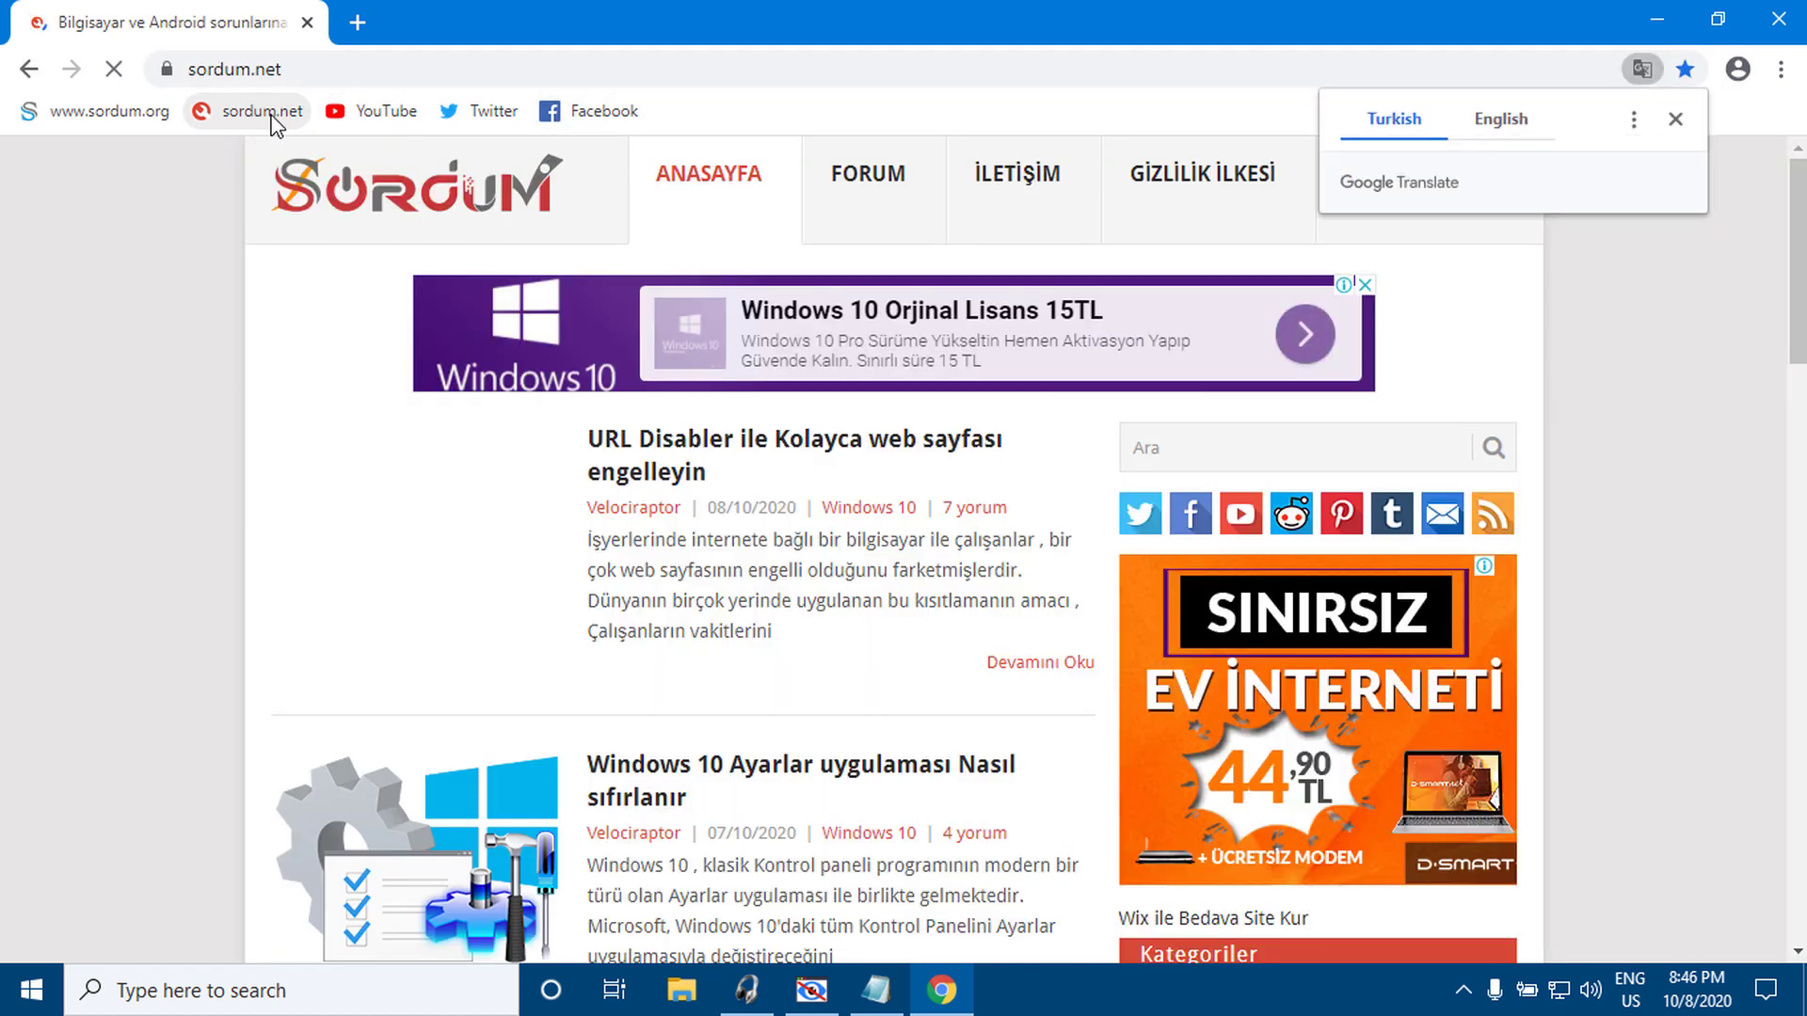
{"action": "left_click", "coordinate": [165, 115]}
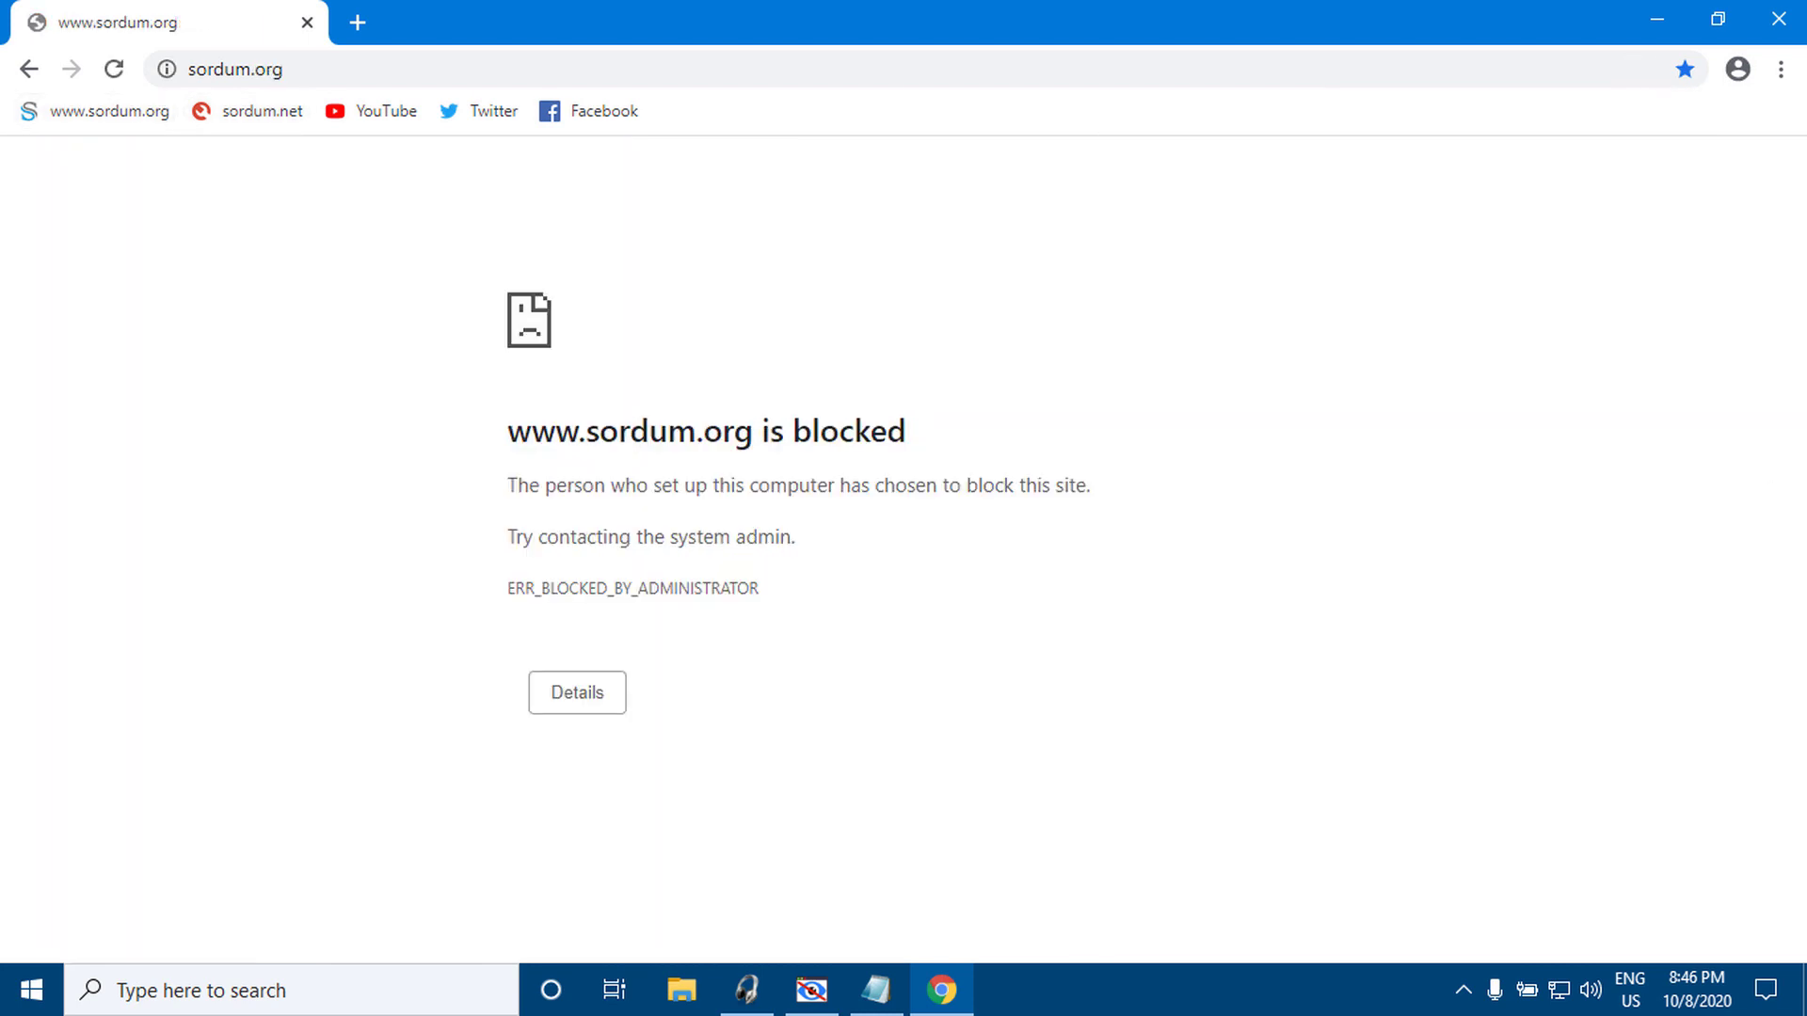
{"action": "left_click", "coordinate": [1799, 23]}
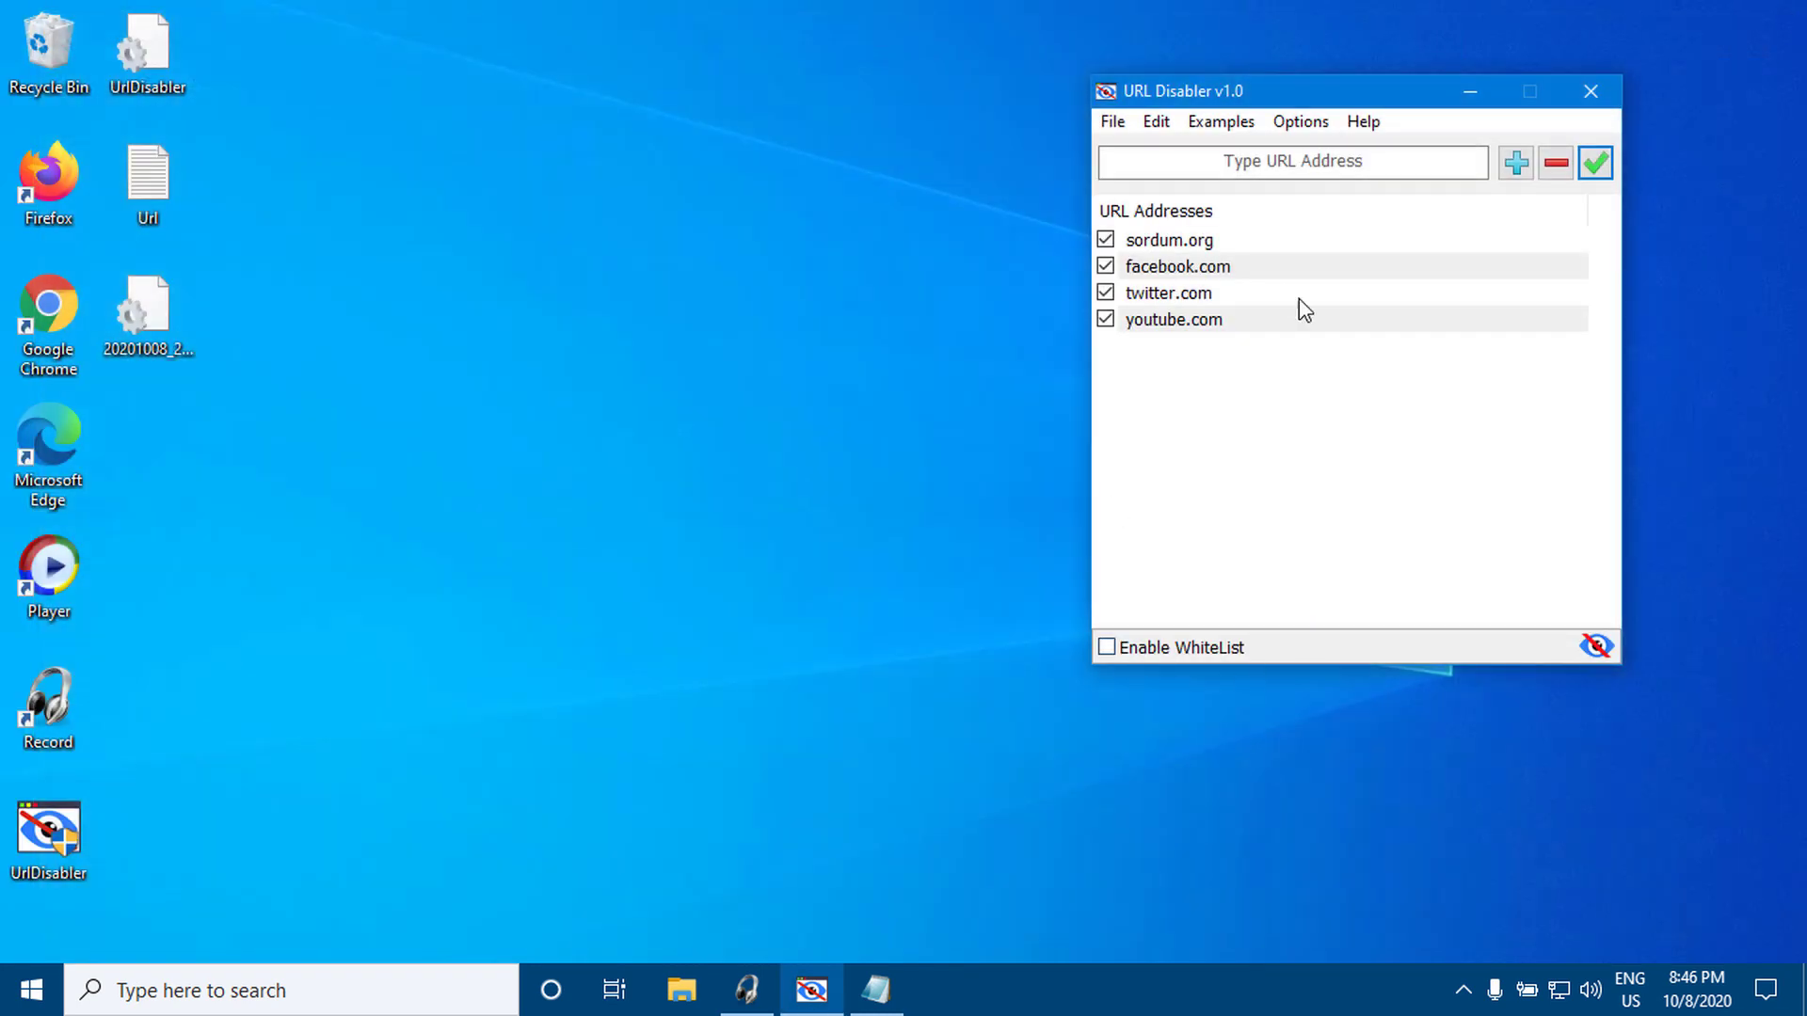
- Delete all four addresses via Edit > Select All, save the empty list, and close URL Disabler
{"action": "left_click", "coordinate": [1596, 646]}
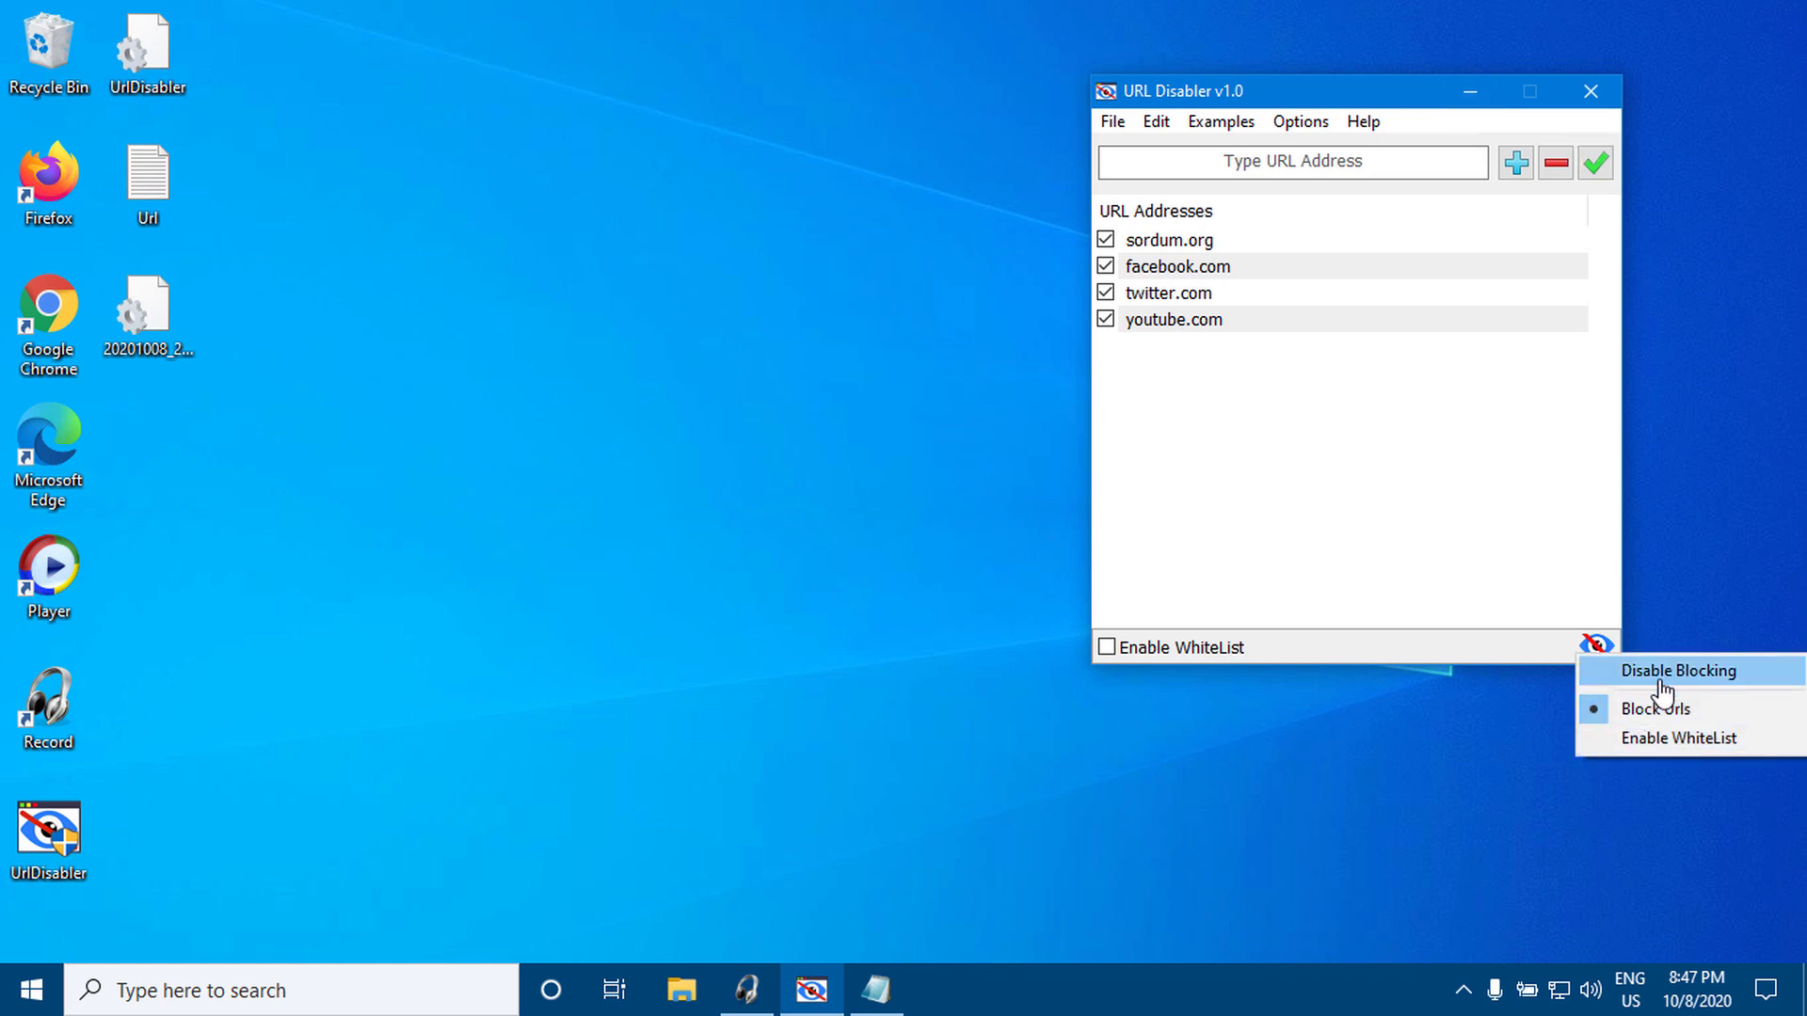
{"action": "left_click", "coordinate": [1703, 282]}
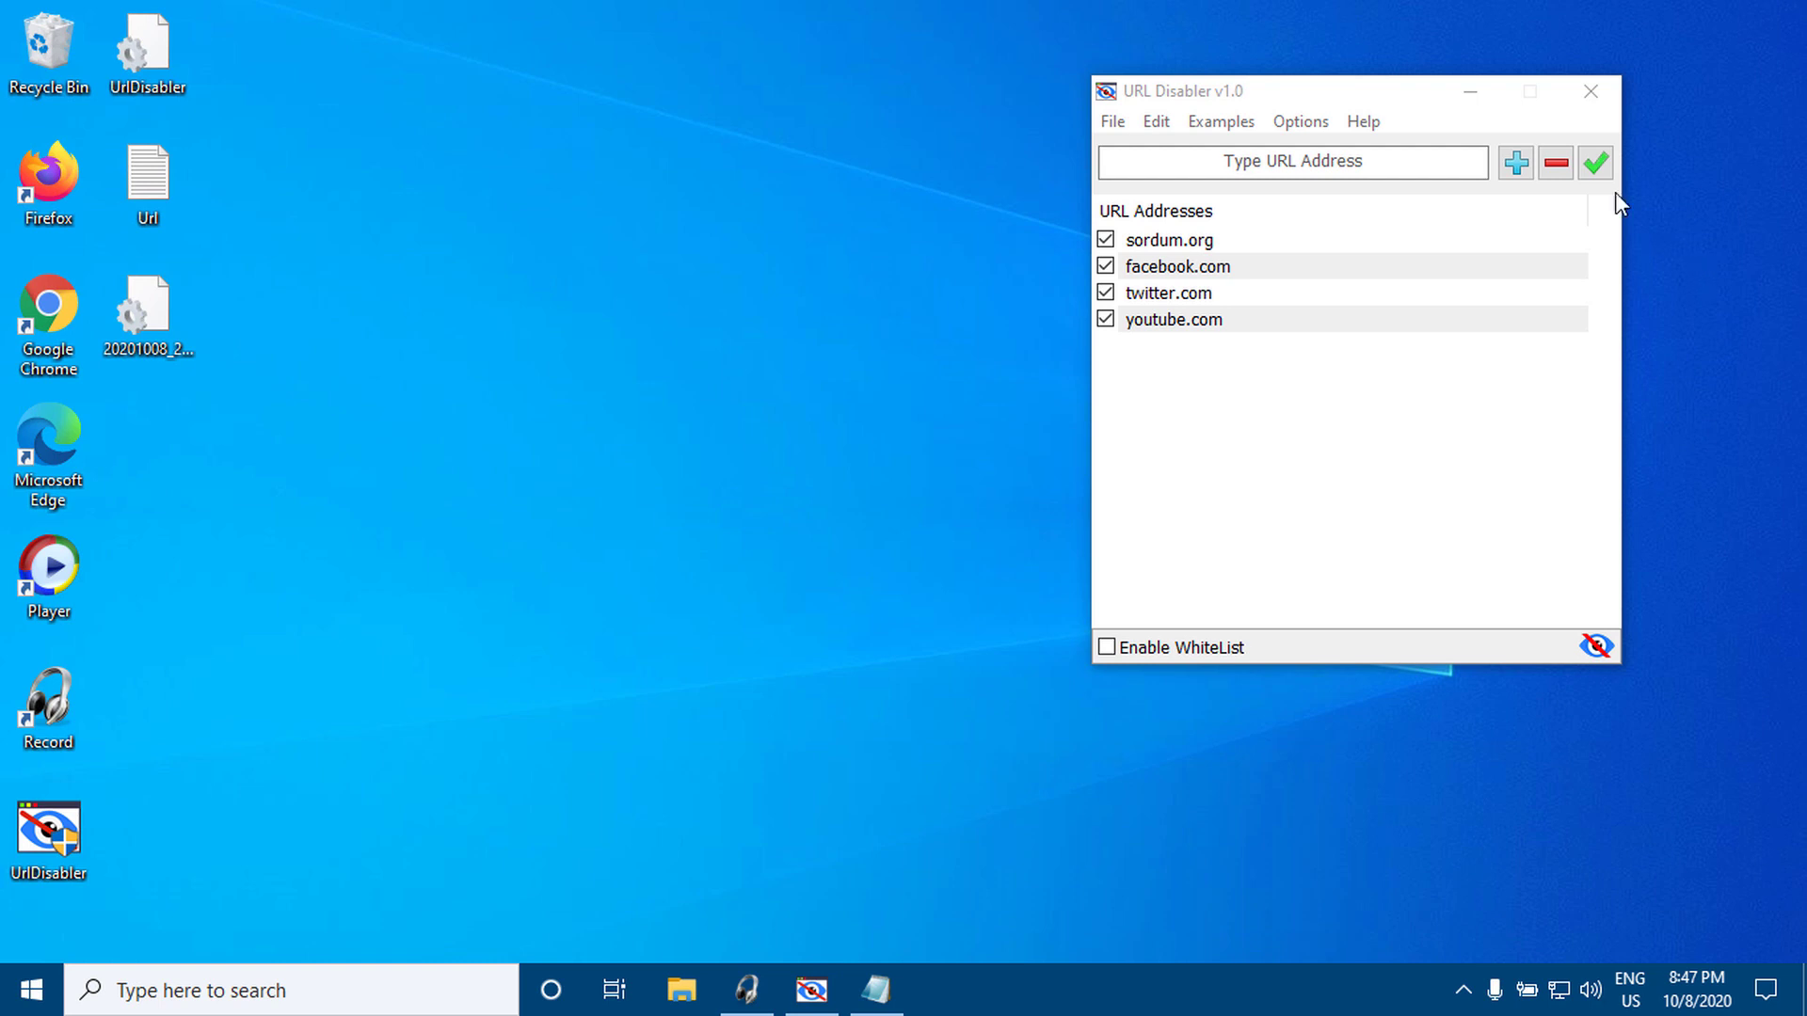
{"action": "left_click_drag", "start_coordinate": [1373, 101], "coordinate": [1290, 117]}
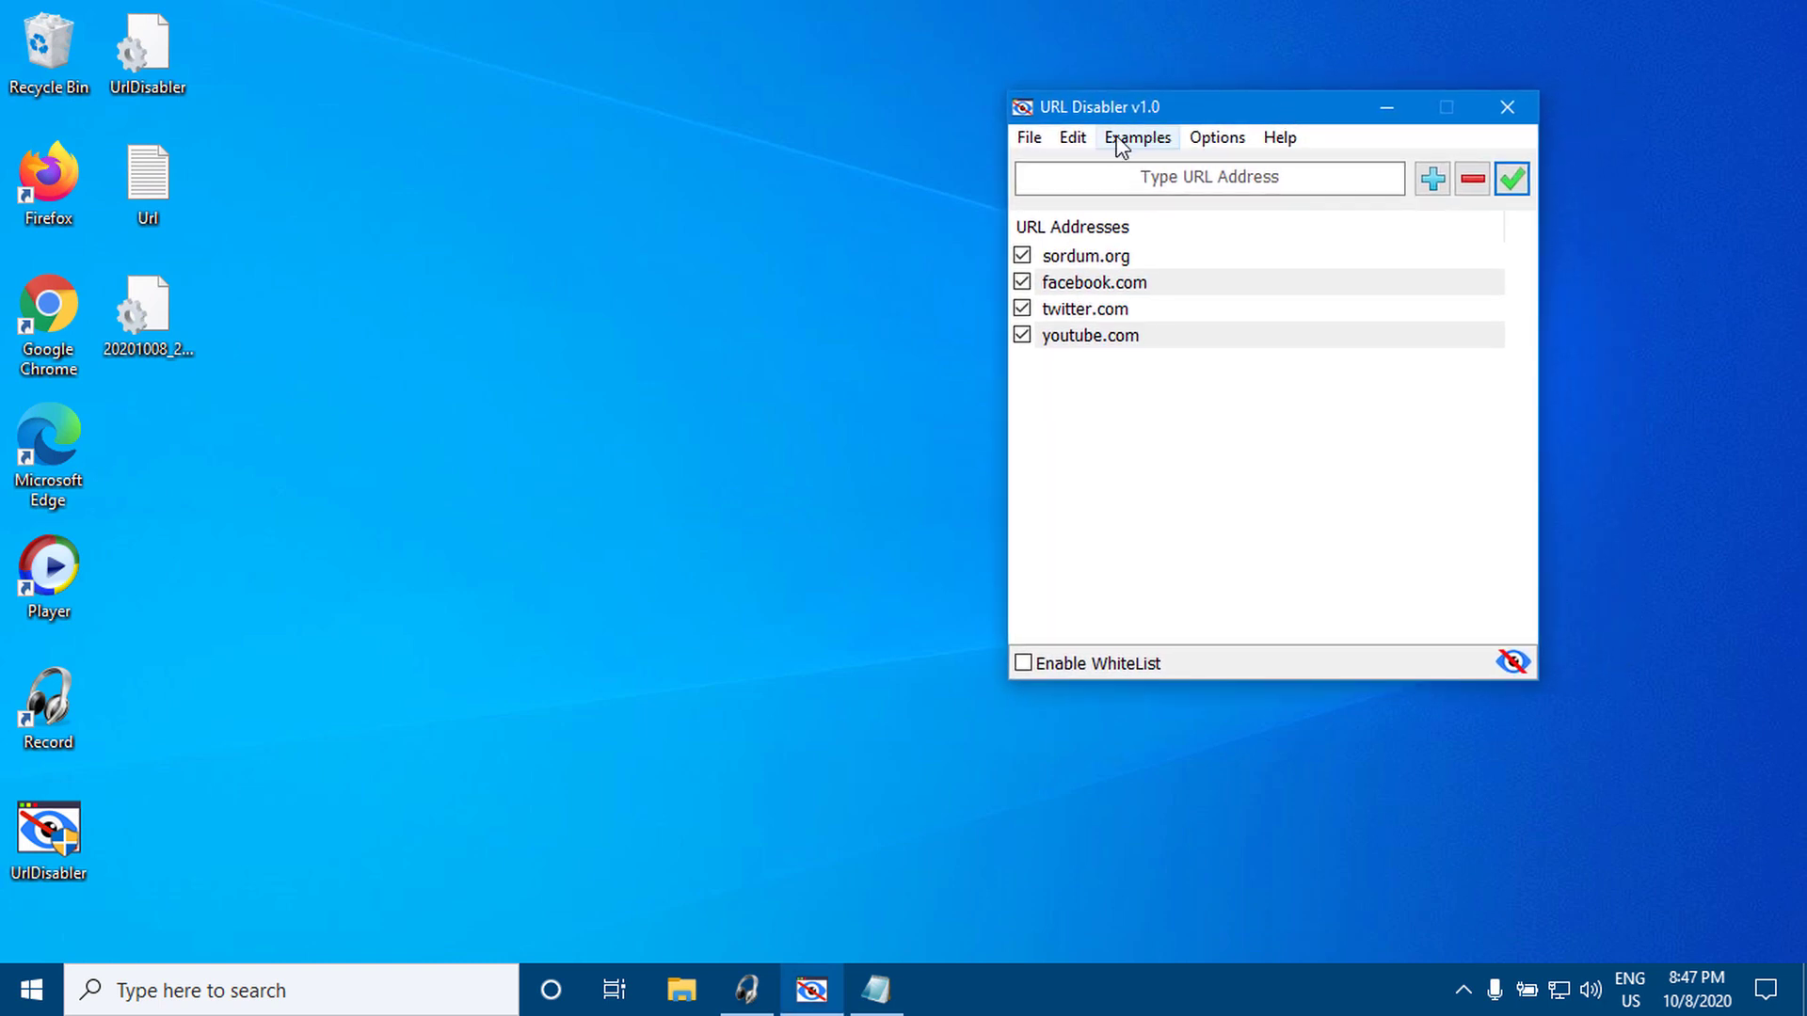
{"action": "left_click", "coordinate": [1081, 137]}
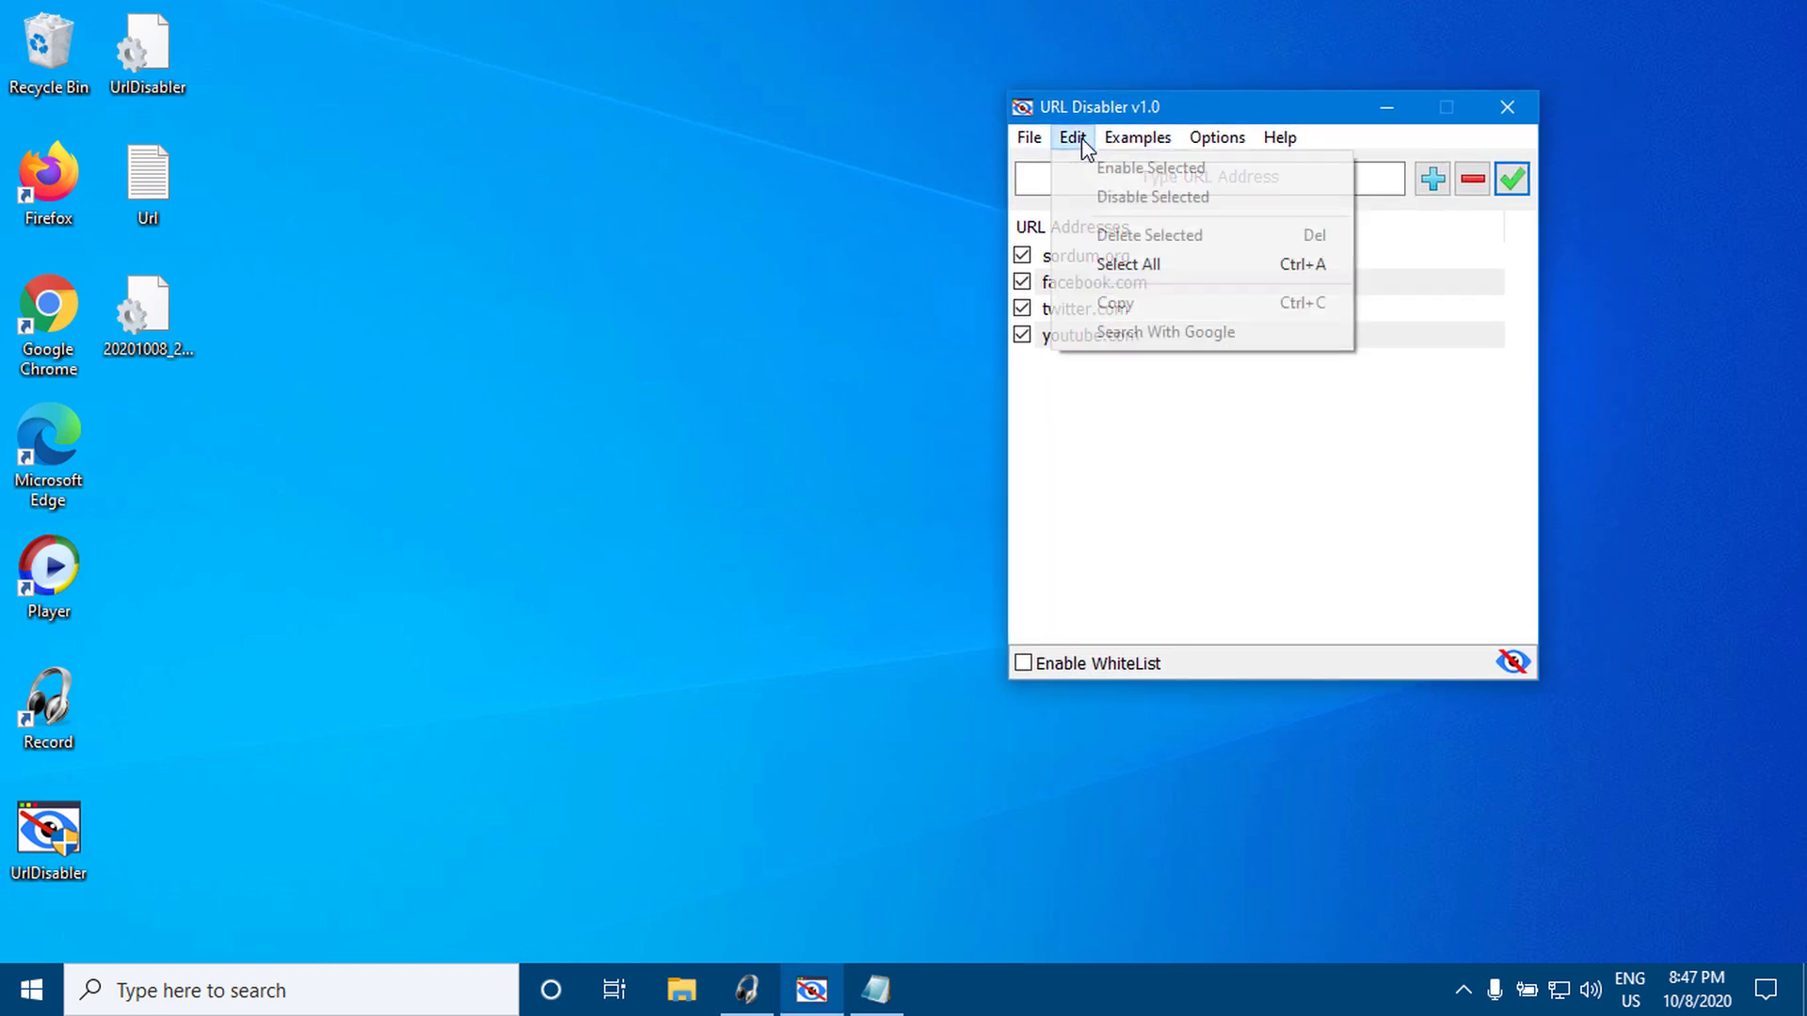
{"action": "left_click", "coordinate": [1150, 263]}
{"action": "left_click", "coordinate": [1474, 178]}
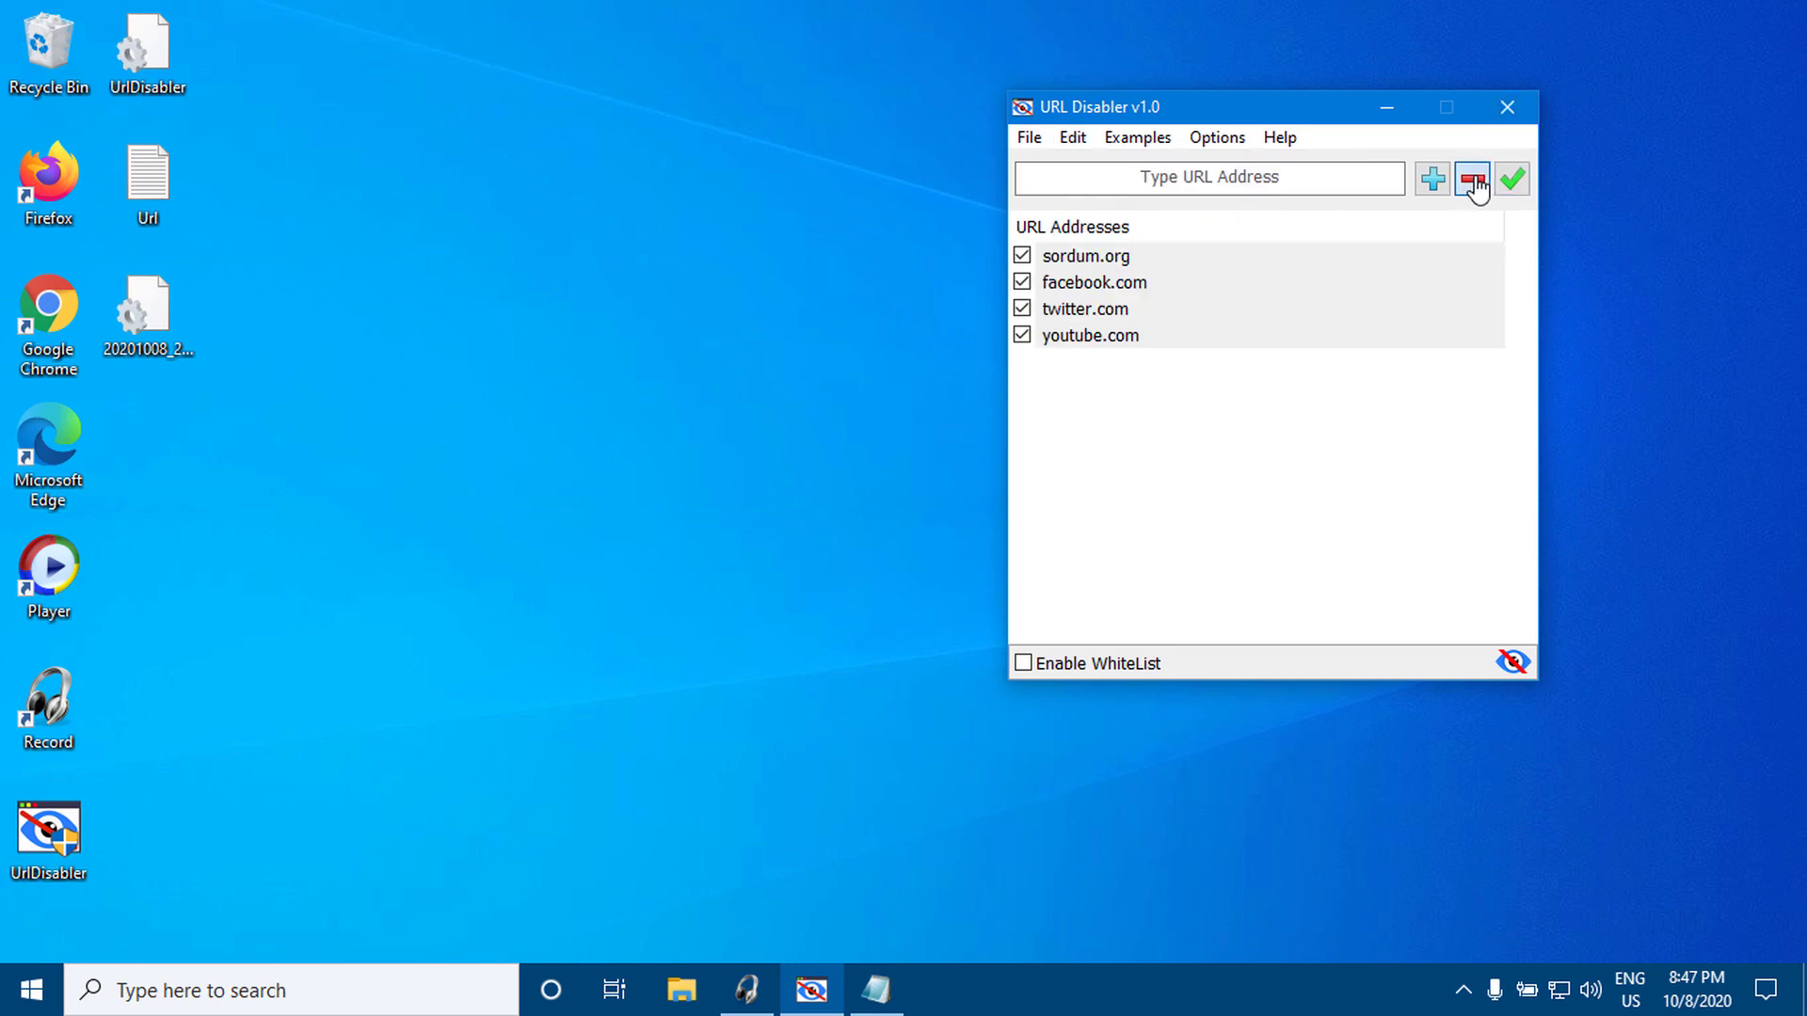
{"action": "left_click", "coordinate": [1511, 186]}
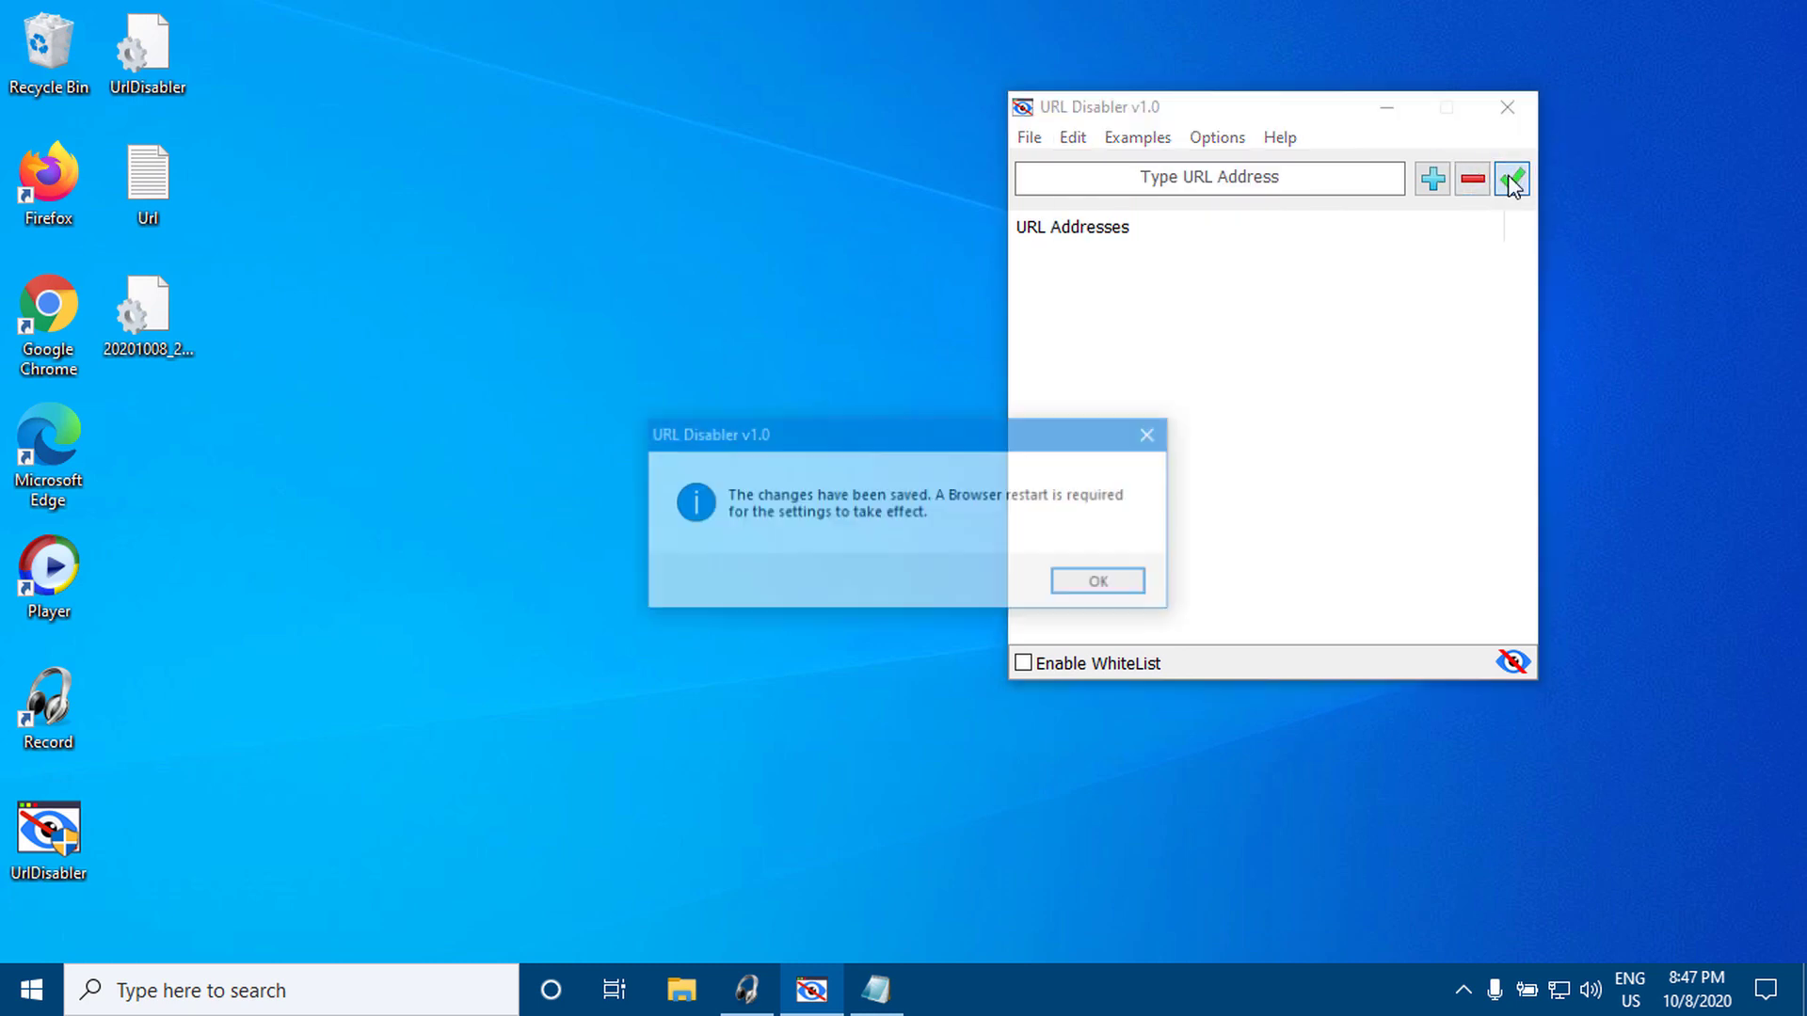
{"action": "left_click", "coordinate": [1094, 577]}
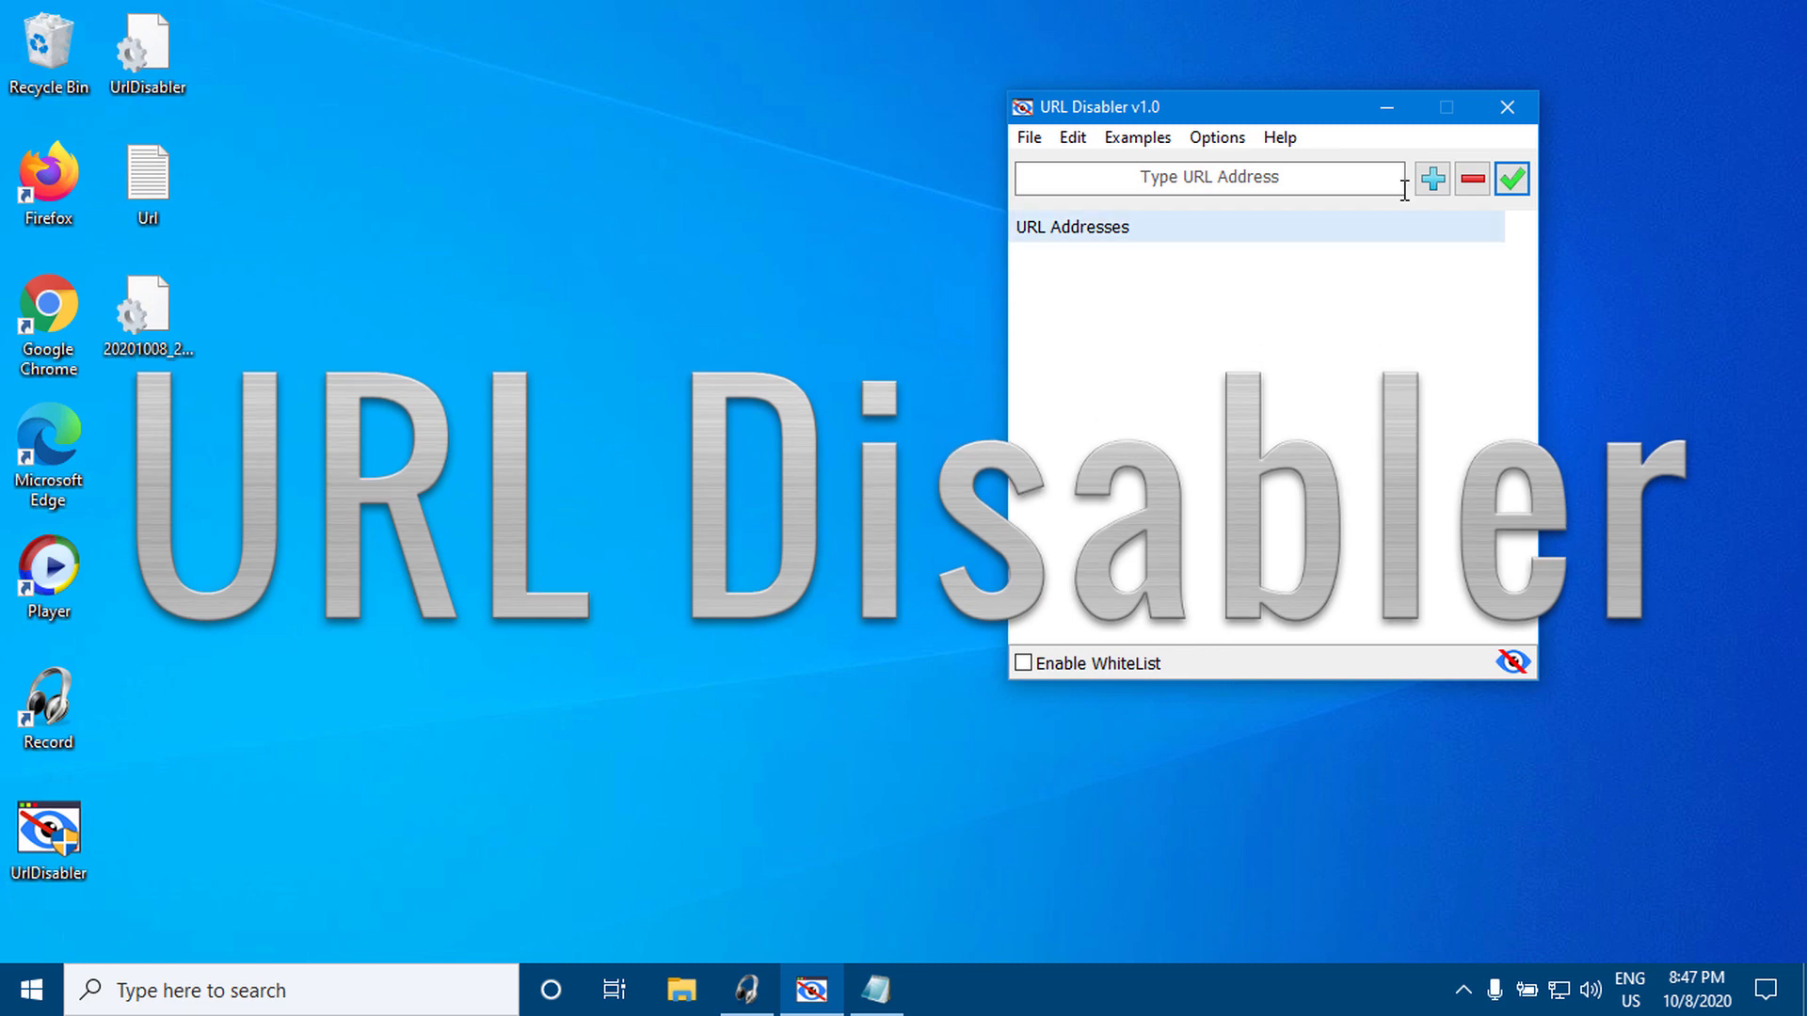
{"action": "left_click", "coordinate": [1510, 120]}
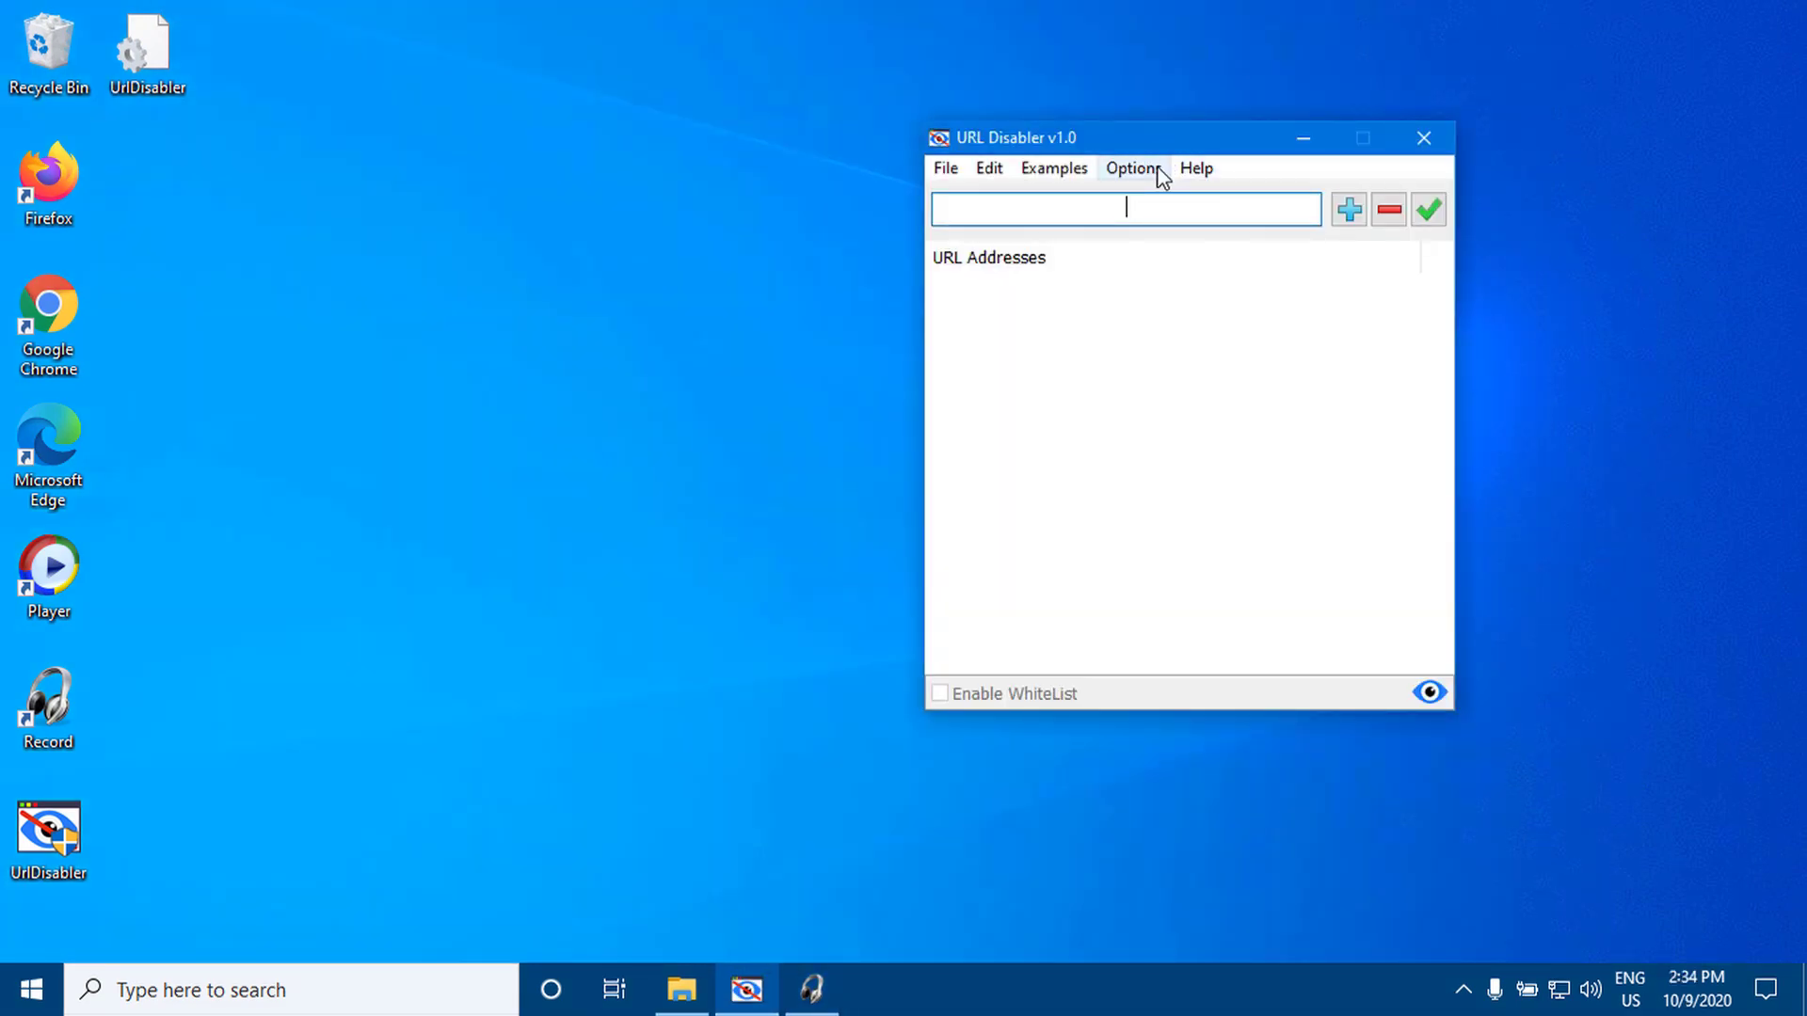
- Set a new password with hint 'same' in Options > Password Properties, apply it, and close the program
{"action": "left_click", "coordinate": [1133, 168]}
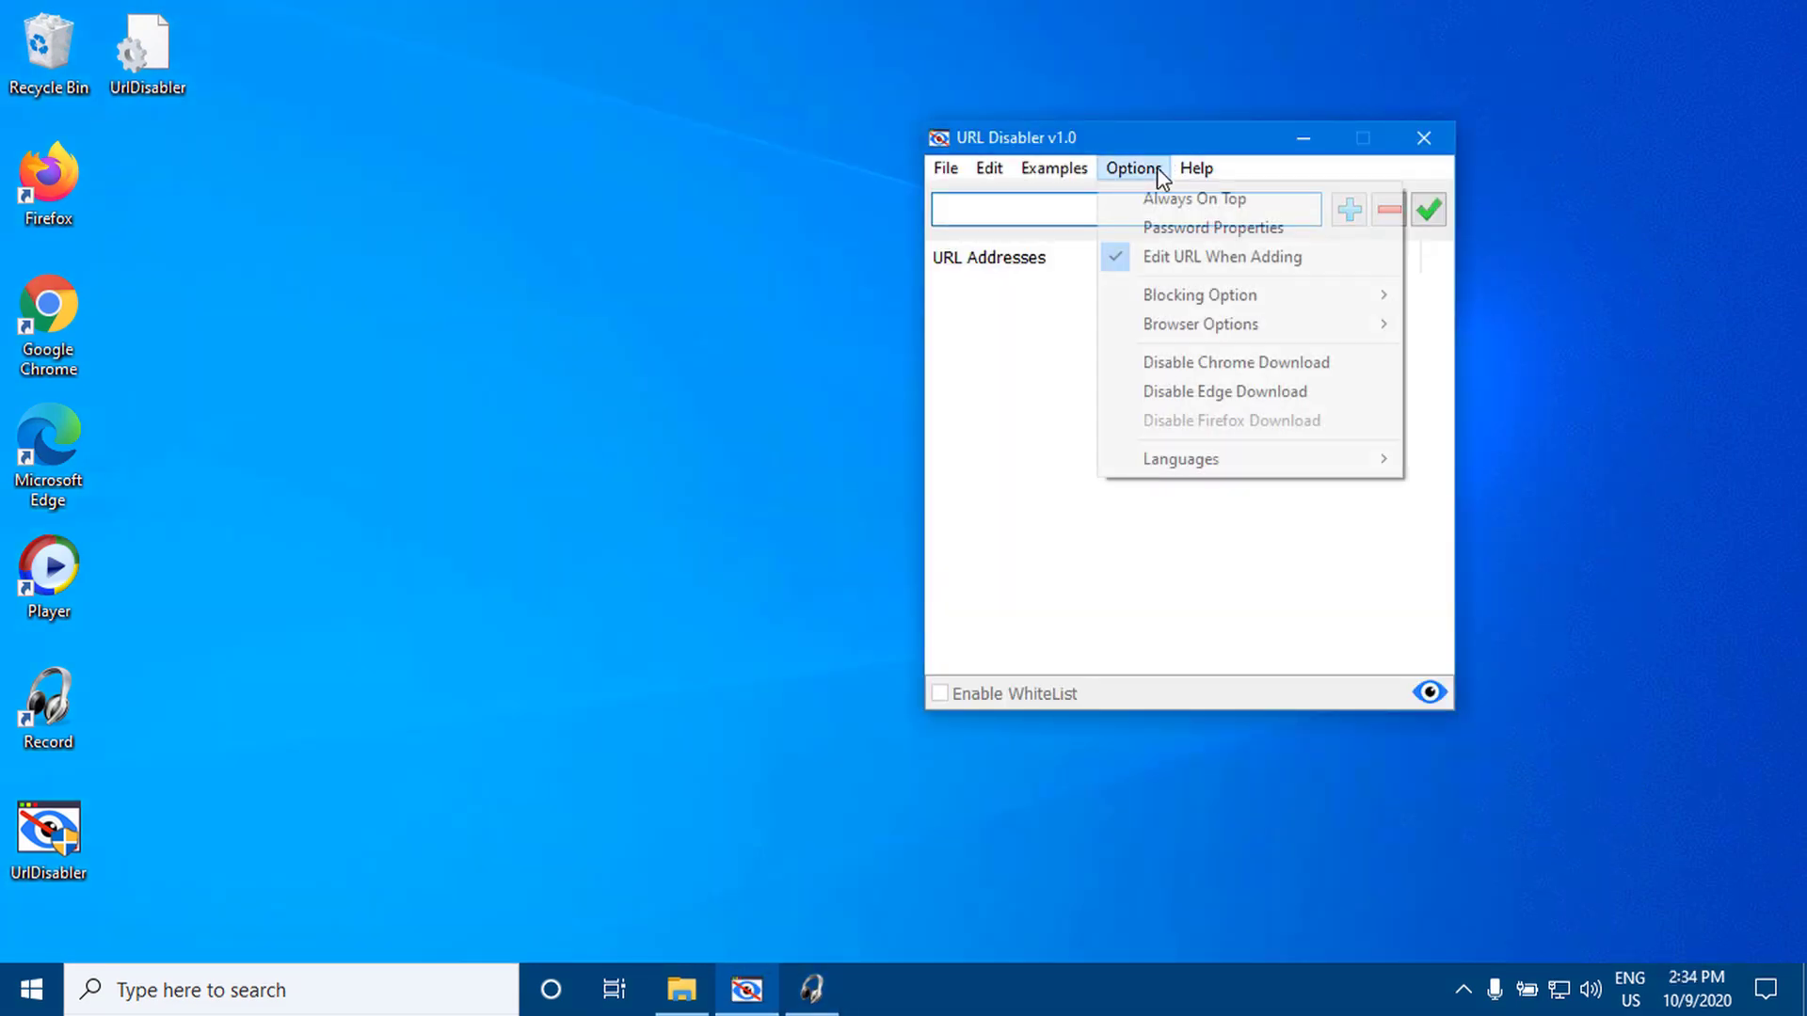
{"action": "left_click", "coordinate": [1163, 228]}
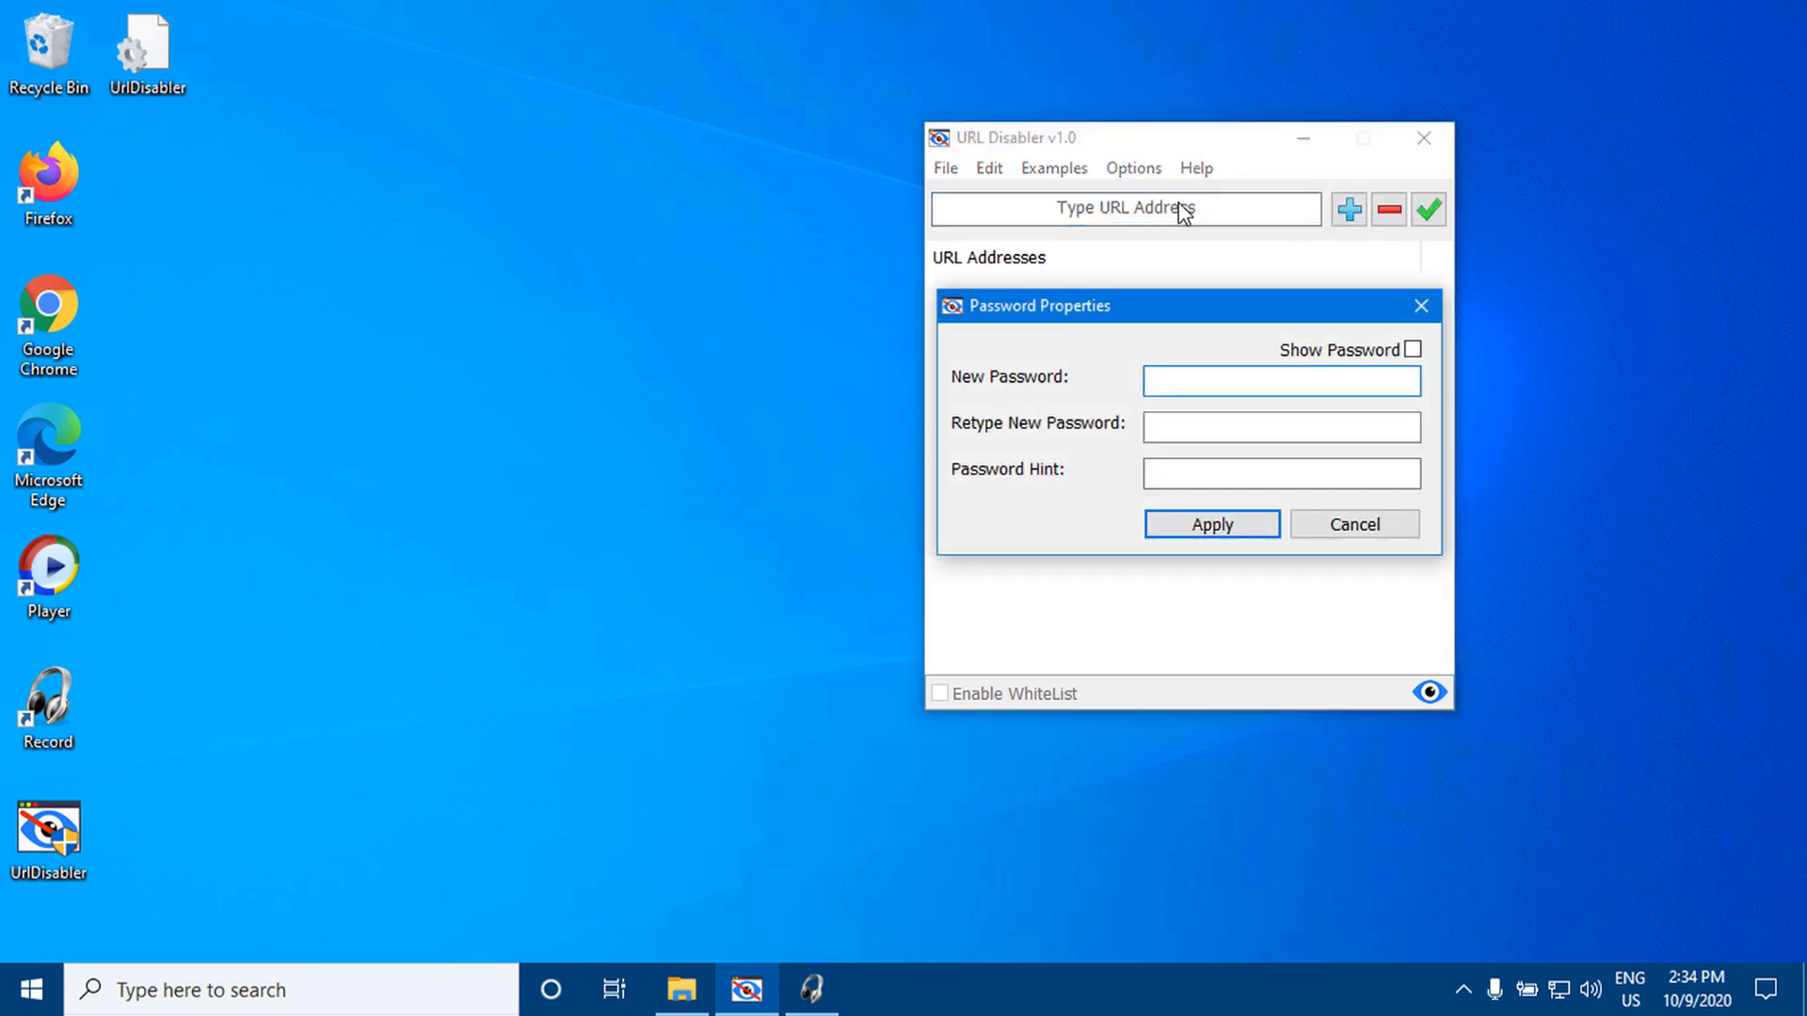
{"action": "type", "text": "*********"}
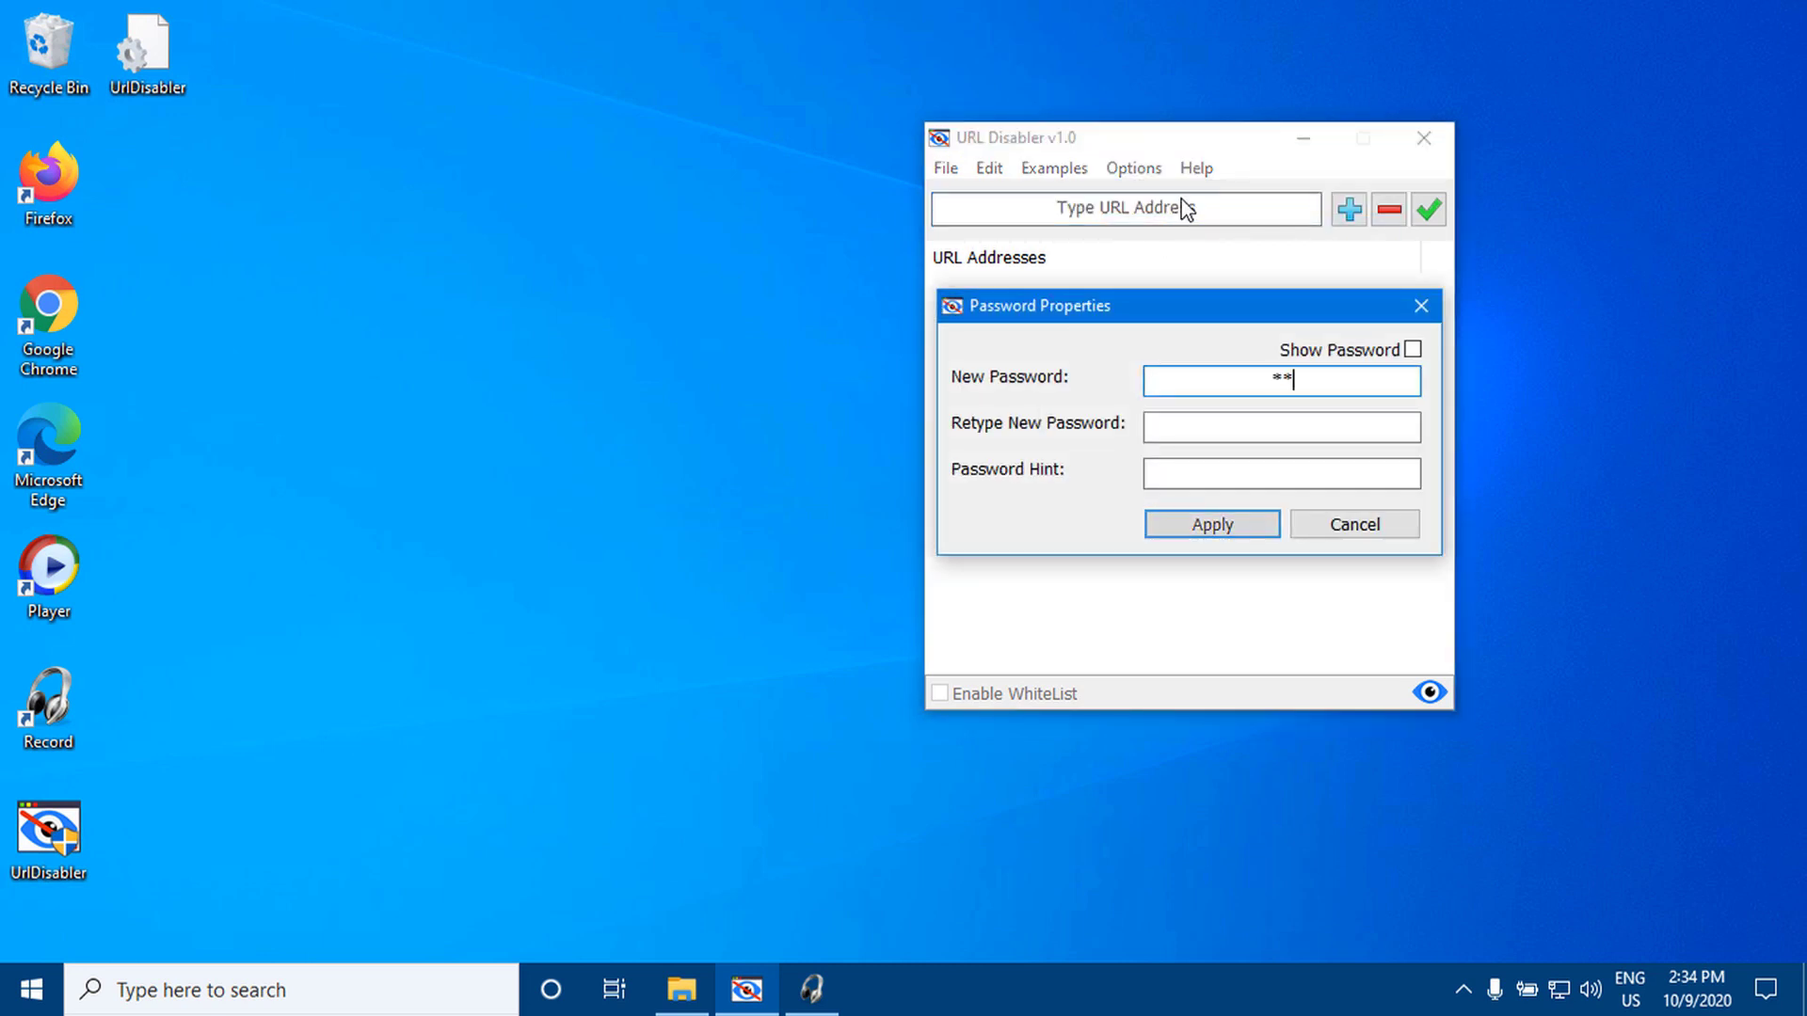
{"action": "key", "text": "Tab"}
{"action": "type", "text": "*********"}
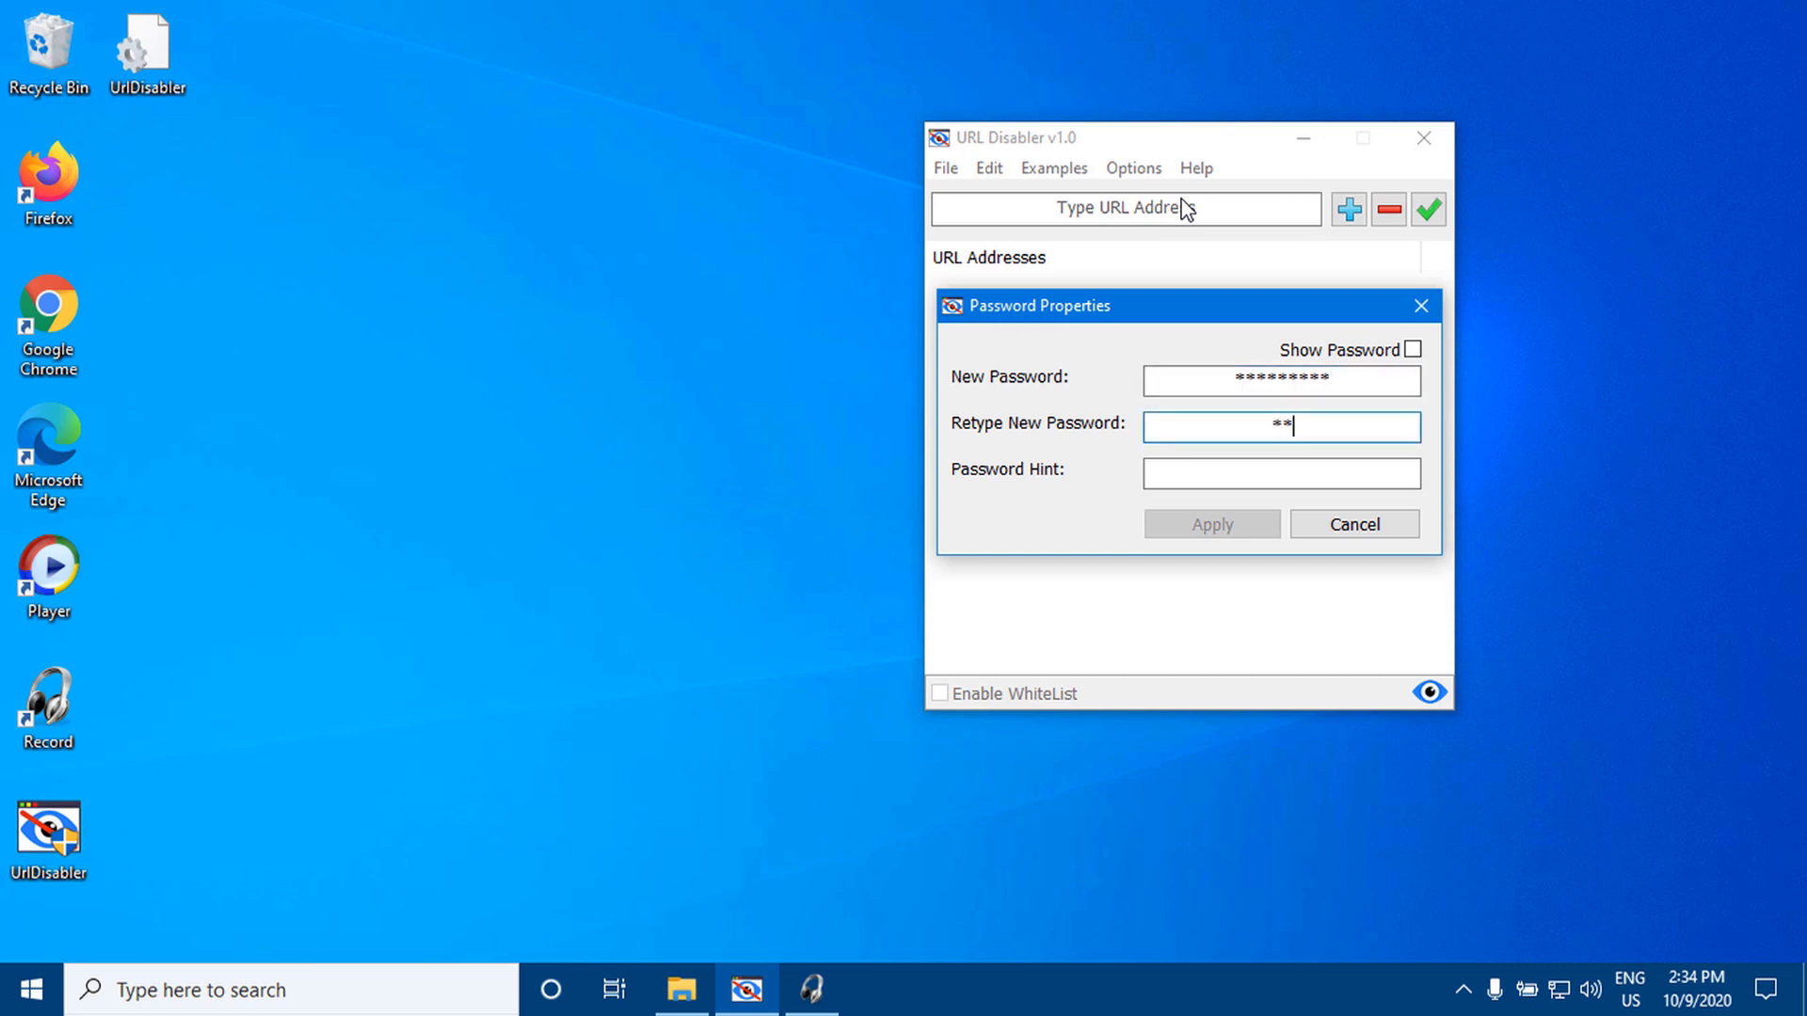
{"action": "left_click", "coordinate": [1247, 482]}
{"action": "type", "text": "same"}
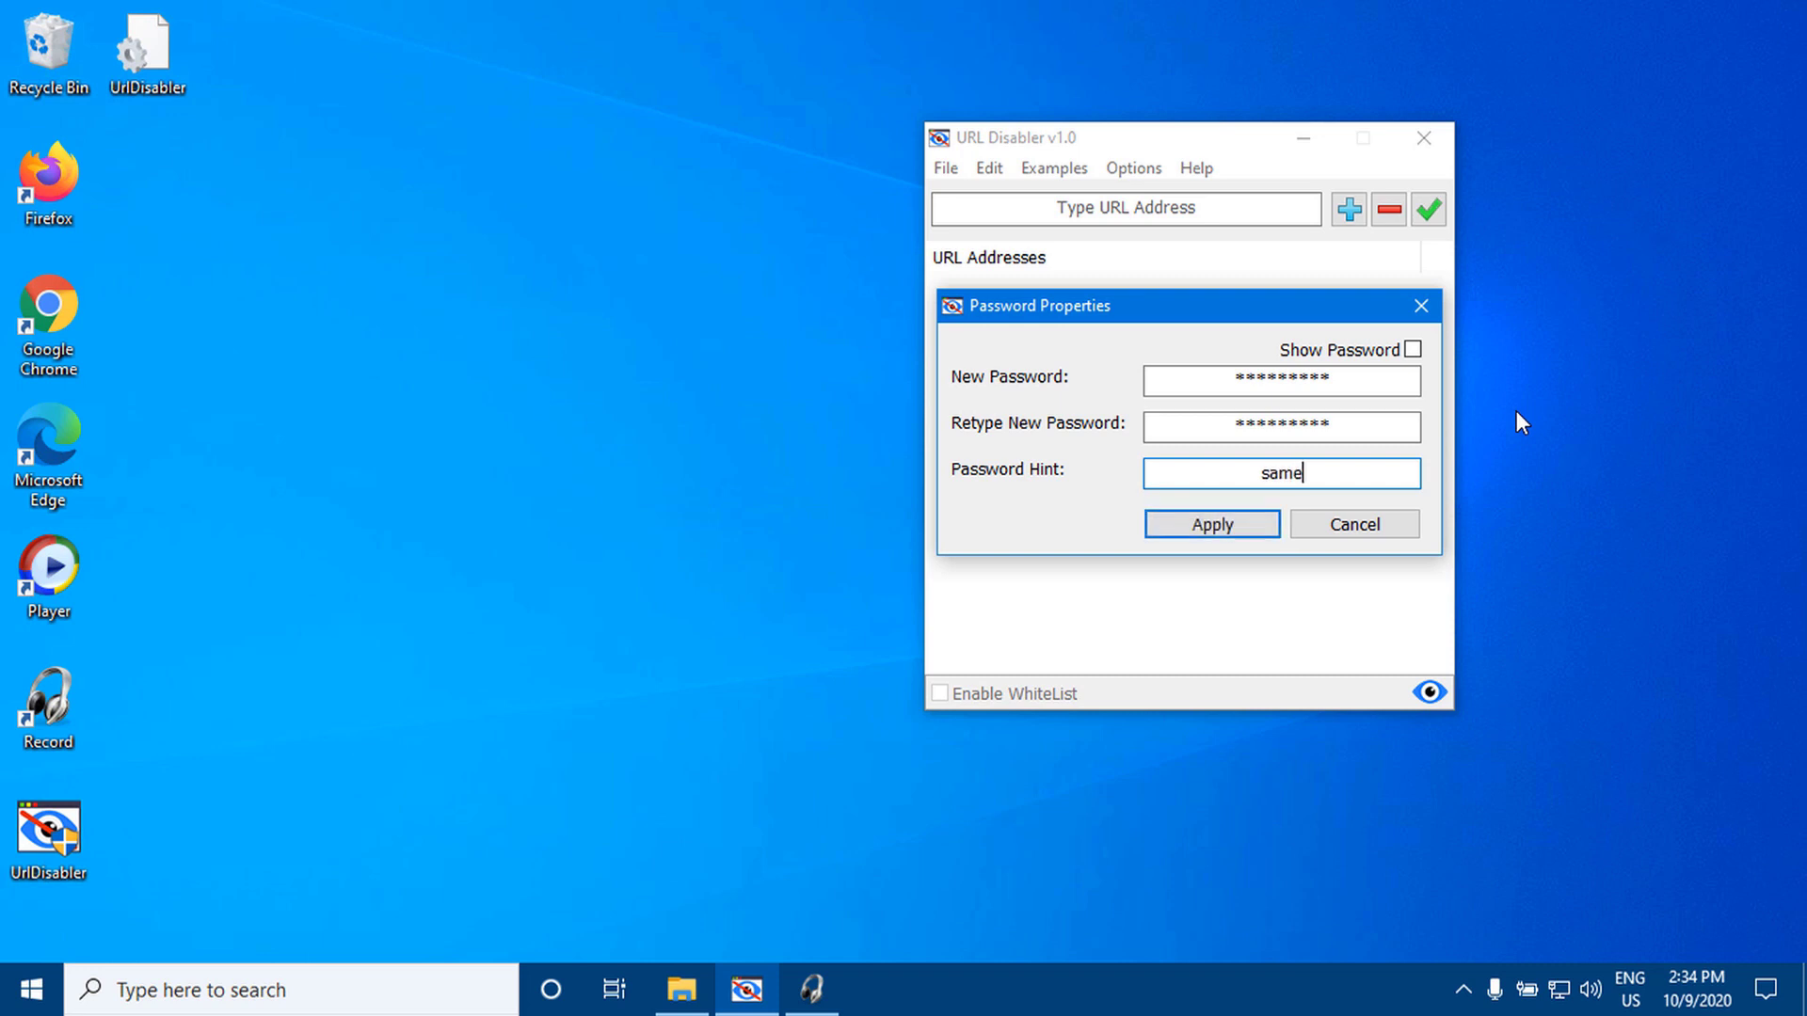
{"action": "left_click", "coordinate": [1194, 541]}
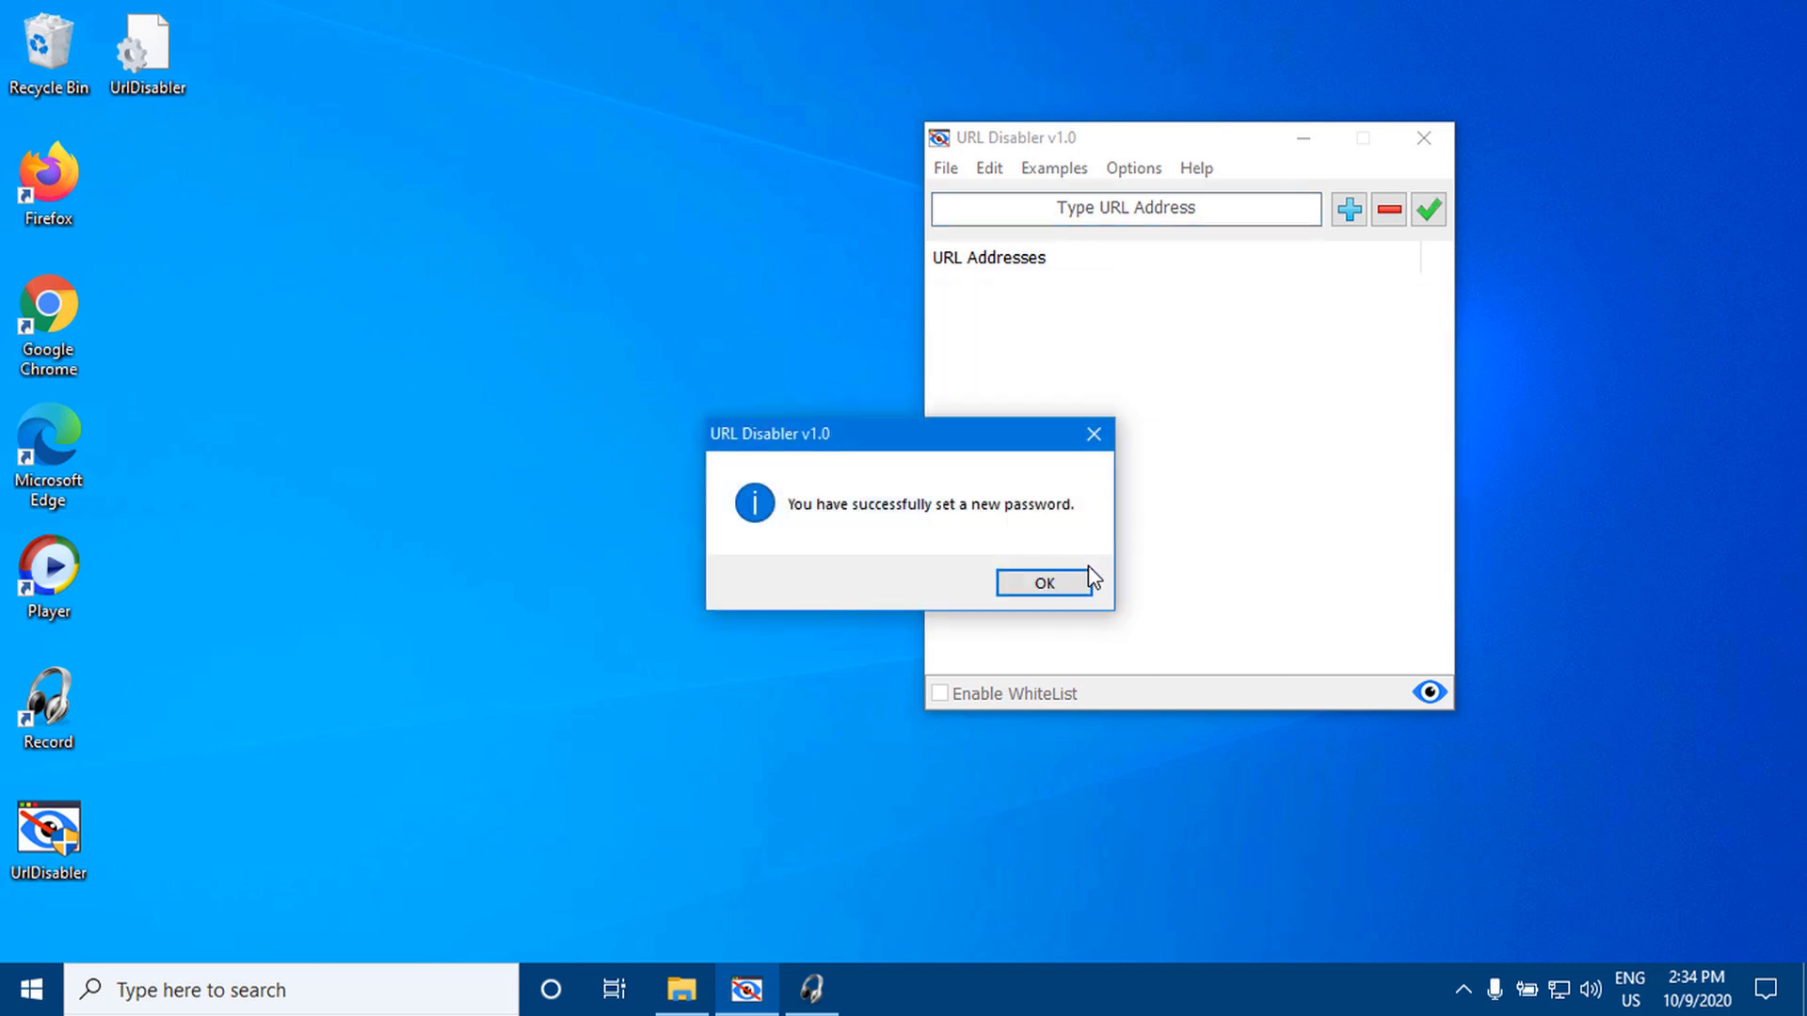
{"action": "left_click", "coordinate": [1072, 585]}
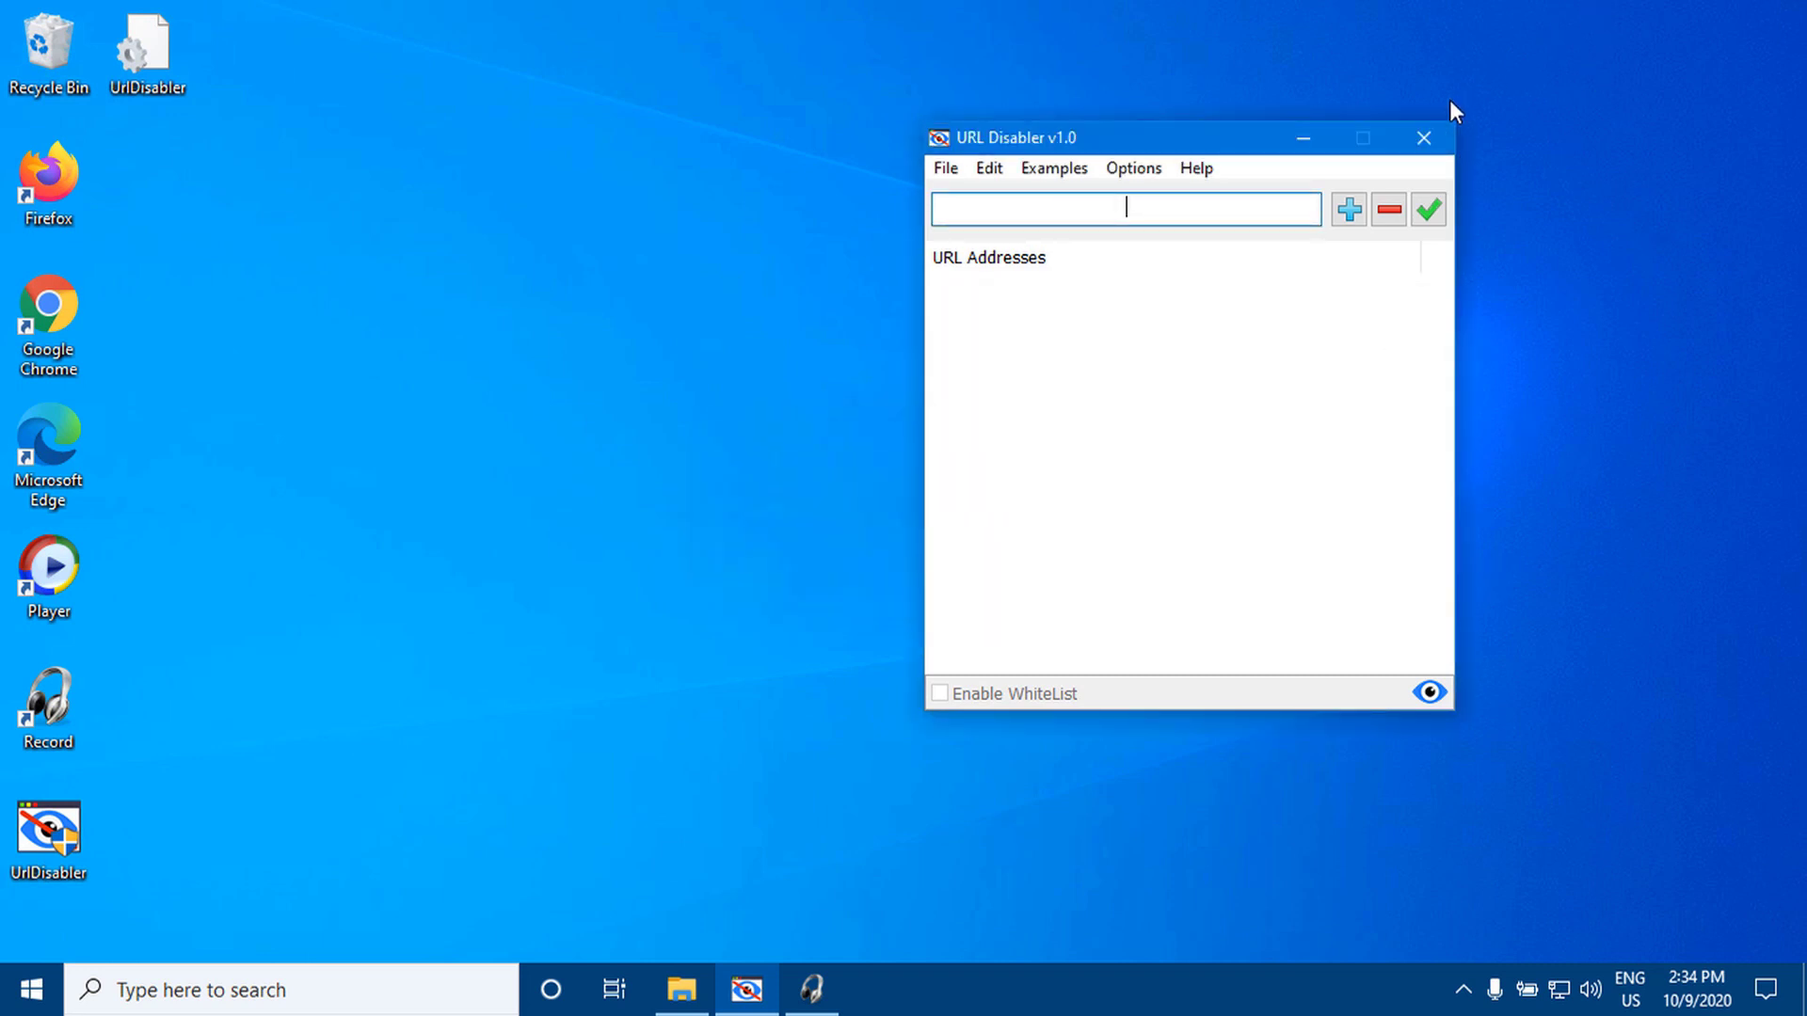
{"action": "left_click", "coordinate": [1424, 137]}
- Launch URL Disabler from the desktop and unlock it with the program password
{"action": "double_click", "coordinate": [53, 839]}
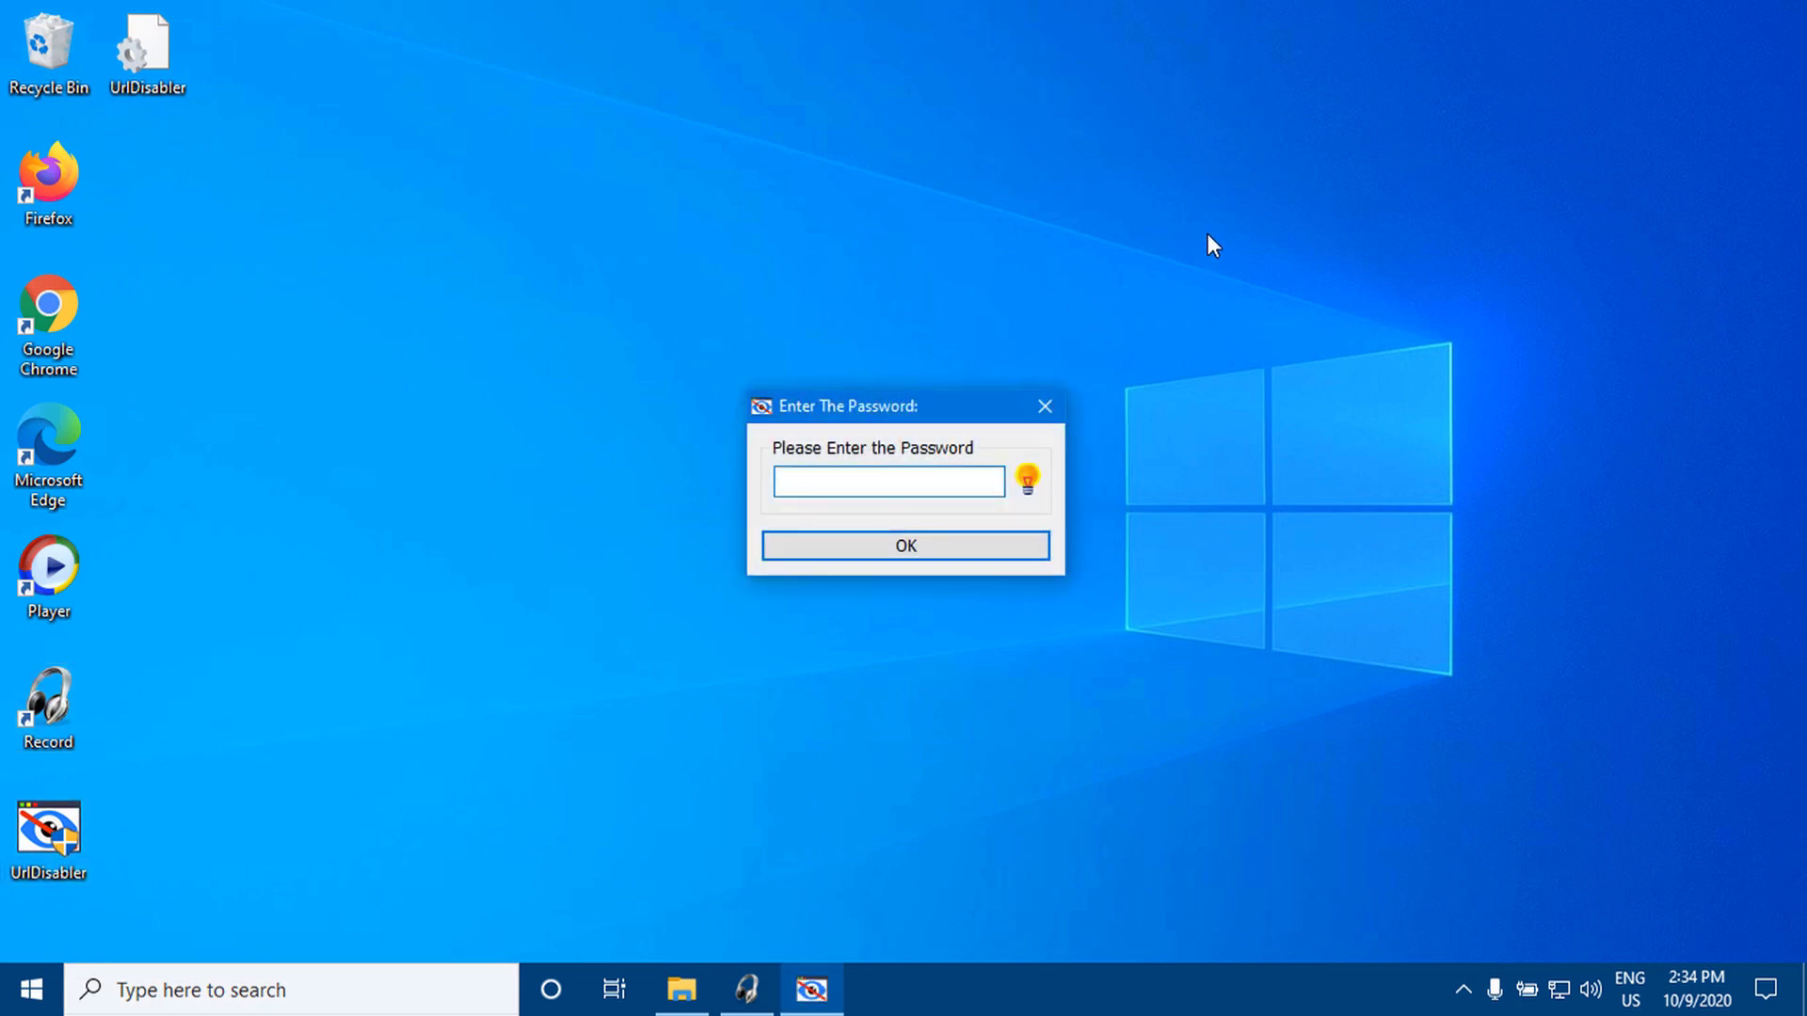
{"action": "type", "text": "************"}
{"action": "key", "text": "Return"}
{"action": "left_click_drag", "start_coordinate": [961, 208], "coordinate": [1259, 186]}
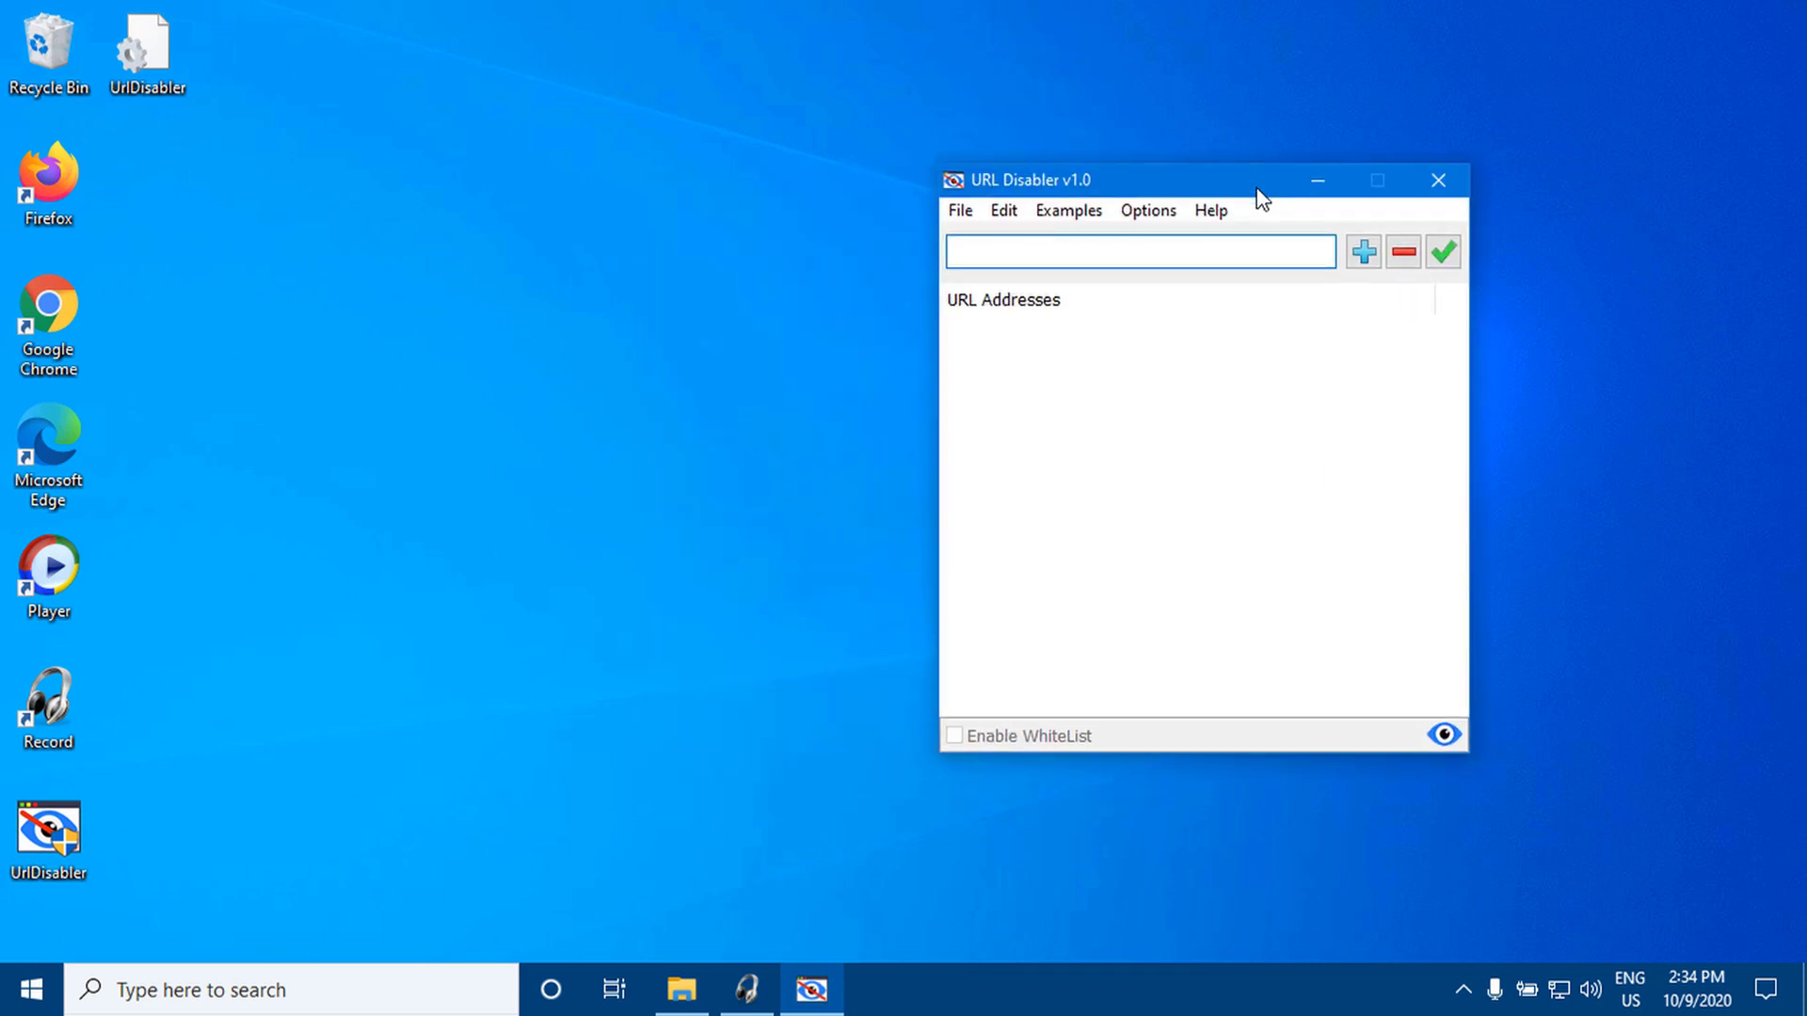
- Clear the password in Password Properties to remove protection, then close the program
{"action": "left_click", "coordinate": [1176, 212]}
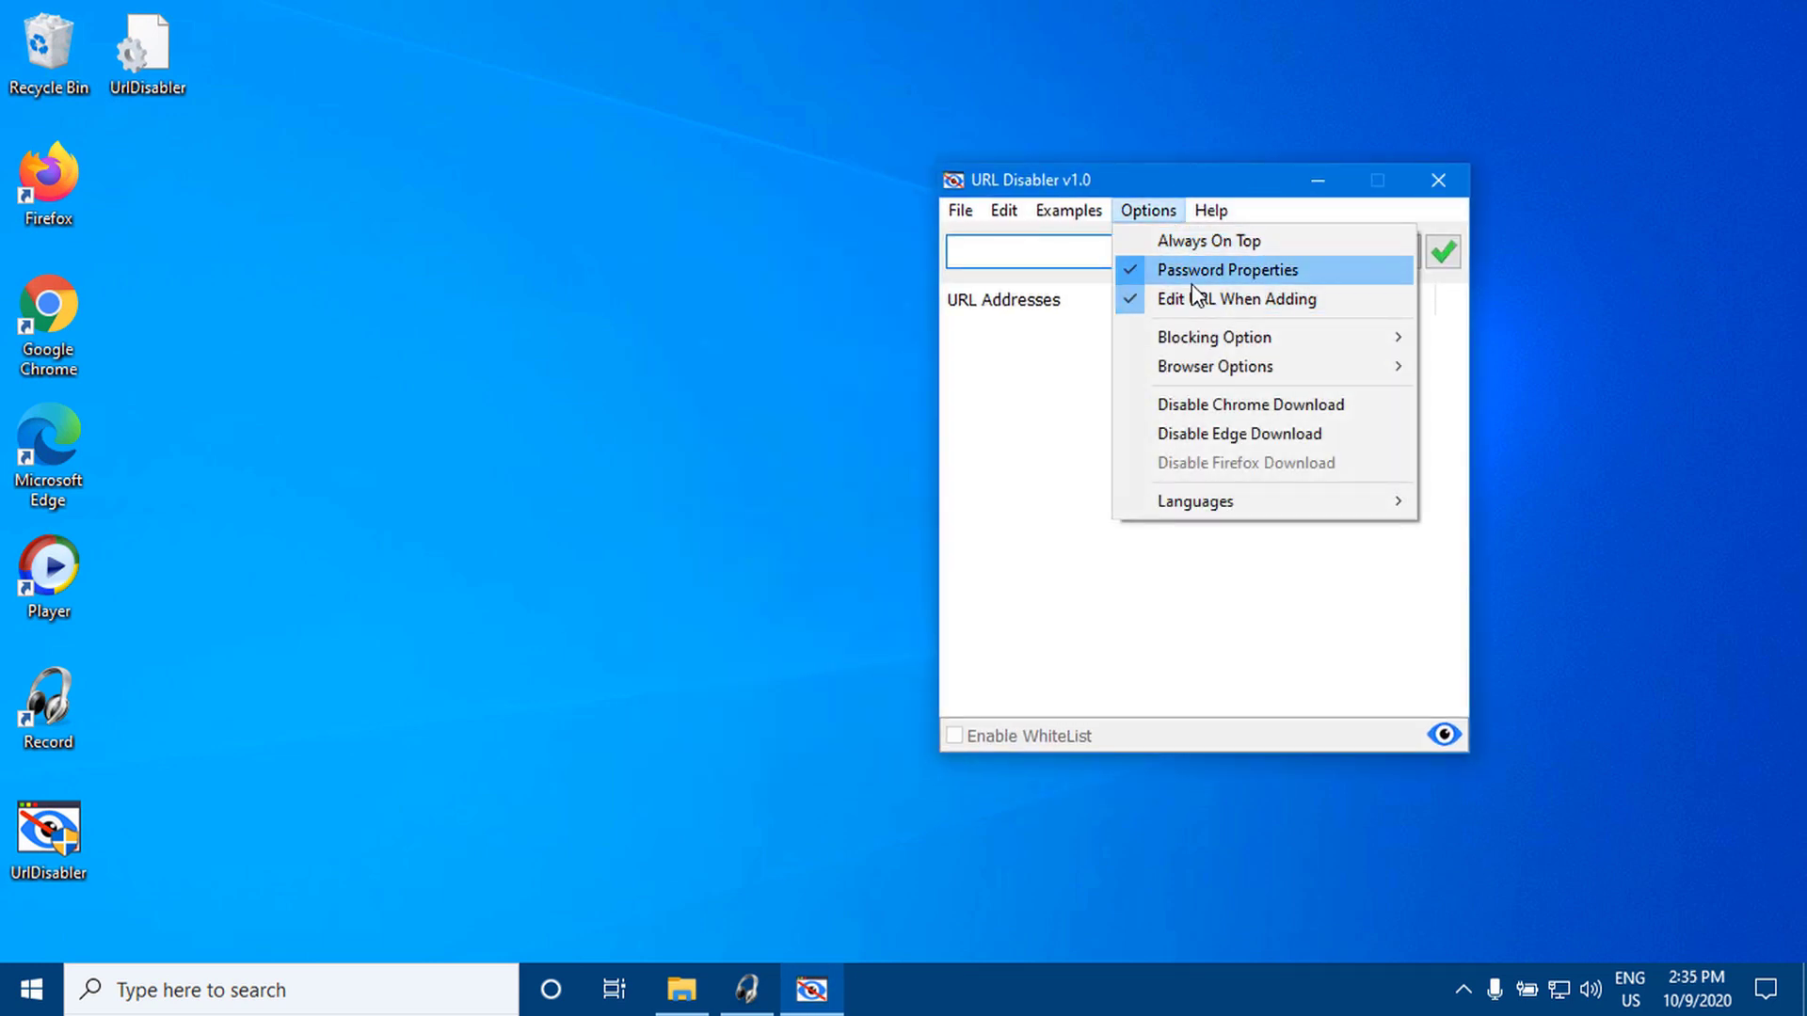
{"action": "left_click", "coordinate": [1193, 278]}
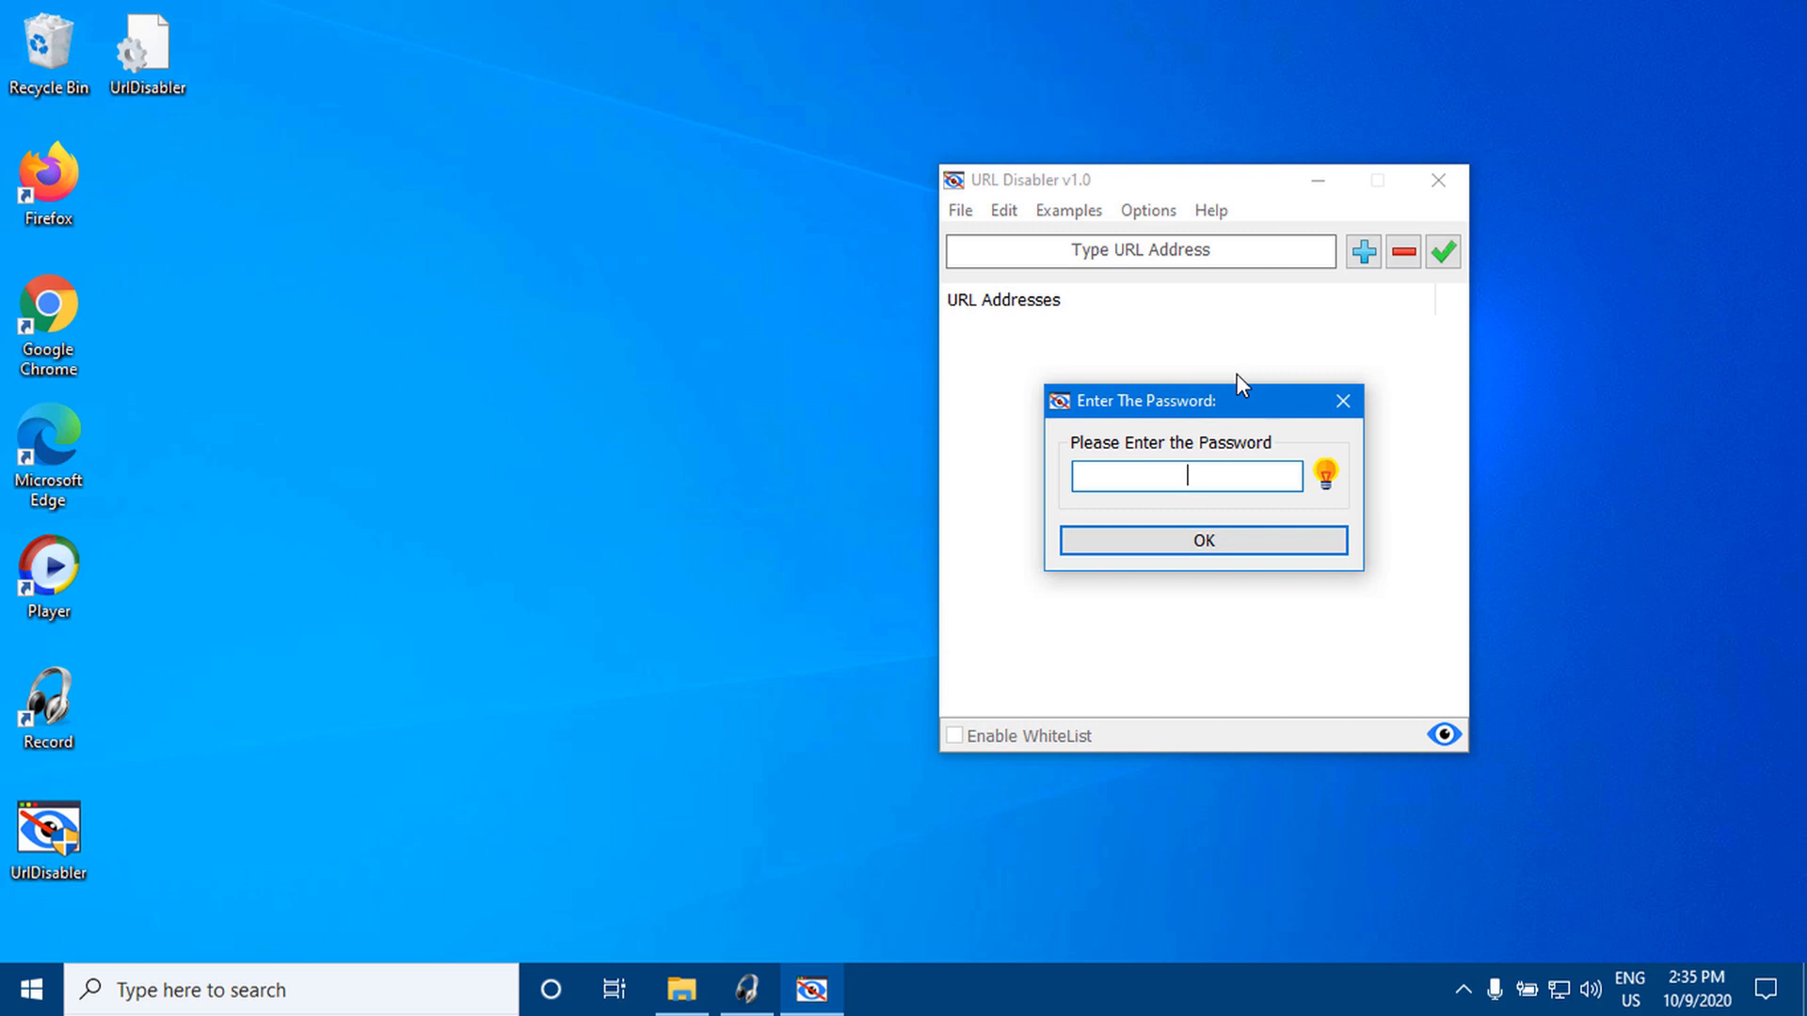
{"action": "type", "text": "**********"}
{"action": "key", "text": "Return"}
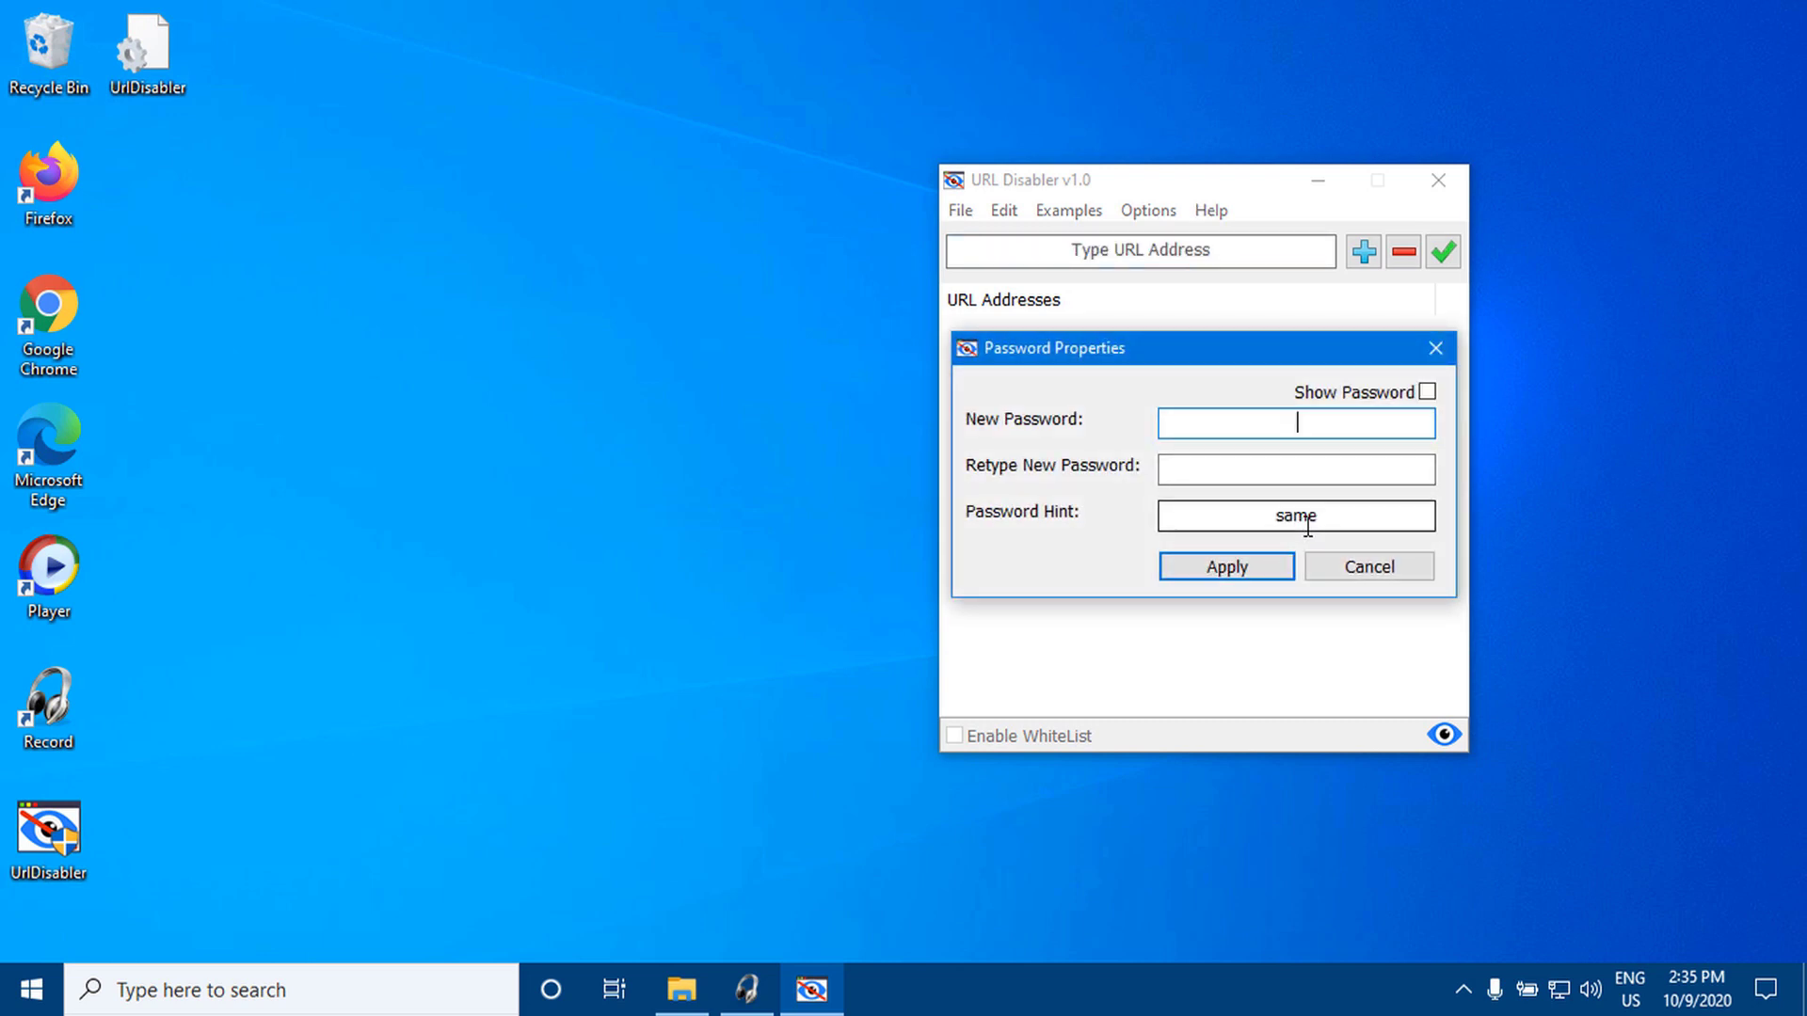
{"action": "left_click", "coordinate": [1256, 566]}
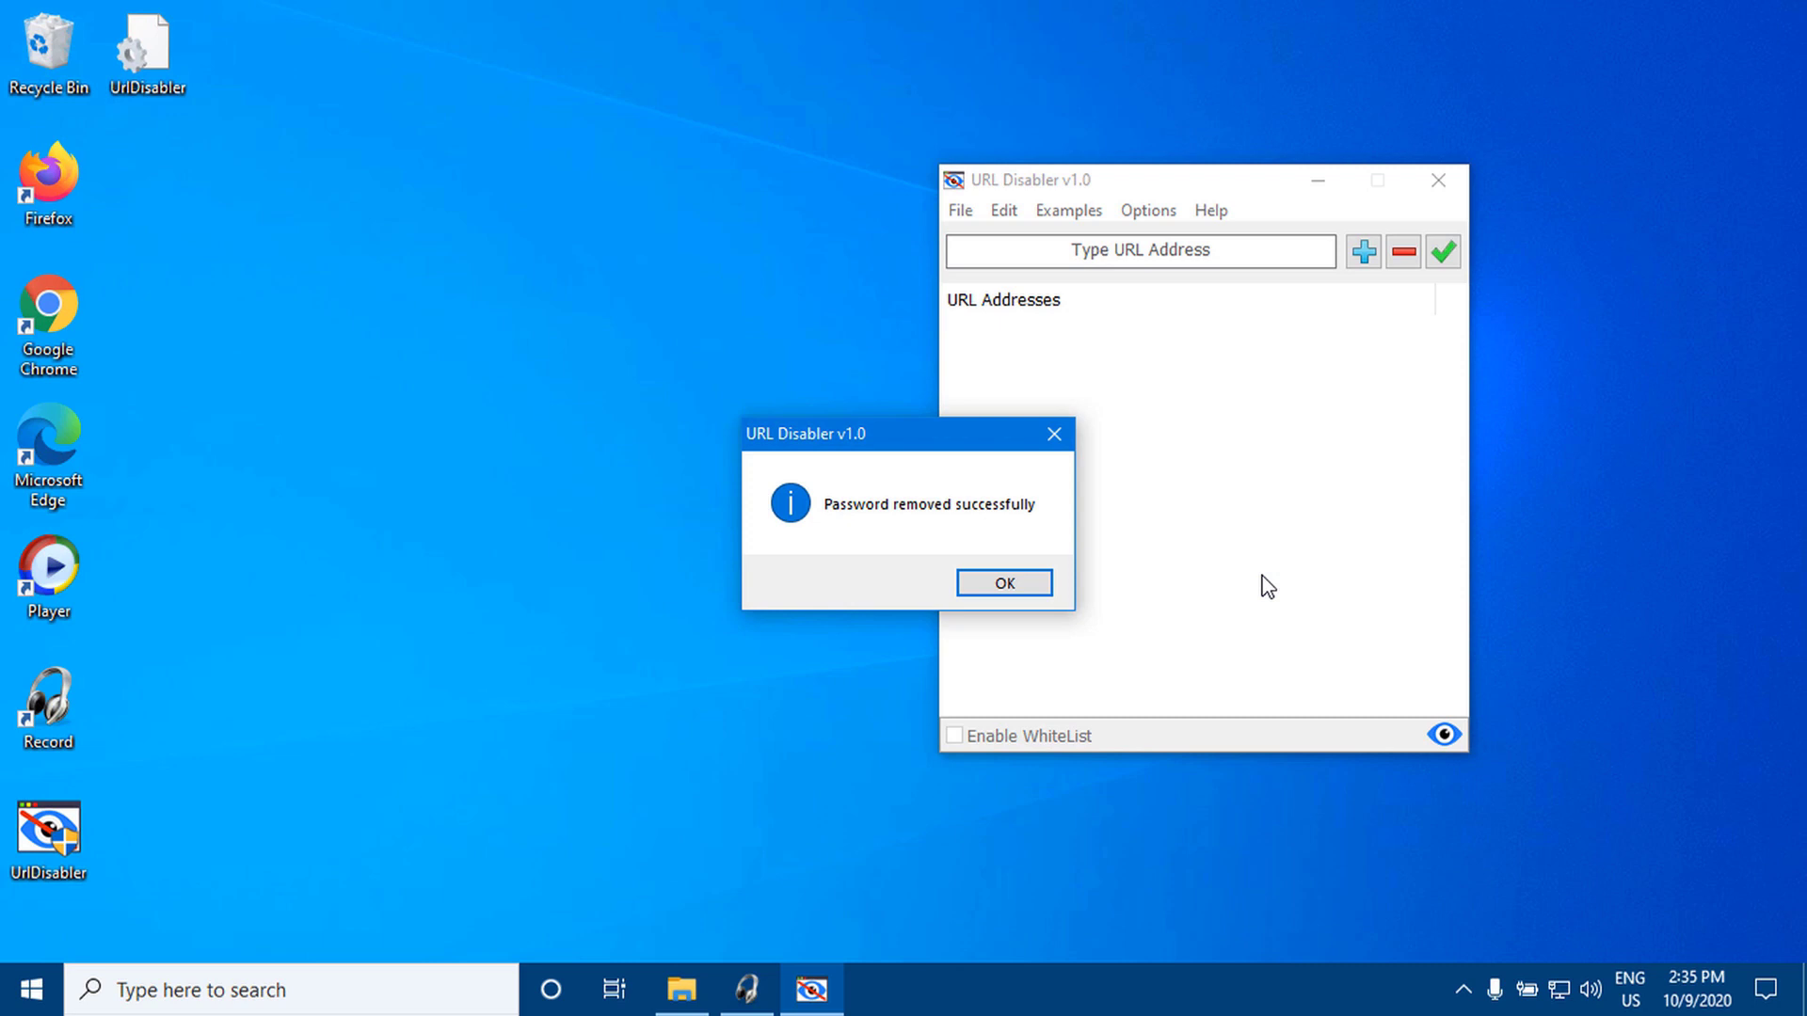
{"action": "left_click", "coordinate": [1027, 586]}
{"action": "left_click", "coordinate": [1448, 178]}
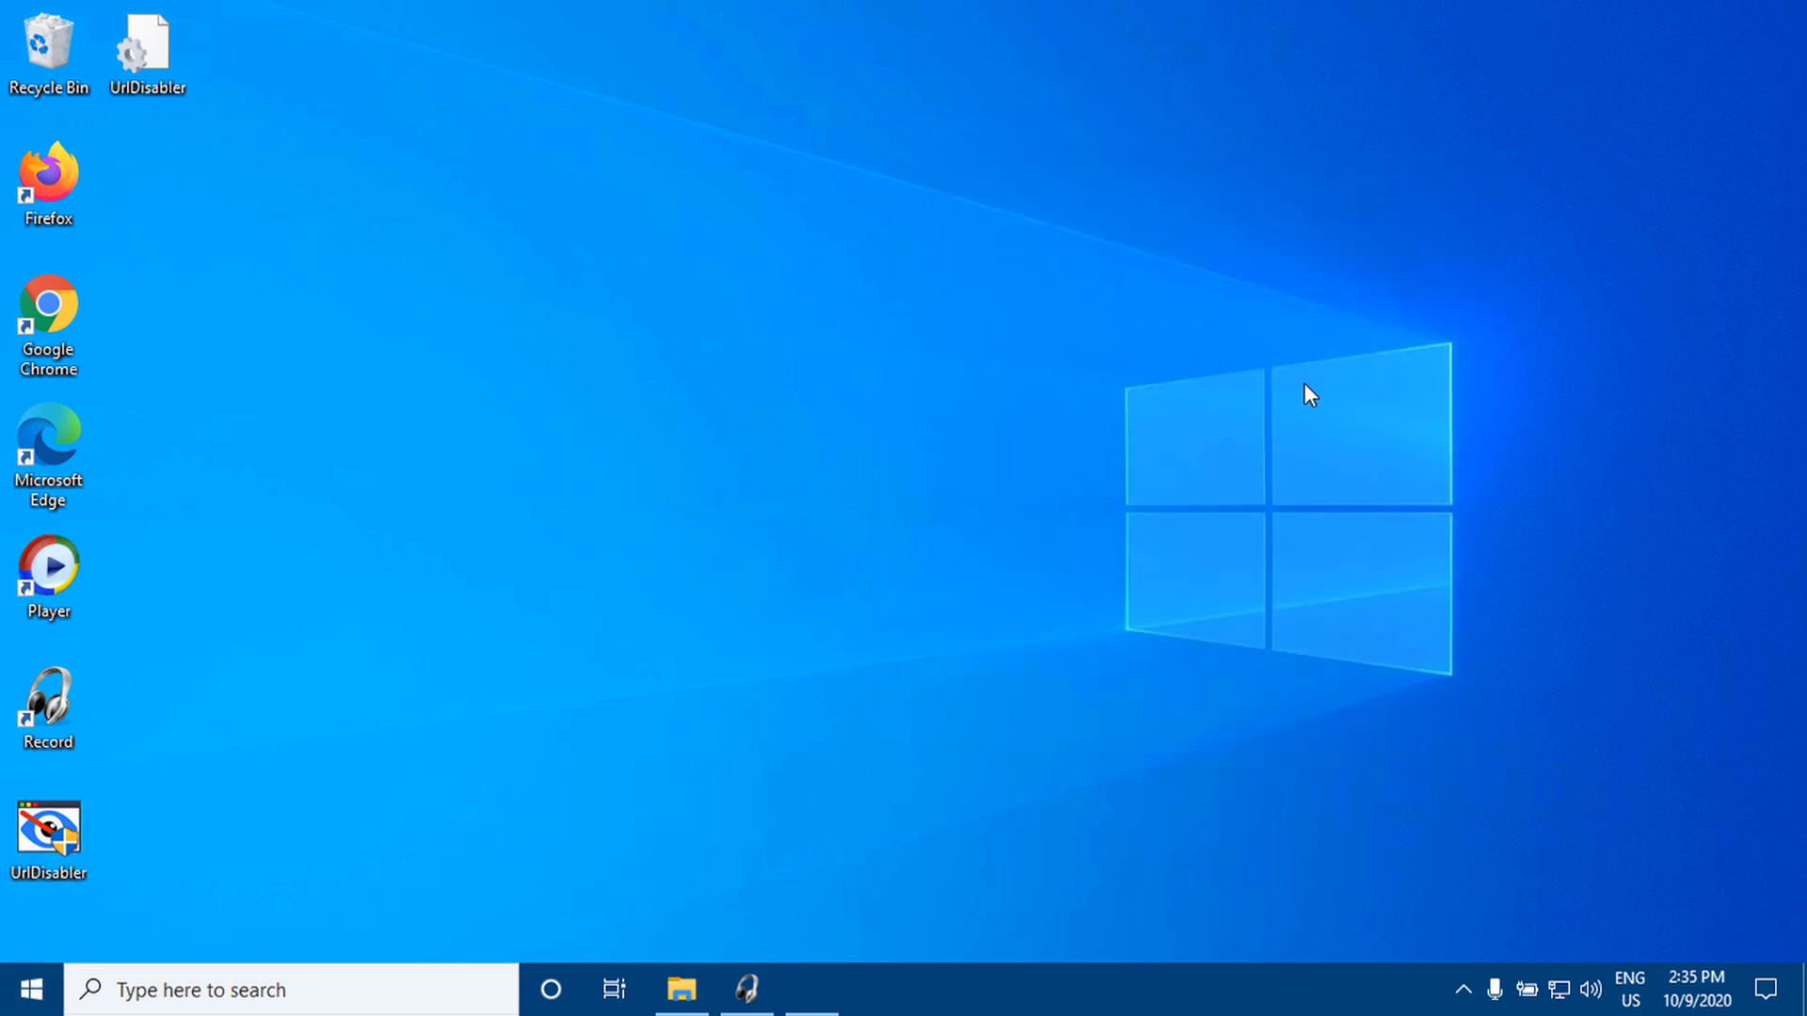
{"action": "left_click_drag", "start_coordinate": [937, 200], "coordinate": [1356, 189]}
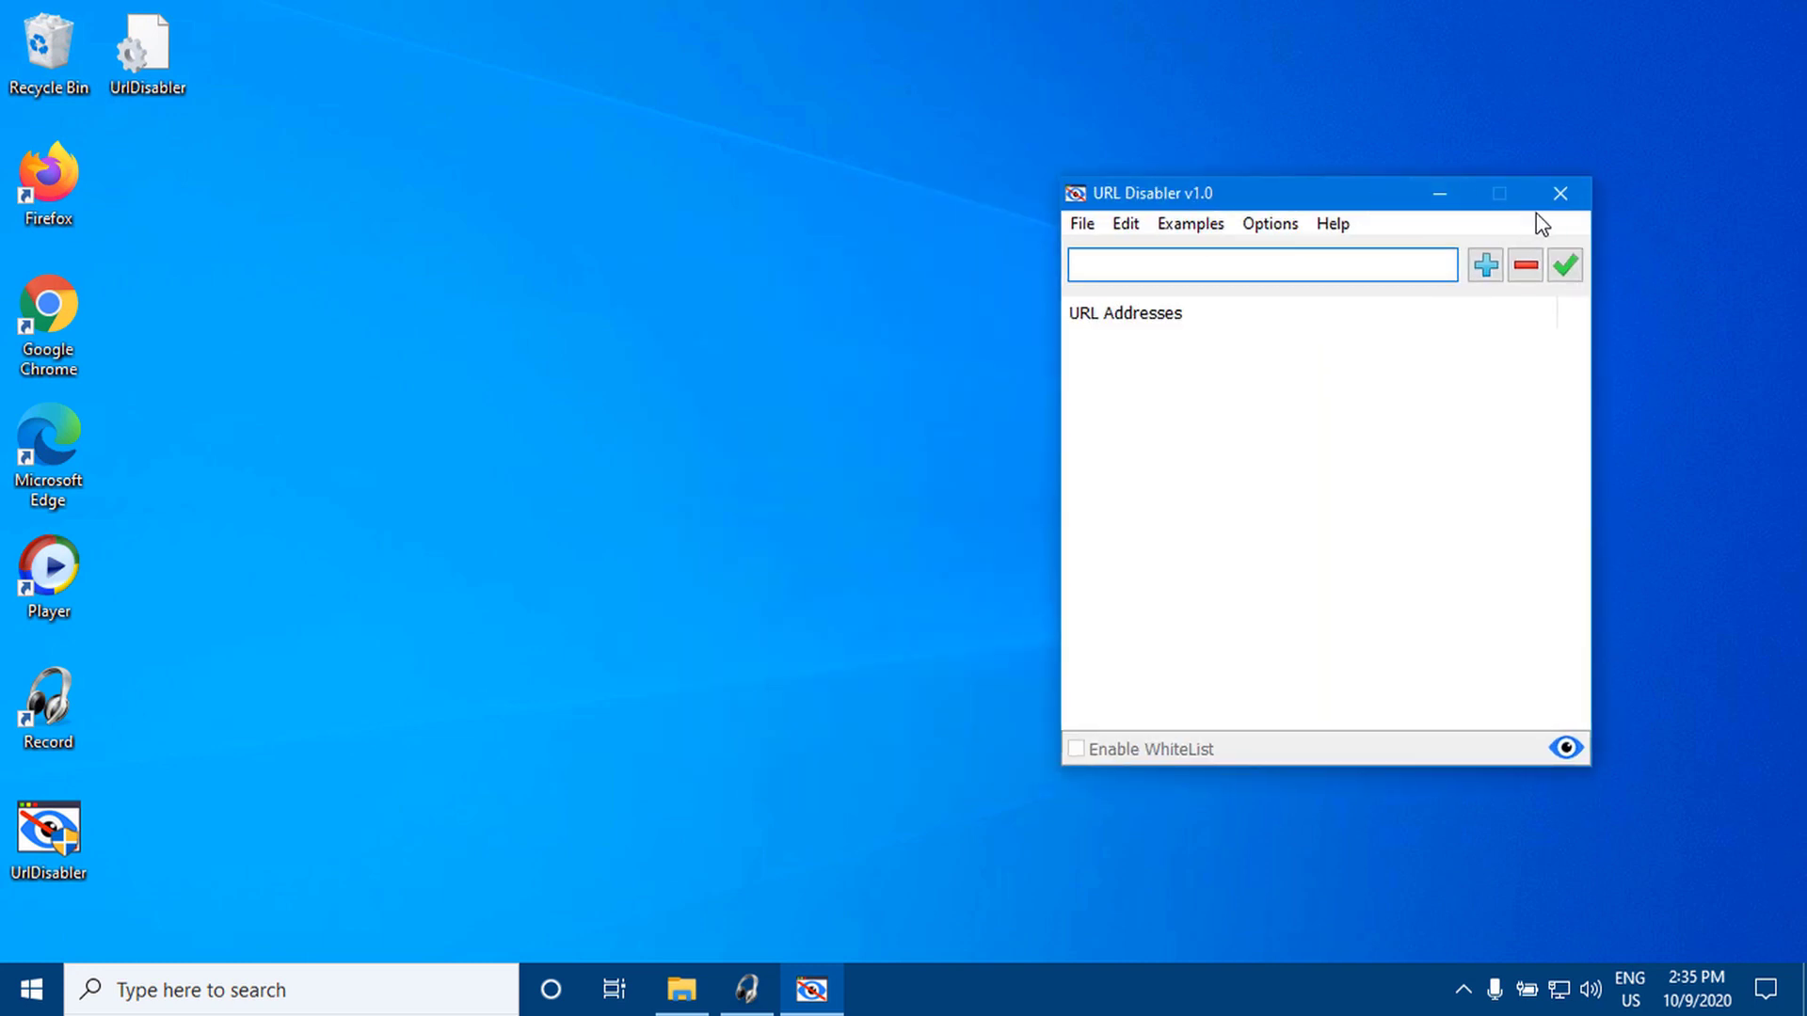
{"action": "left_click", "coordinate": [1560, 194]}
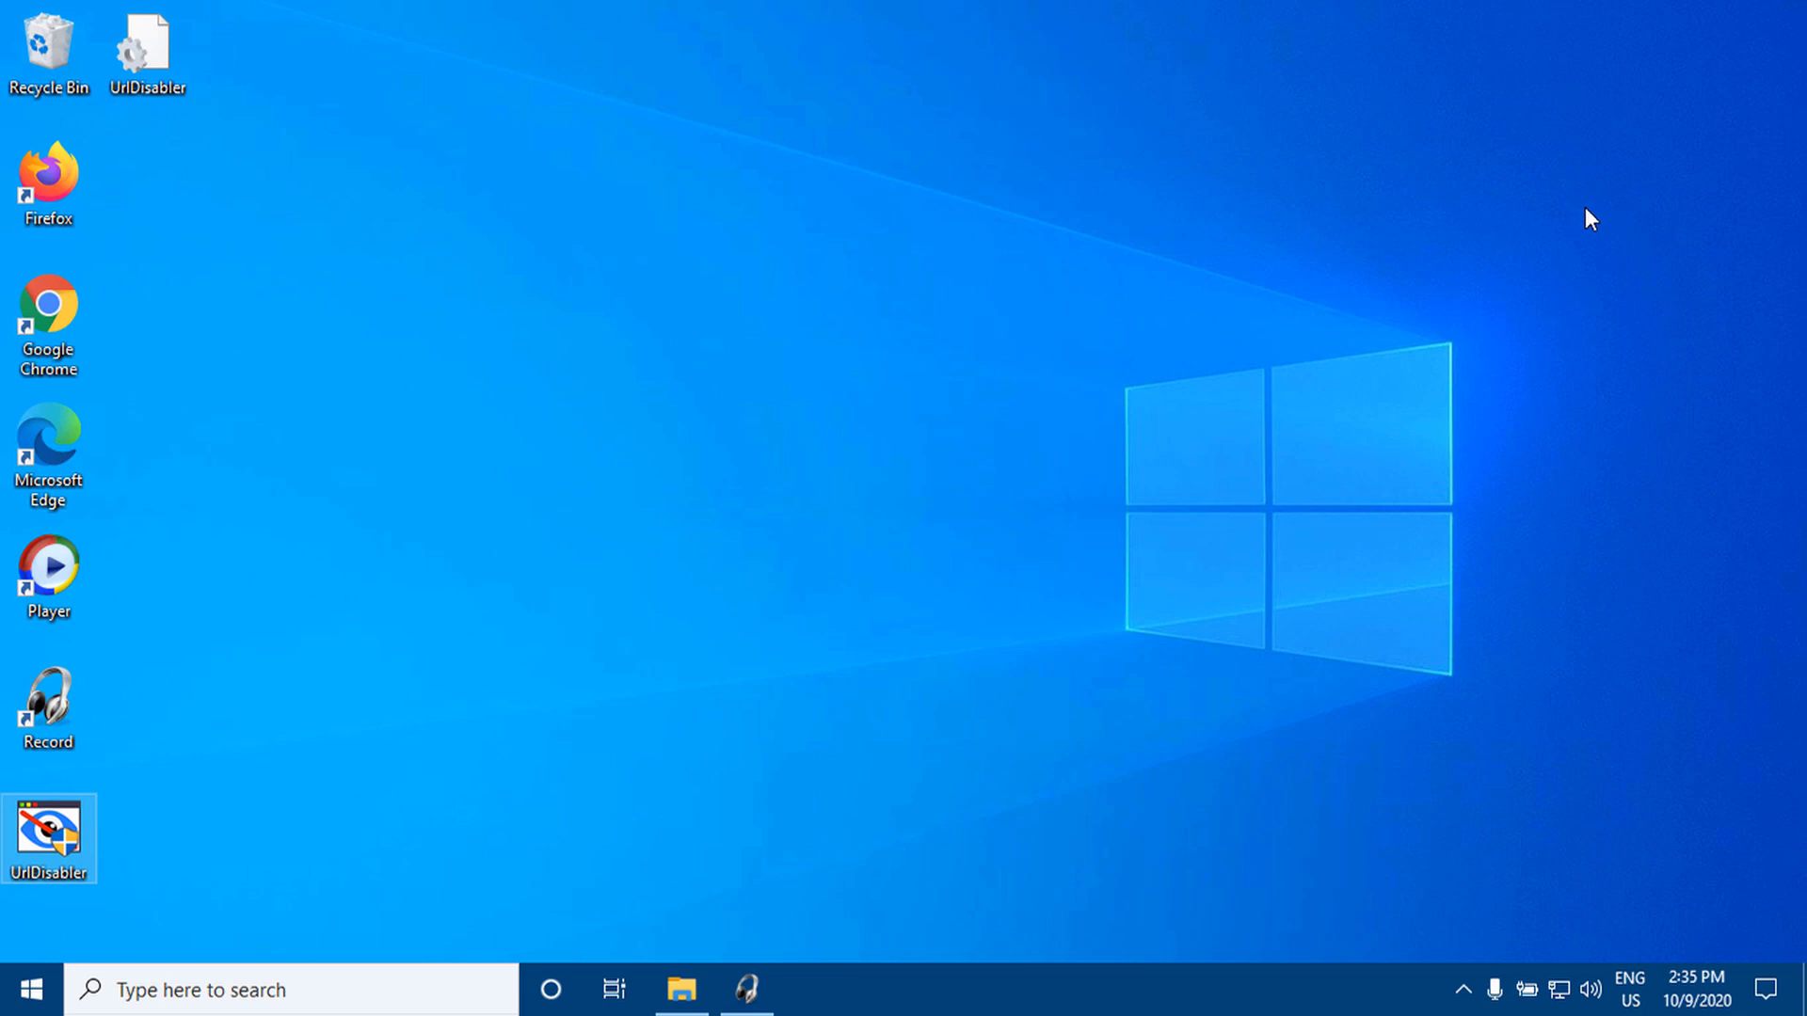